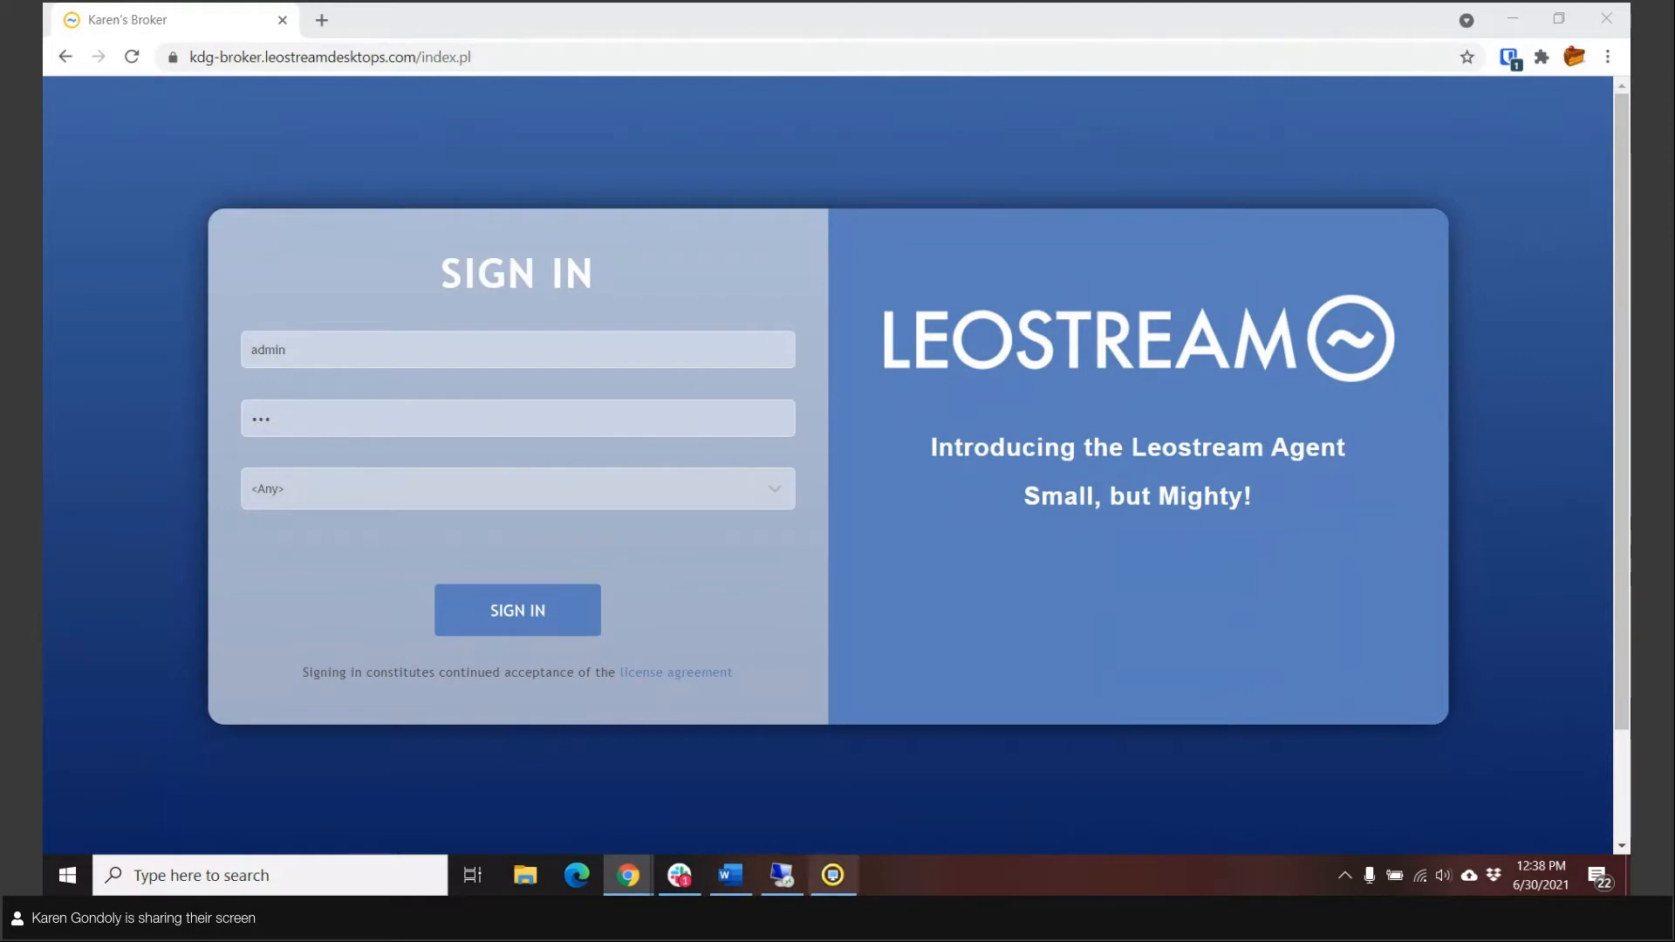
Step: Switch to the kdg-1803 remote desktop, start the Leostream Agent installer in English and accept the license agreement
click(787, 882)
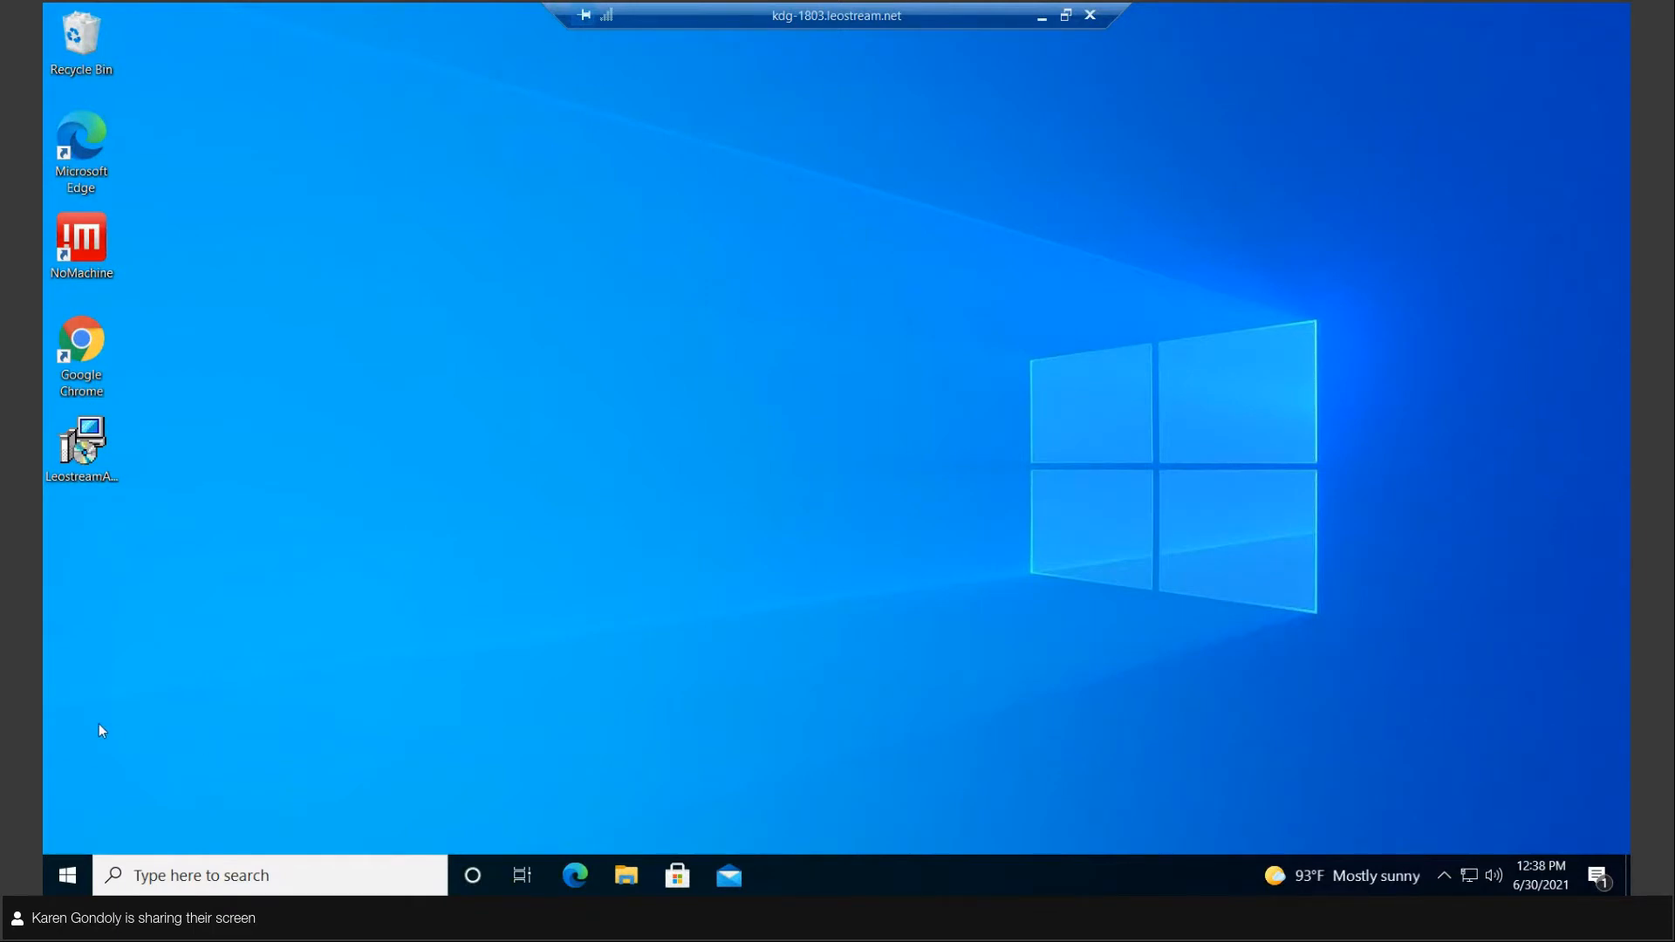
double_click(86, 473)
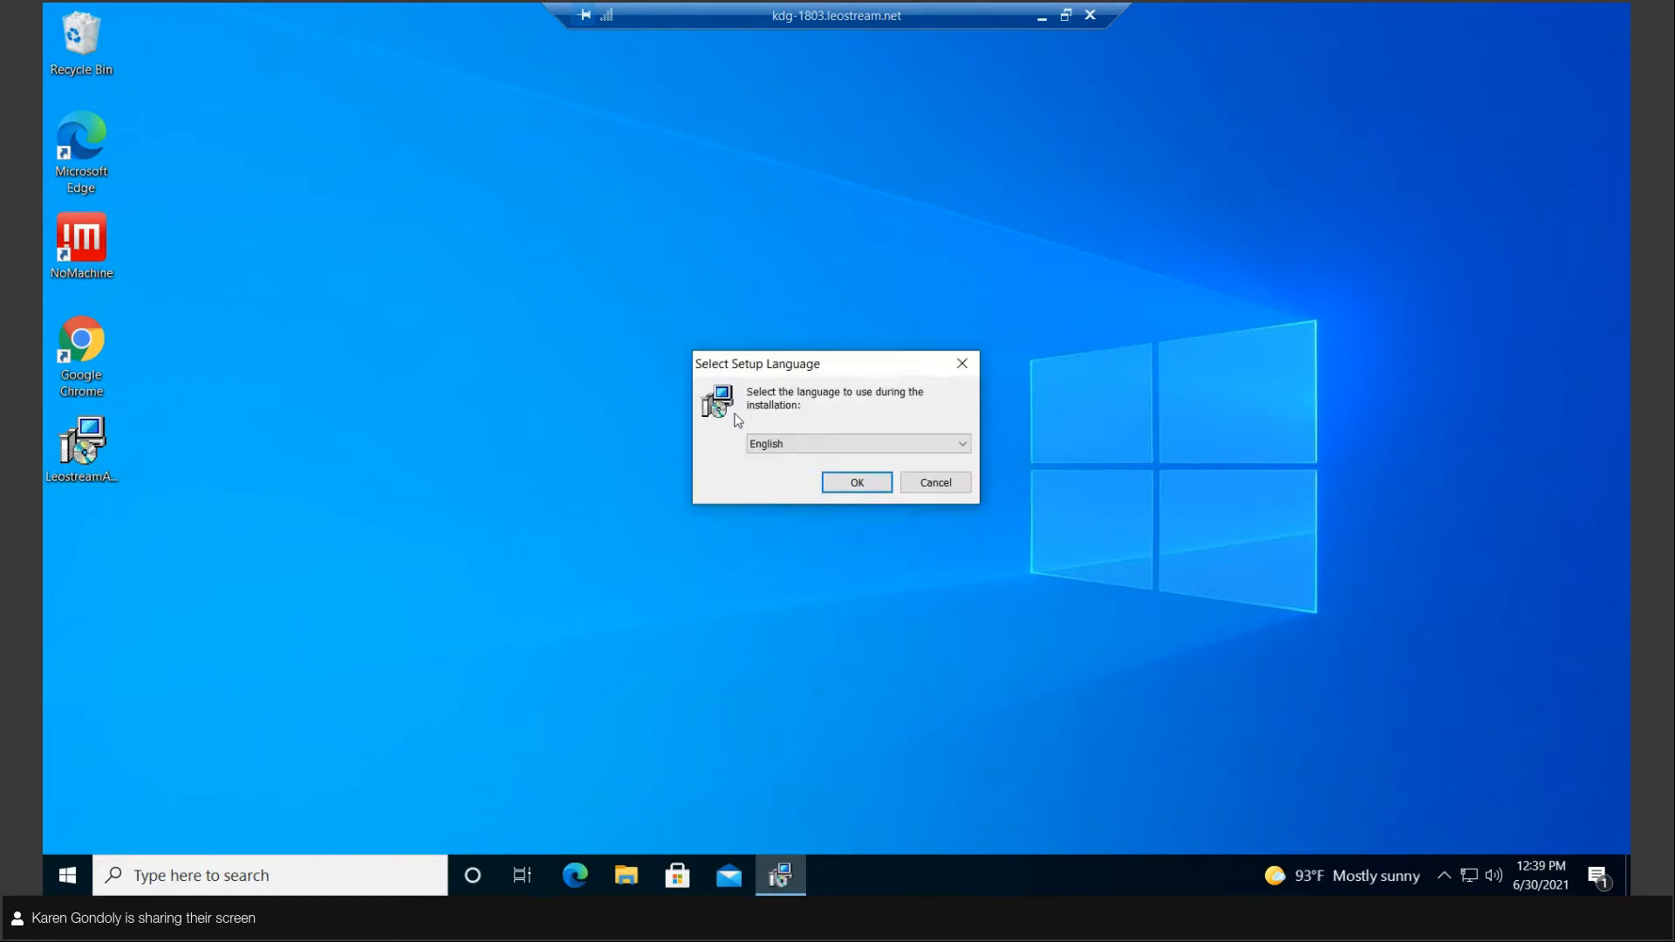
click(861, 485)
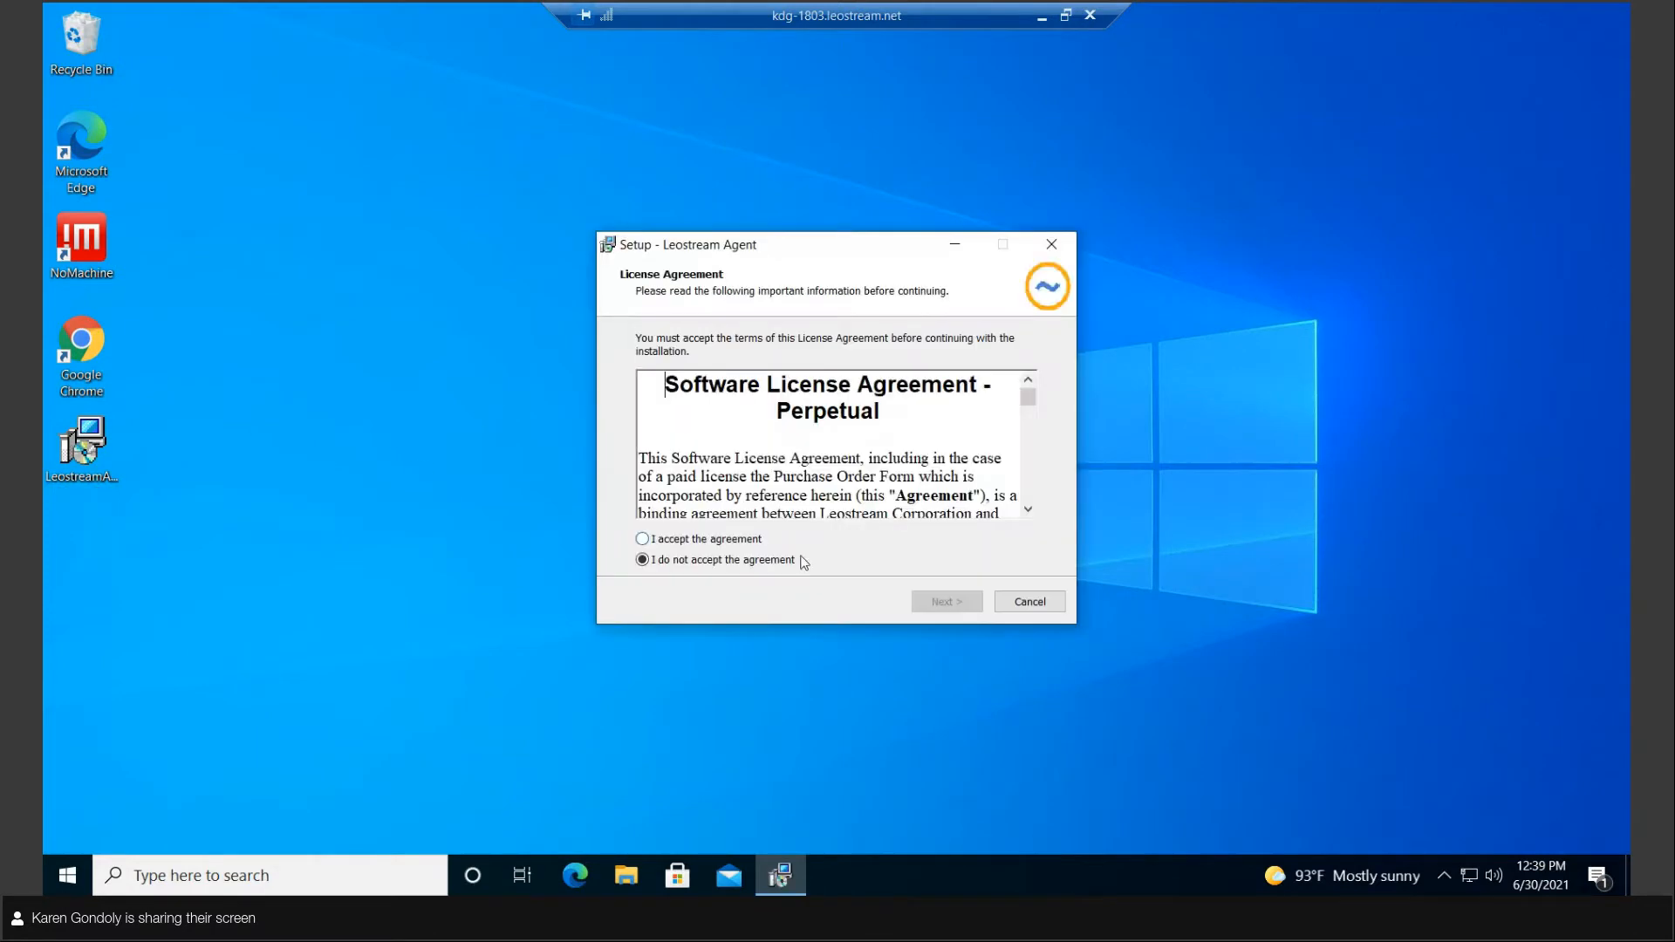
click(755, 541)
click(941, 601)
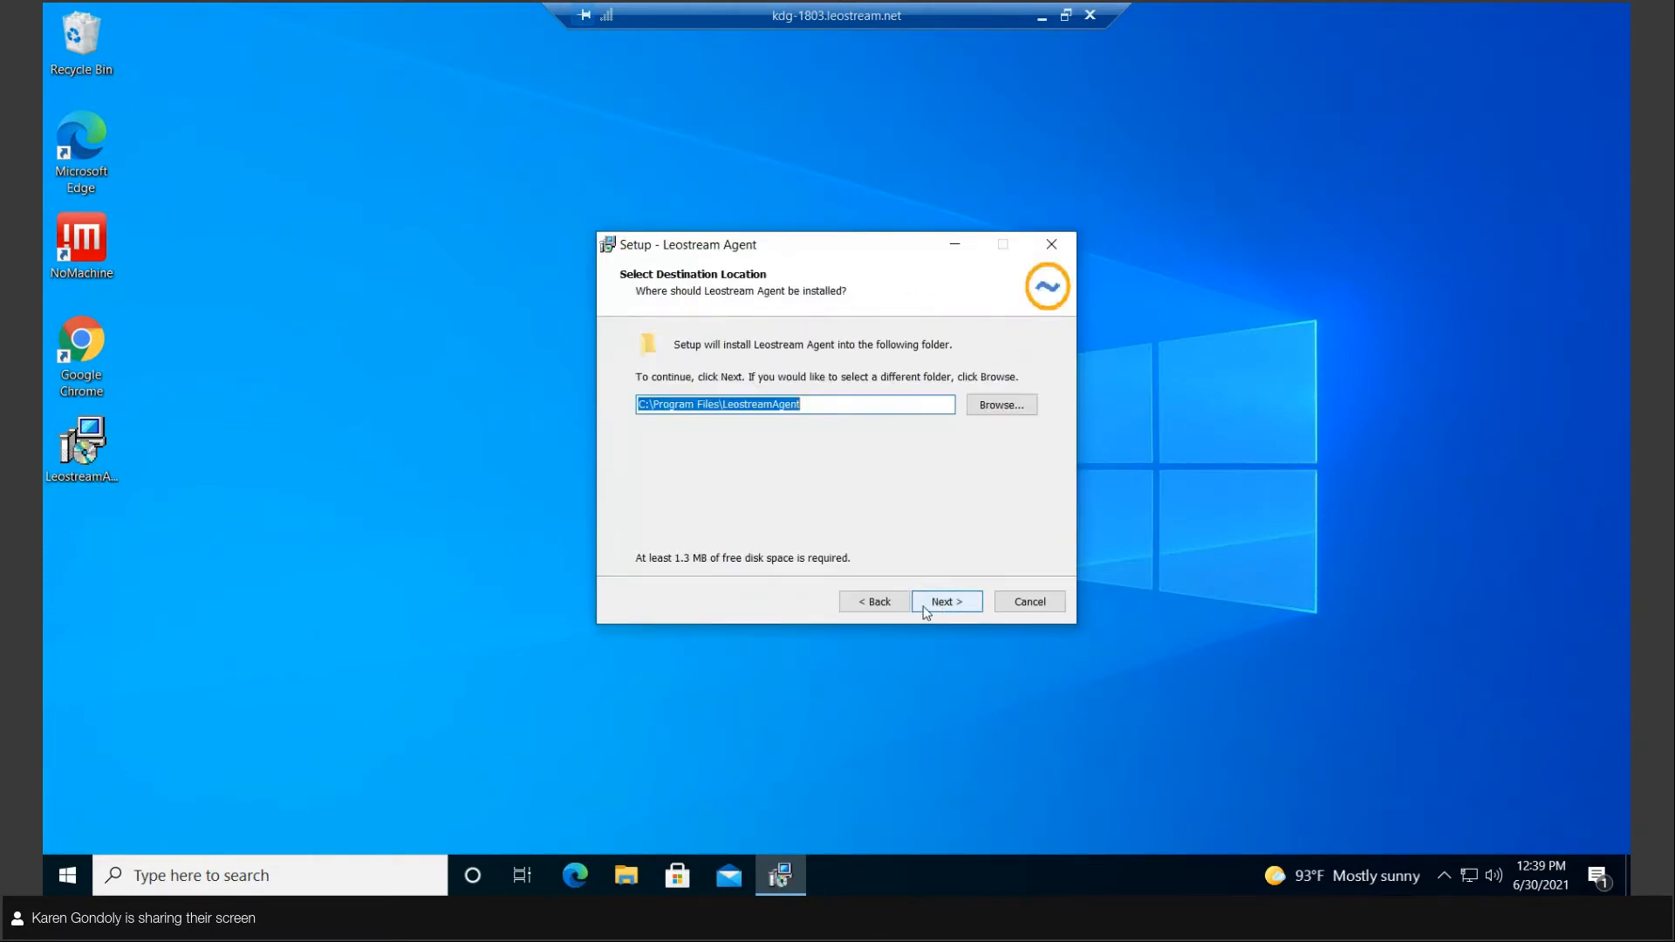
Step: Keep the default installation folder and enable the USB over IP additional task
click(960, 609)
click(921, 538)
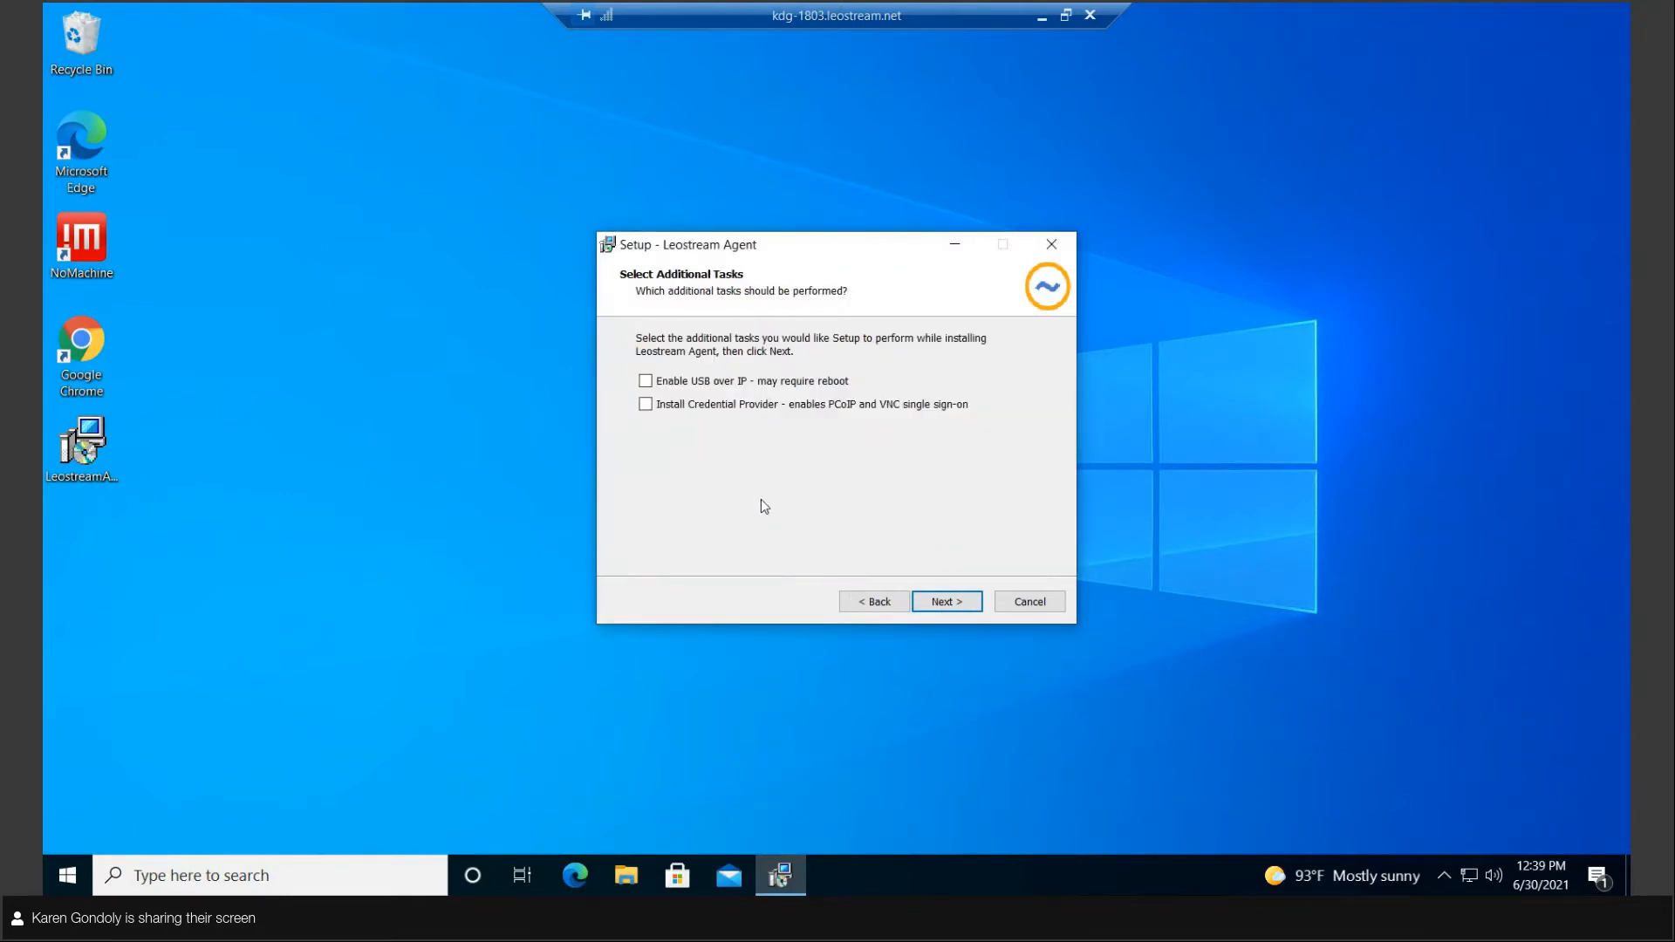
click(645, 381)
click(948, 604)
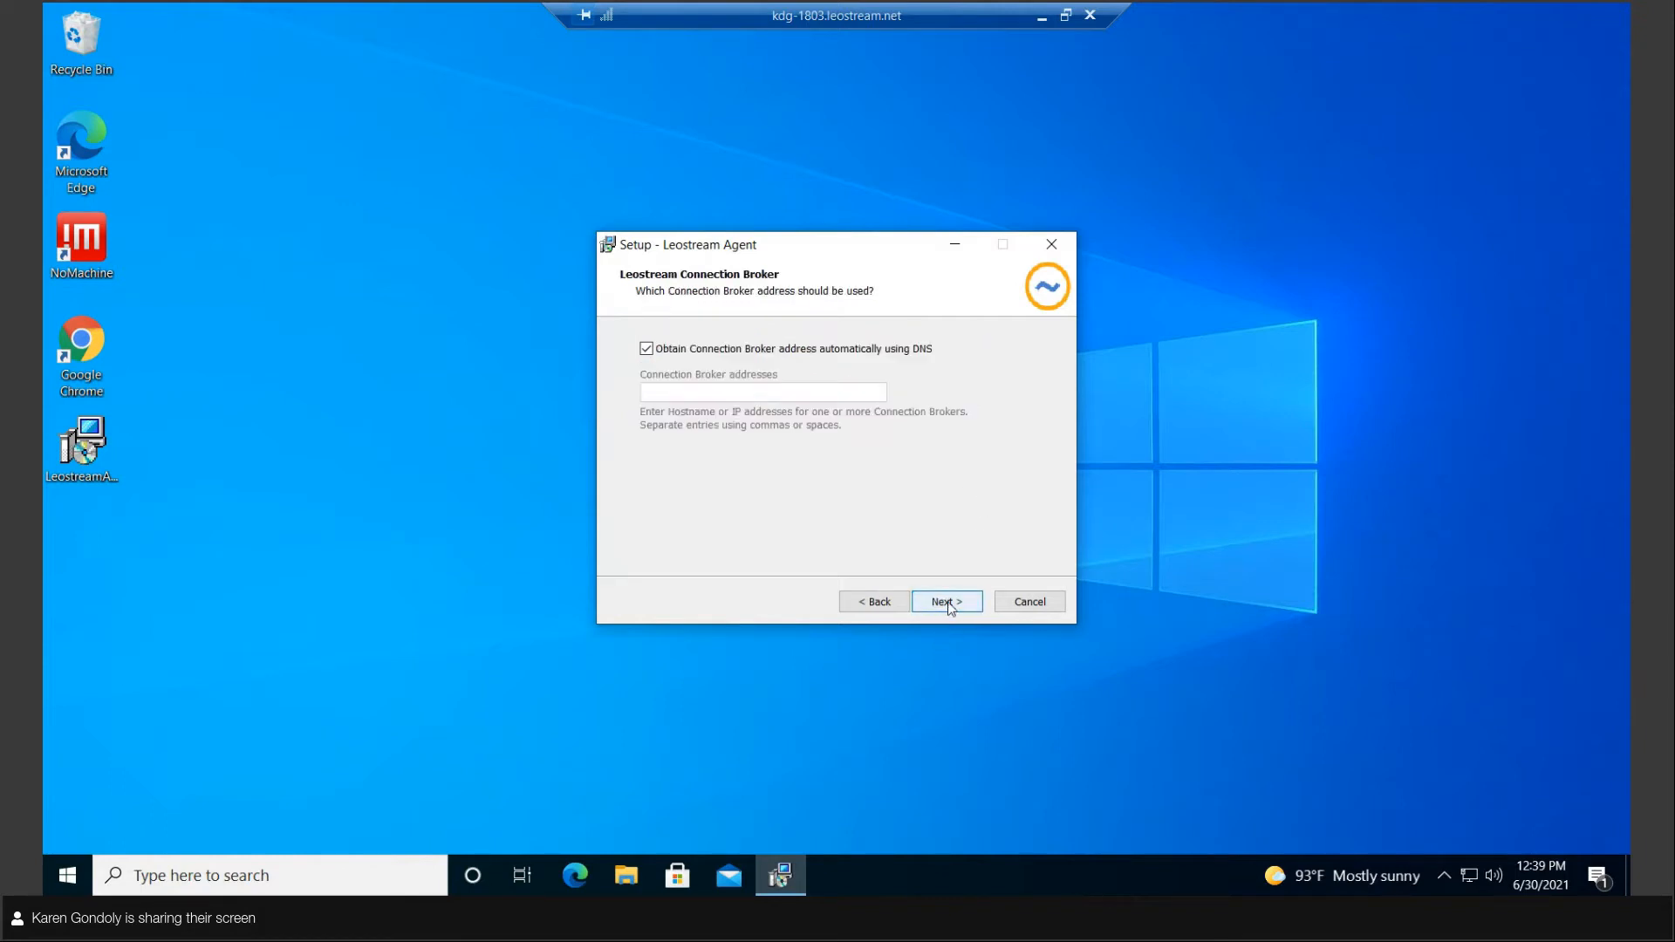
Step: Disable automatic Connection Broker lookup through DNS and set the broker address to 10.110.37.35
click(712, 350)
click(722, 394)
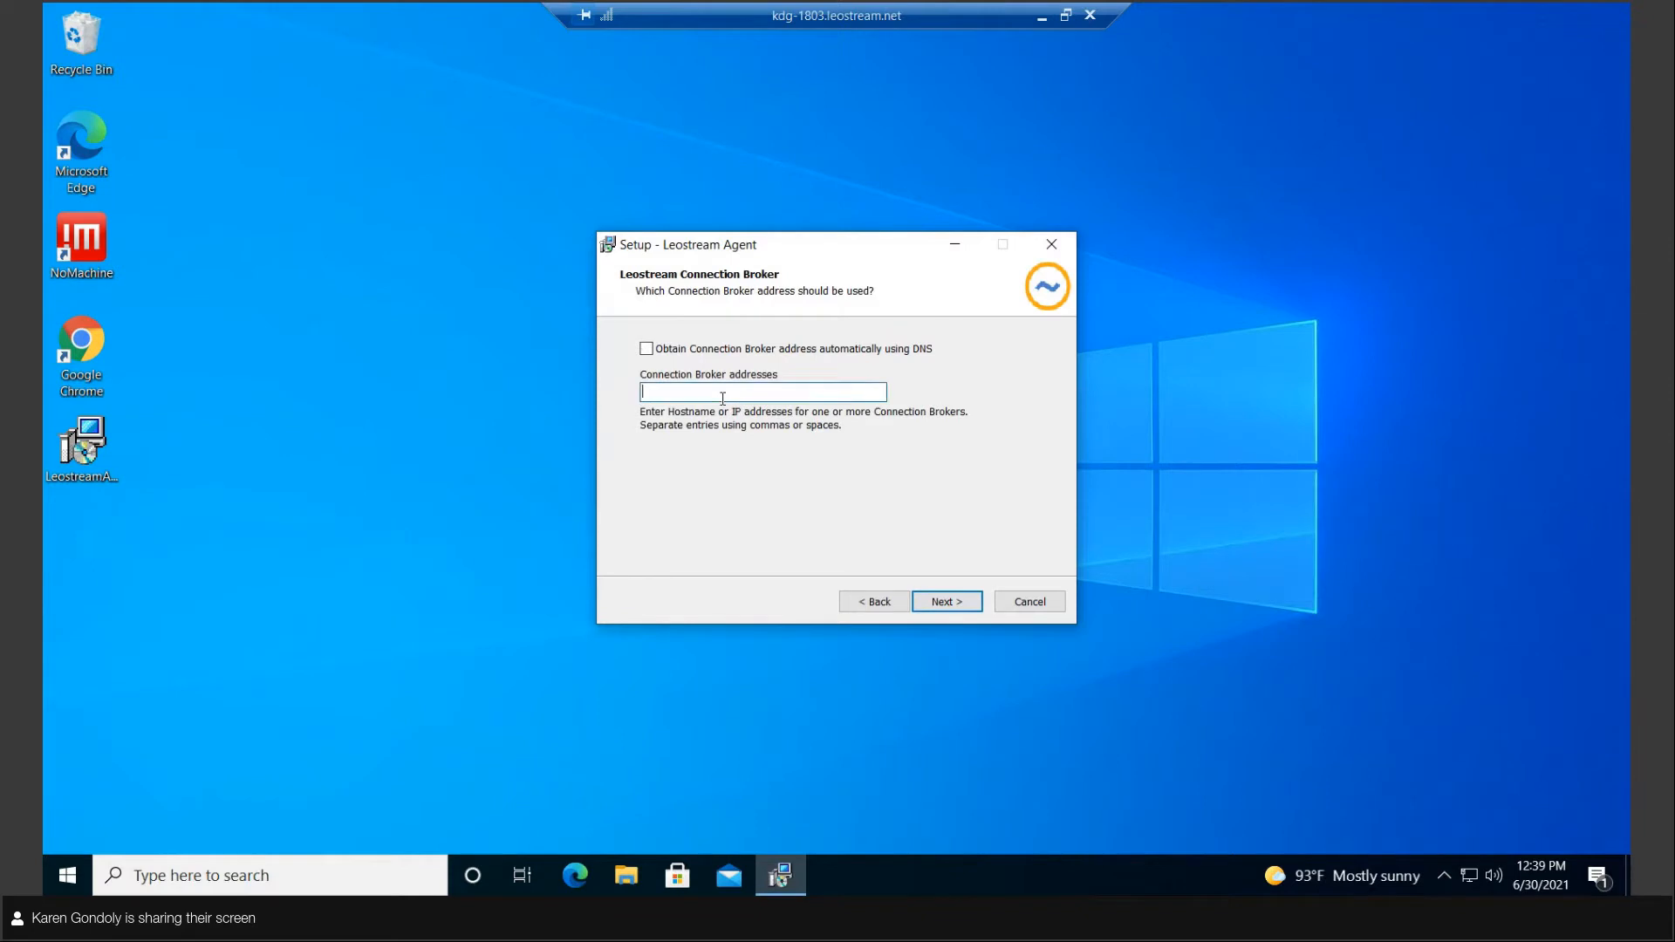
text(10.110.37.35)
click(954, 608)
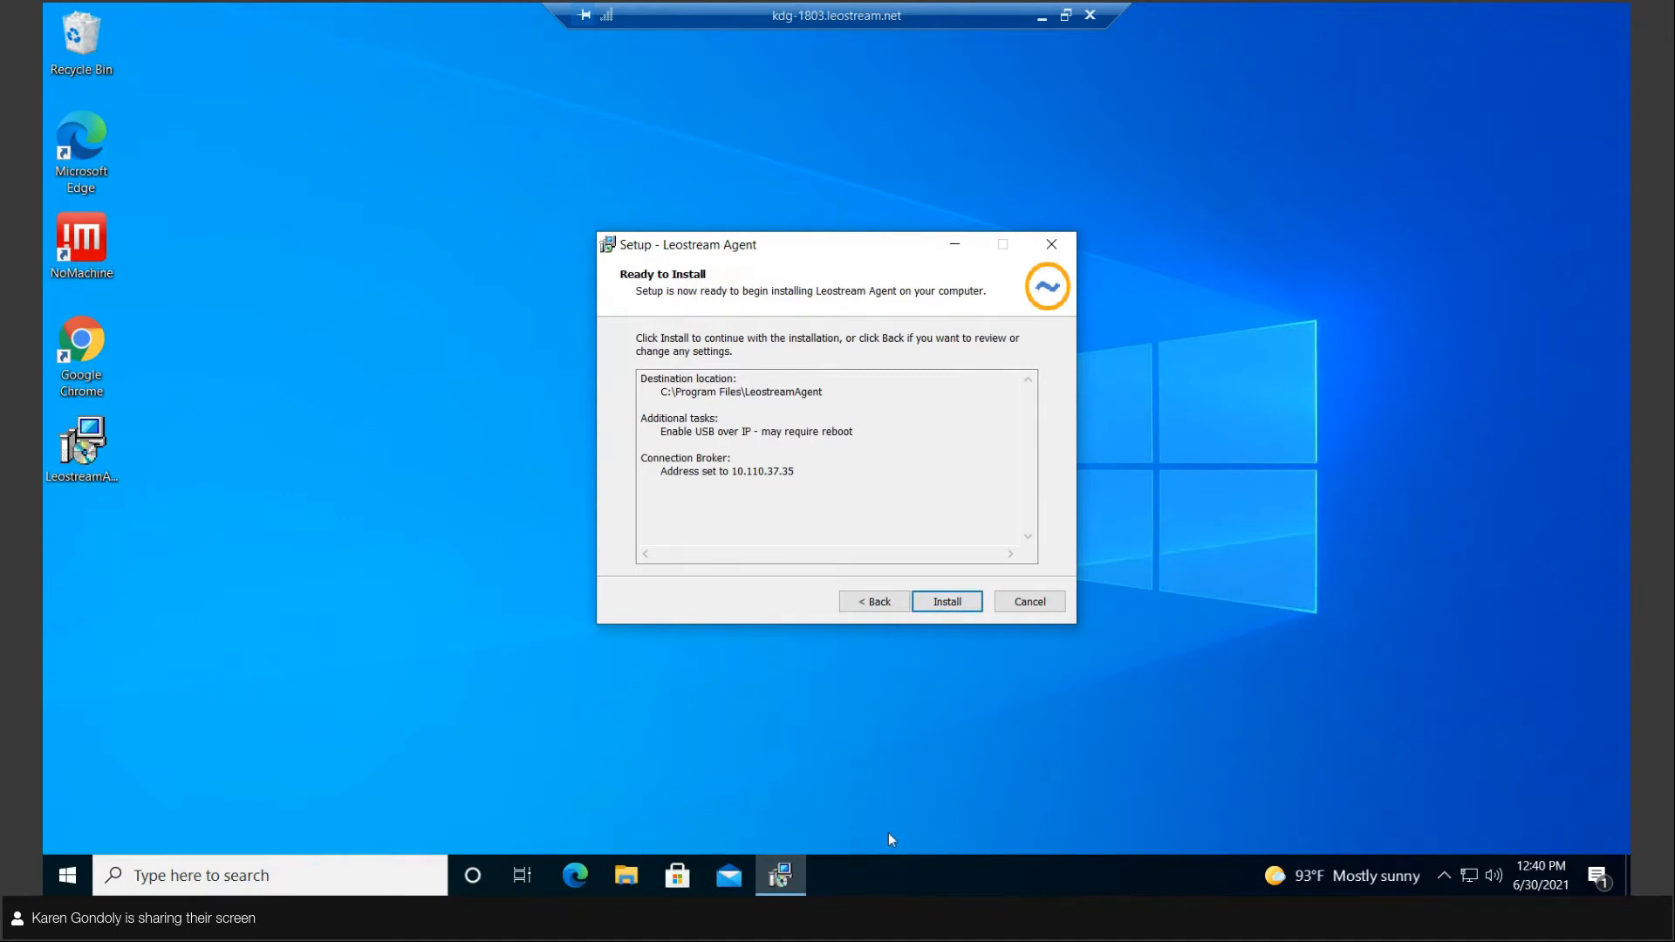
Step: Switch to the Connection Broker in Chrome, sign in with the prefilled admin credentials and locate the Uncategorized Desktops center
click(1040, 22)
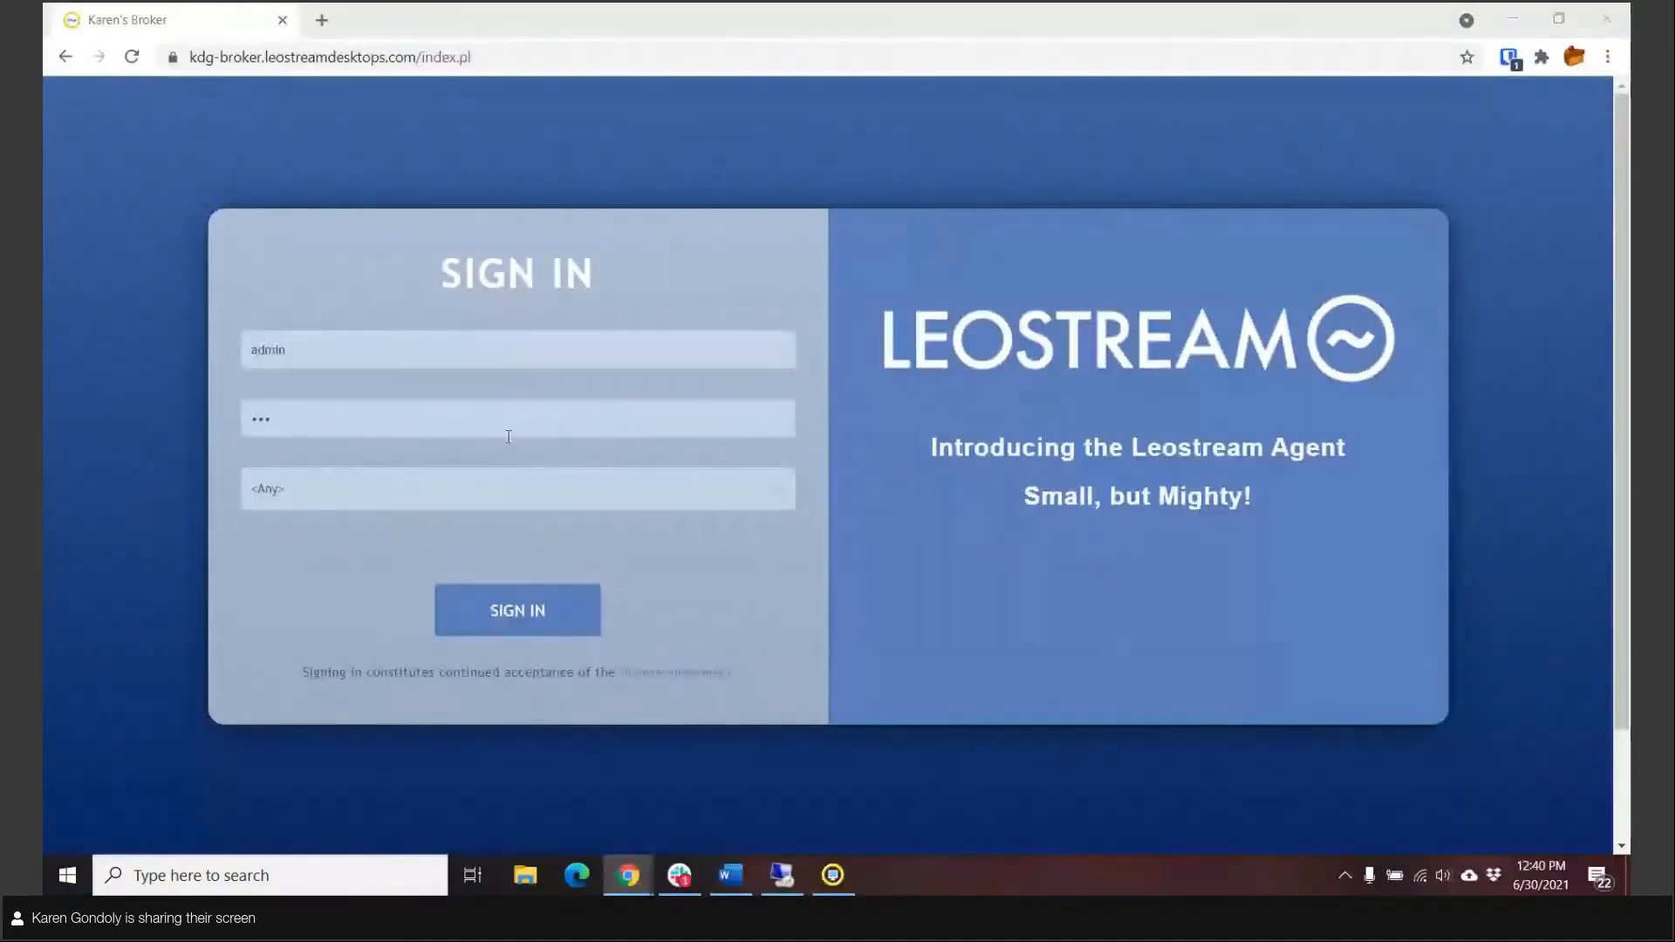
click(546, 622)
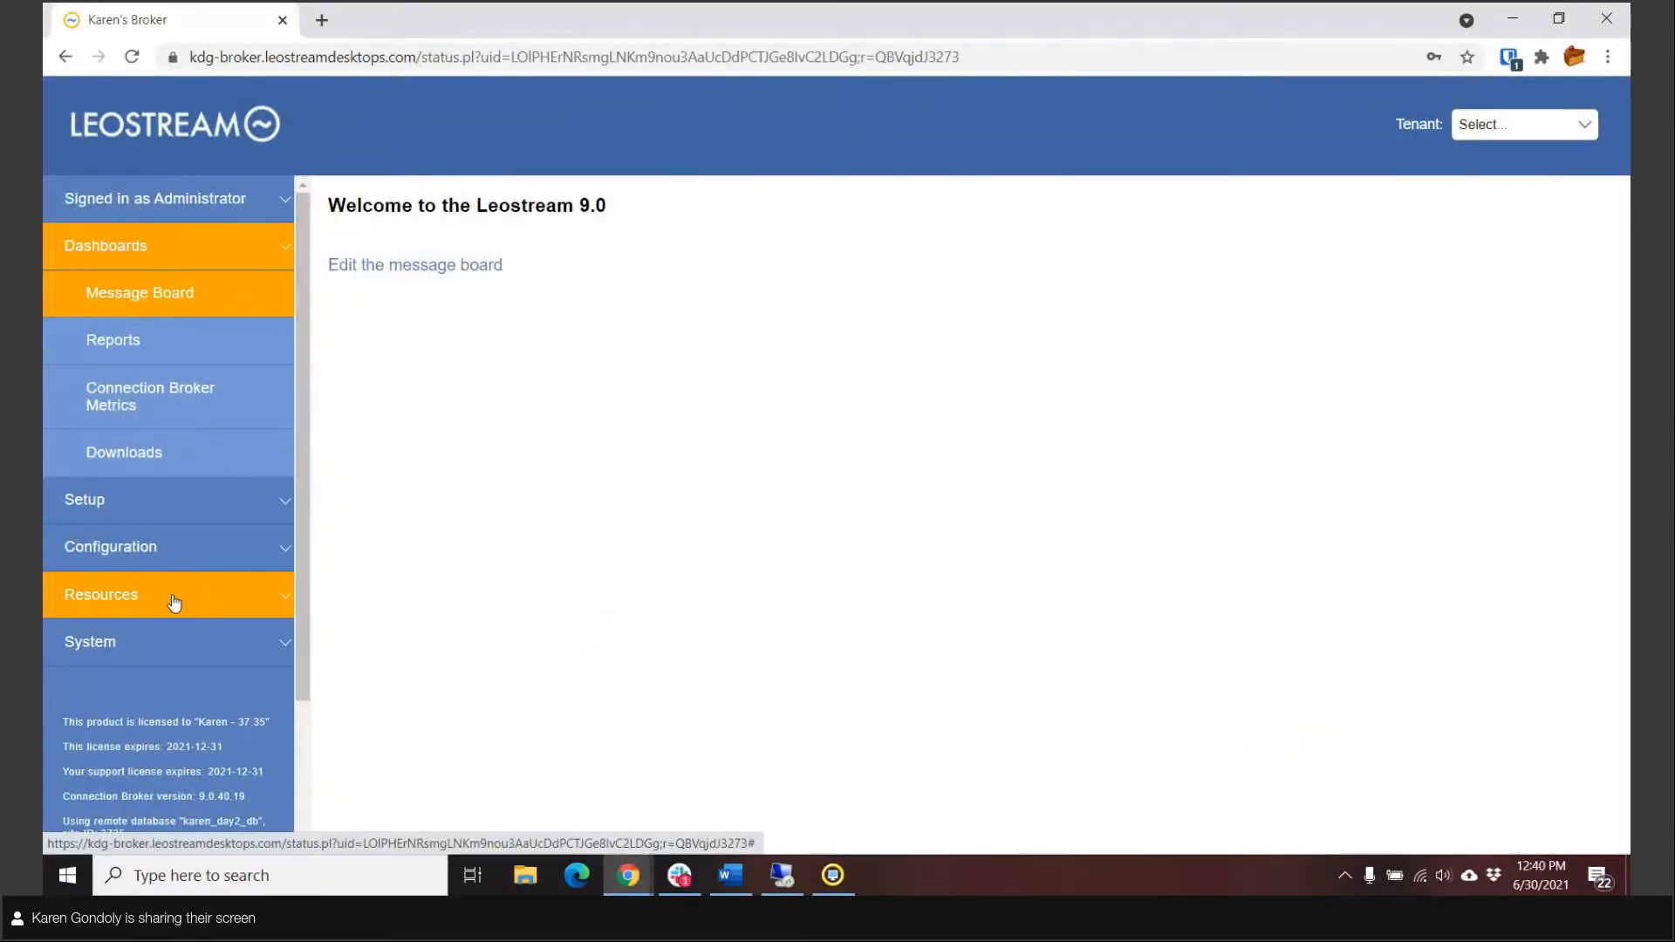
click(131, 499)
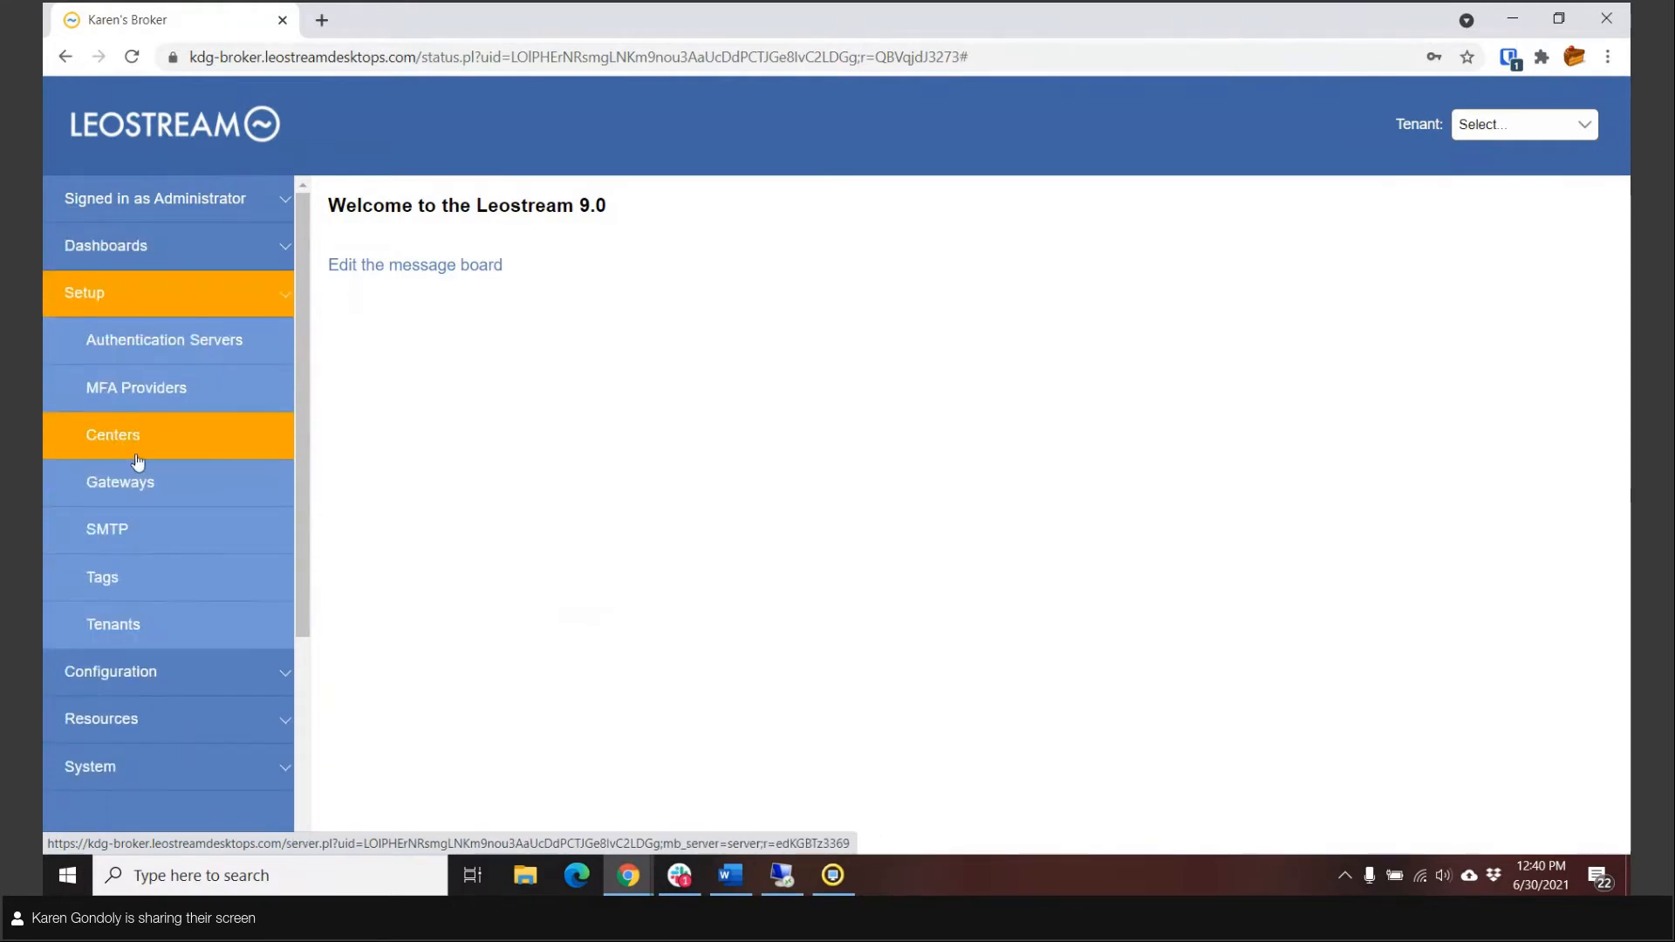
click(137, 463)
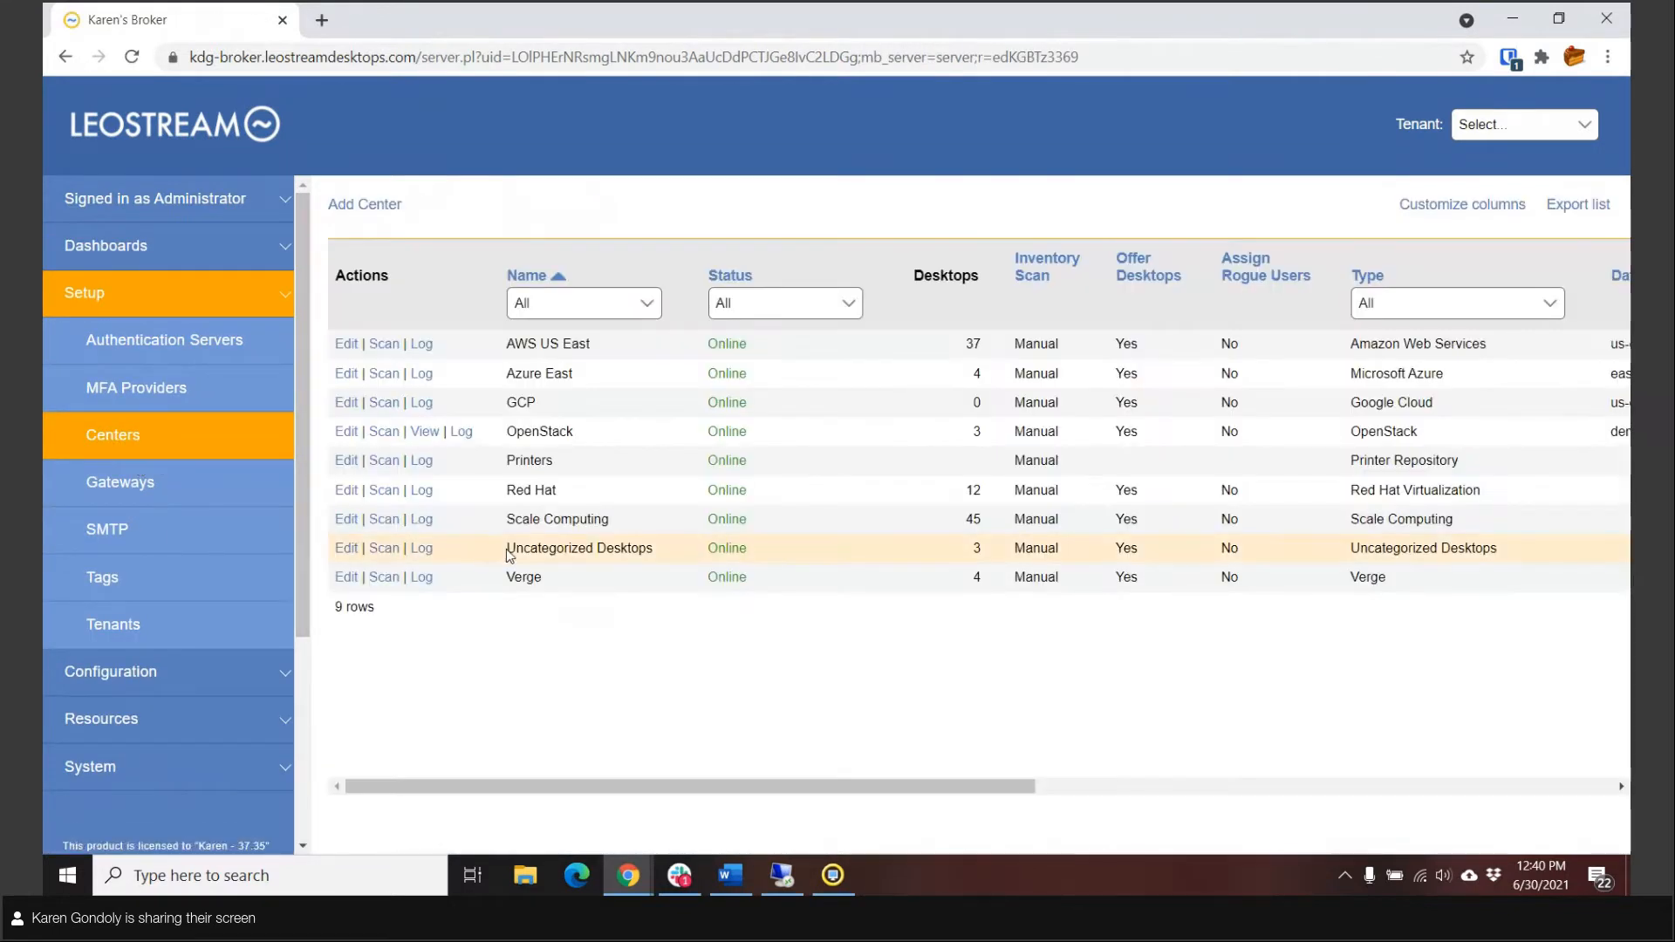
drag(509, 550, 686, 552)
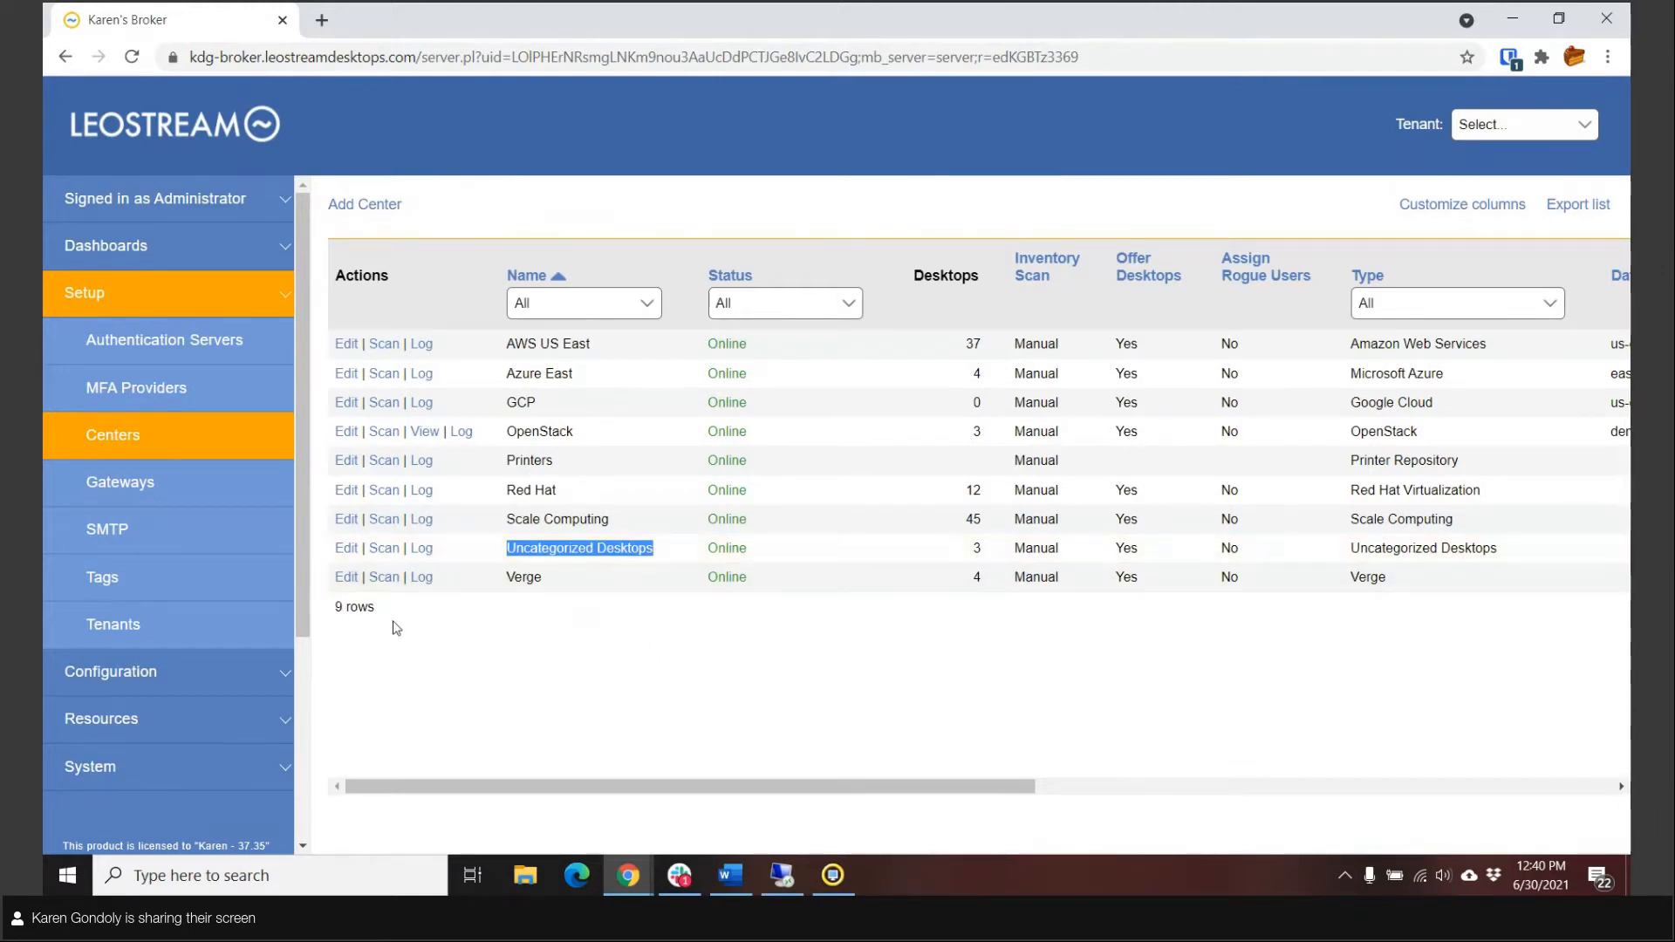
Step: Open the "Agent Registered Machnes" pool for editing and examine which centers define it
click(179, 711)
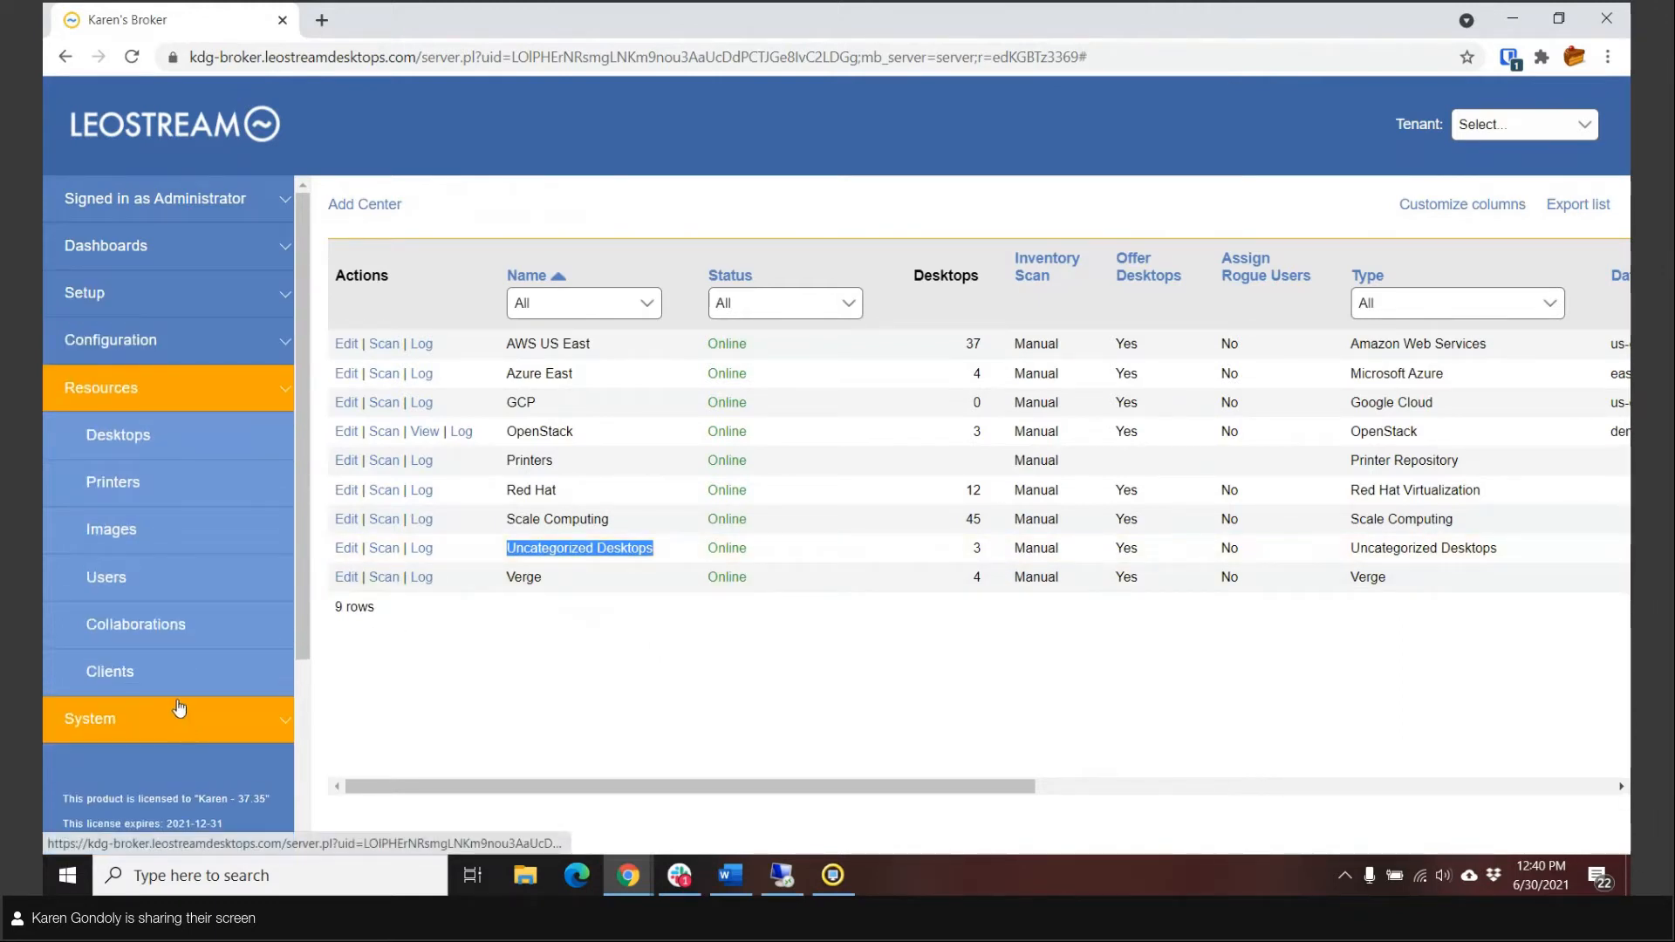
click(131, 340)
click(127, 397)
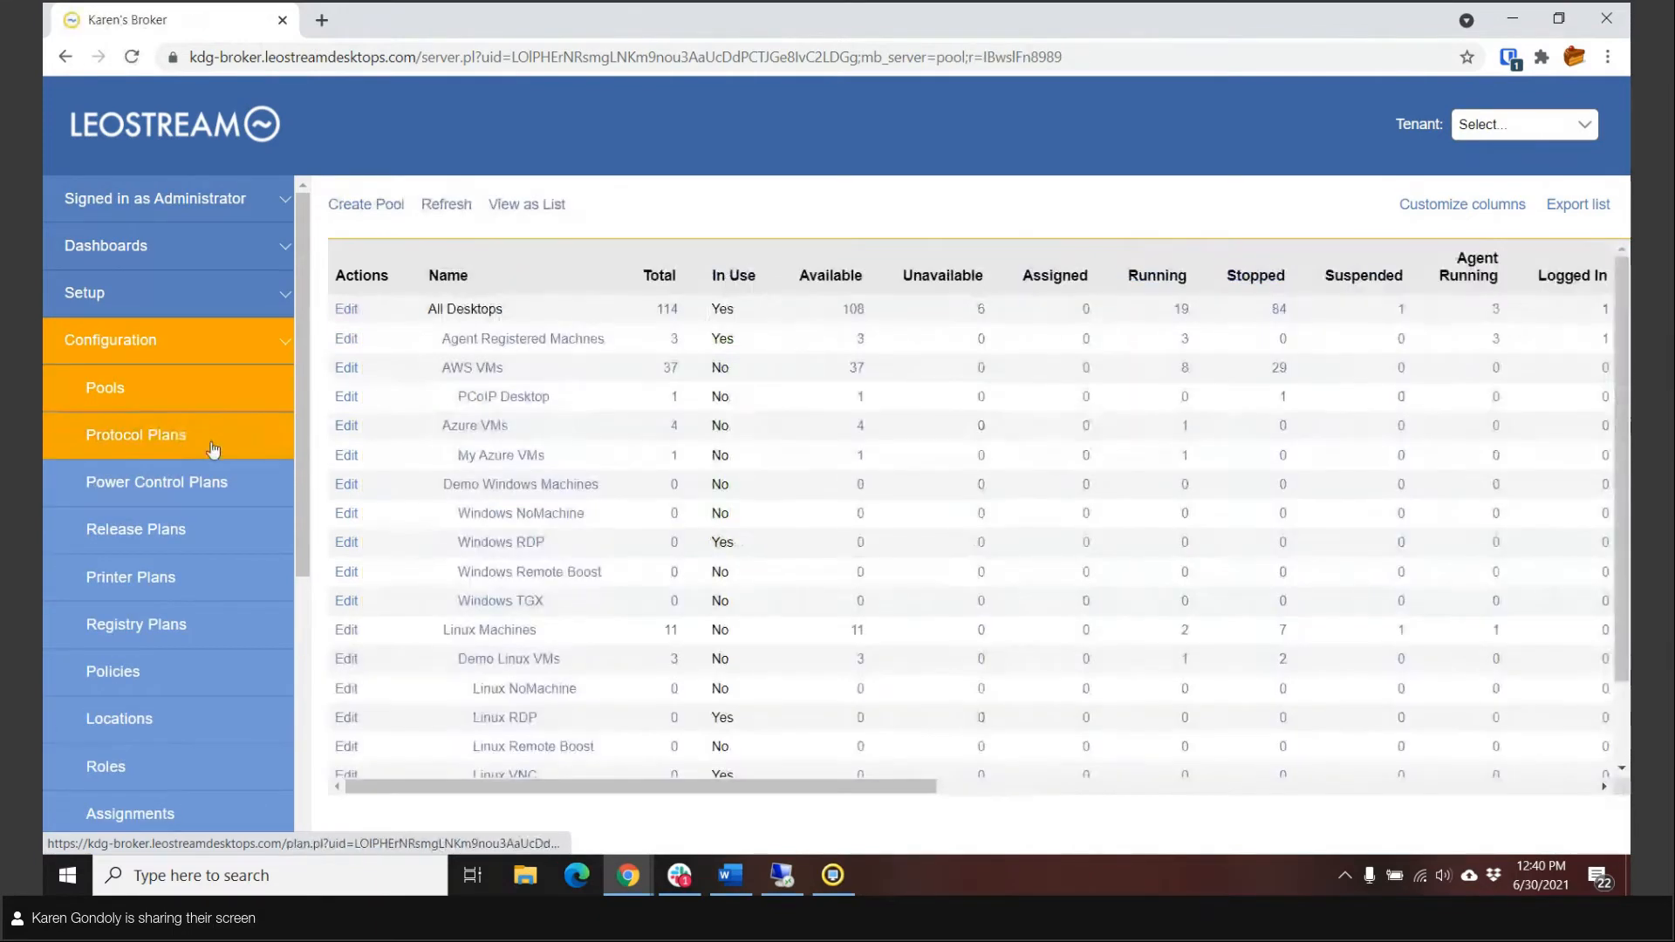
click(347, 338)
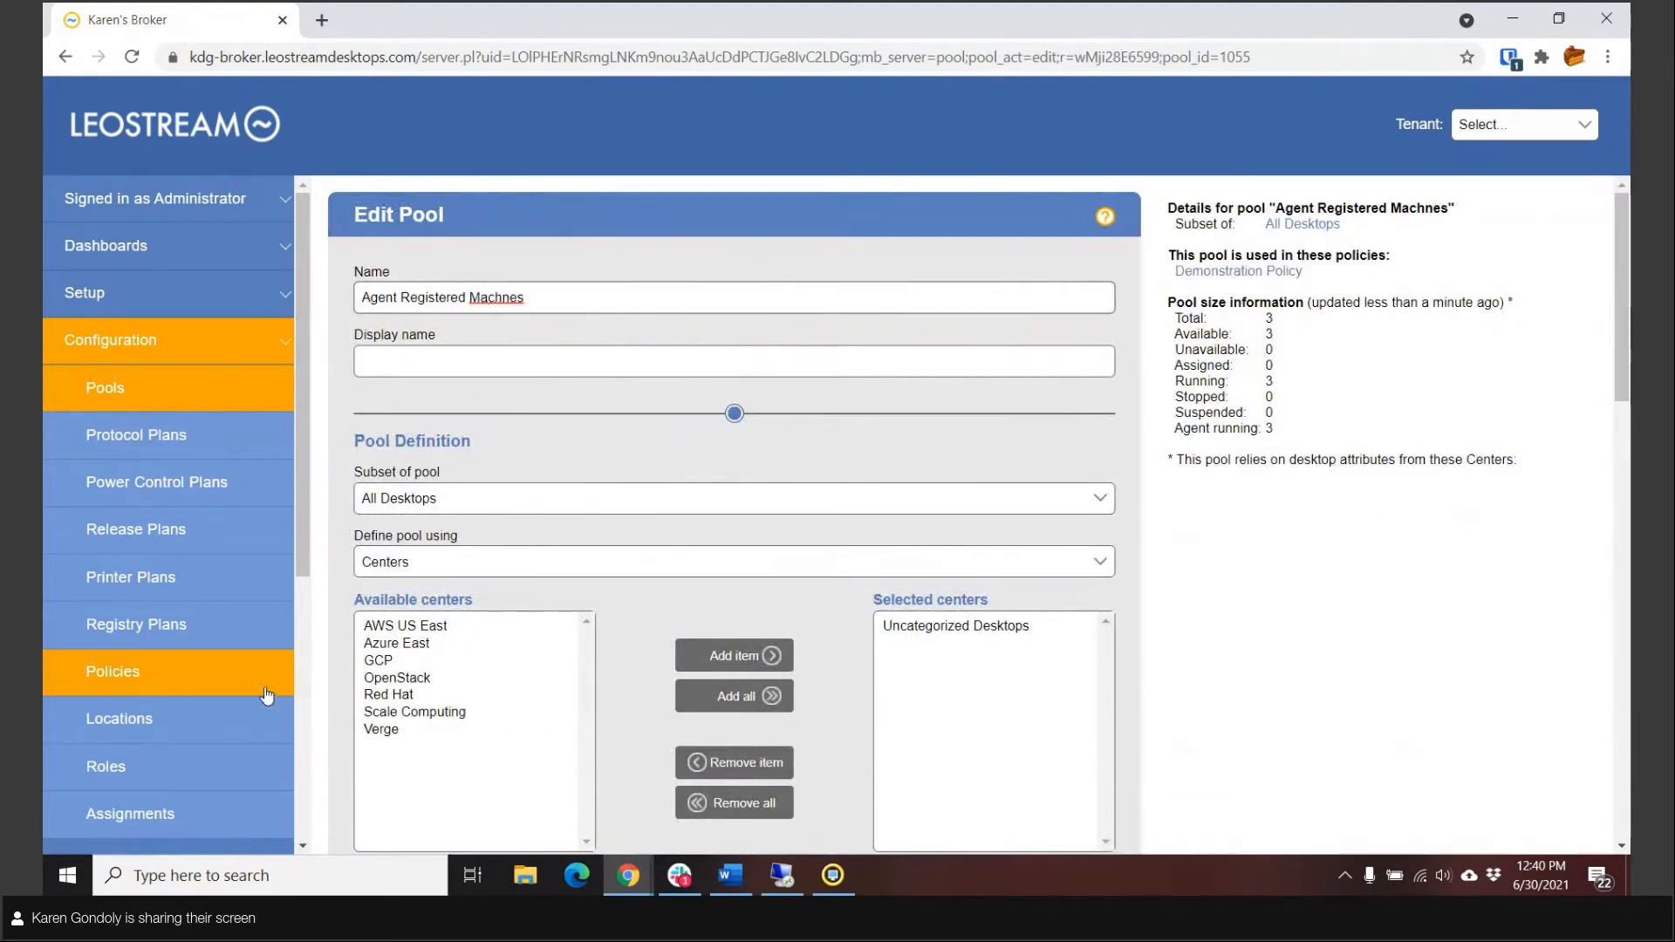
Step: Display the desktops inventory filtered by the "Agent Registered Machnes" pool
click(111, 354)
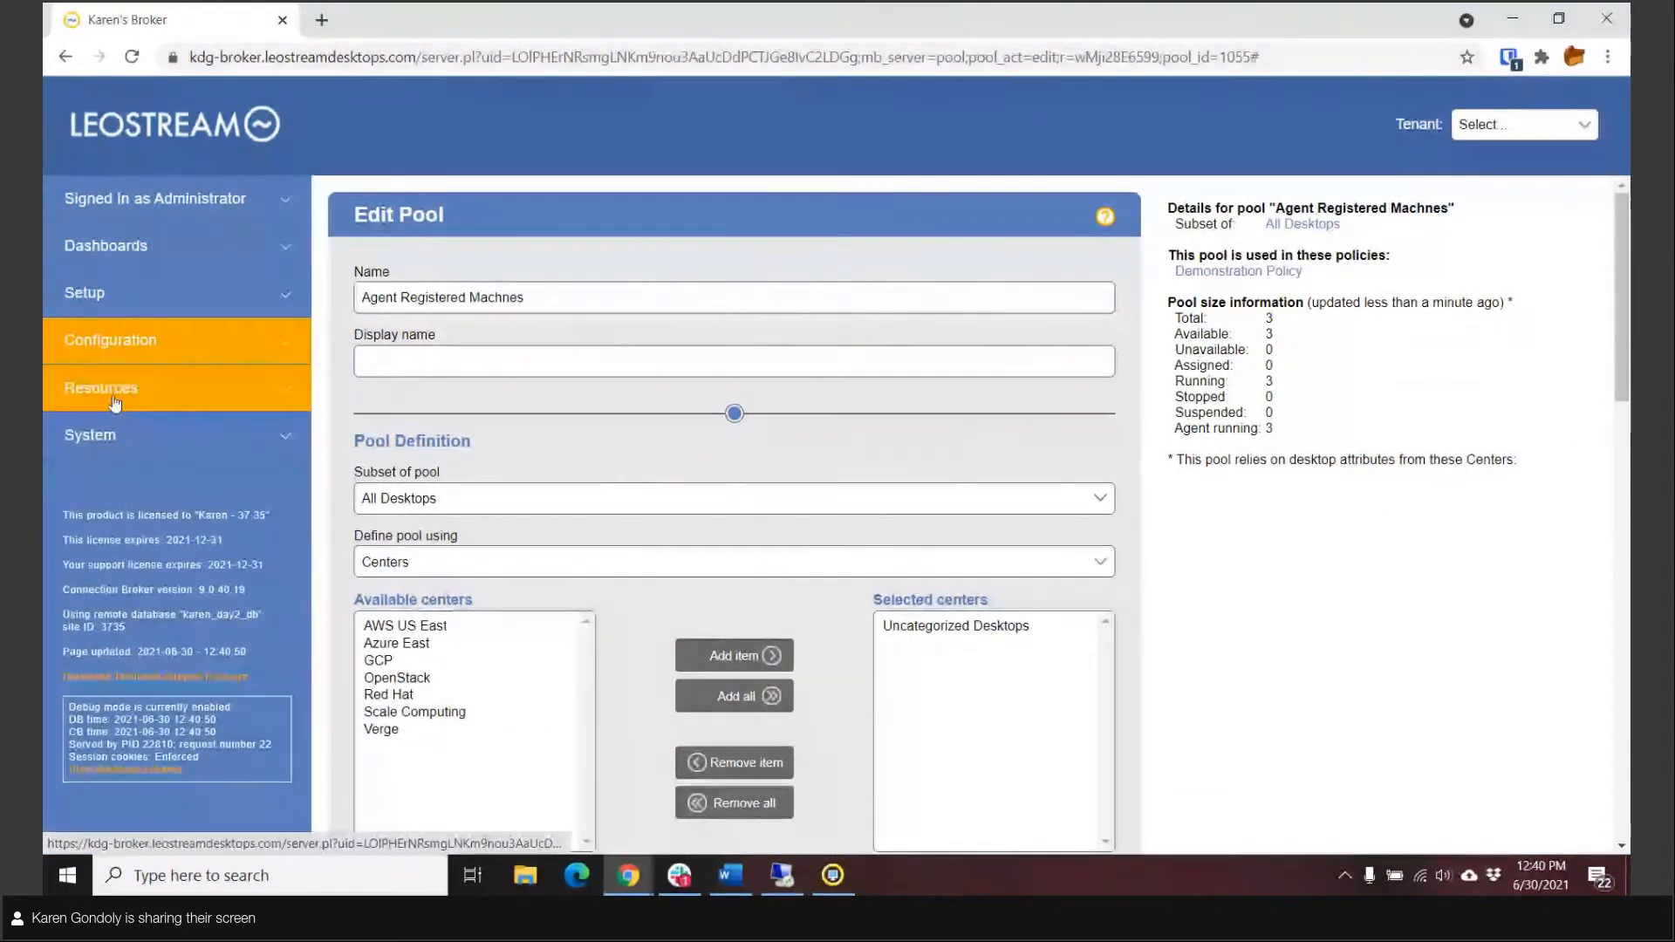
click(109, 388)
click(114, 435)
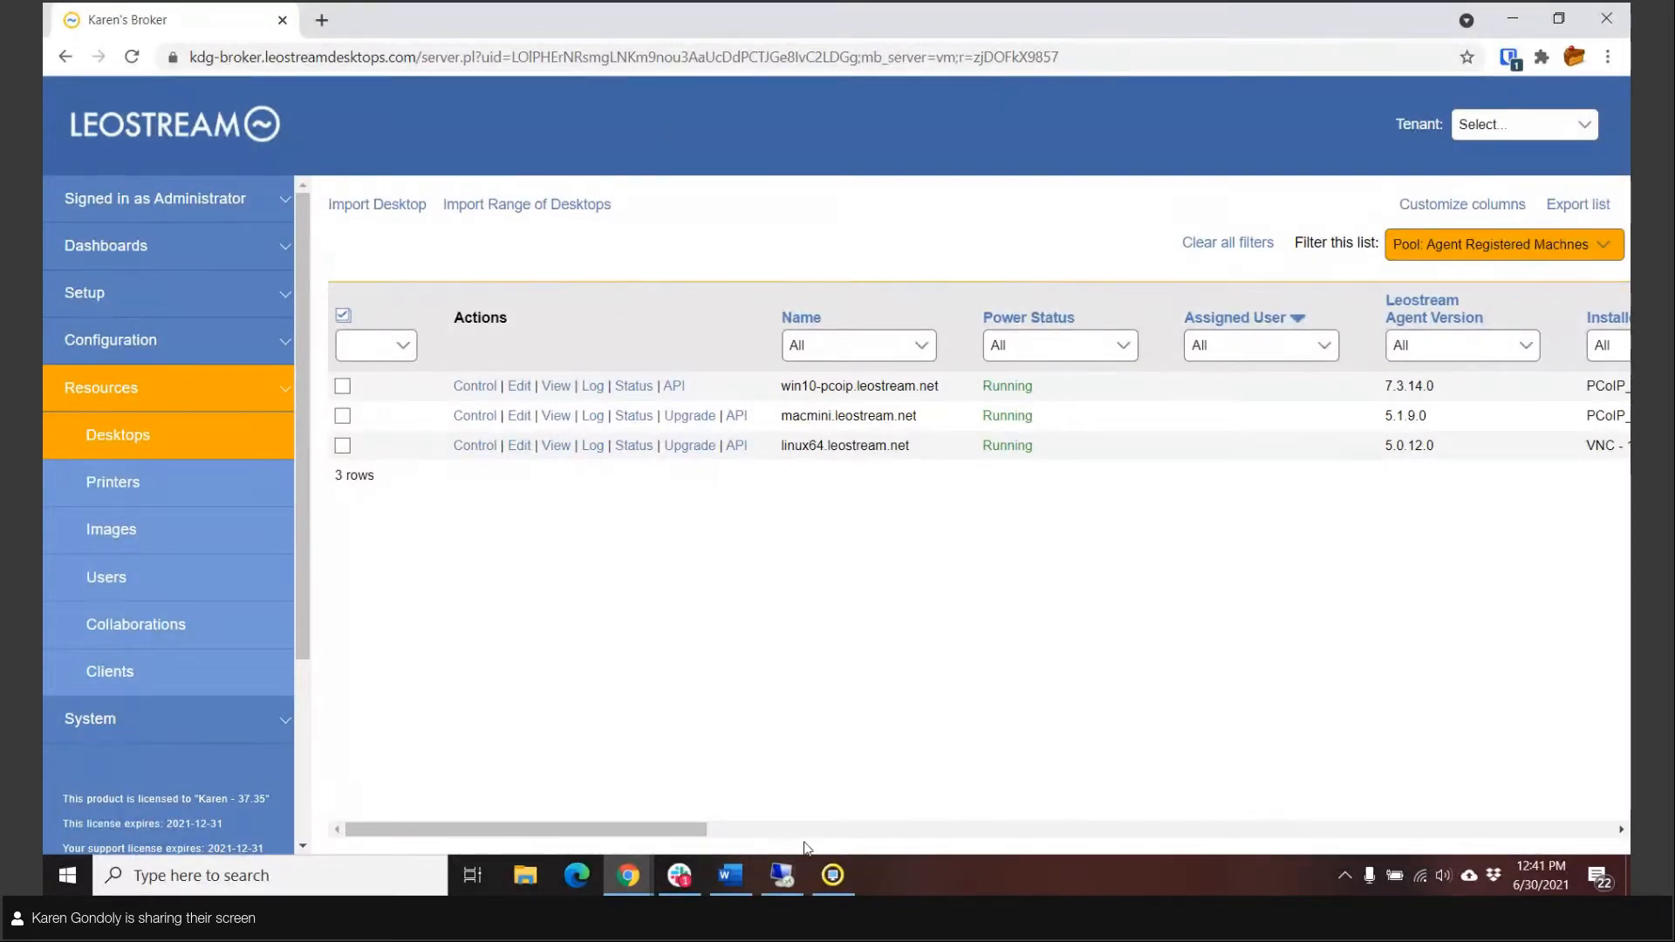
Step: Switch back to the kdg-1803 remote desktop, install the Leostream Agent and finish the setup wizard
click(782, 876)
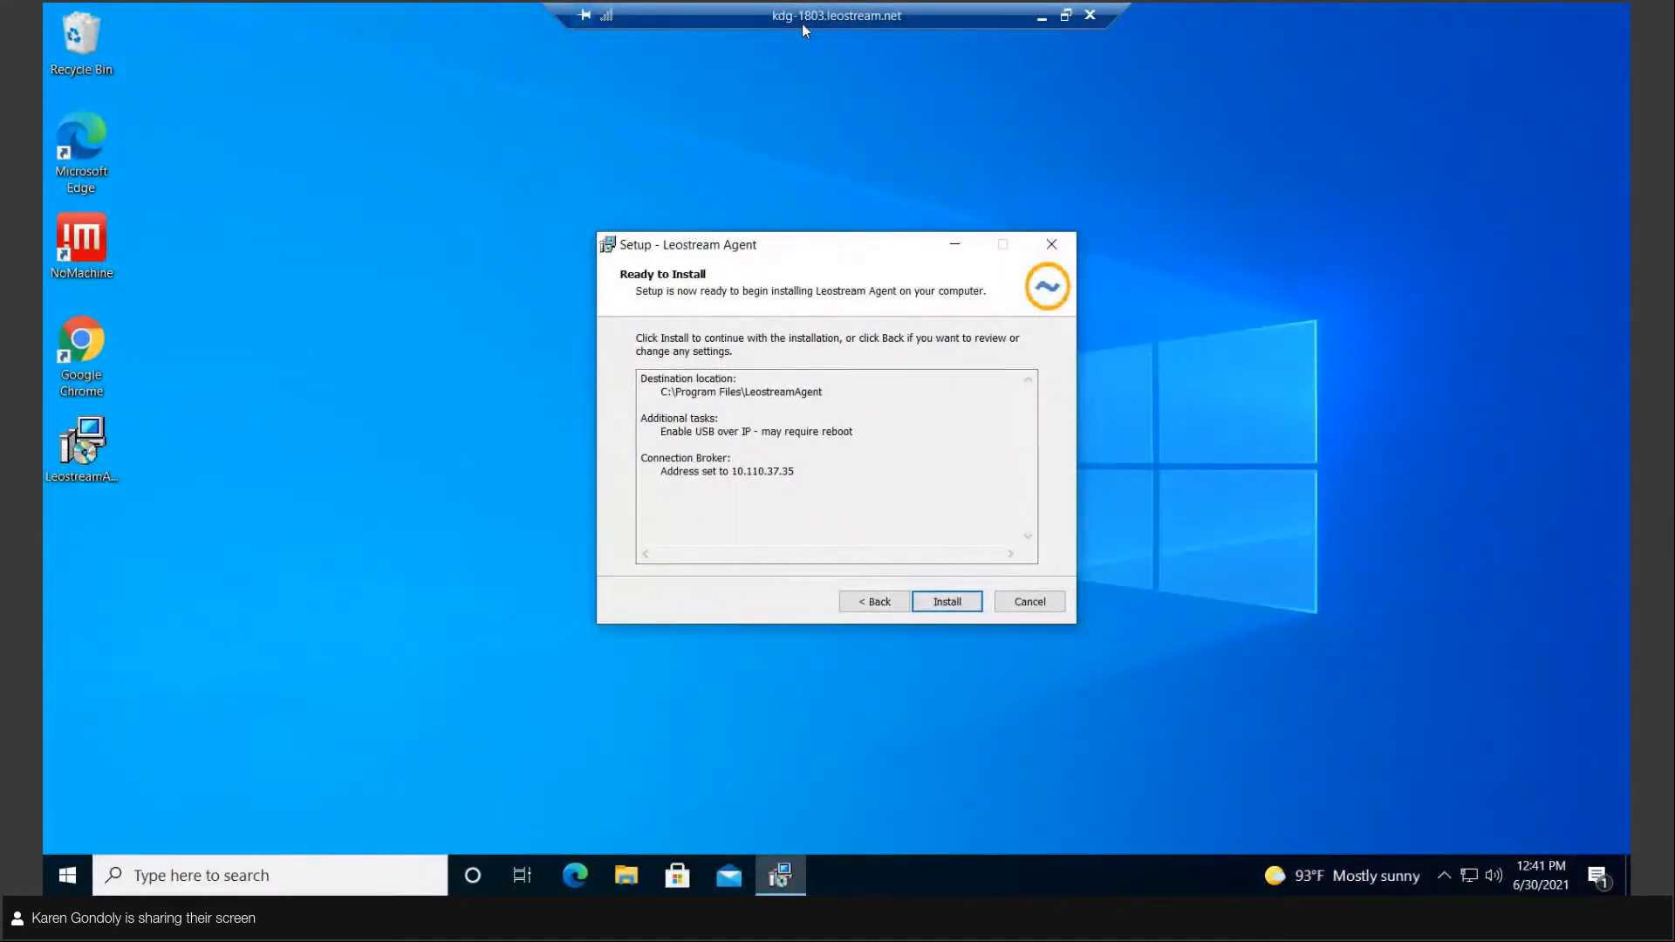
click(958, 611)
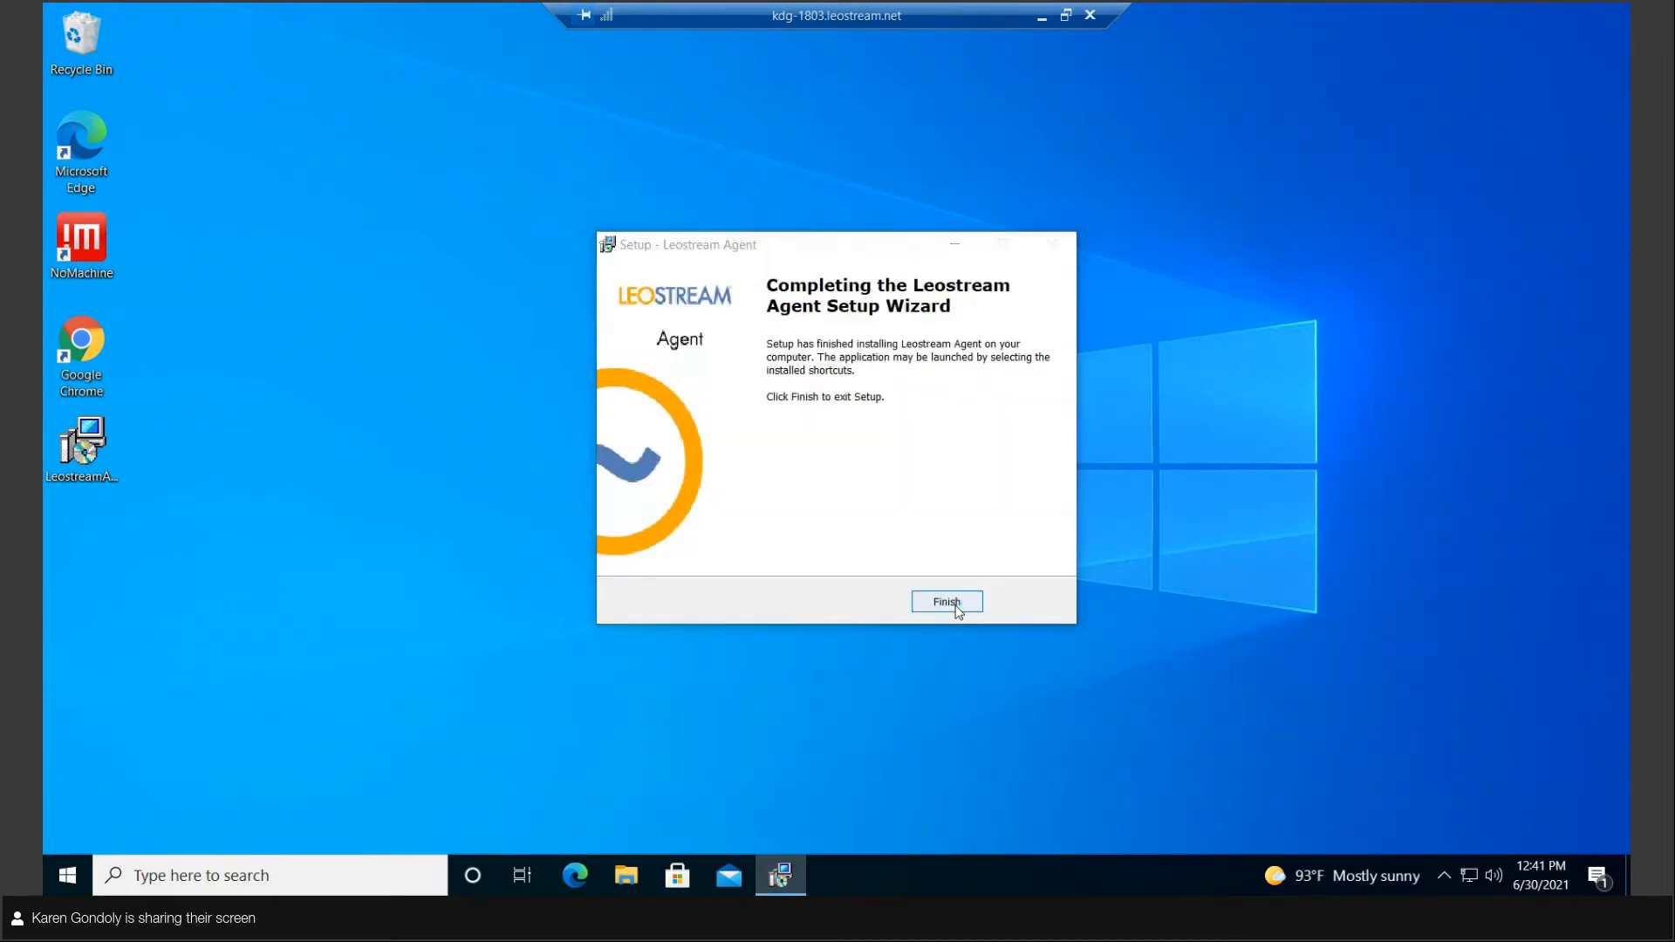
click(947, 602)
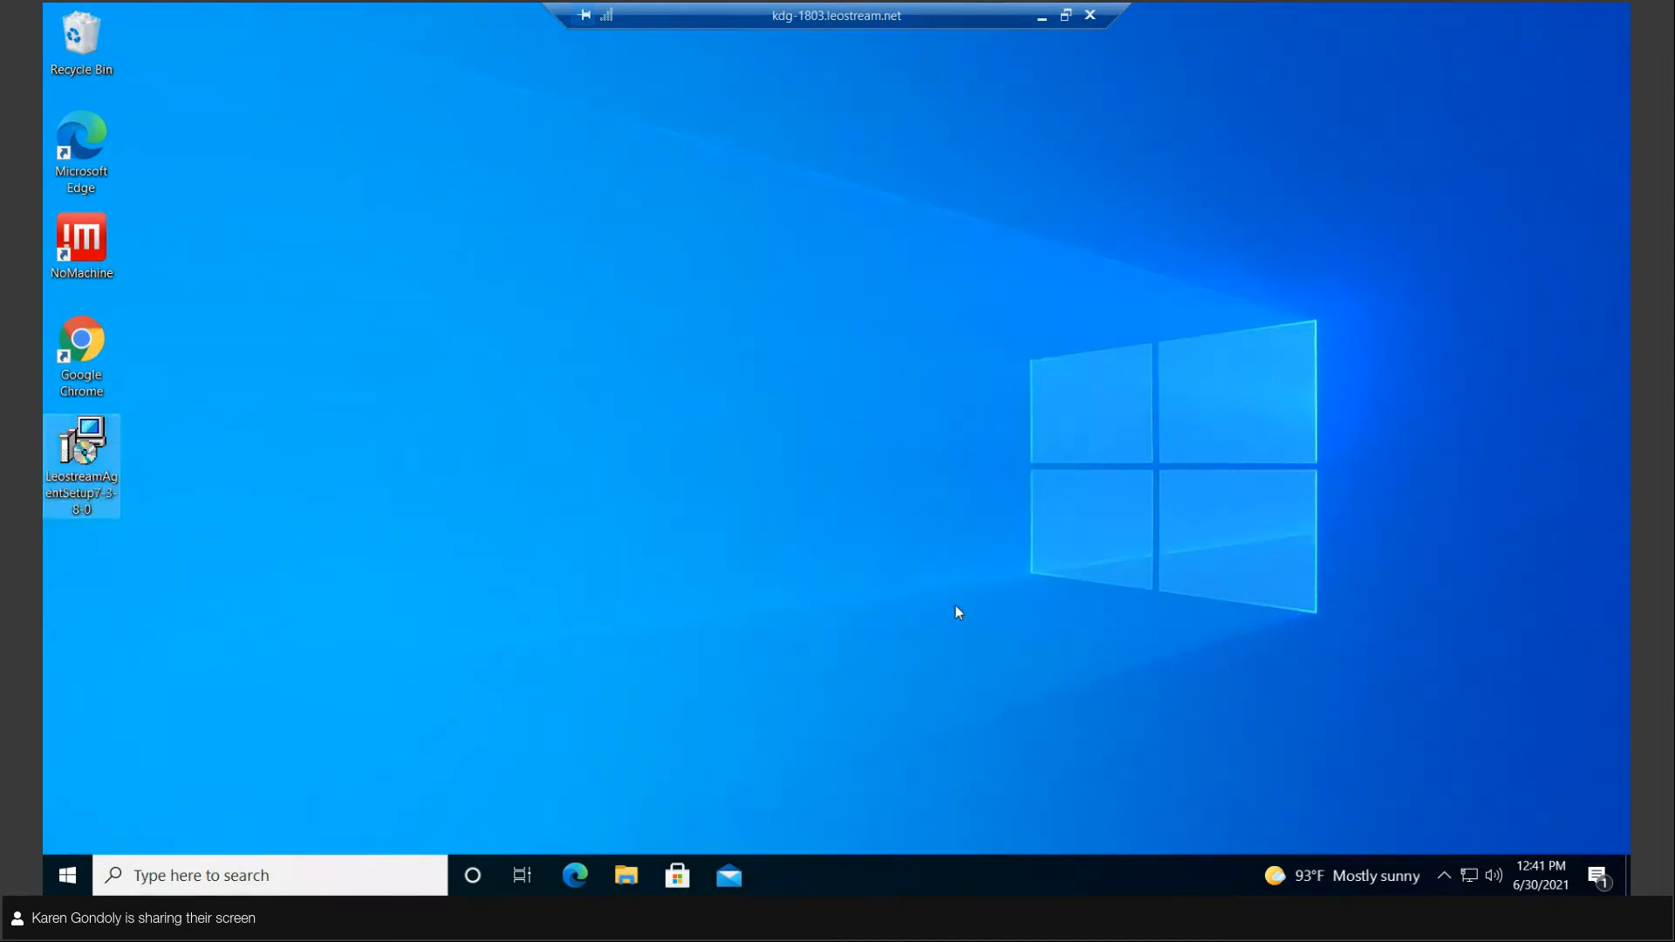
Step: Restart the kdg-1803 remote Windows machine
click(66, 878)
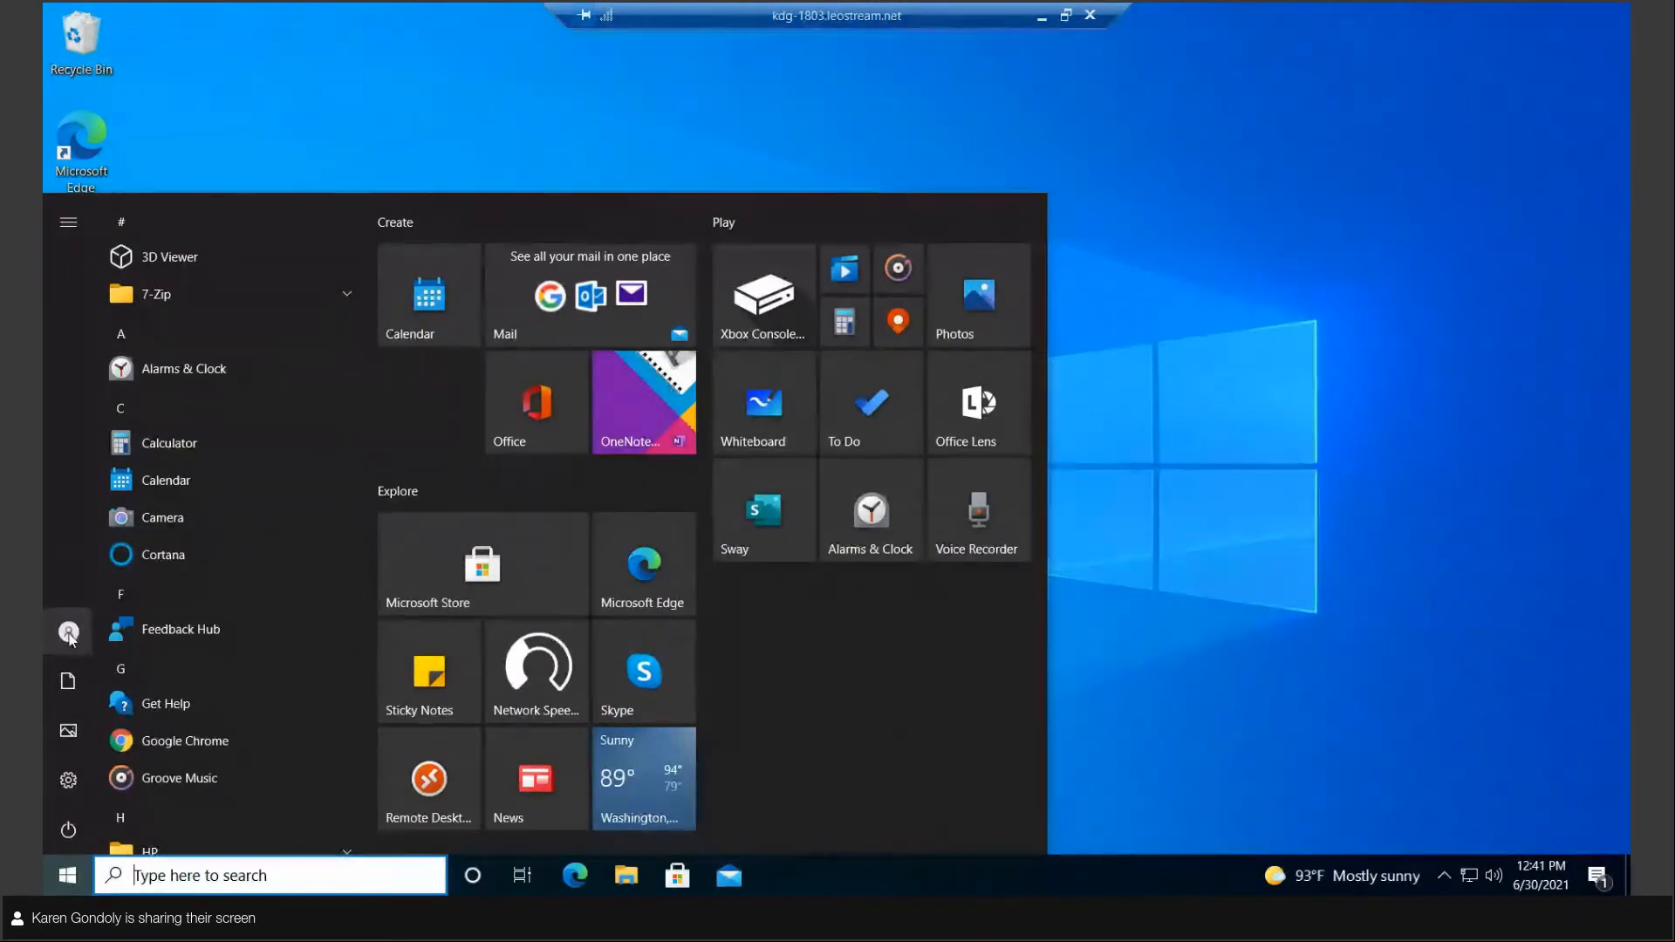
mouse_move(67, 781)
click(87, 830)
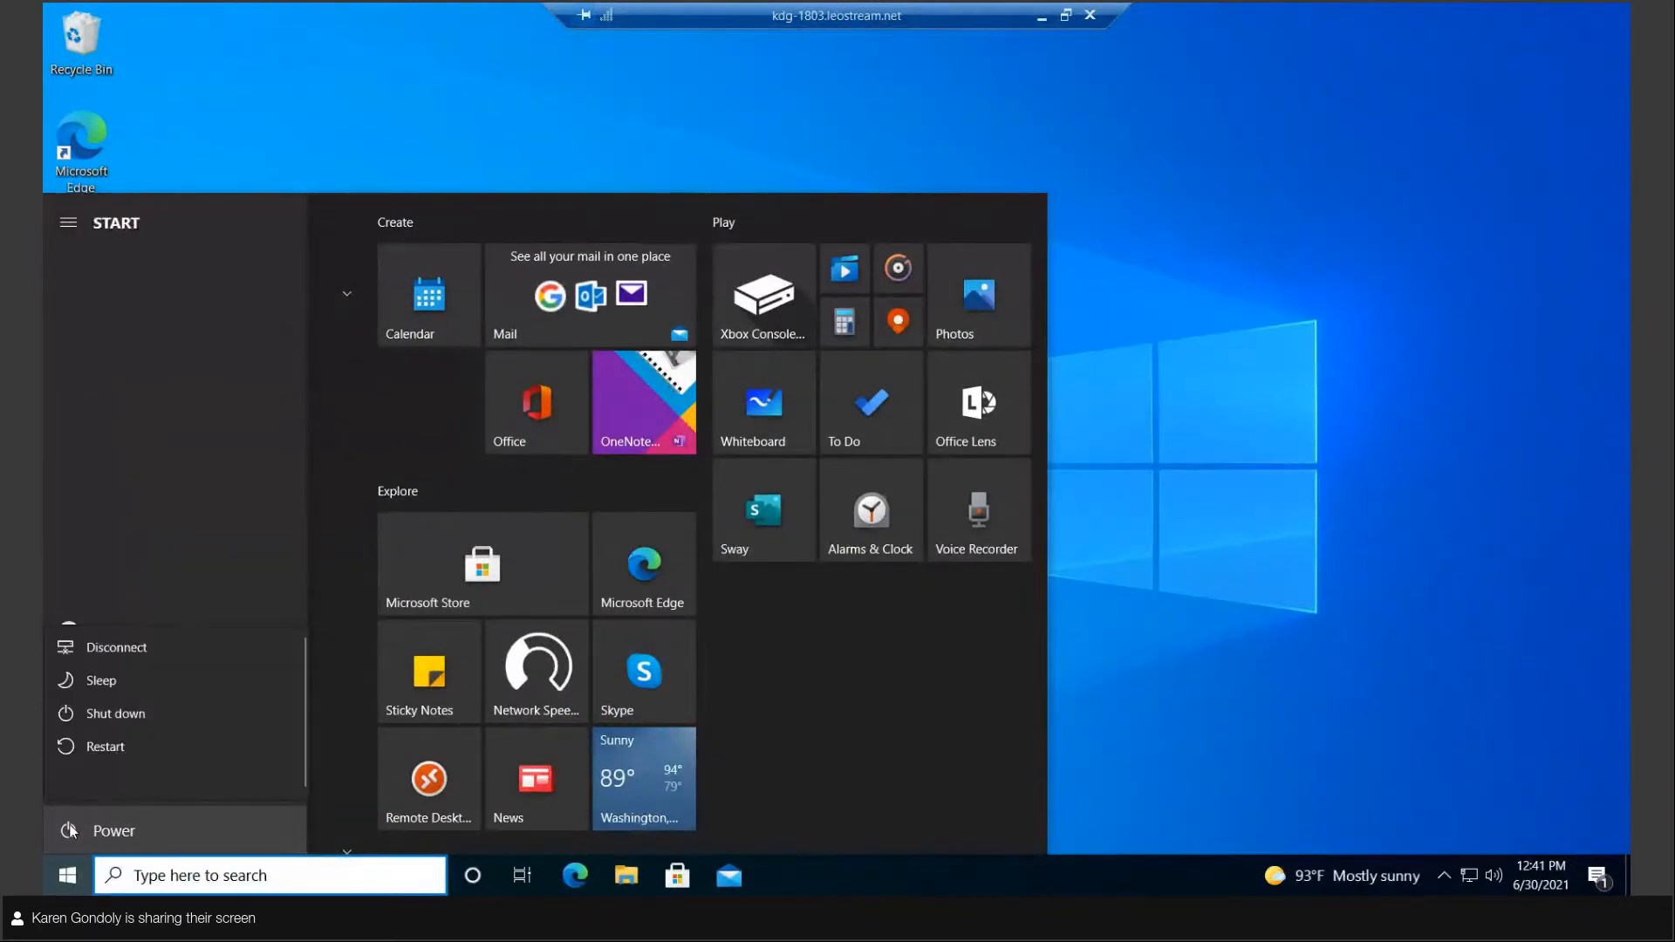
click(103, 741)
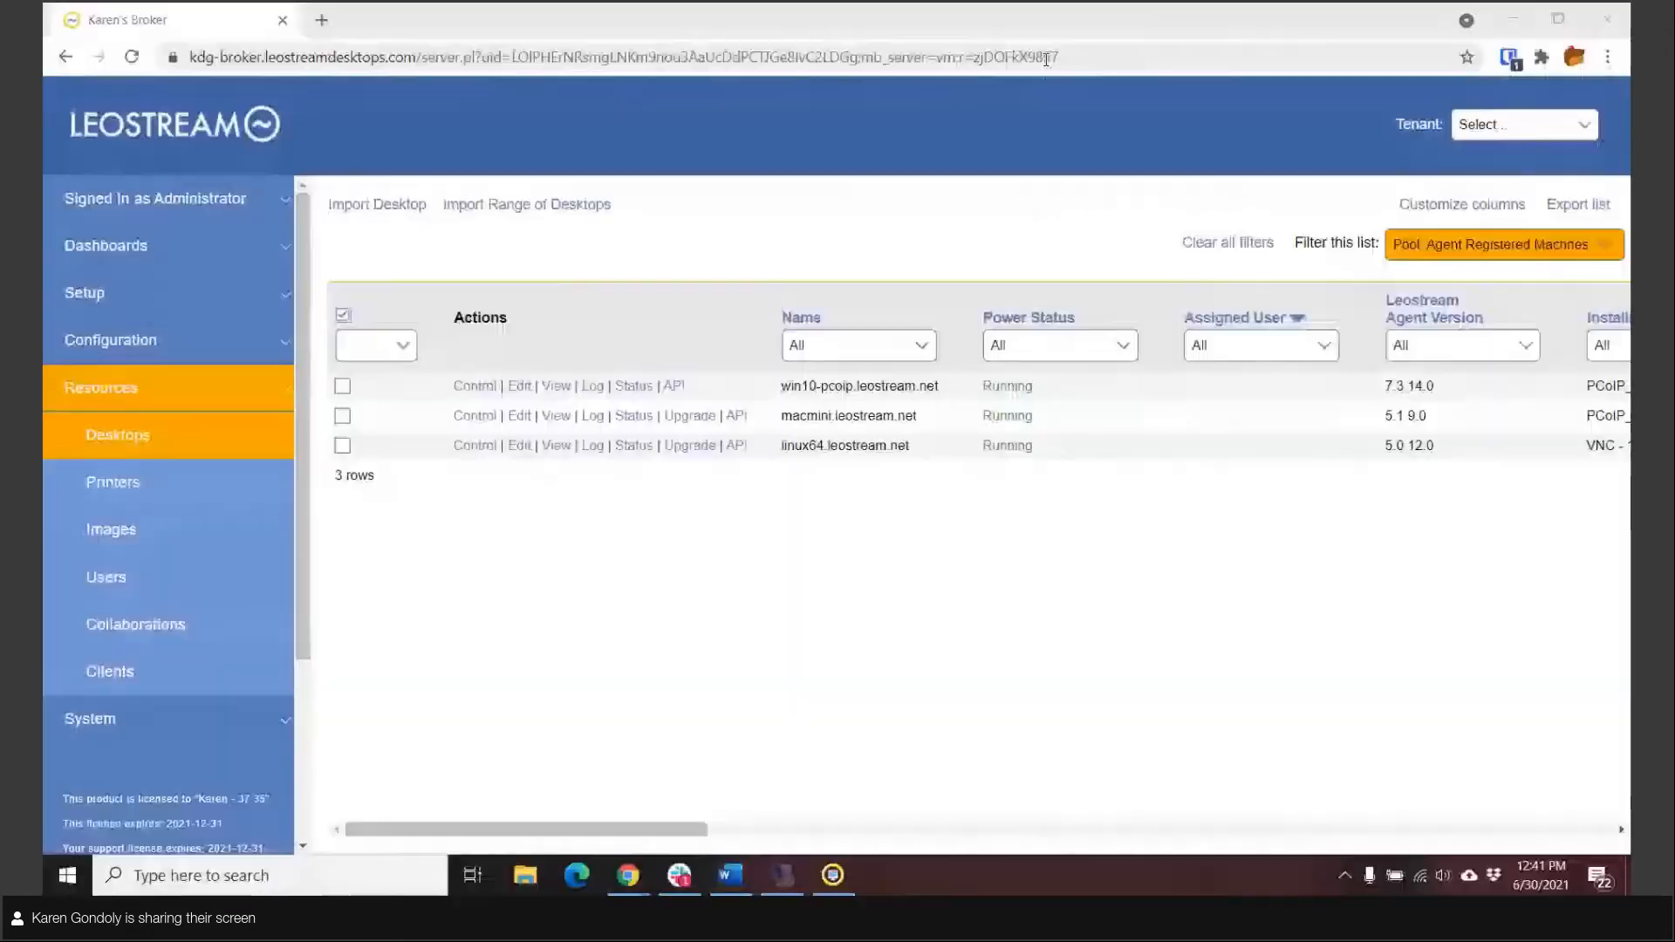
Step: Reload the broker's desktops list, then open and refresh the system log to check for the kdg-1803 registration
click(127, 445)
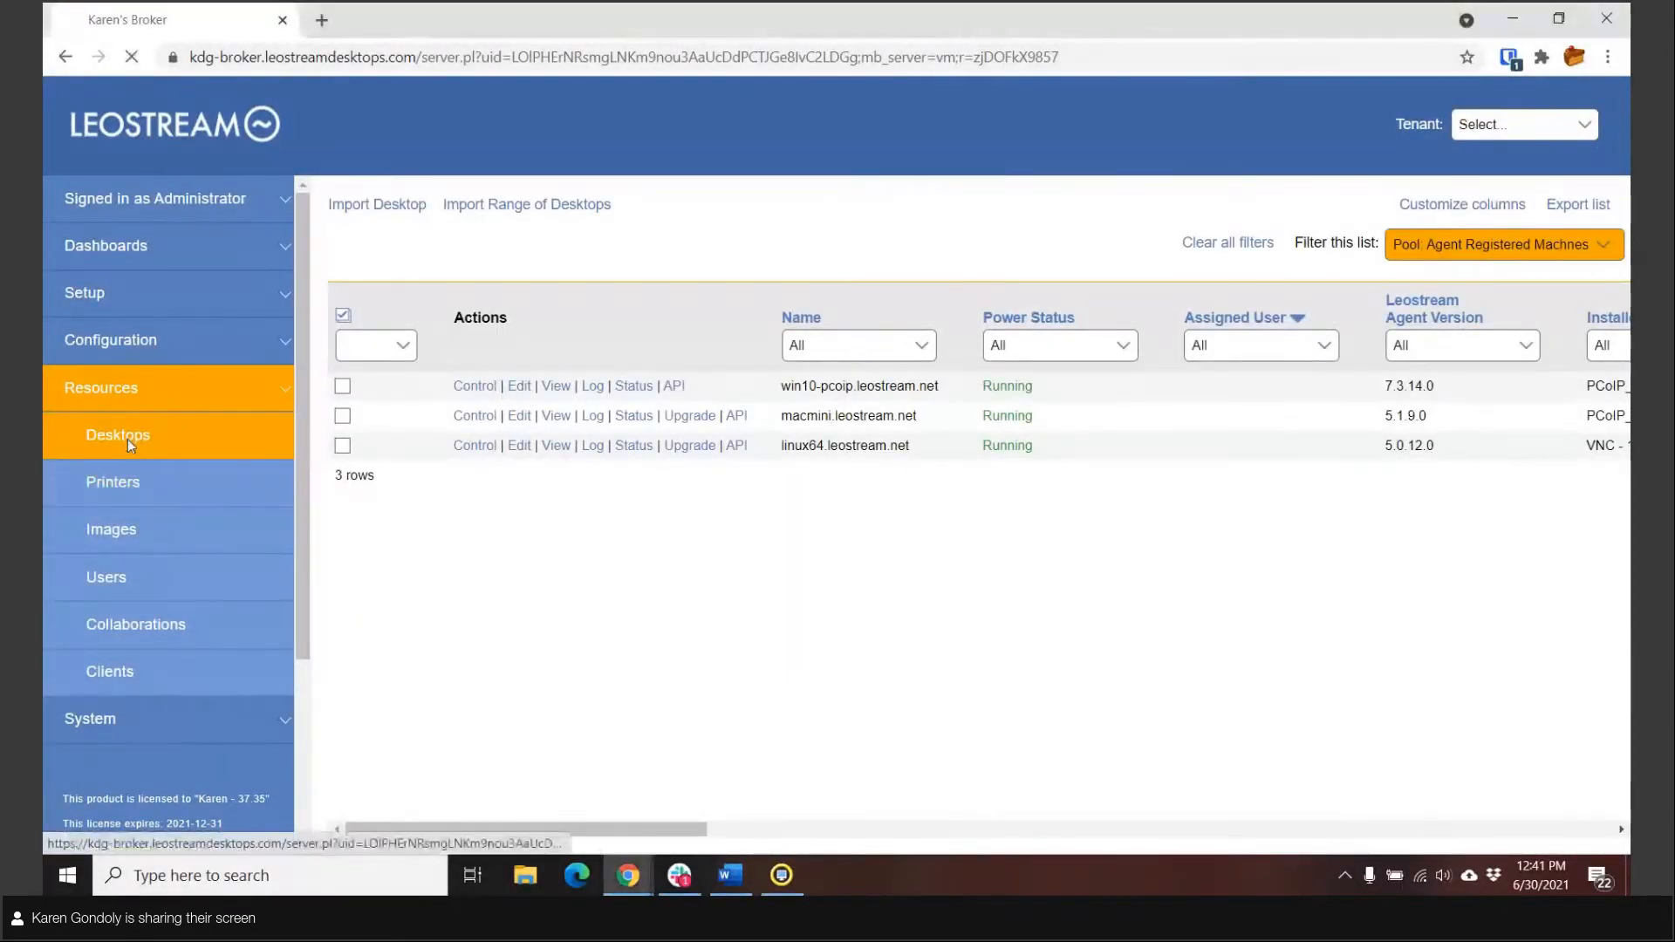
click(128, 717)
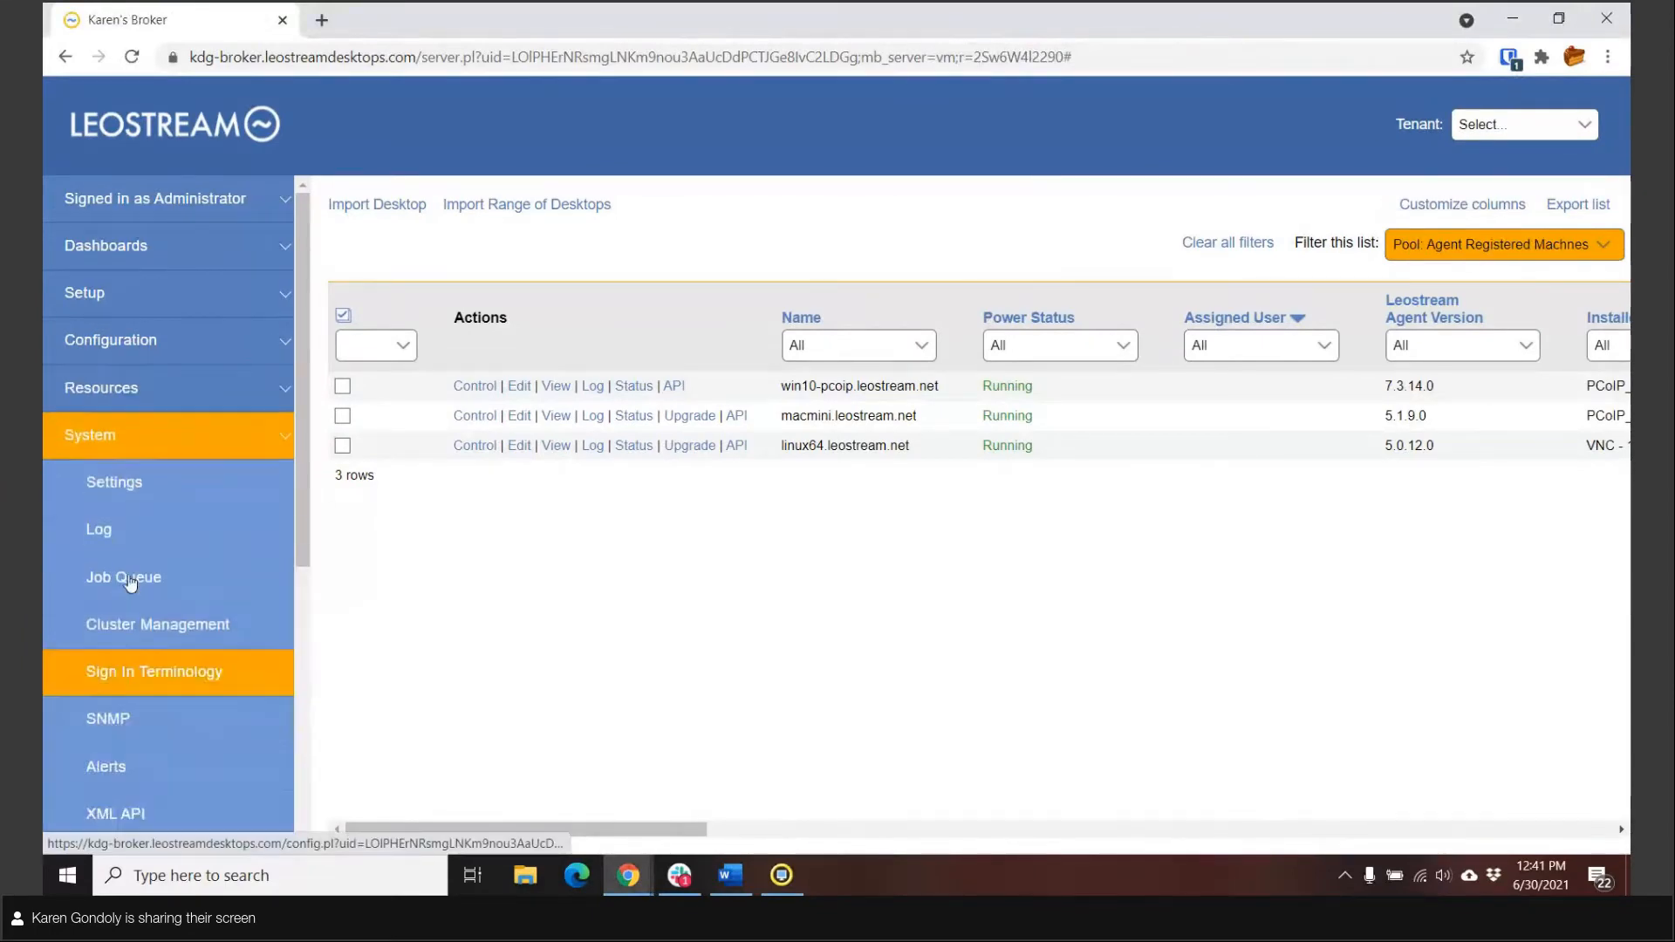
click(103, 530)
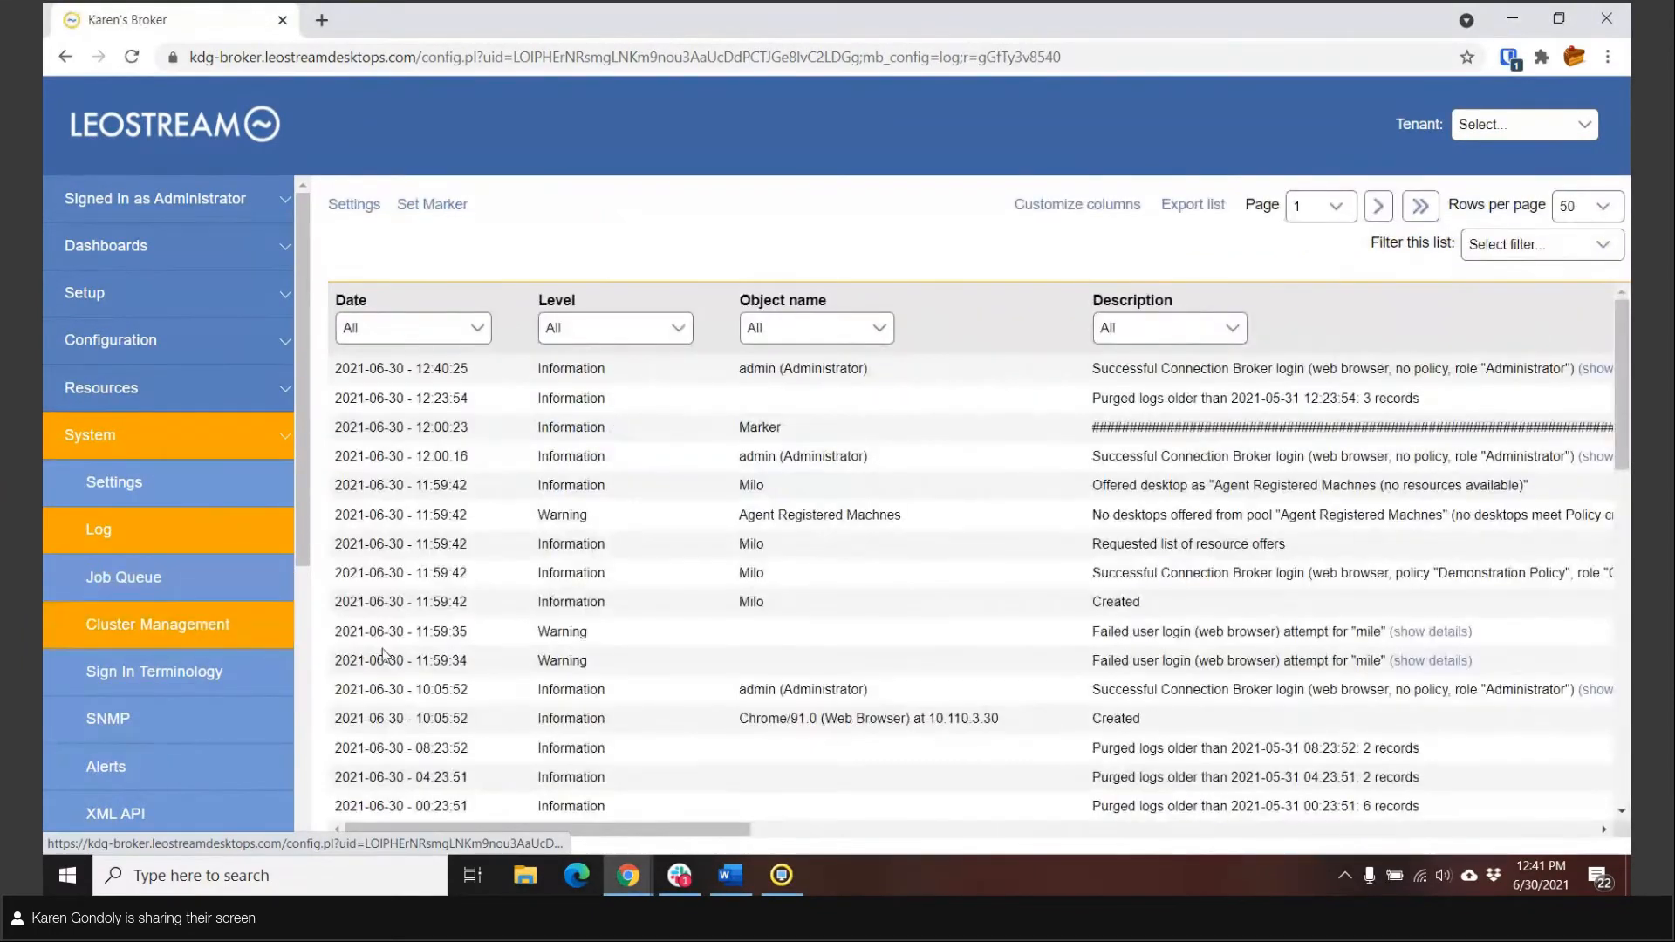
click(105, 531)
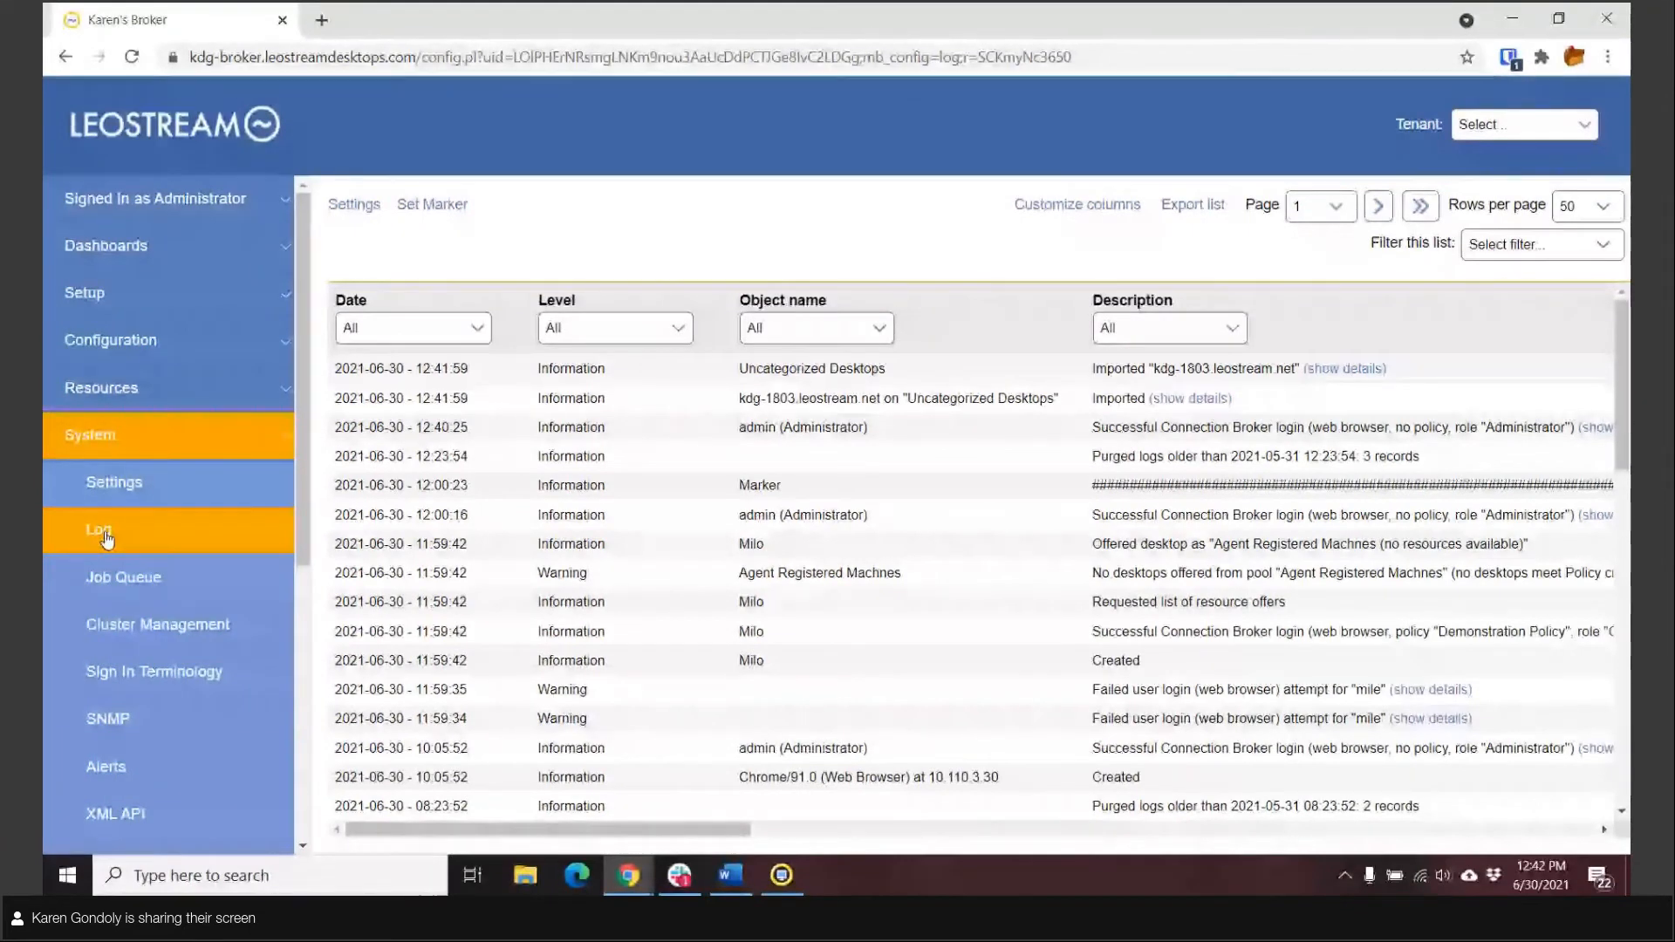
click(106, 538)
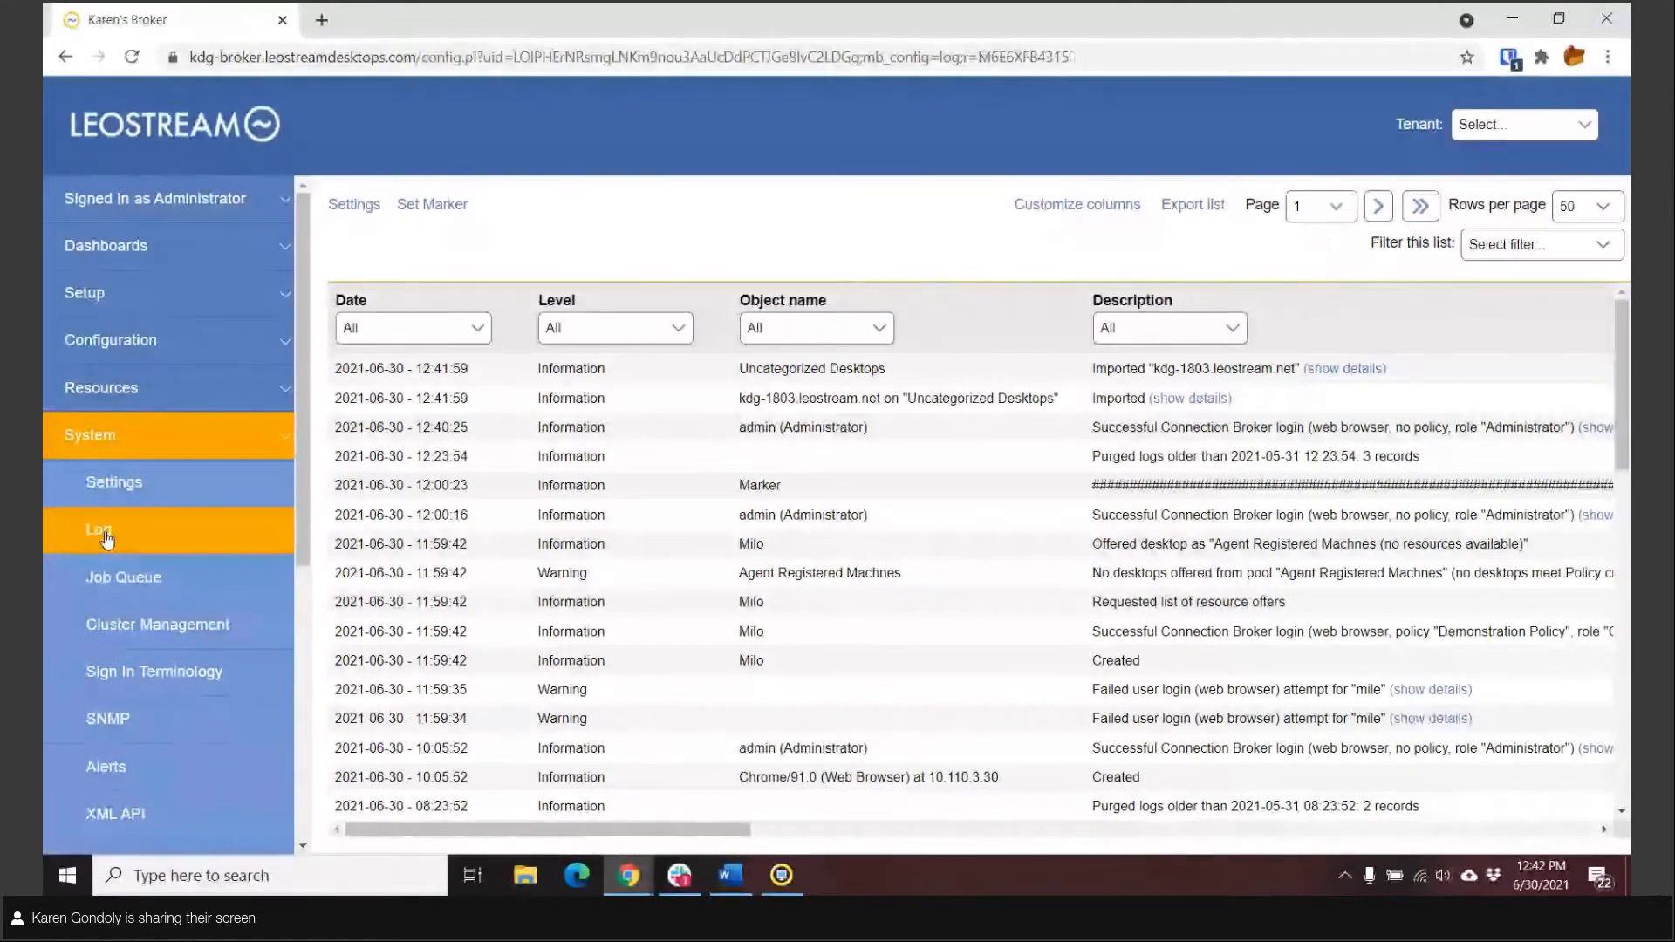
click(106, 537)
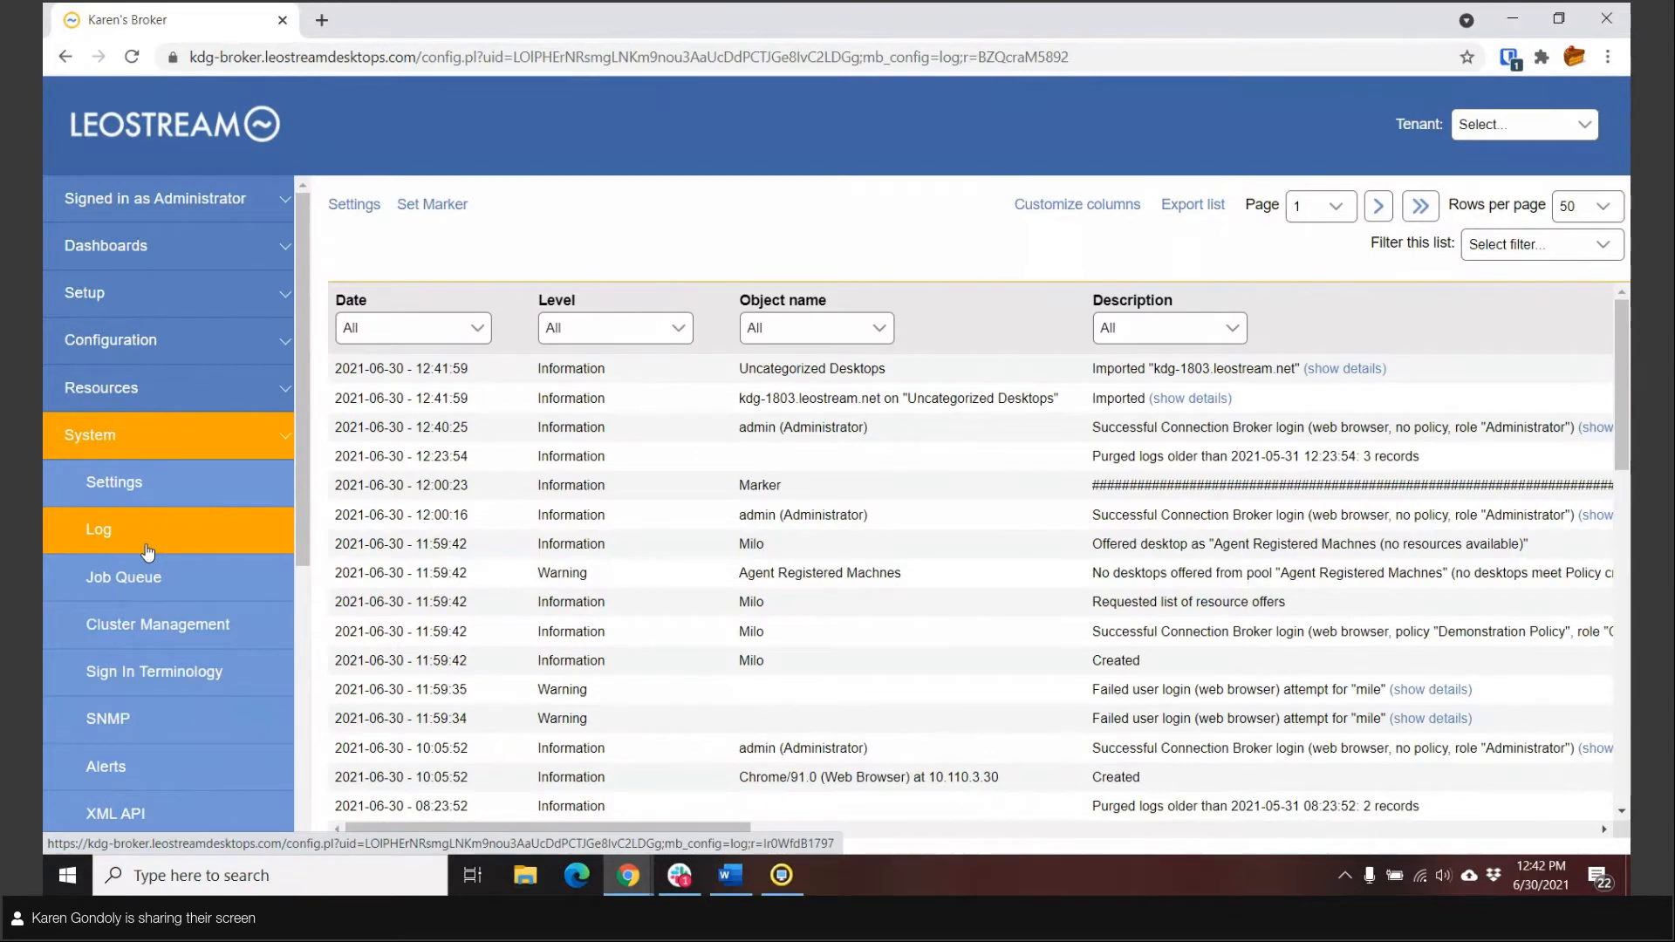
Step: Reopen the desktops inventory and examine the kdg-1803 entry's agent version, installed protocols, operating system and computer model
click(127, 386)
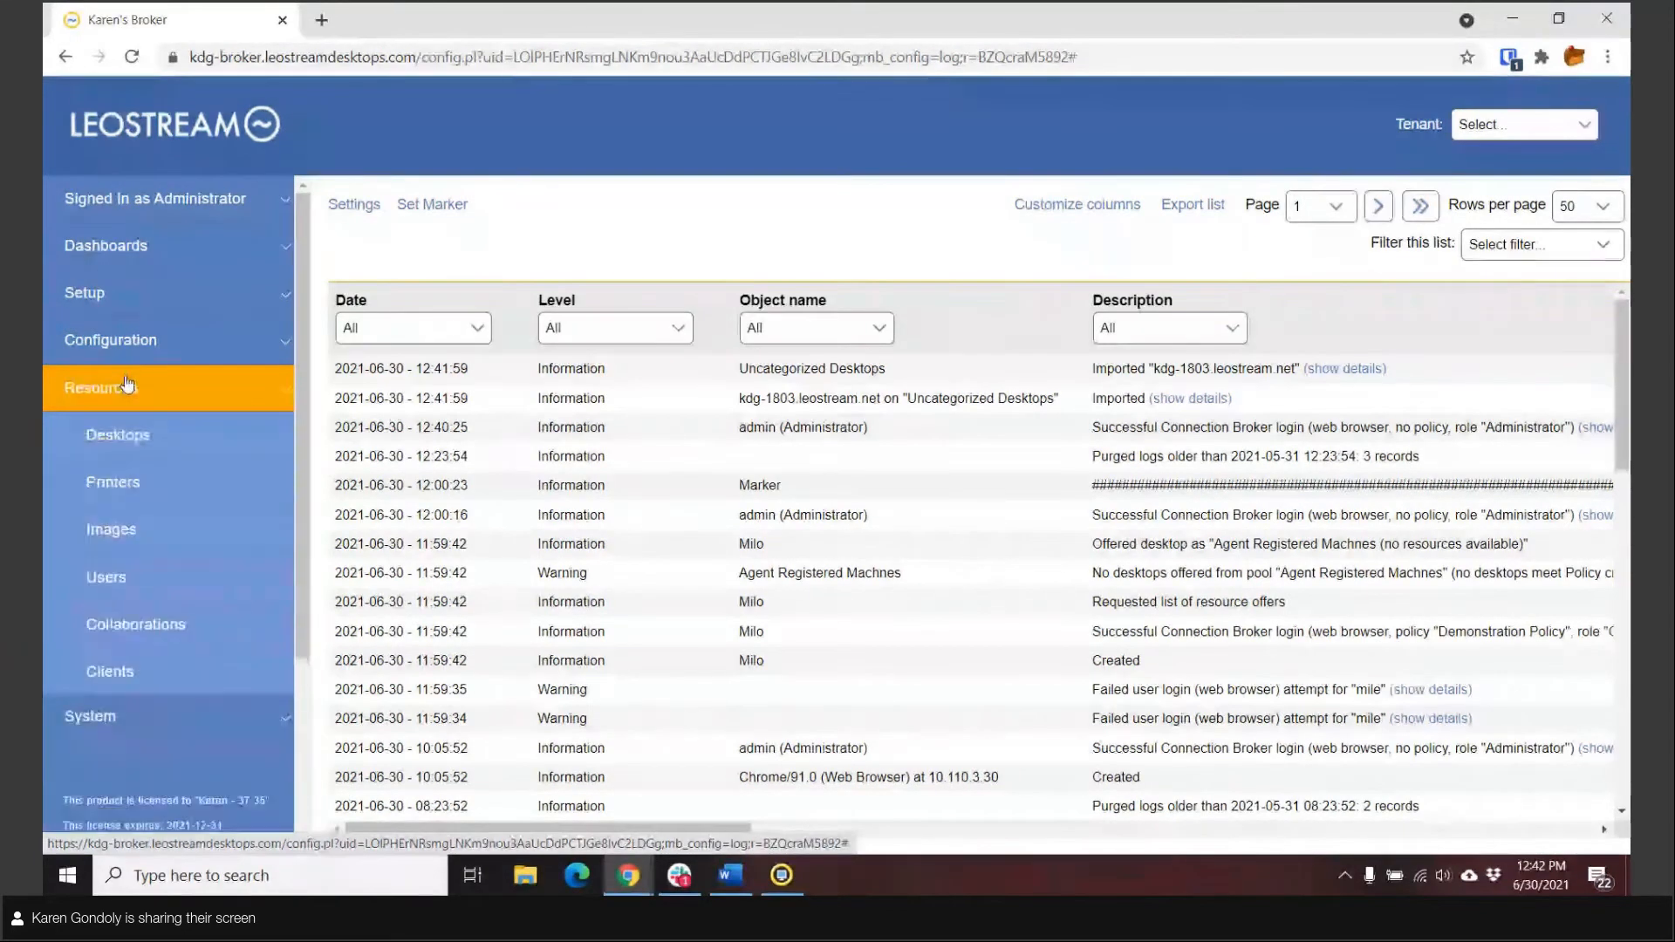
click(120, 434)
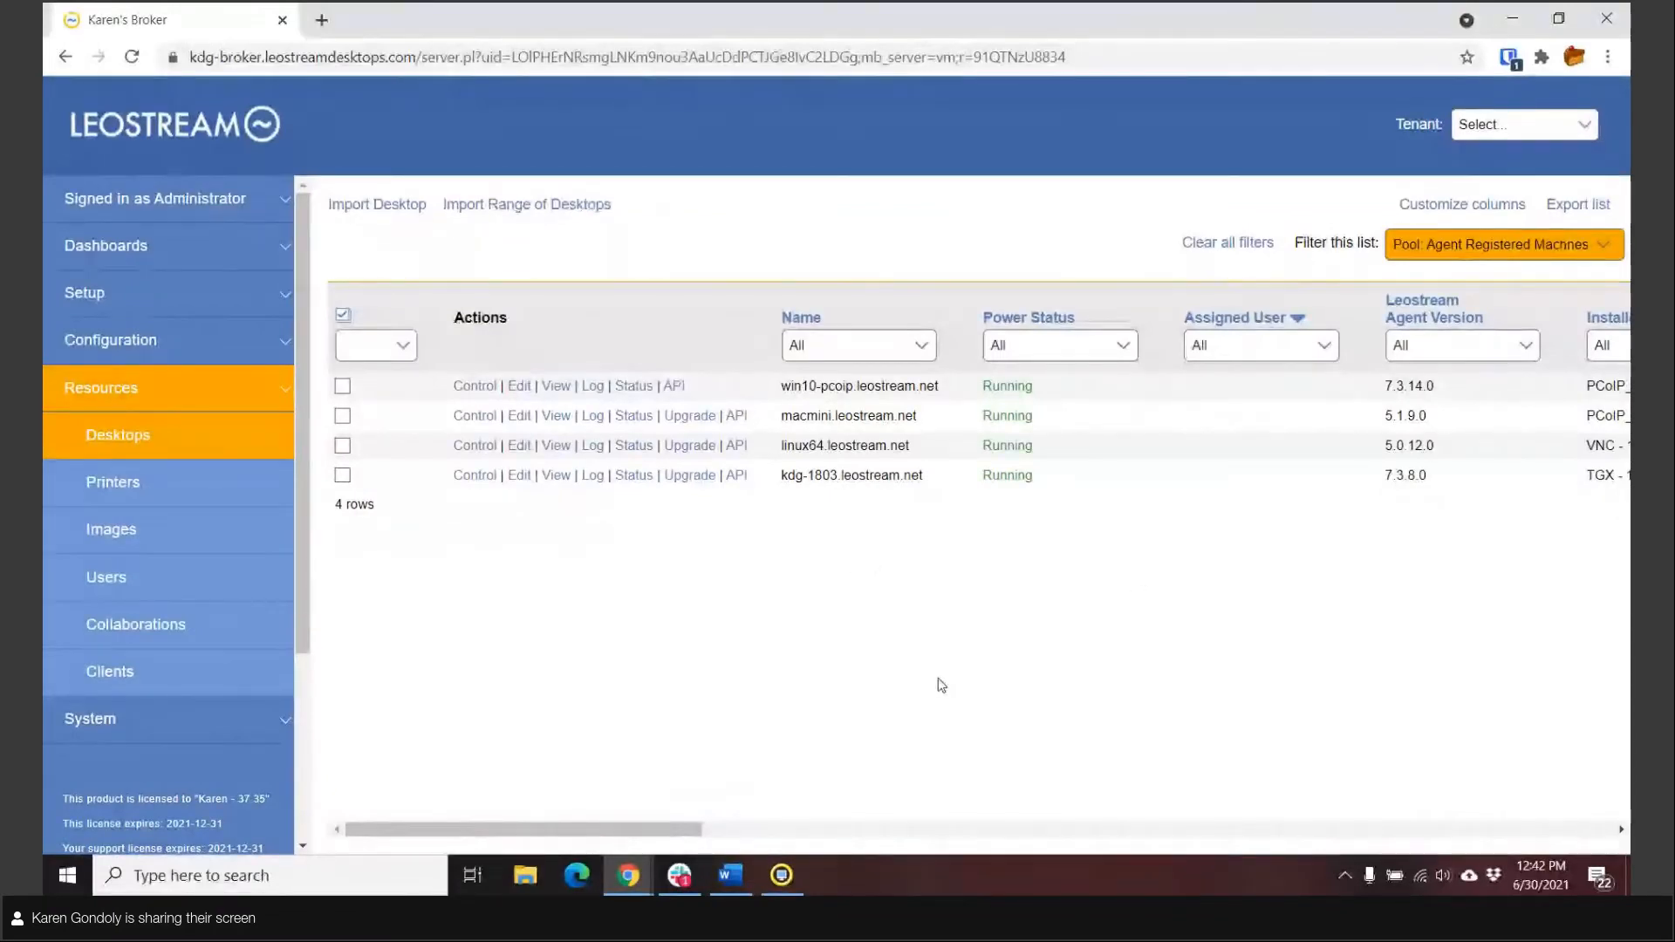
drag(671, 838, 800, 835)
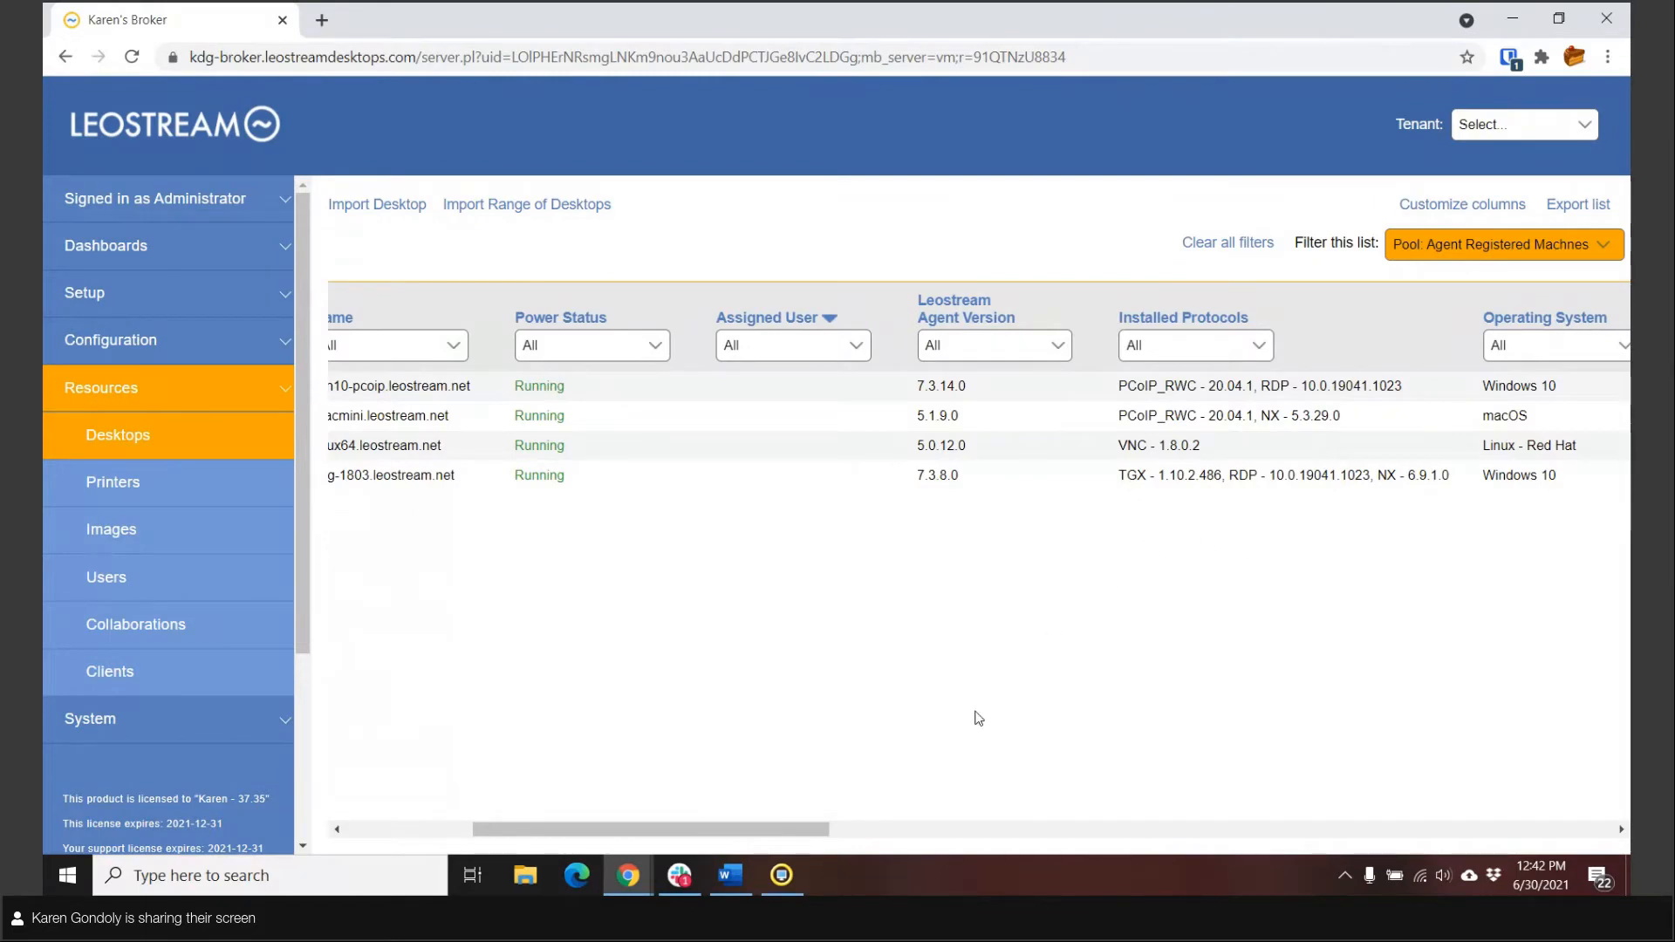
drag(768, 831, 905, 831)
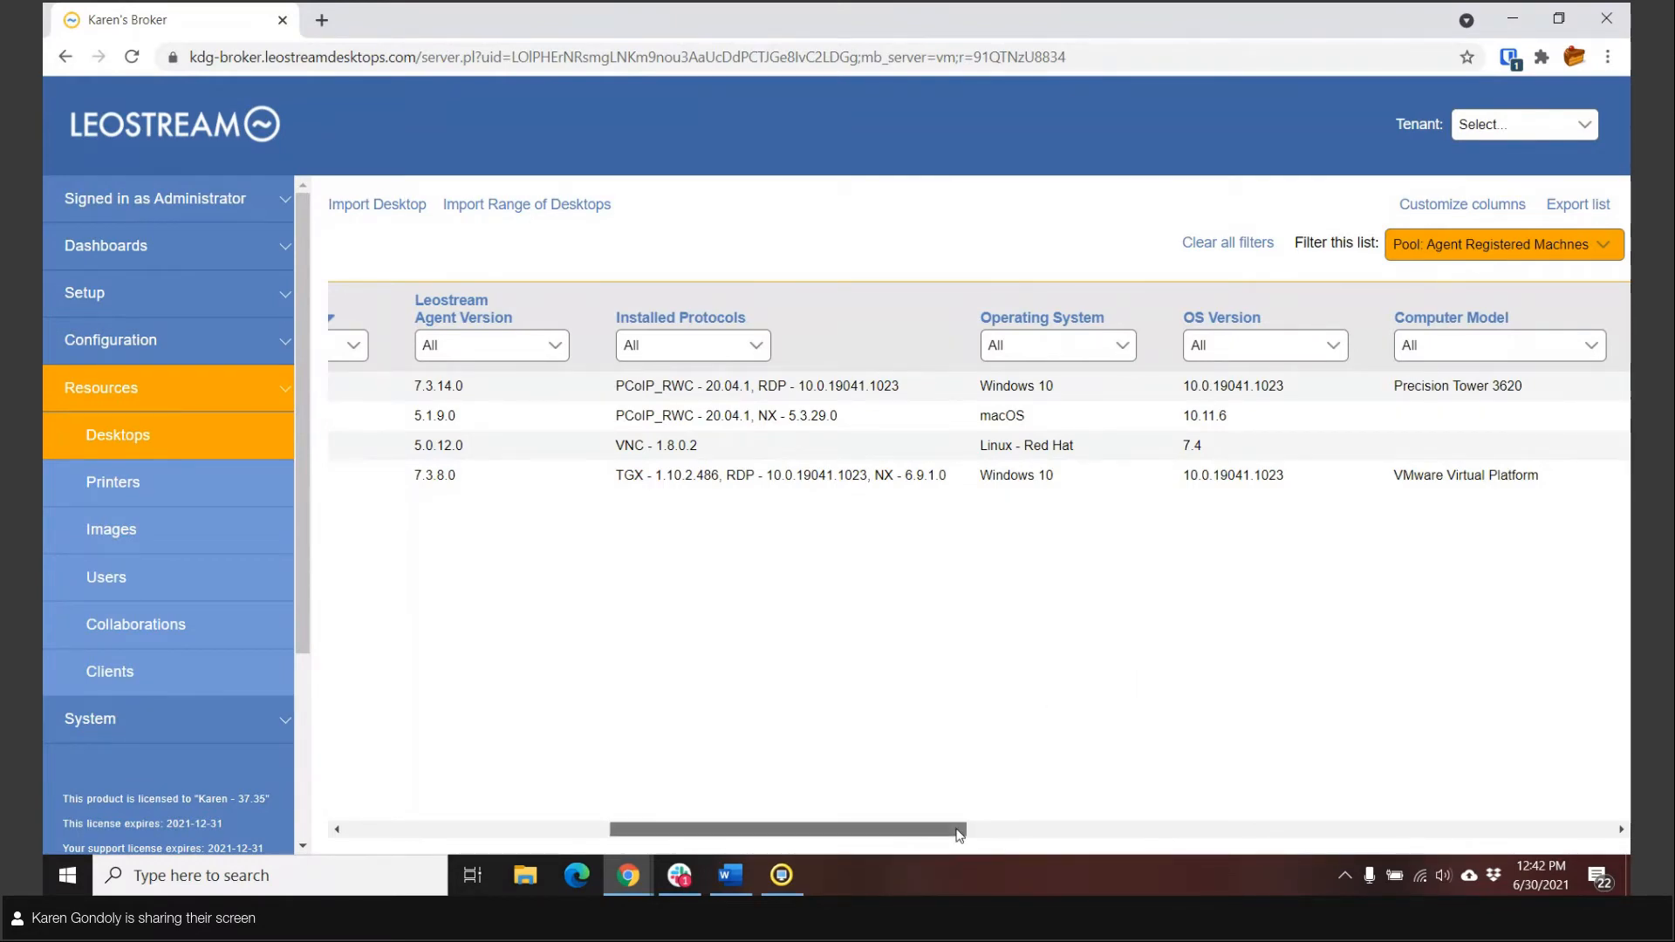
drag(954, 829, 625, 808)
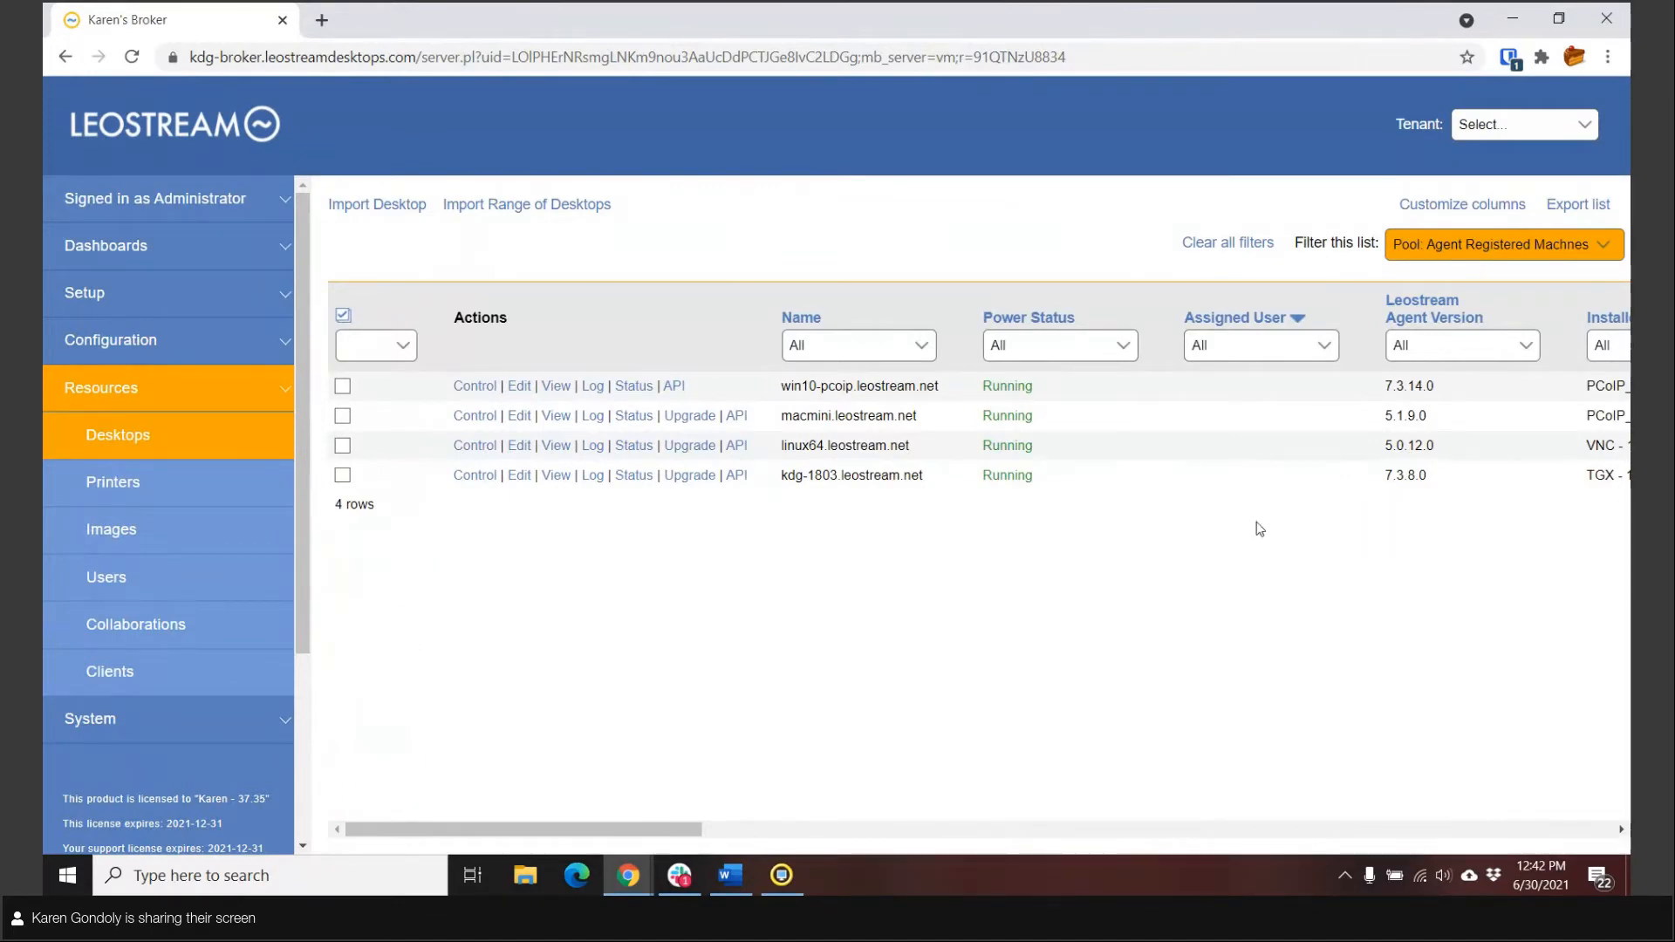
Step: Check the broker's downloads for the available Leostream Agent versions and request an agent upgrade for the kdg-1803 desktop
click(184, 247)
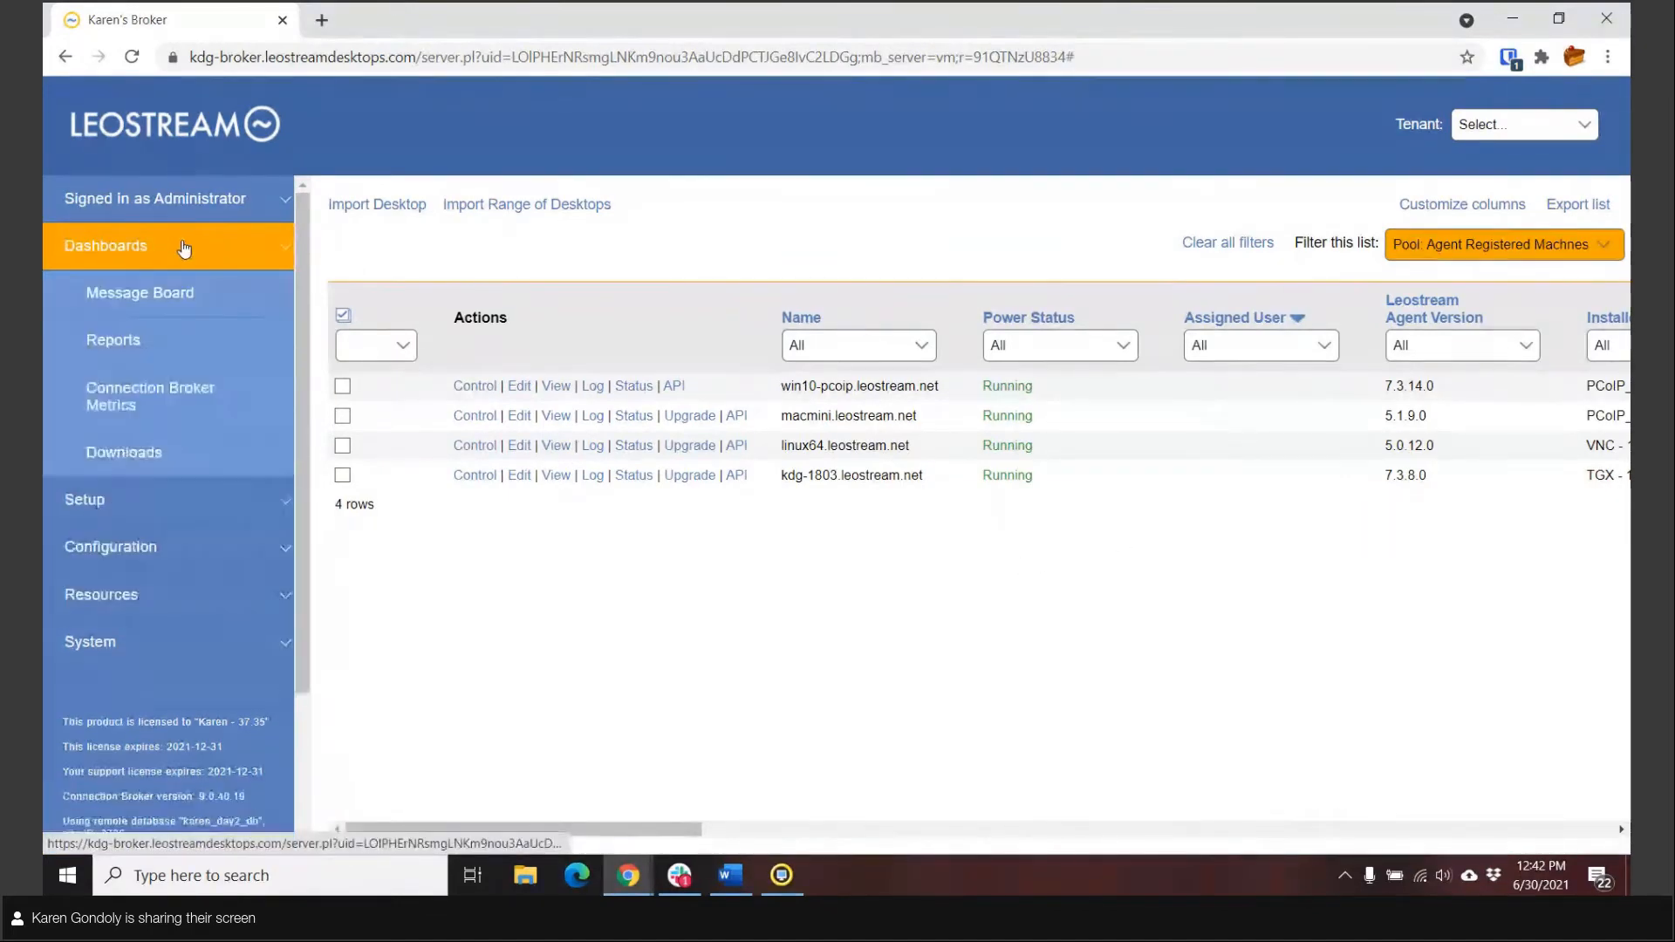
click(129, 463)
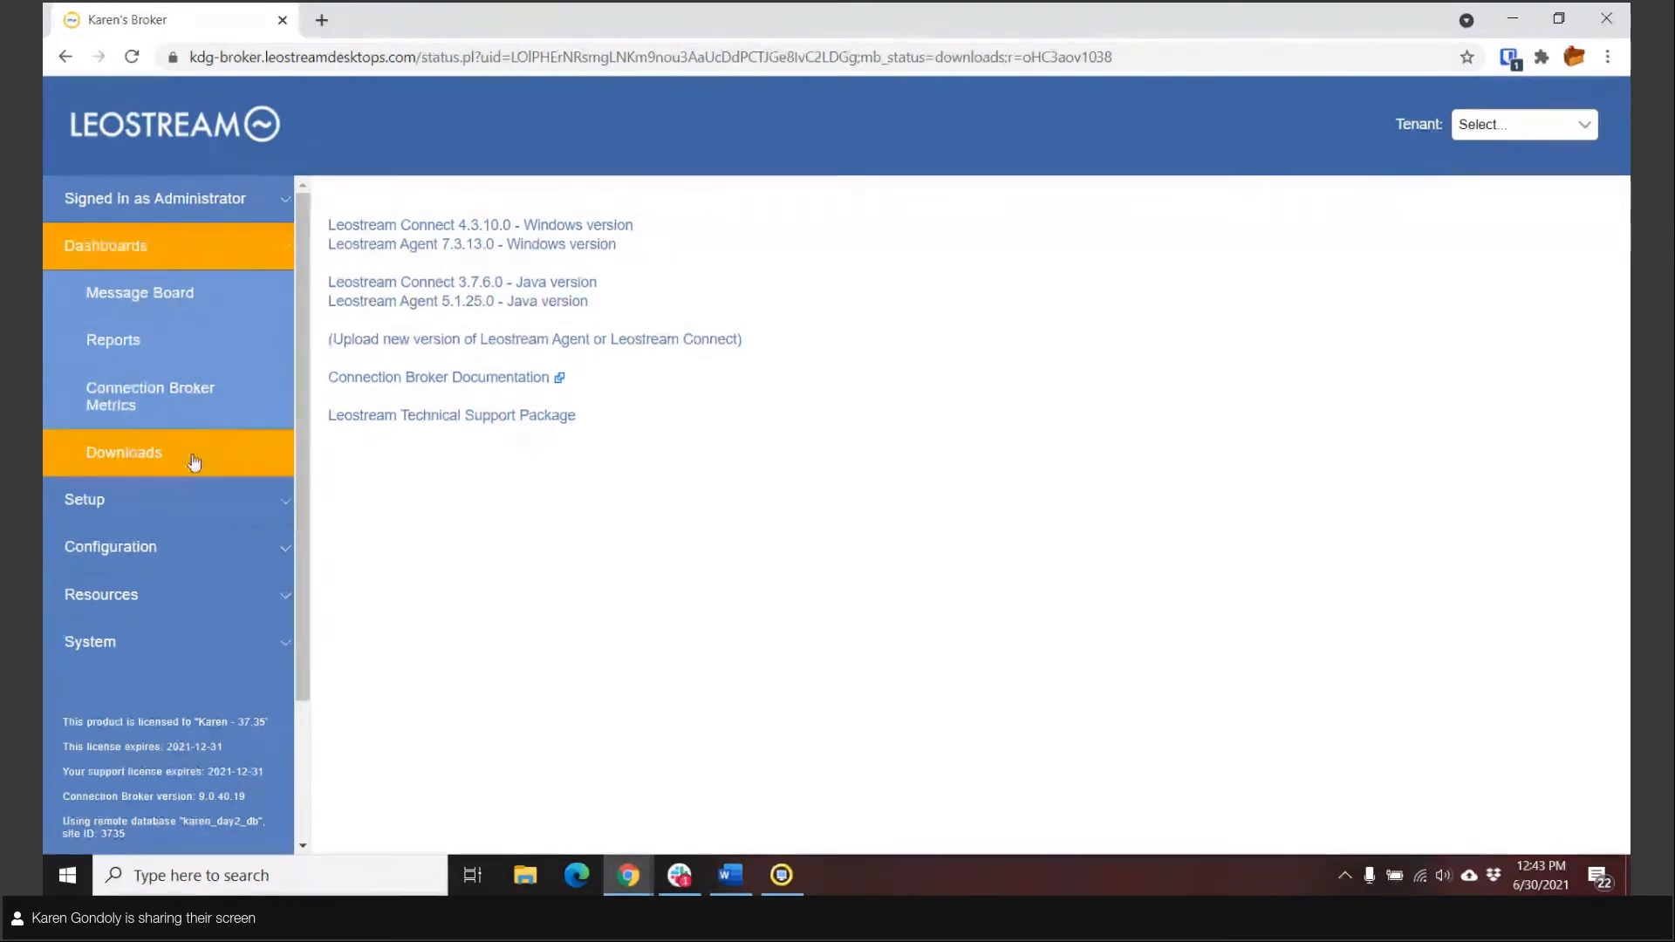
click(146, 613)
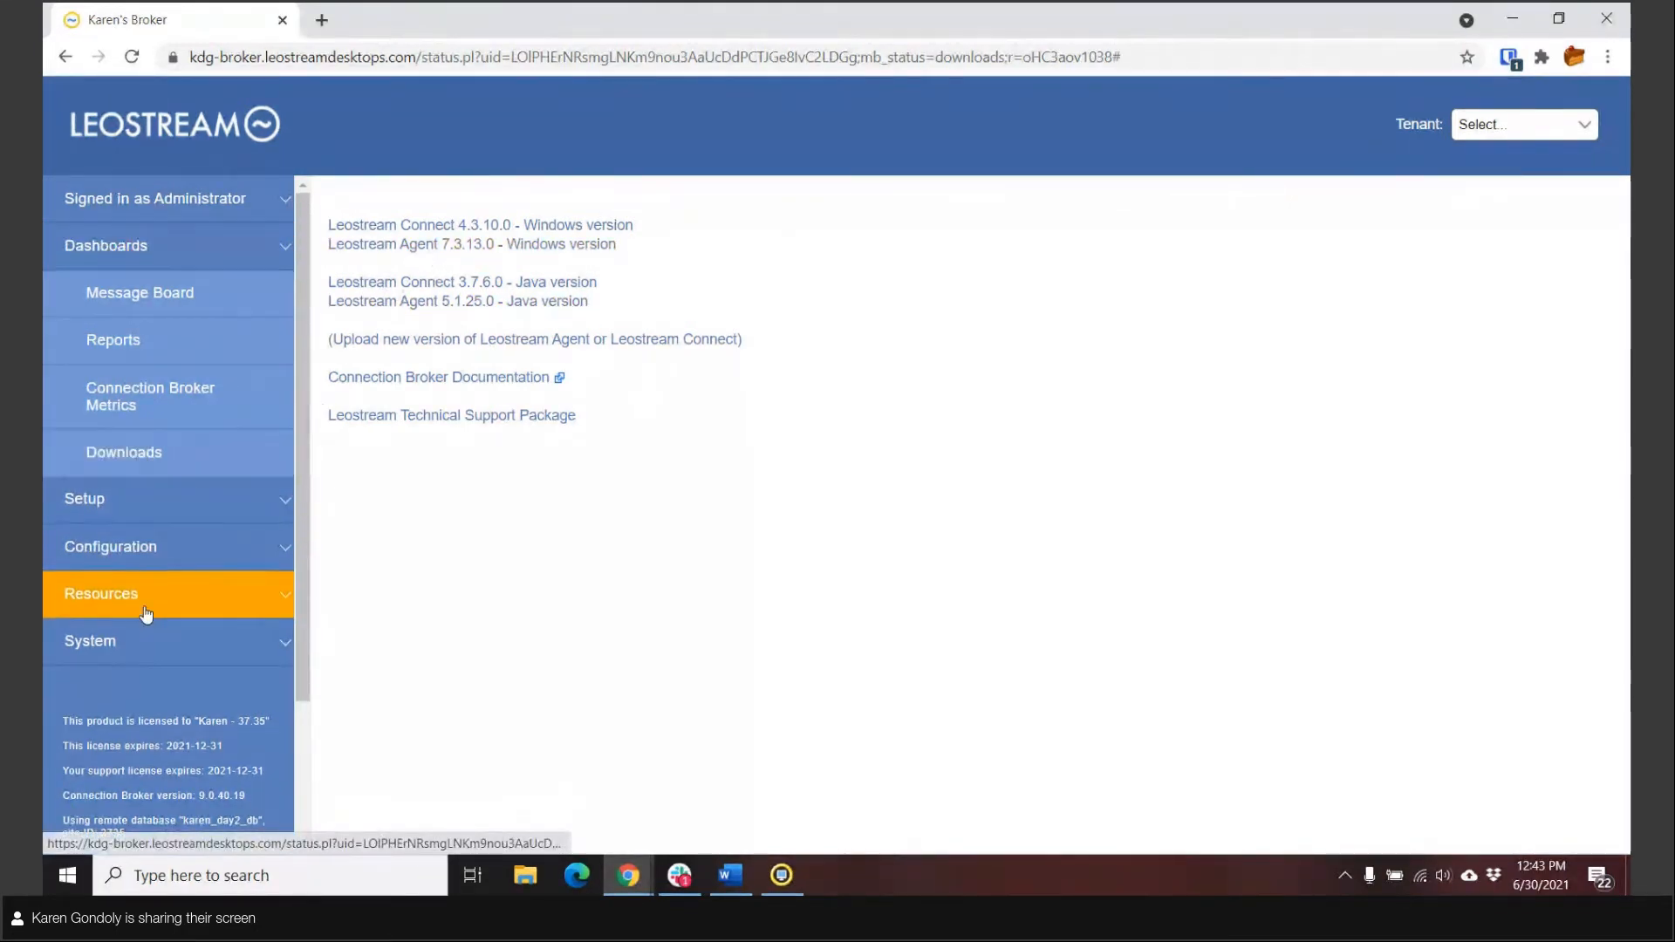
click(126, 440)
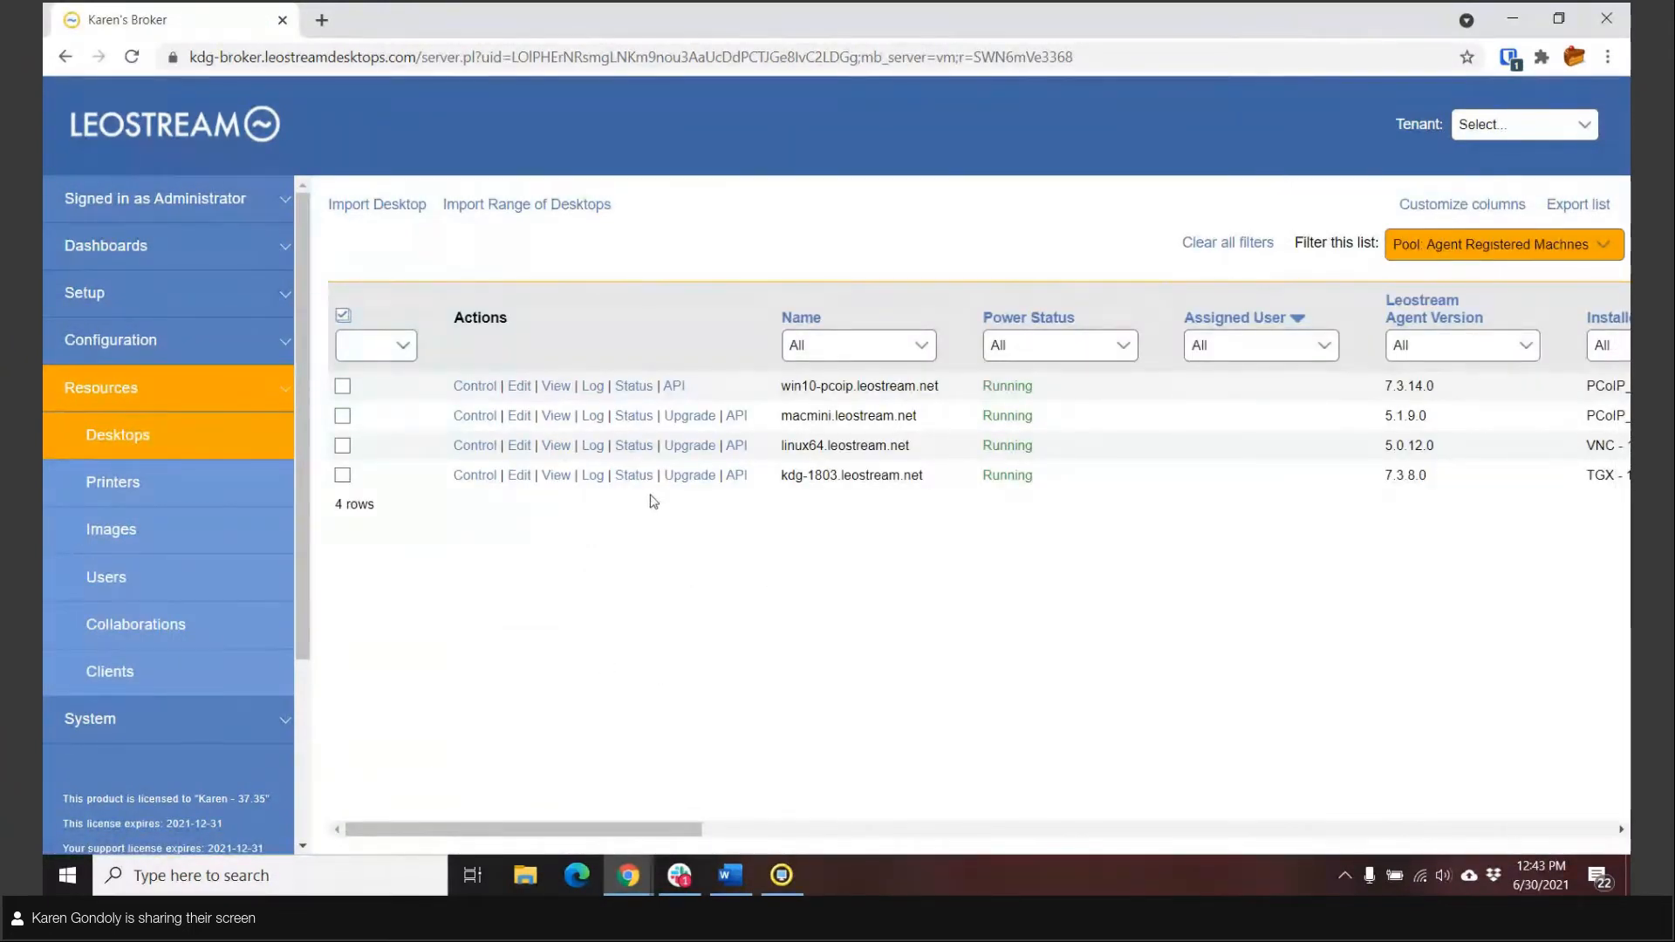
click(696, 483)
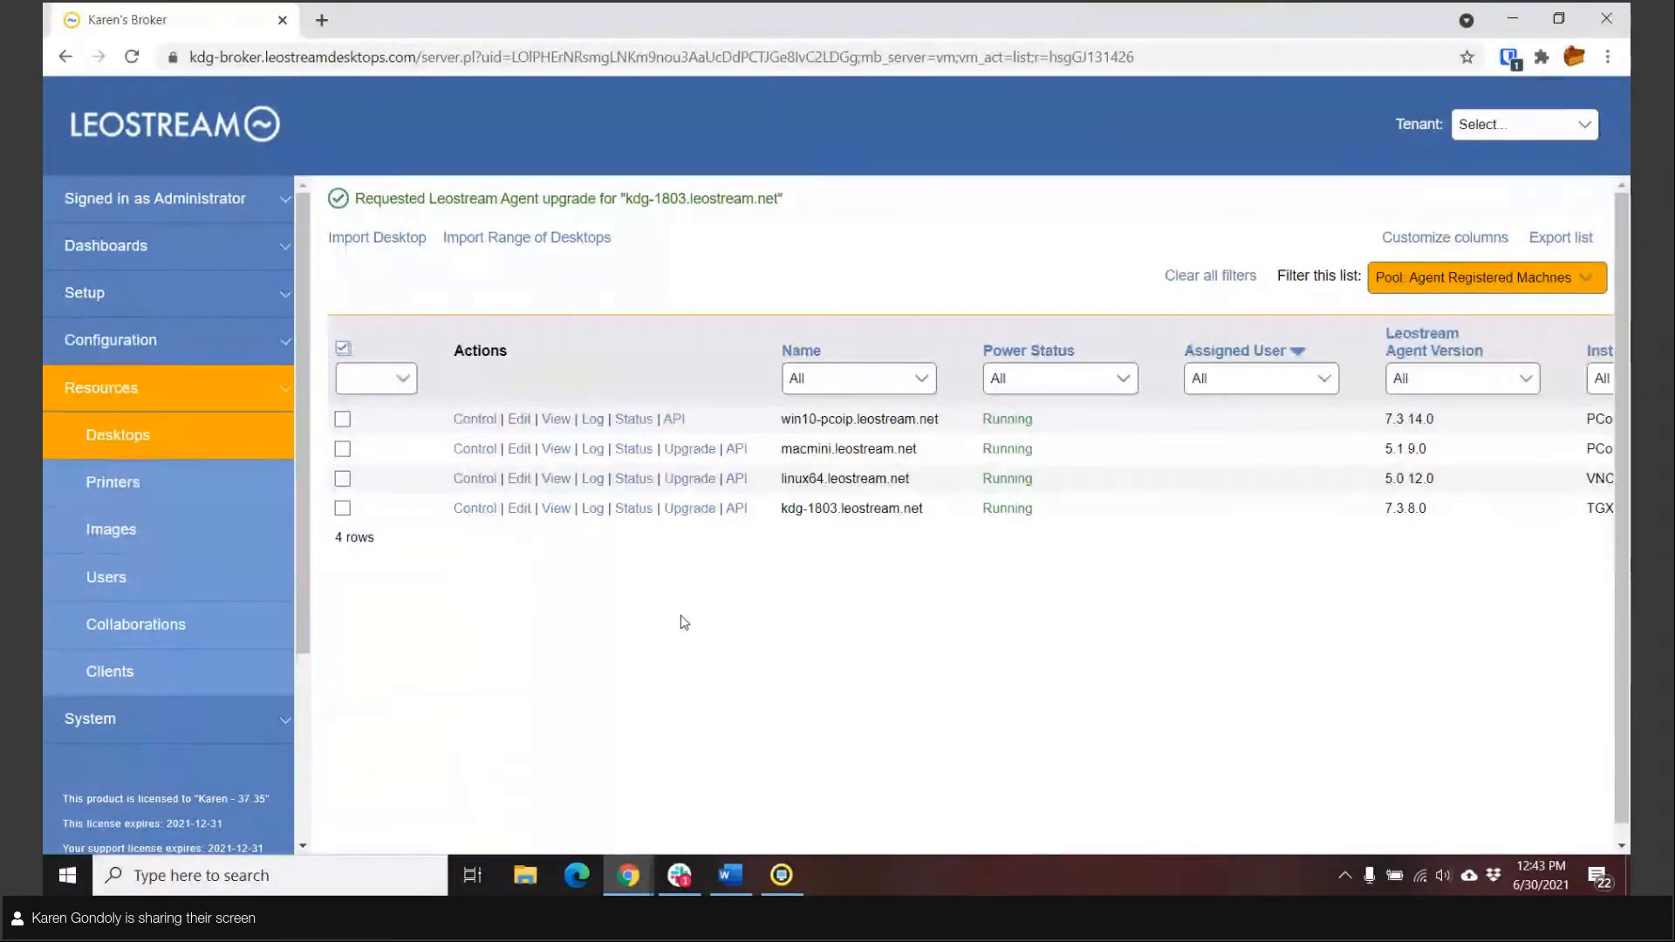
Step: Select the macmini and linux64 desktops and examine the bulk actions offered, including Upgrade, without applying one
click(343, 449)
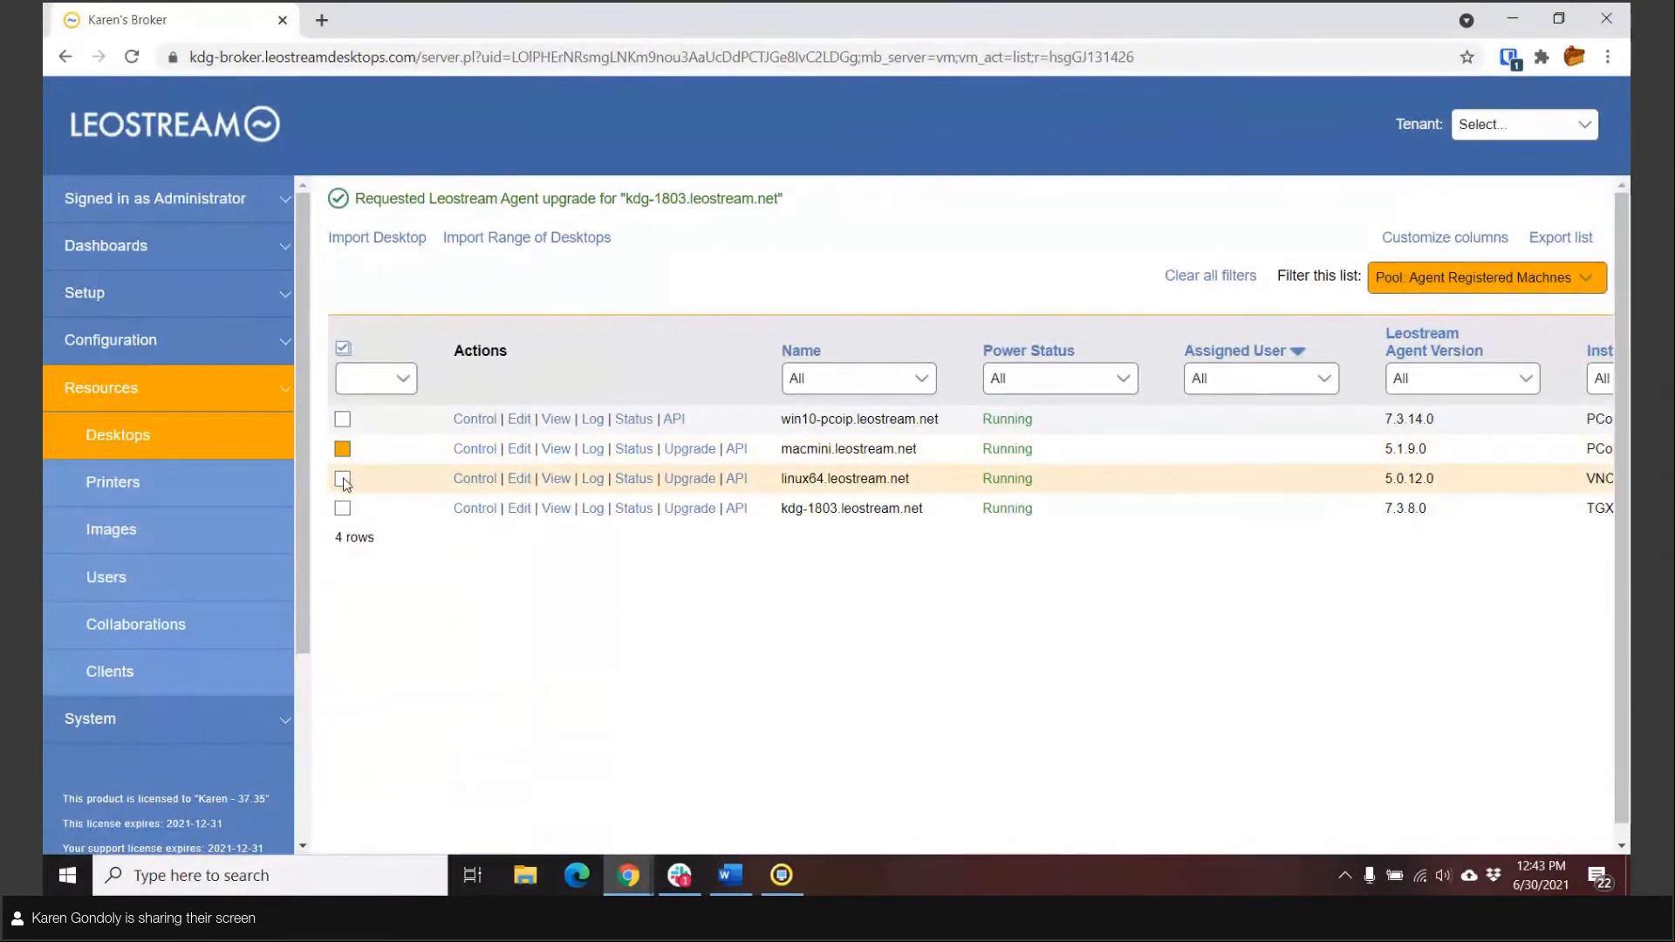
click(343, 478)
click(402, 384)
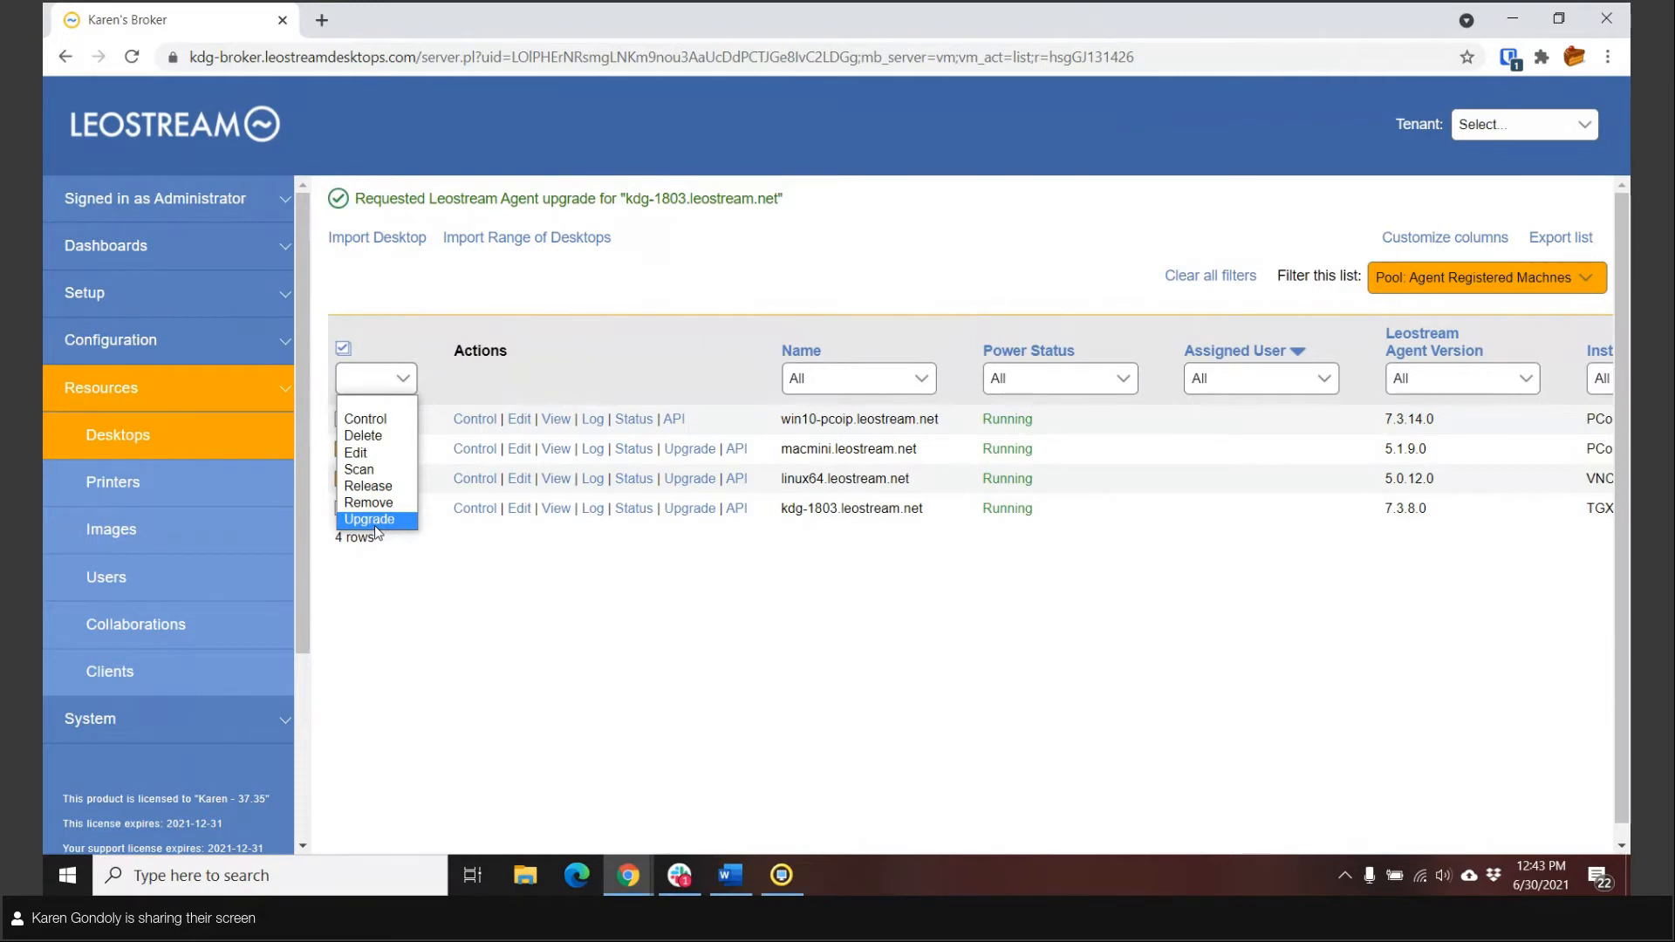
click(434, 620)
Step: Review the system log for the kdg-1803 agent upgrade entries and recheck its agent version in the desktops inventory
click(188, 718)
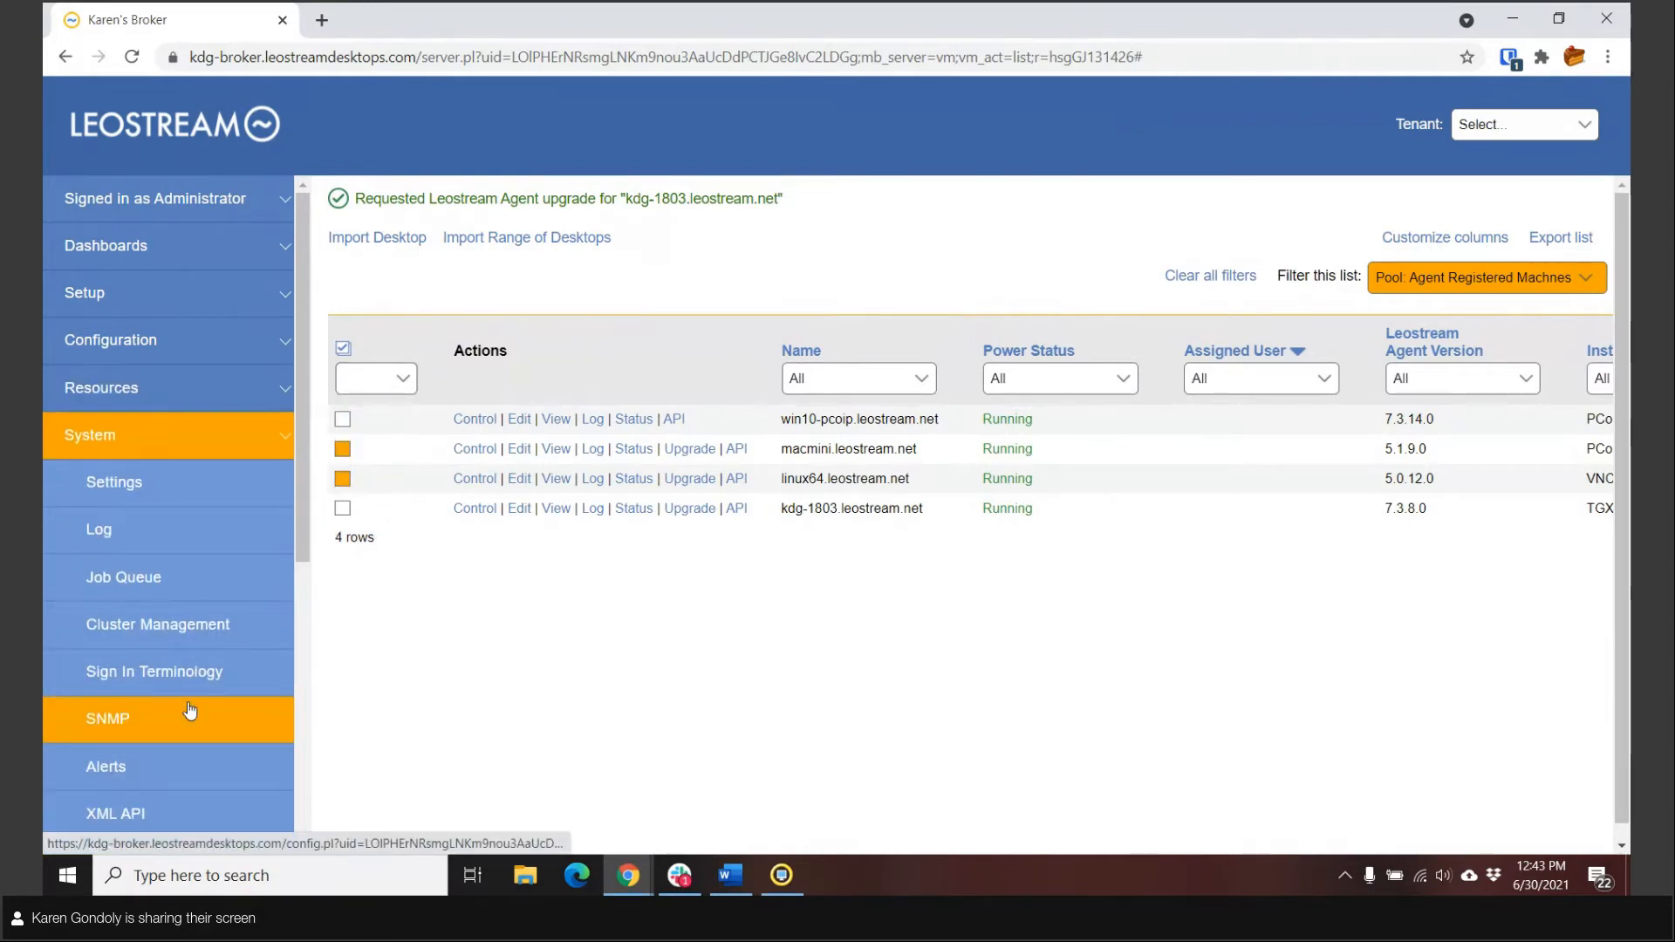
click(157, 530)
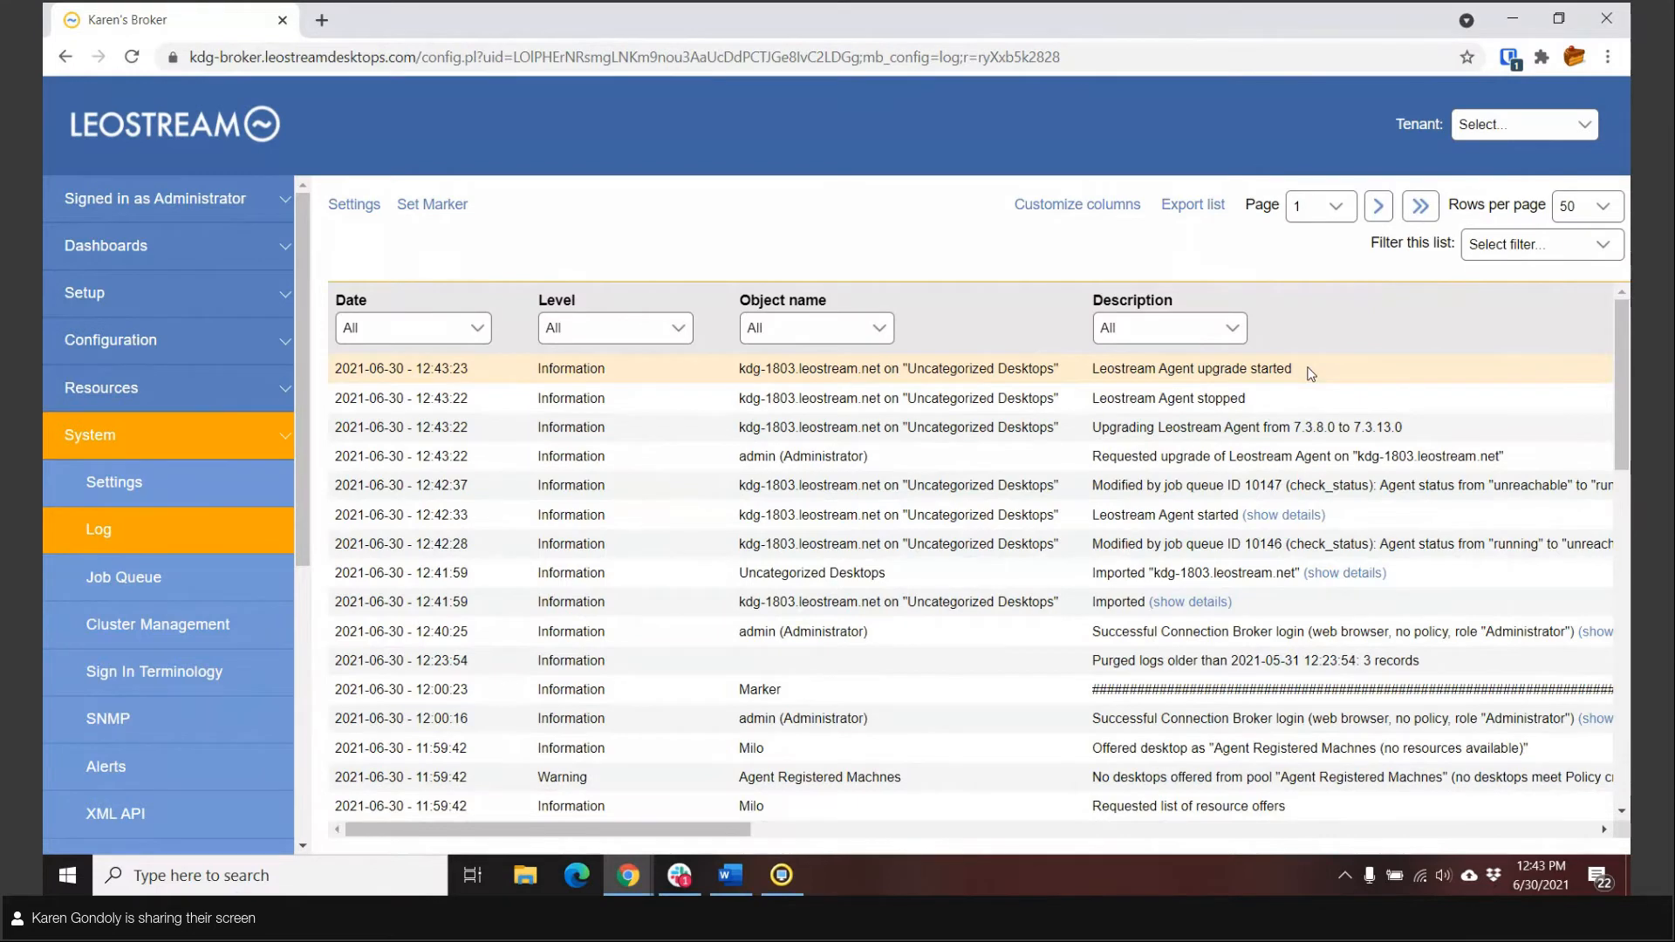
click(223, 392)
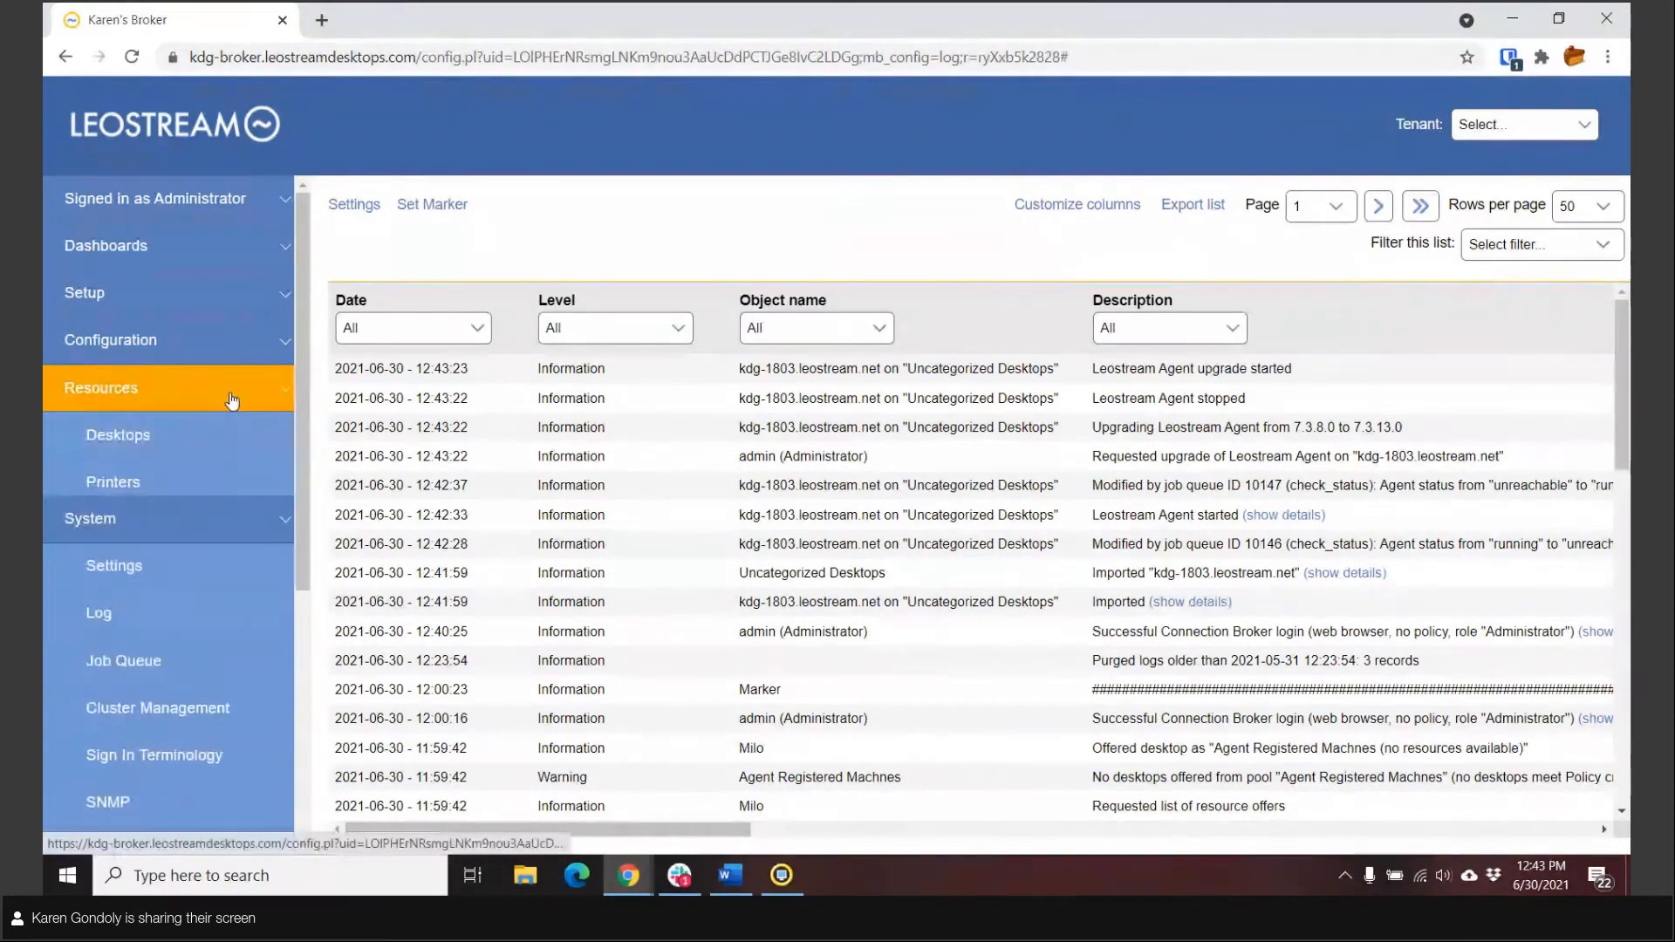
click(203, 436)
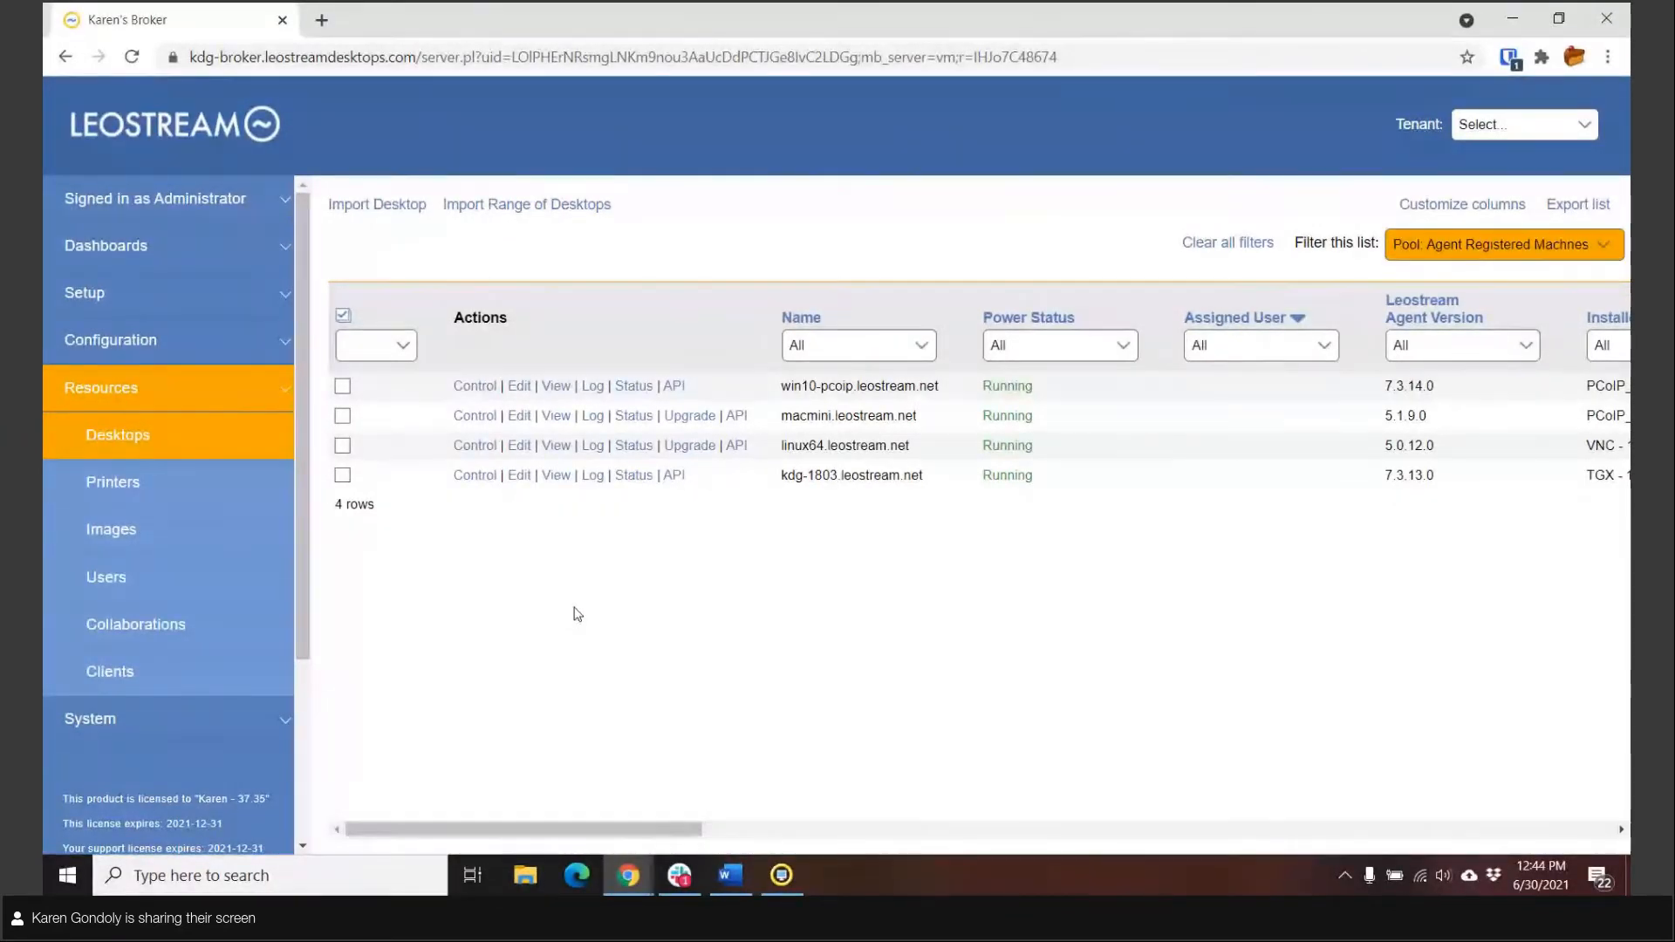
Step: Reboot the win10-pcoip desktop from its power controls and reload the desktops list
click(476, 387)
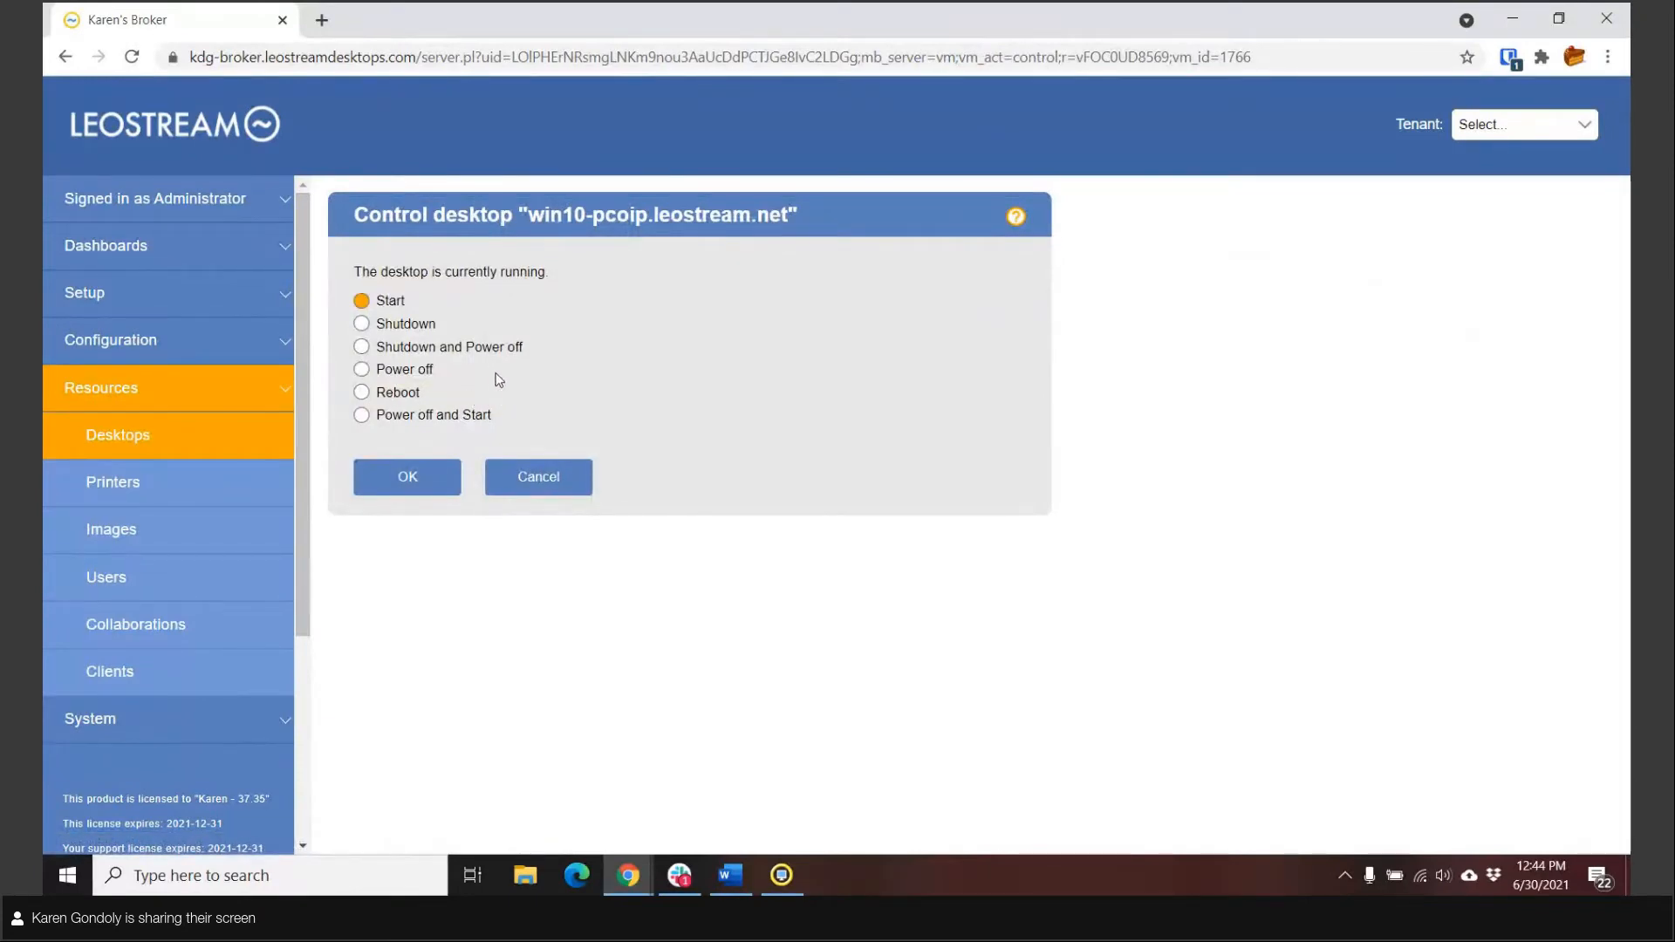
click(361, 415)
click(363, 392)
click(393, 490)
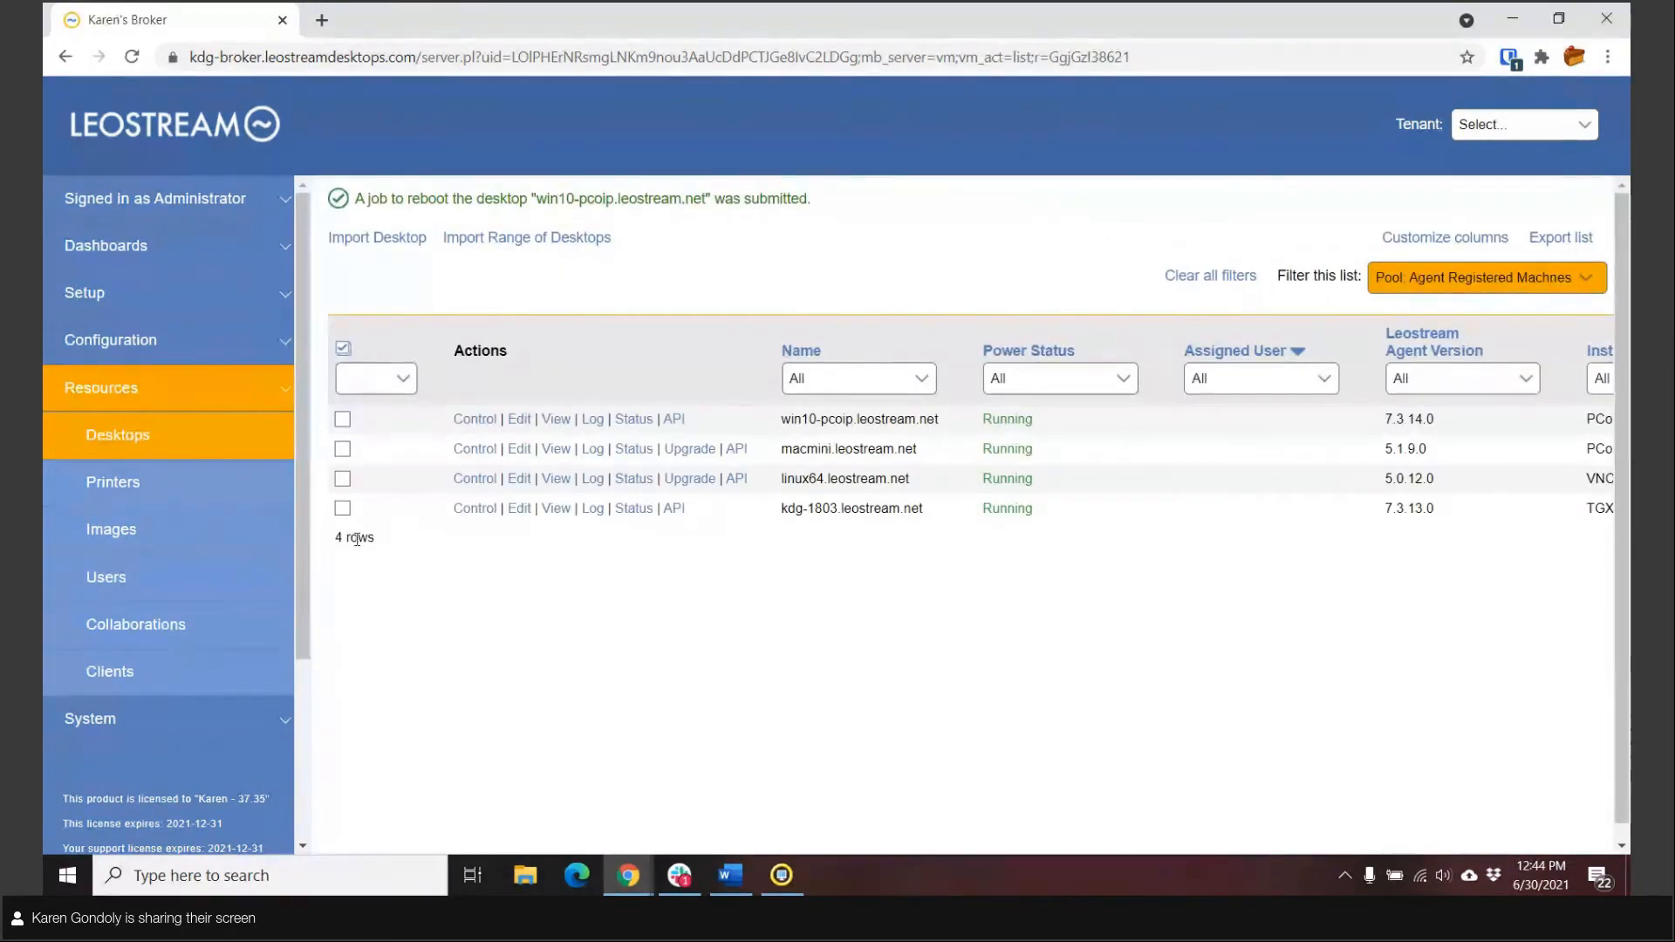
click(128, 432)
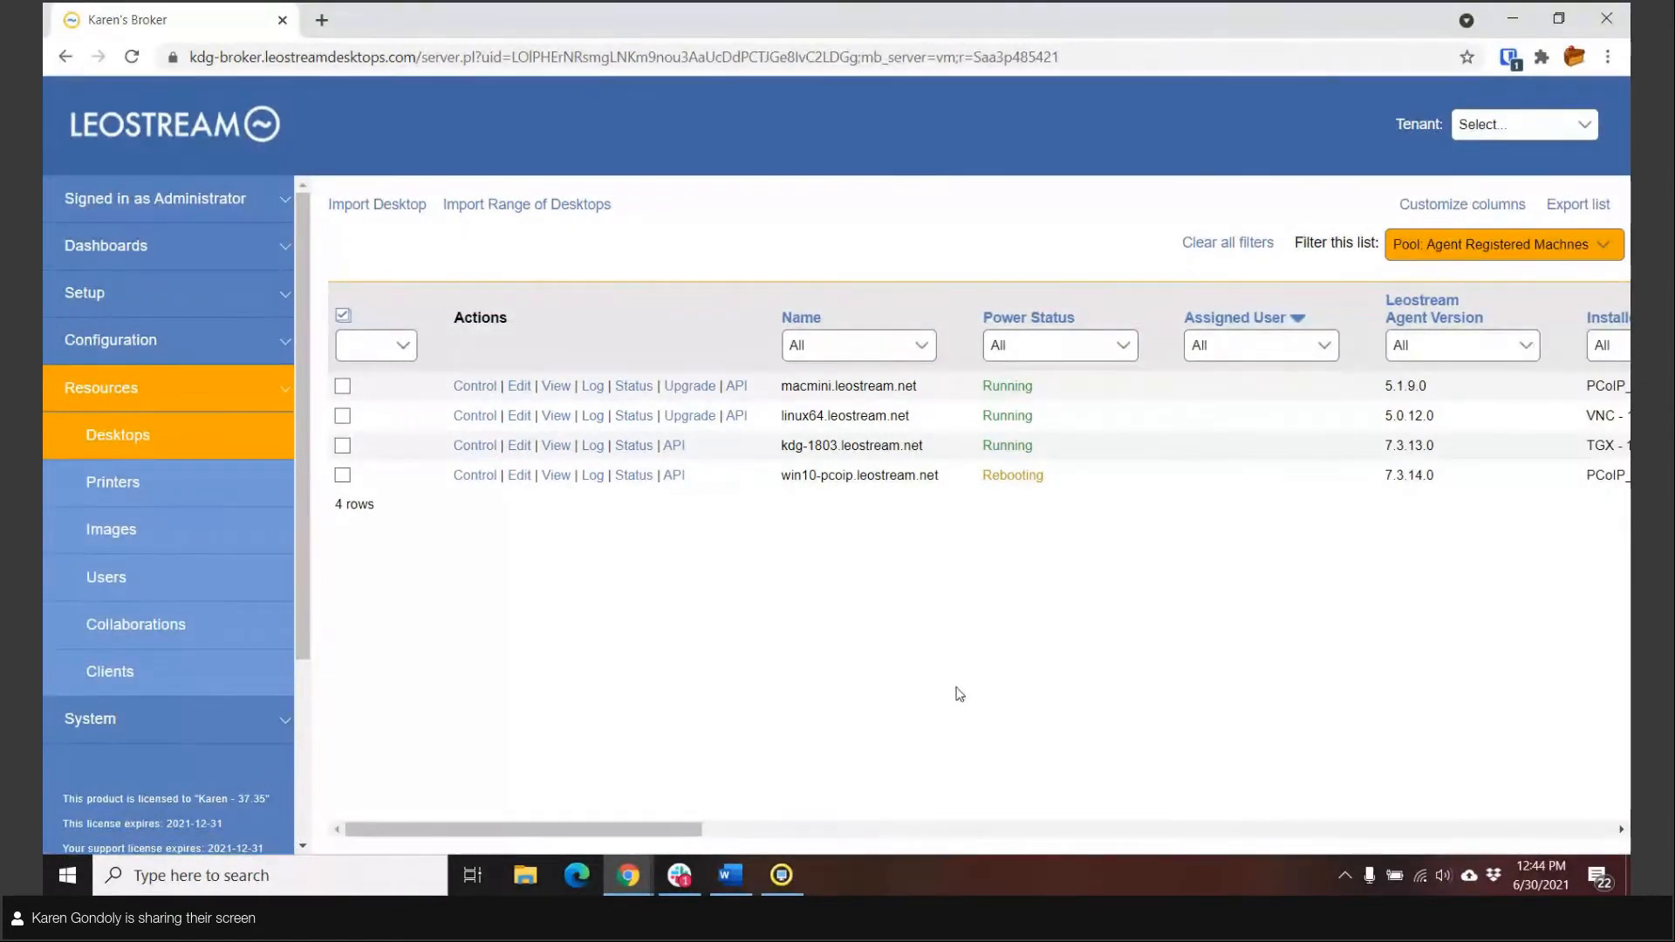
Step: Set the kdg-1803 desktop's display name to "My Desktop" and save the record
click(519, 446)
click(427, 362)
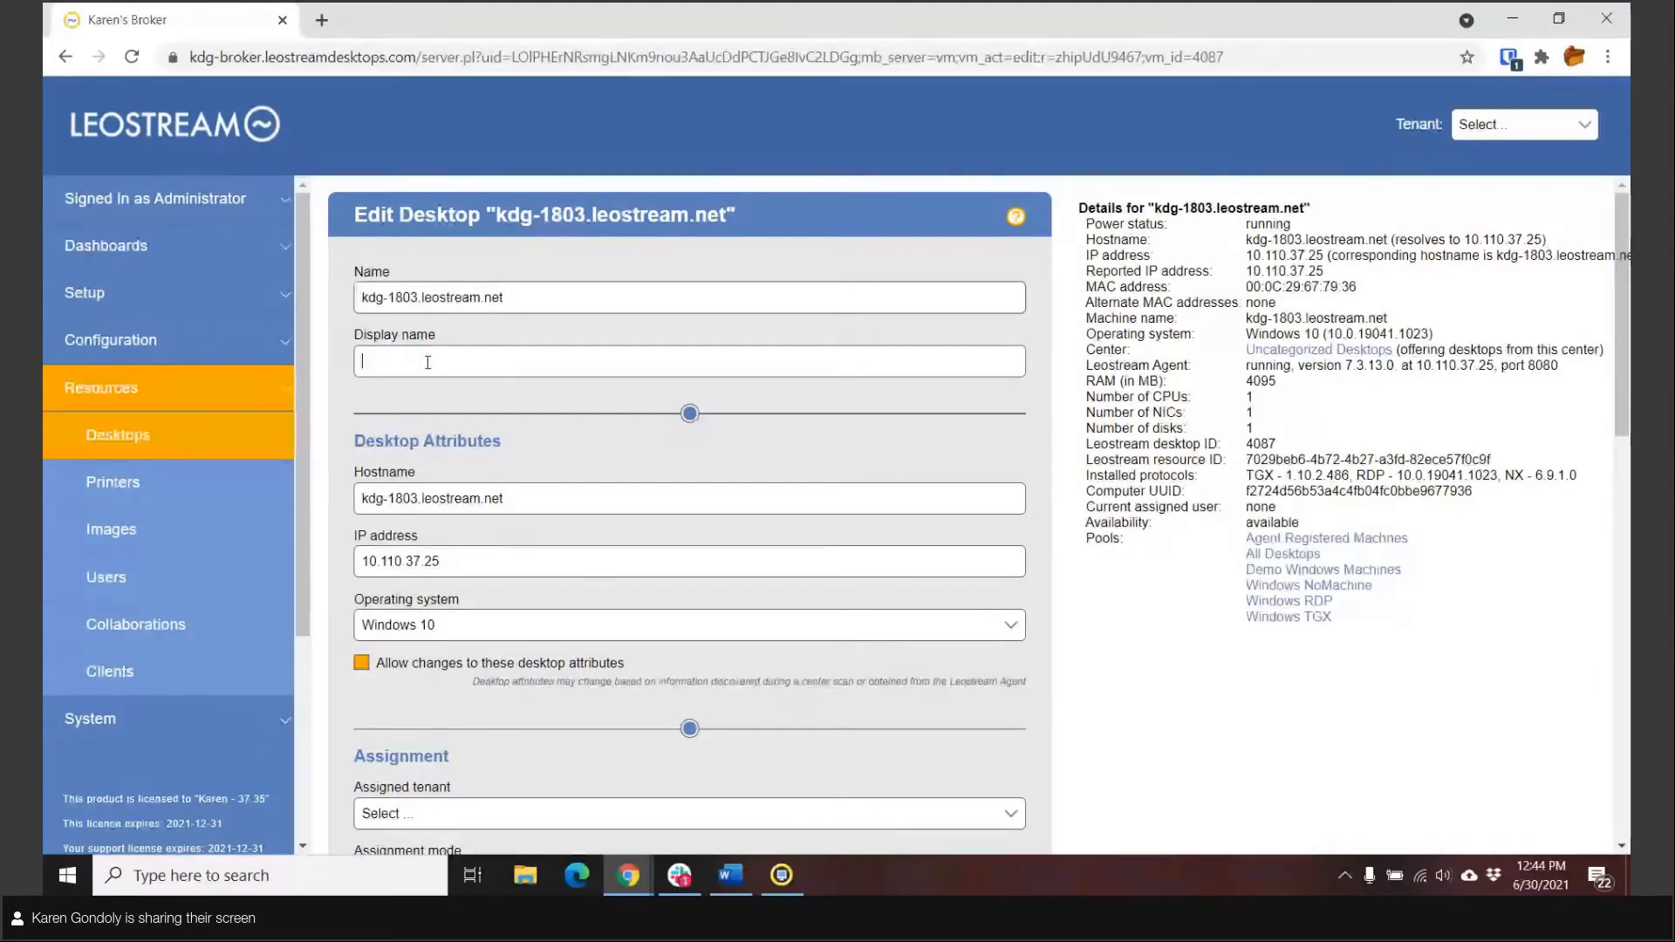
text(My Des)
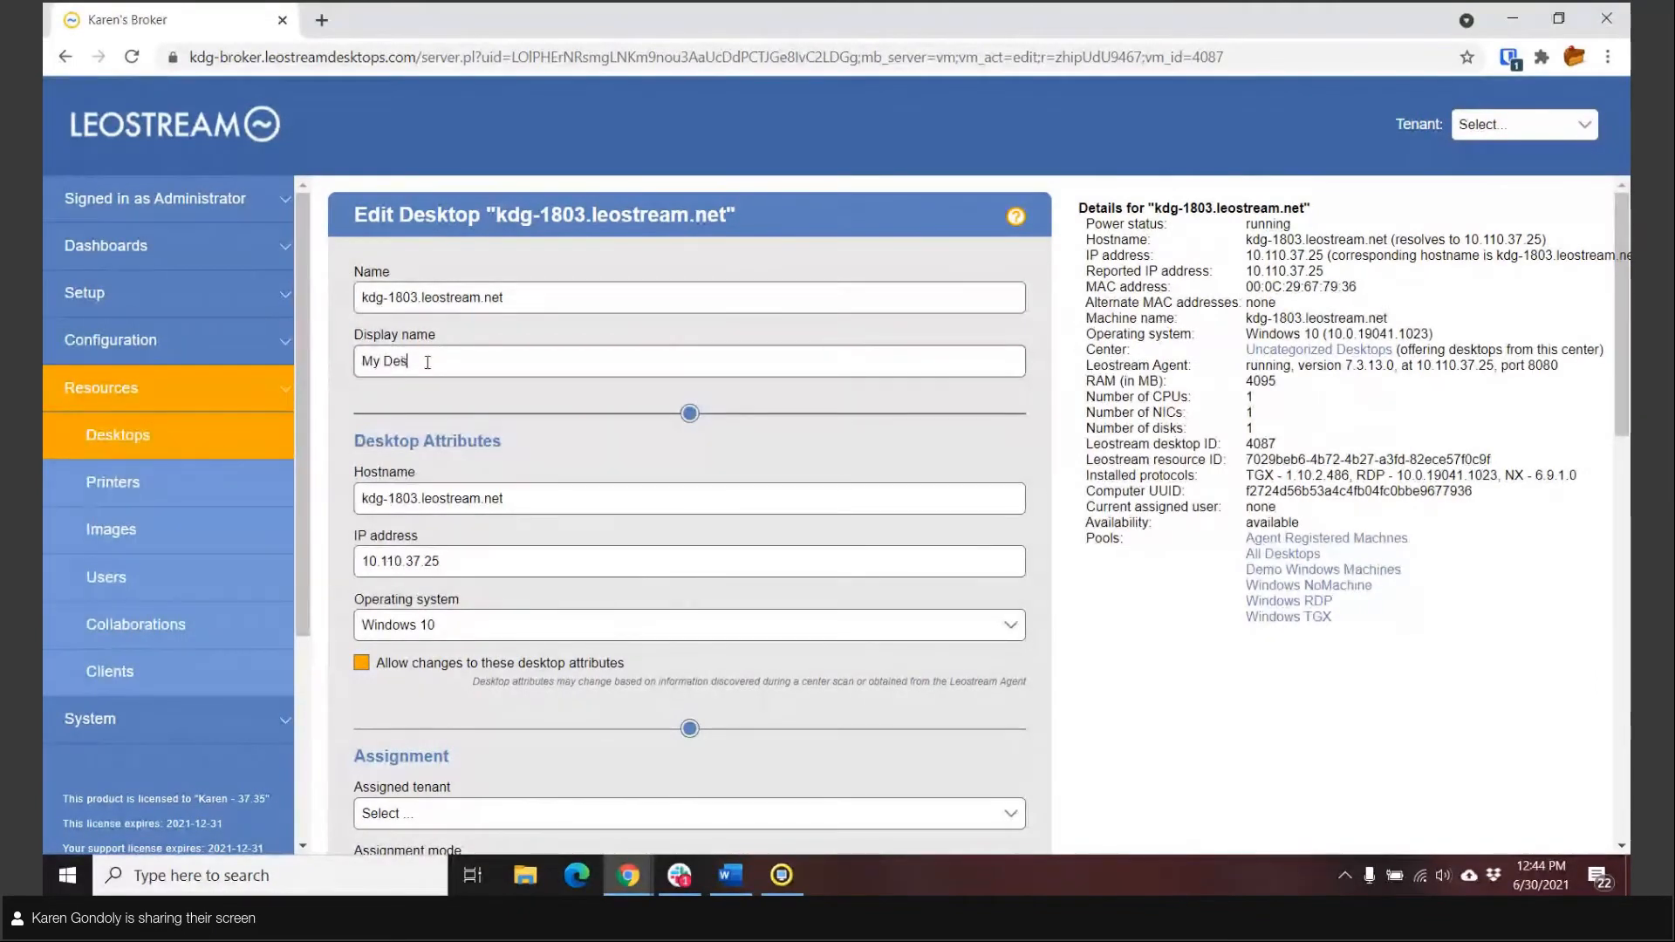
text(ktopop)
scroll(692, 437, down, 10)
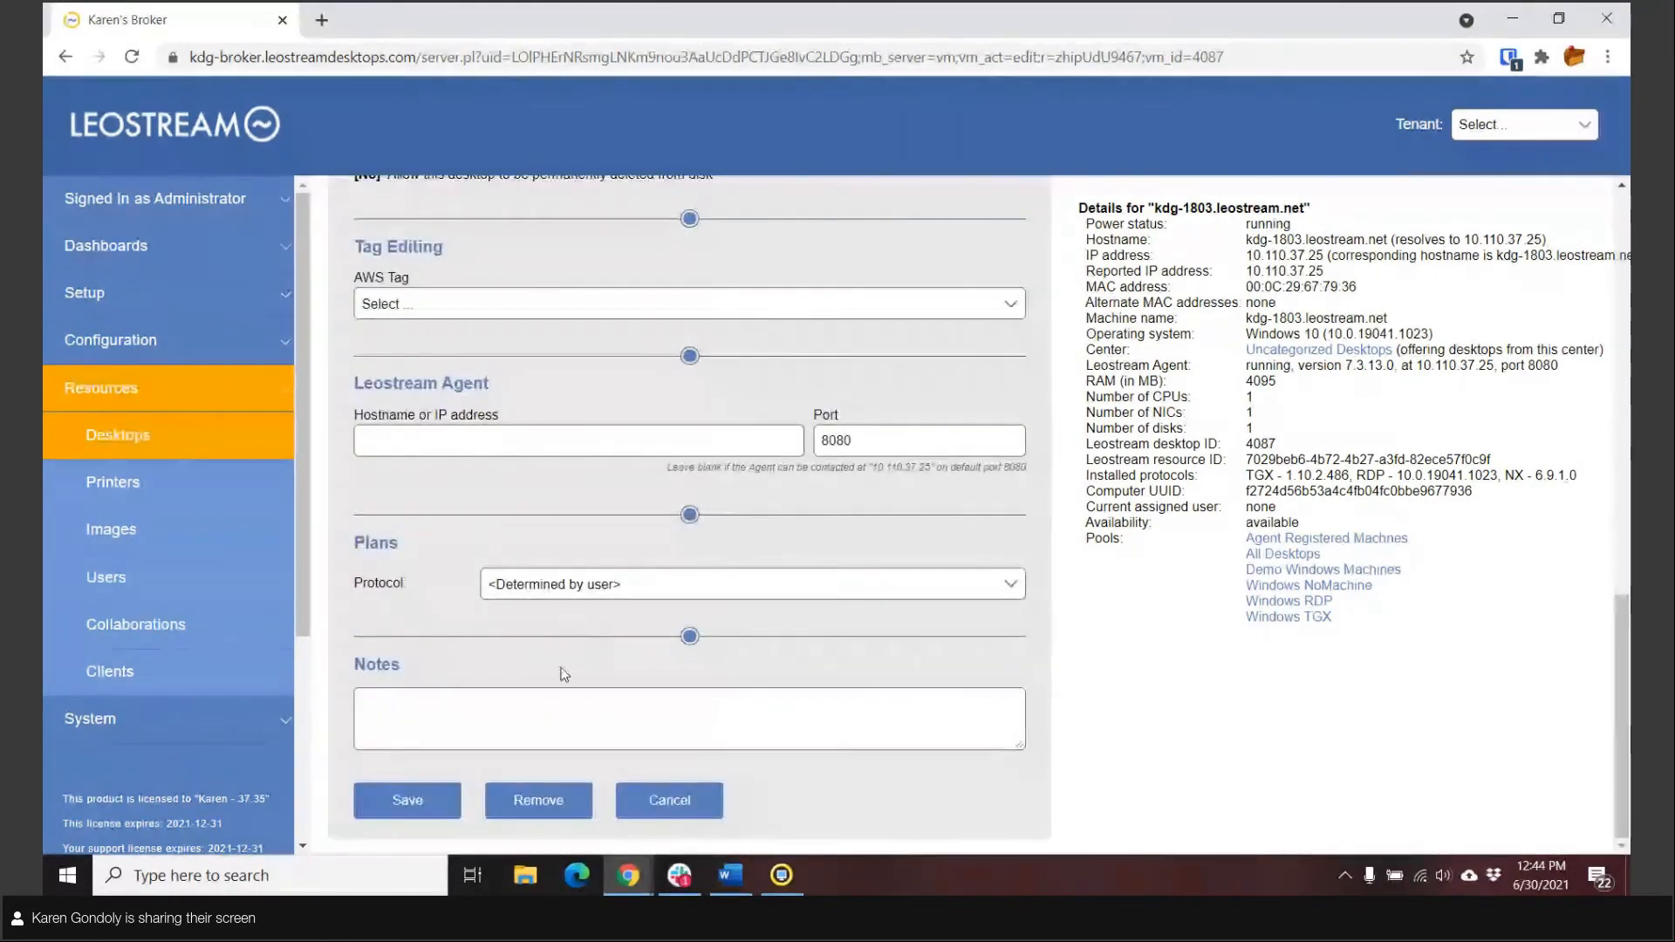
click(410, 797)
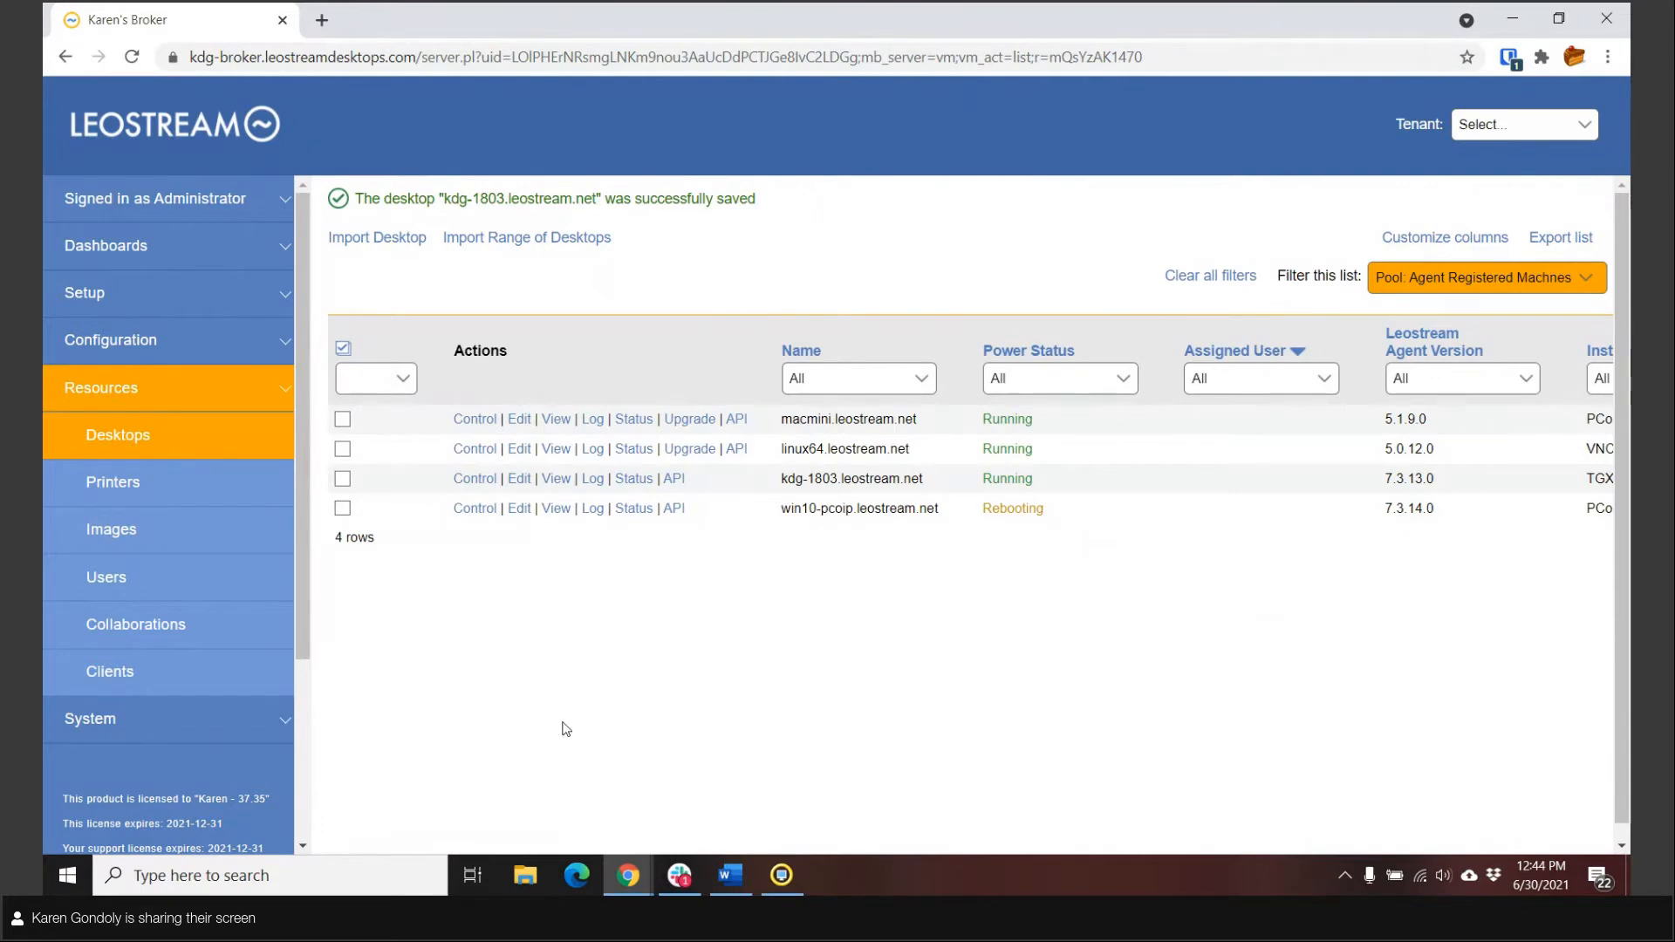
Step: Switch to Remote Desktop Connection, start connecting to kdg-1803.leostream.net and choose to use a different account
click(74, 874)
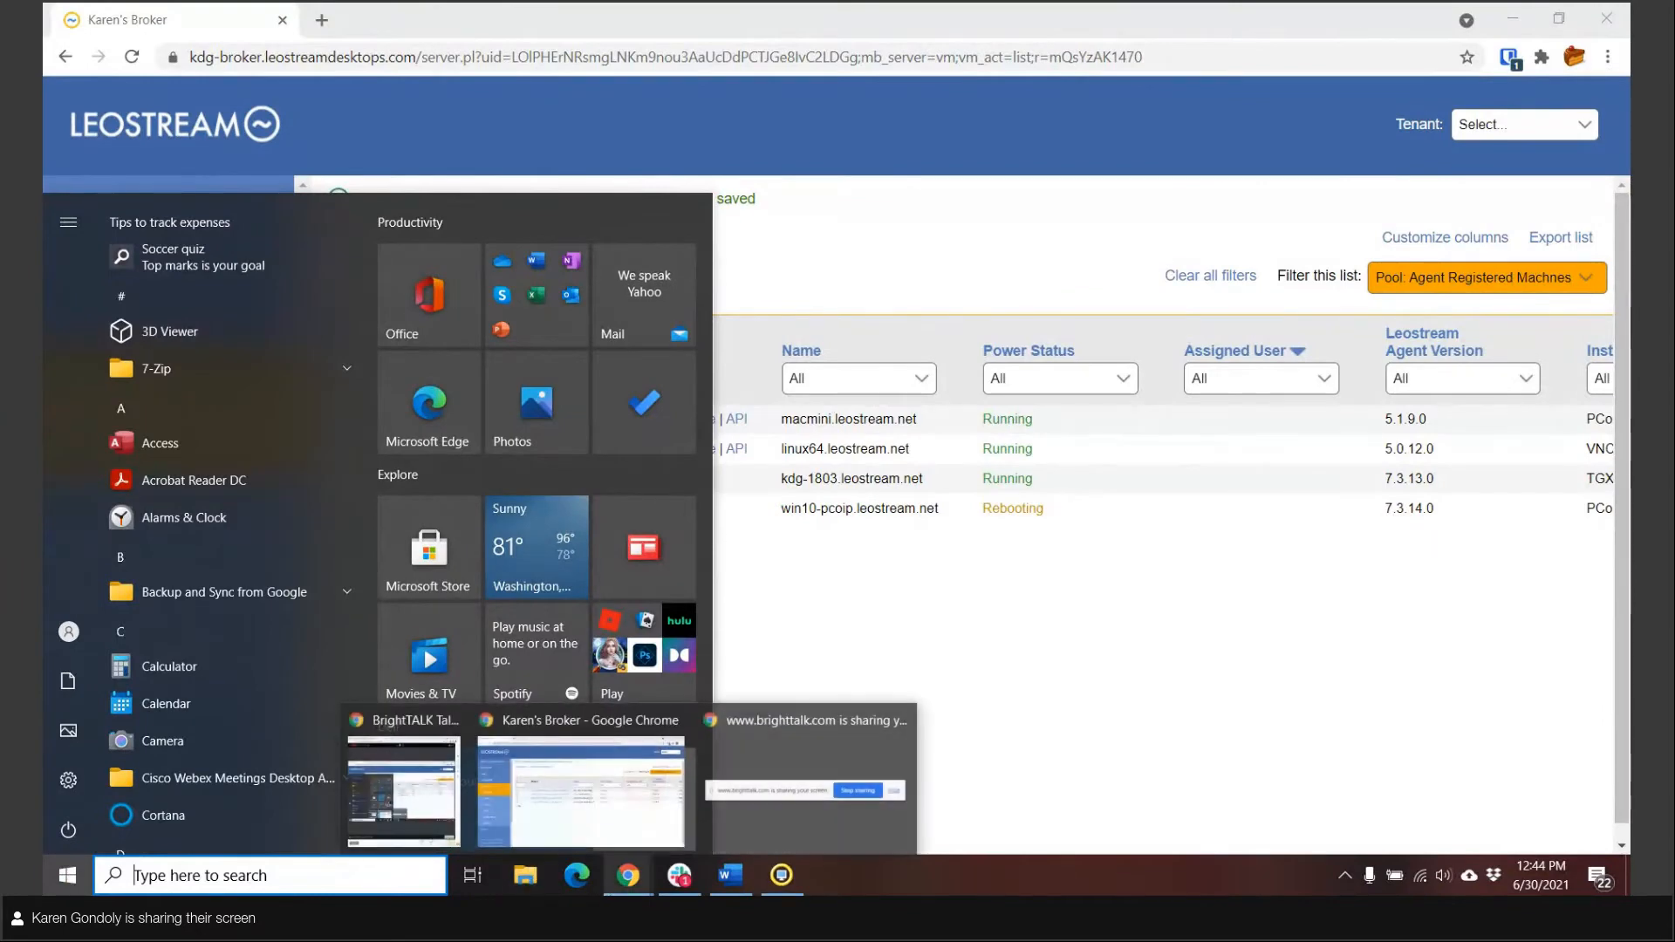
click(367, 868)
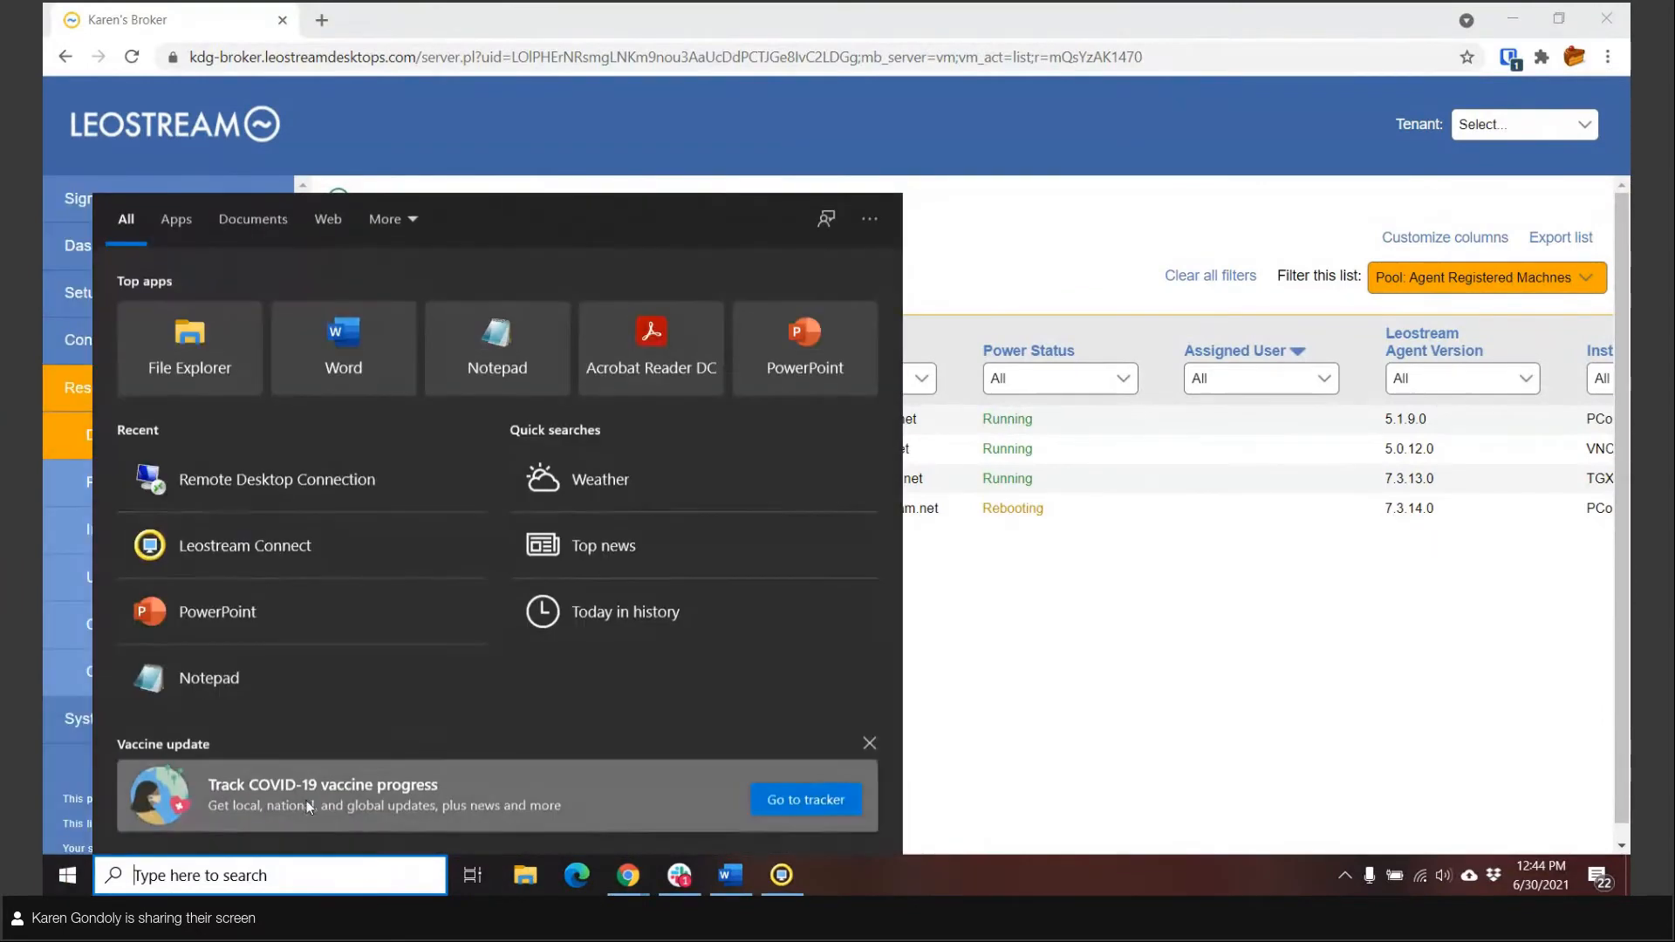
click(291, 480)
click(916, 385)
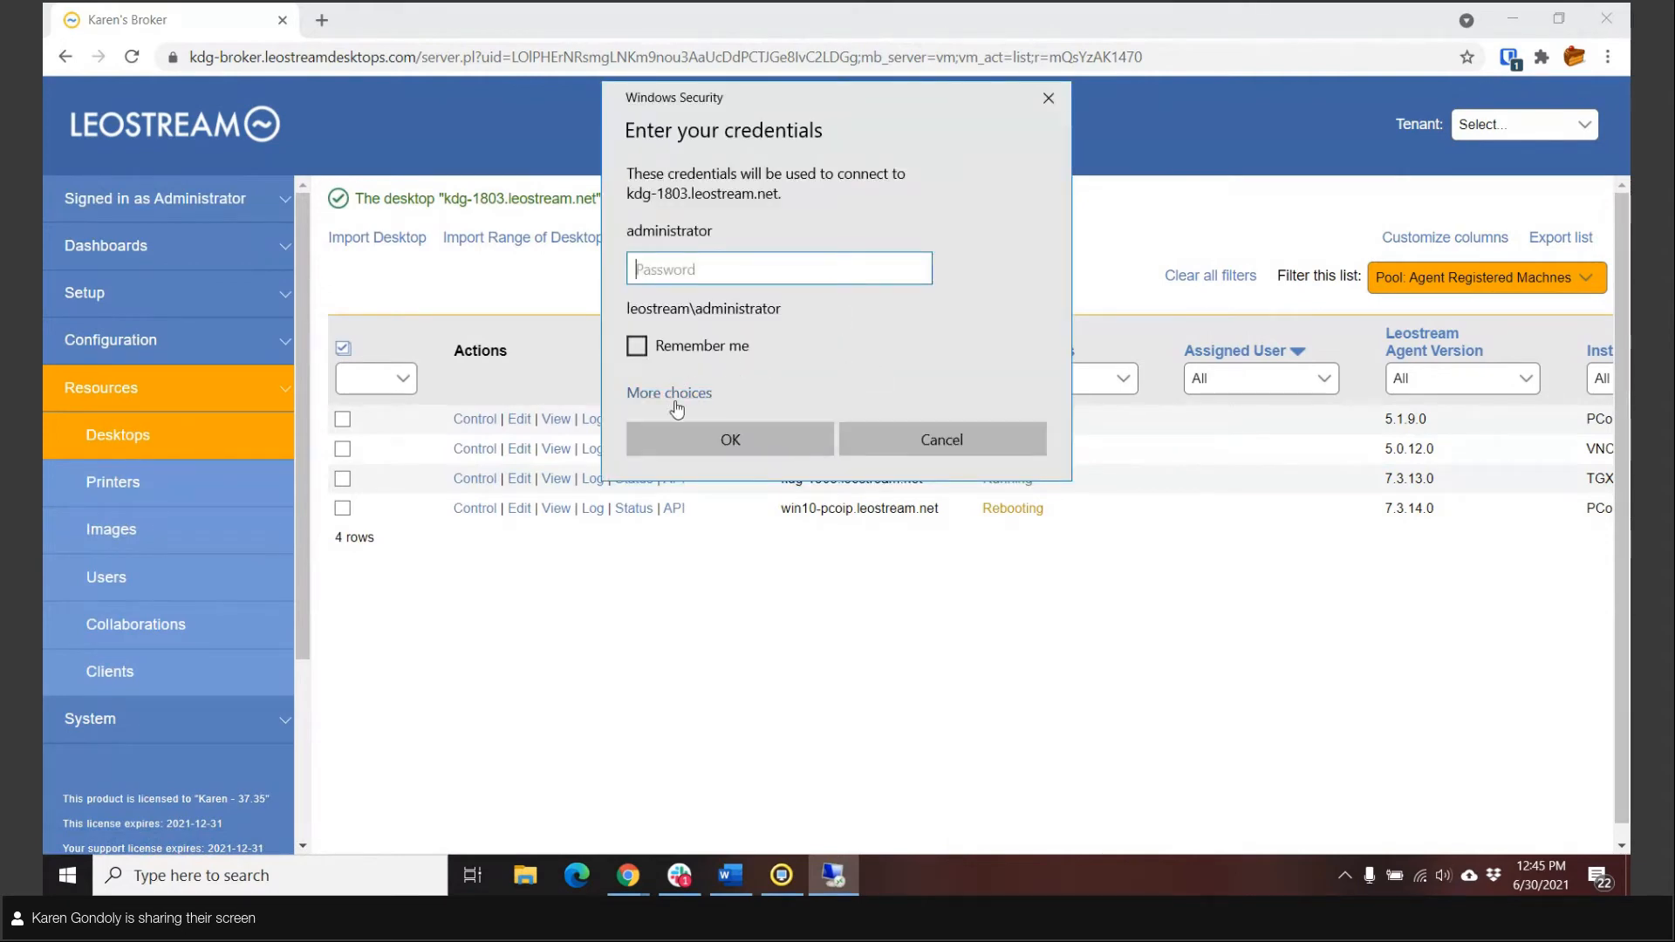
click(678, 394)
click(767, 521)
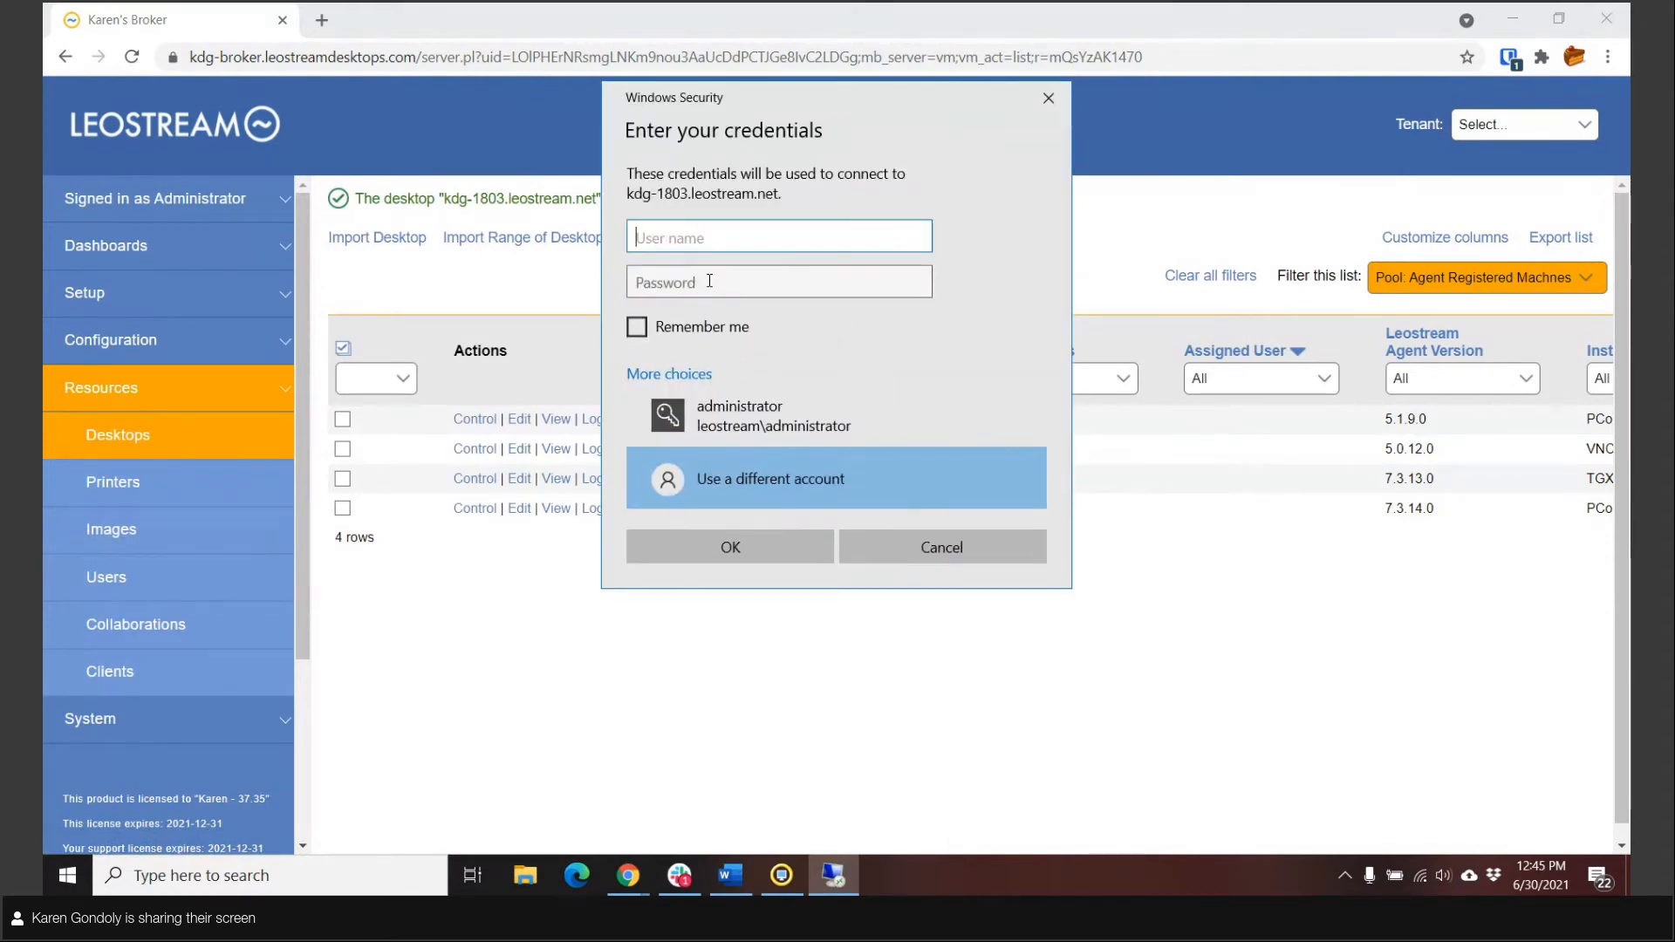
Step: Try to sign in to kdg-1803 with the domain user's name and account password, then close Remote Desktop Connection
text(leostream\milo)
click(709, 281)
text(****)
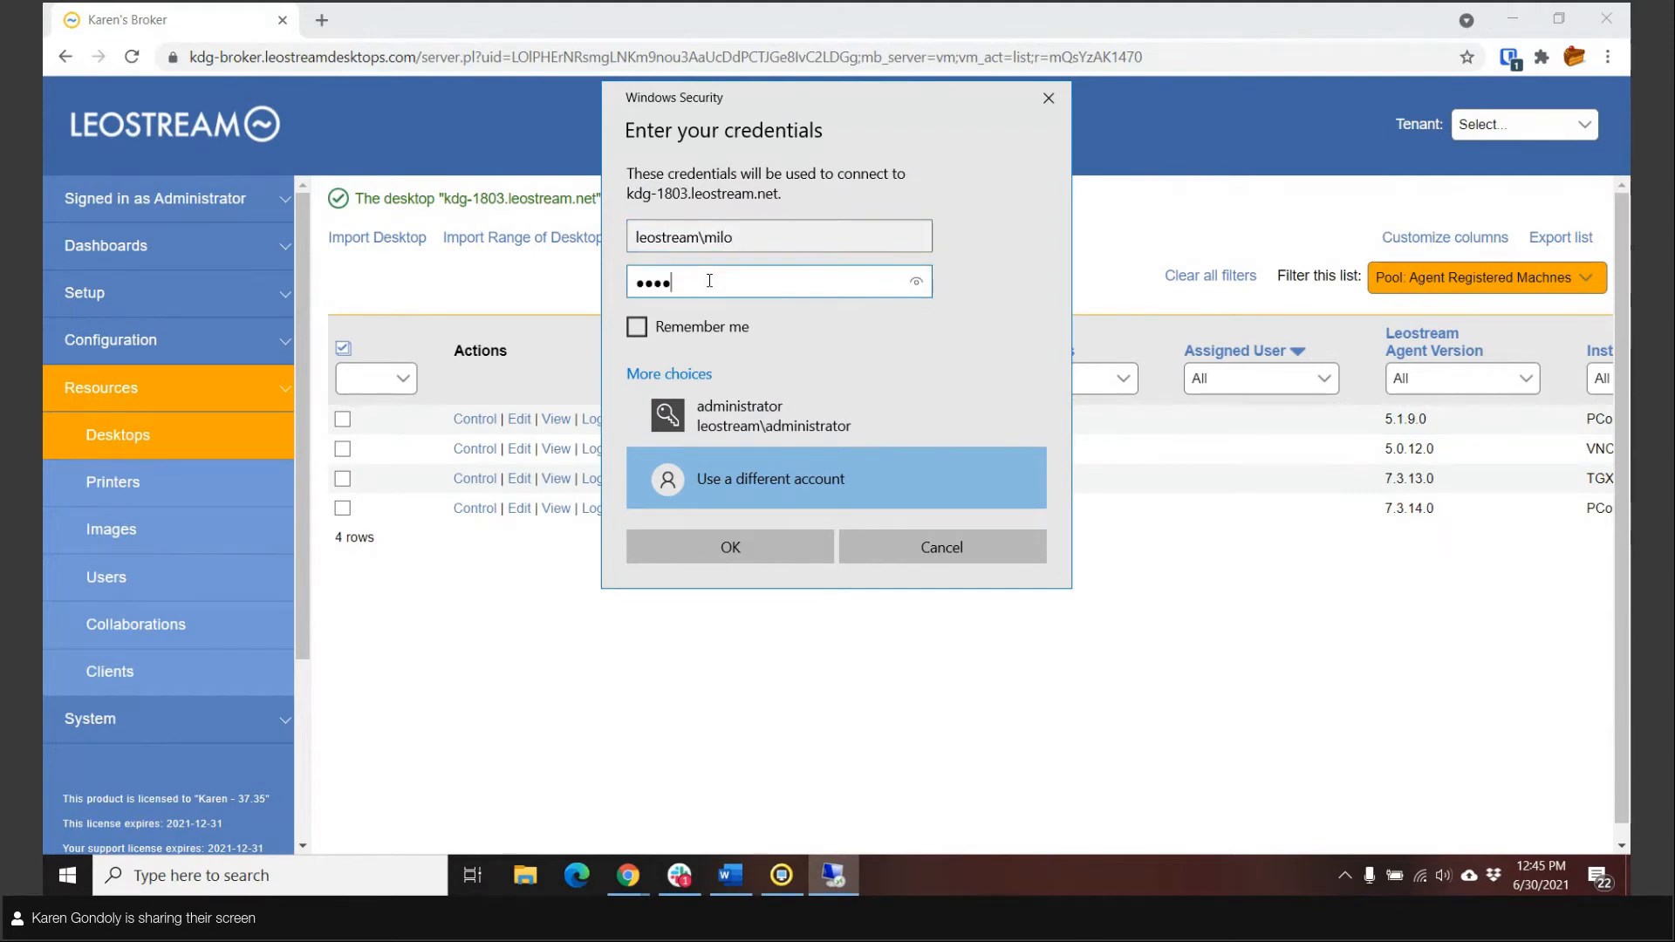
text(**)
key(Return)
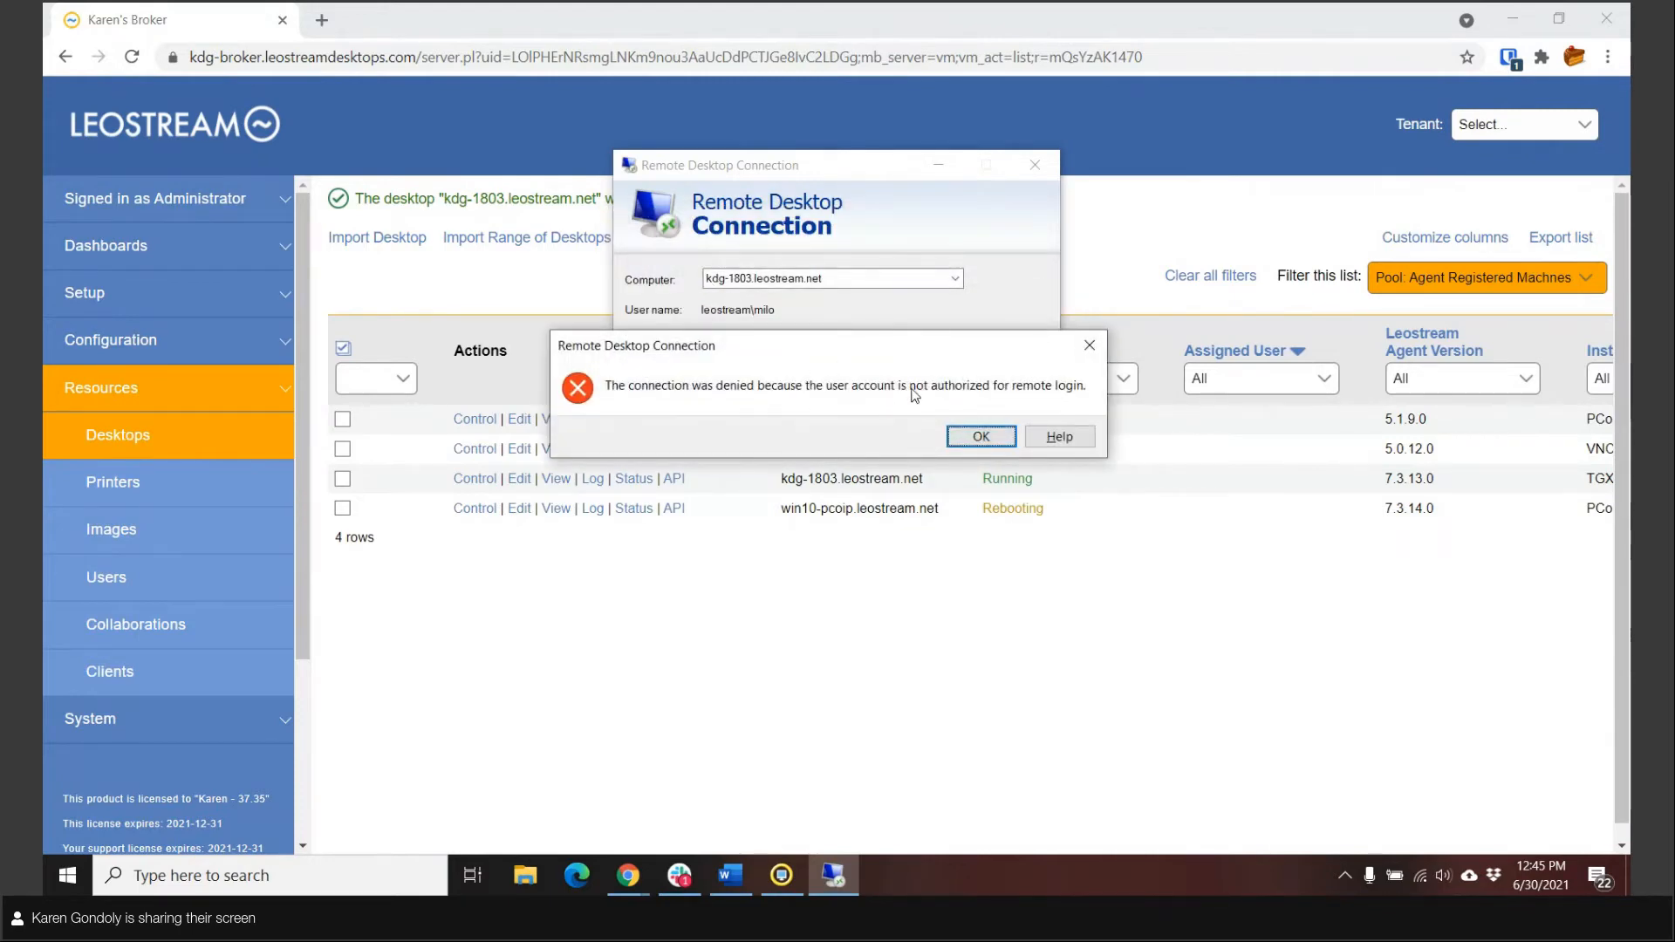
click(976, 436)
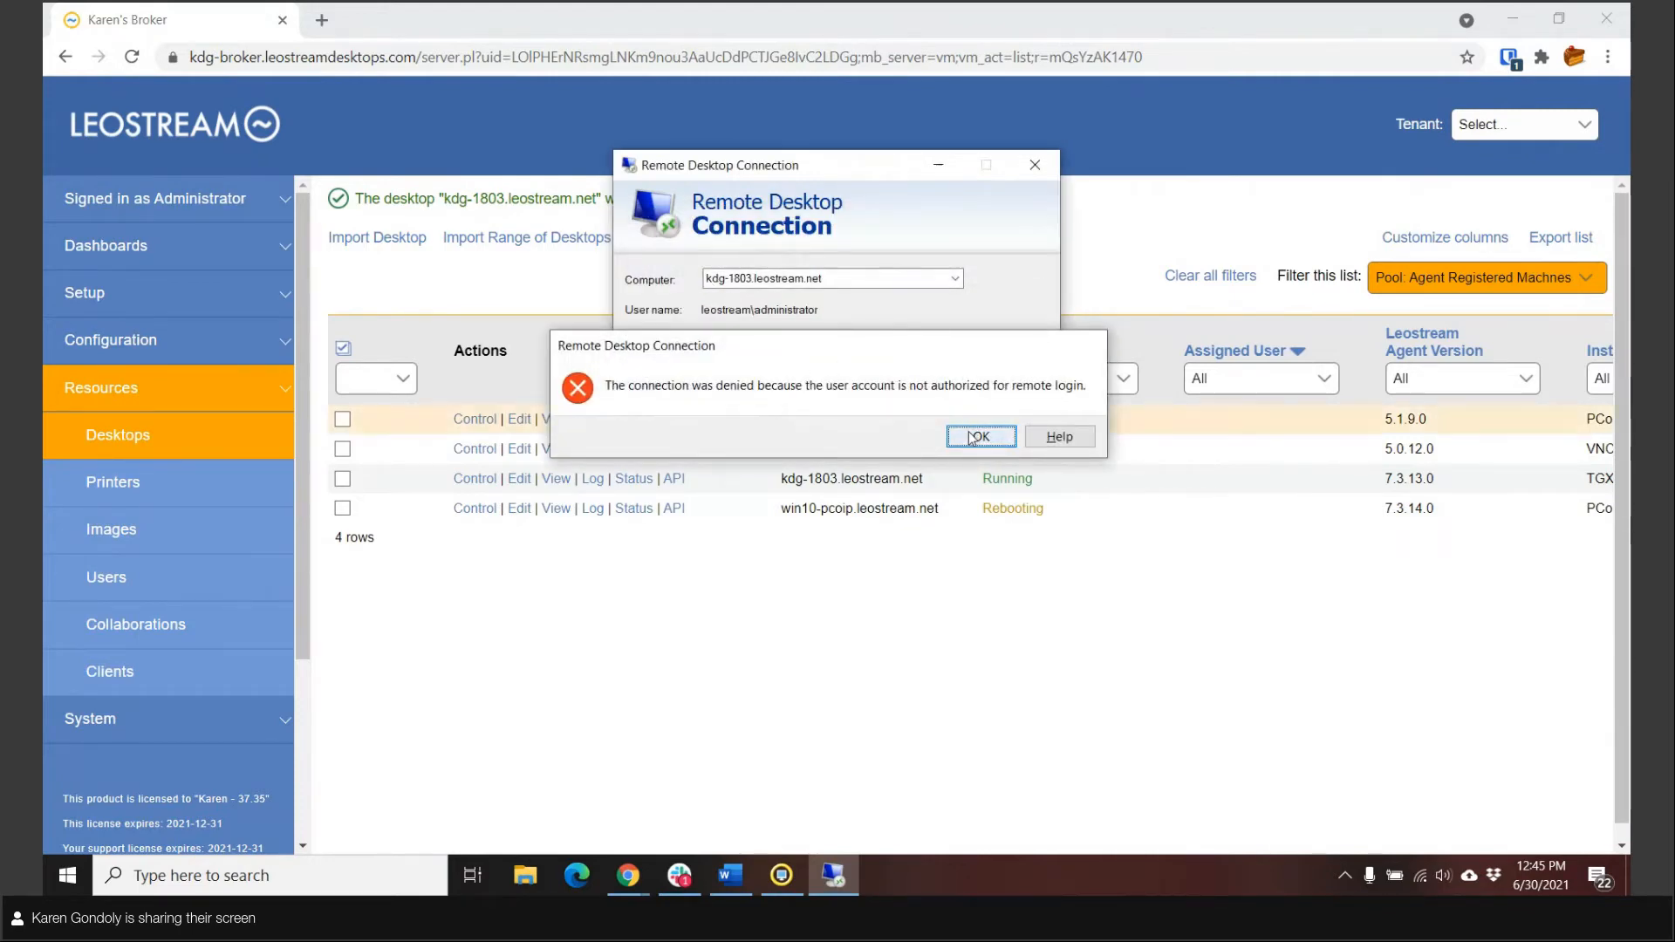
click(1045, 169)
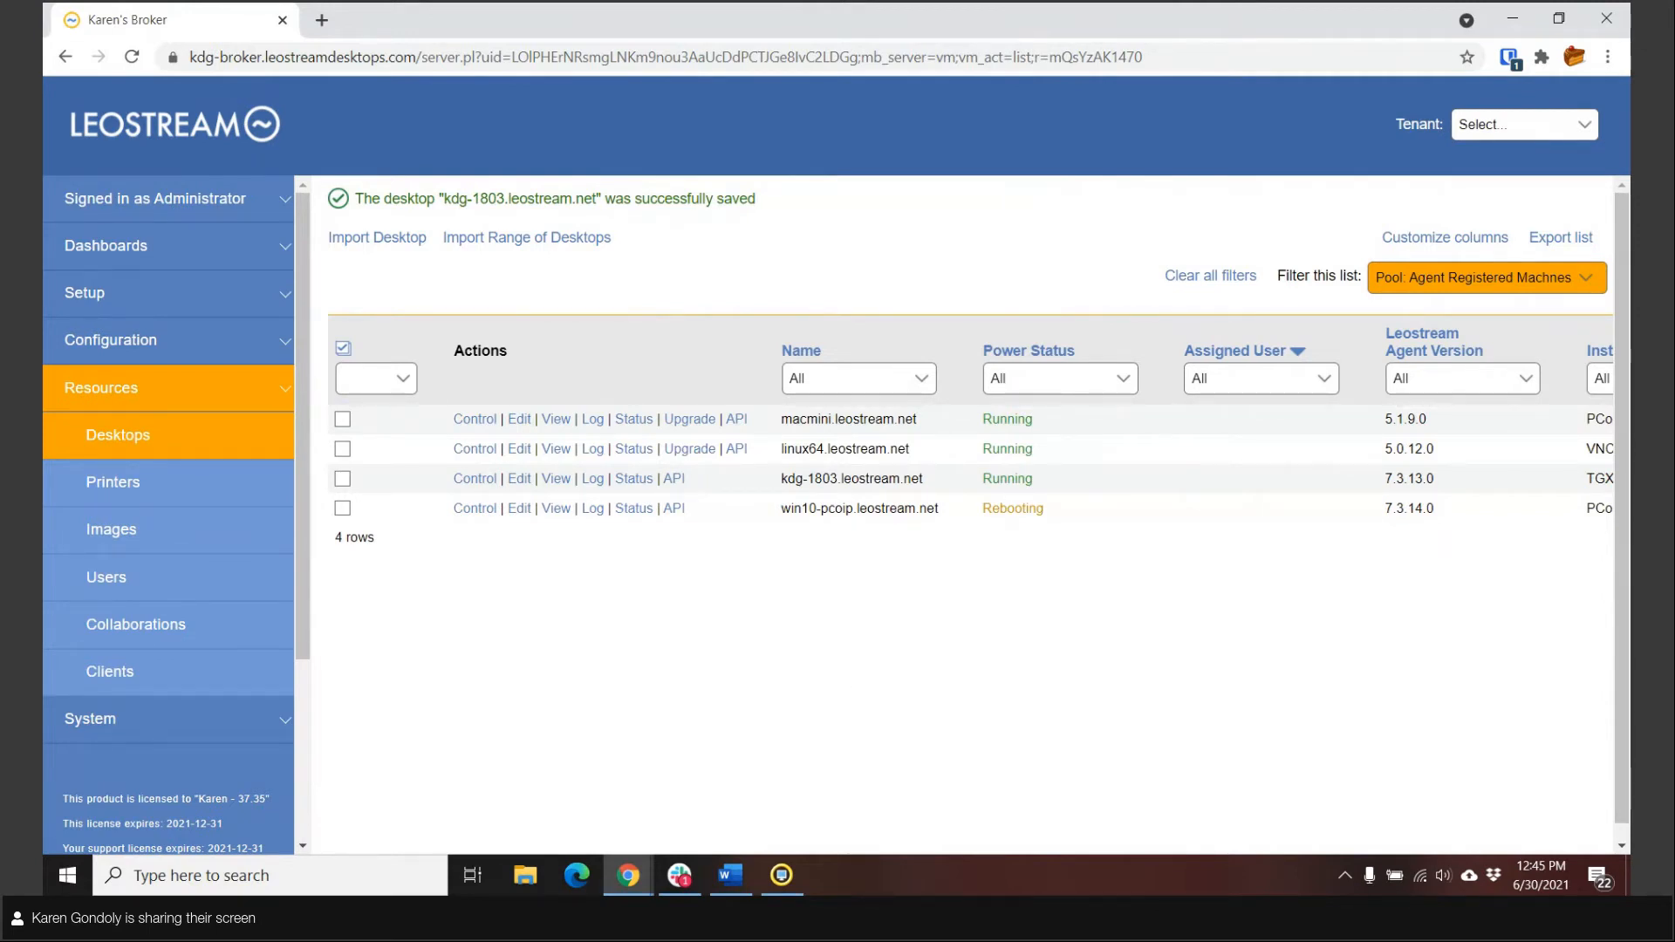
Step: Open the "Add to RDP group" role and examine its options for logging users into remote desktops
click(113, 340)
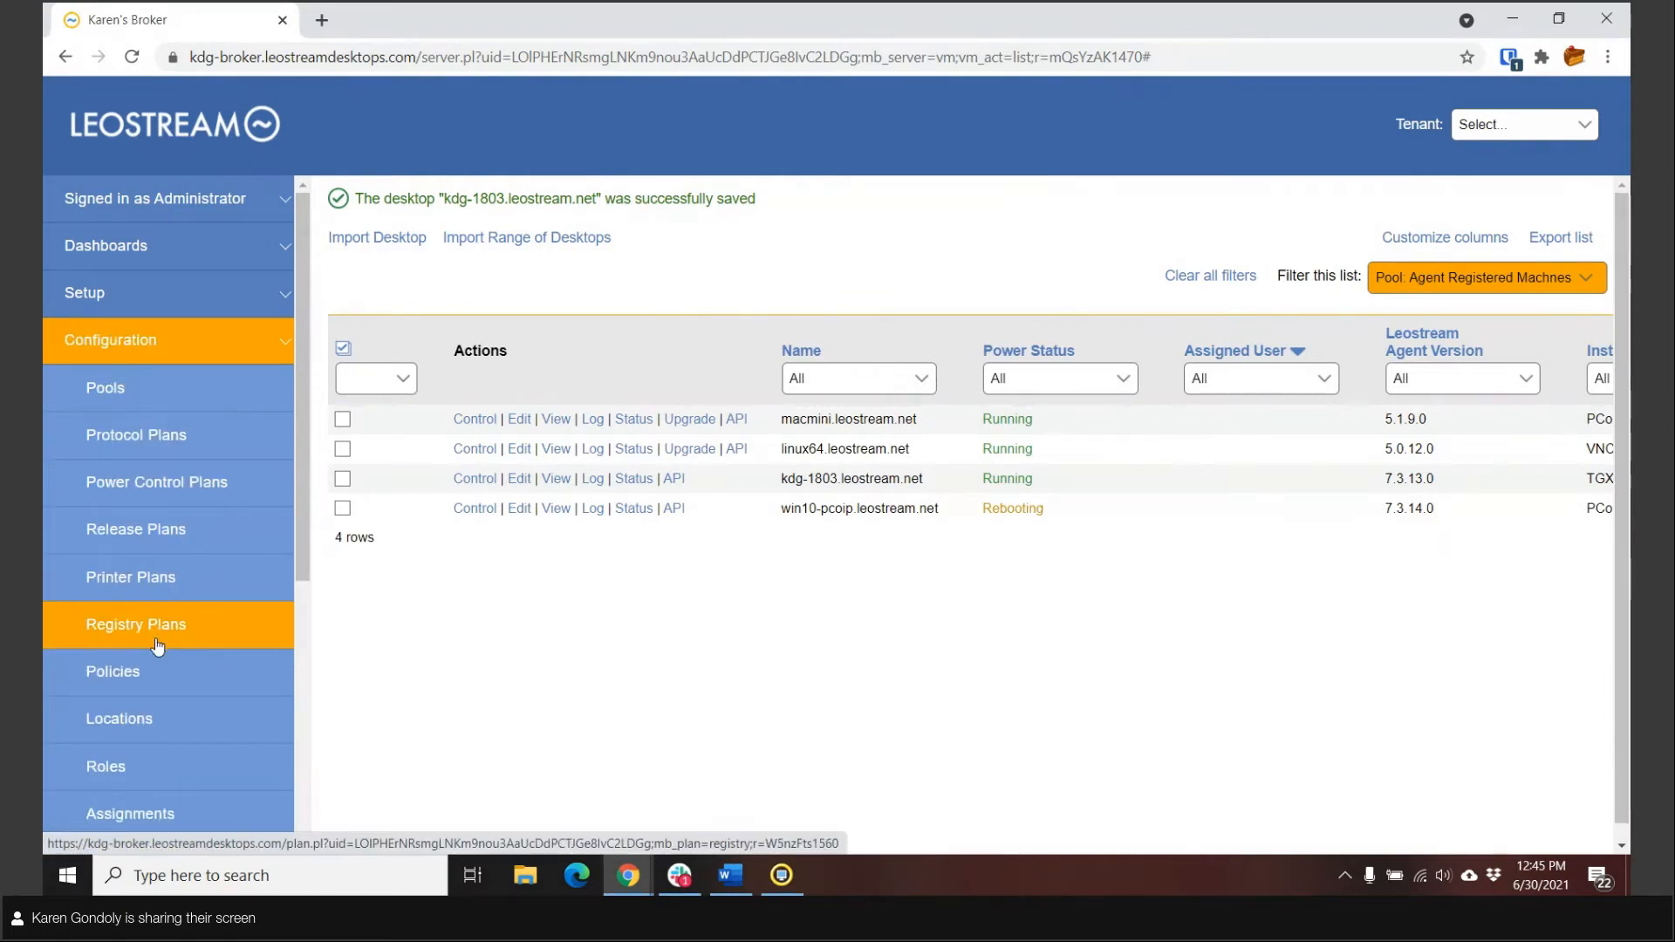
click(148, 766)
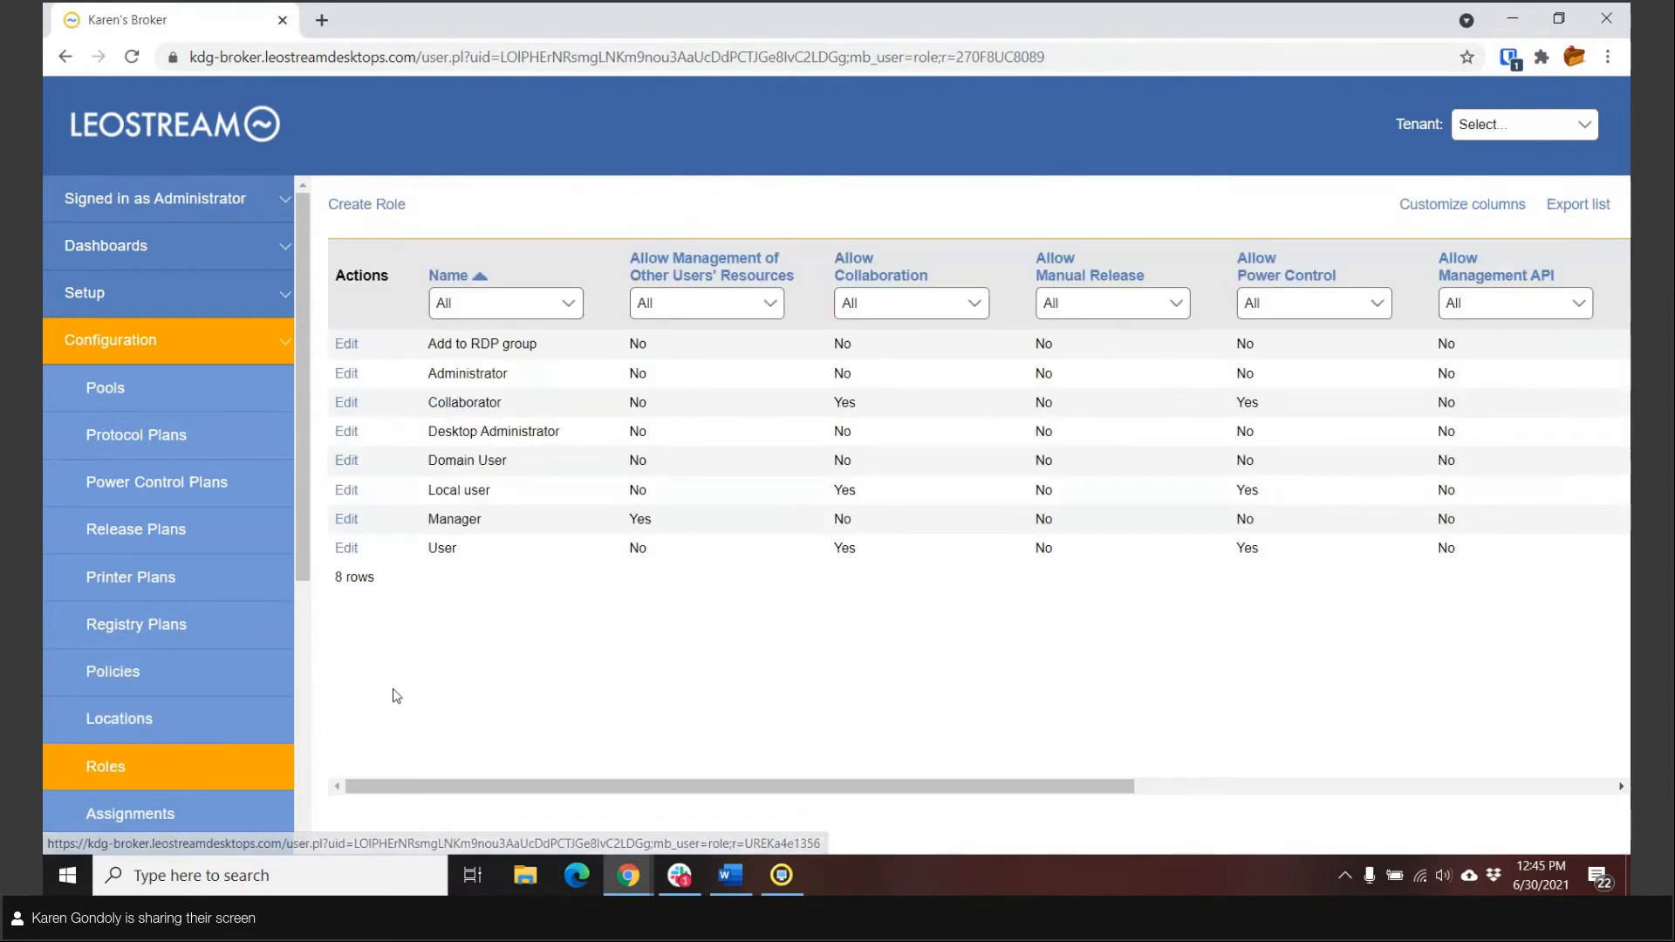
click(346, 344)
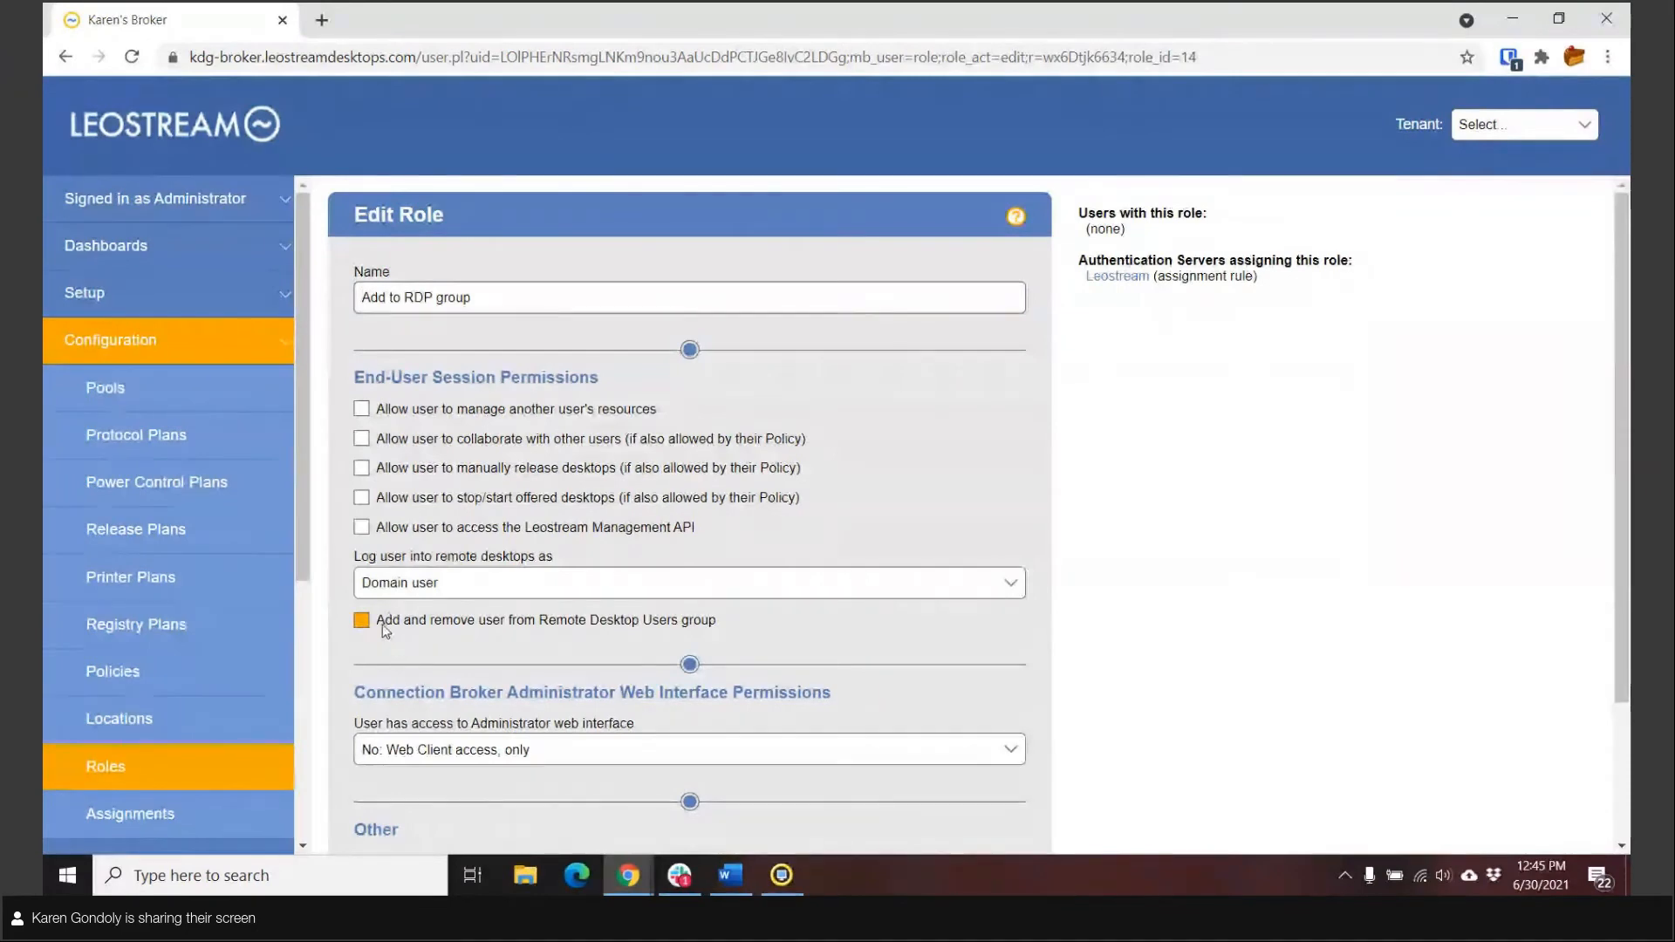
click(425, 595)
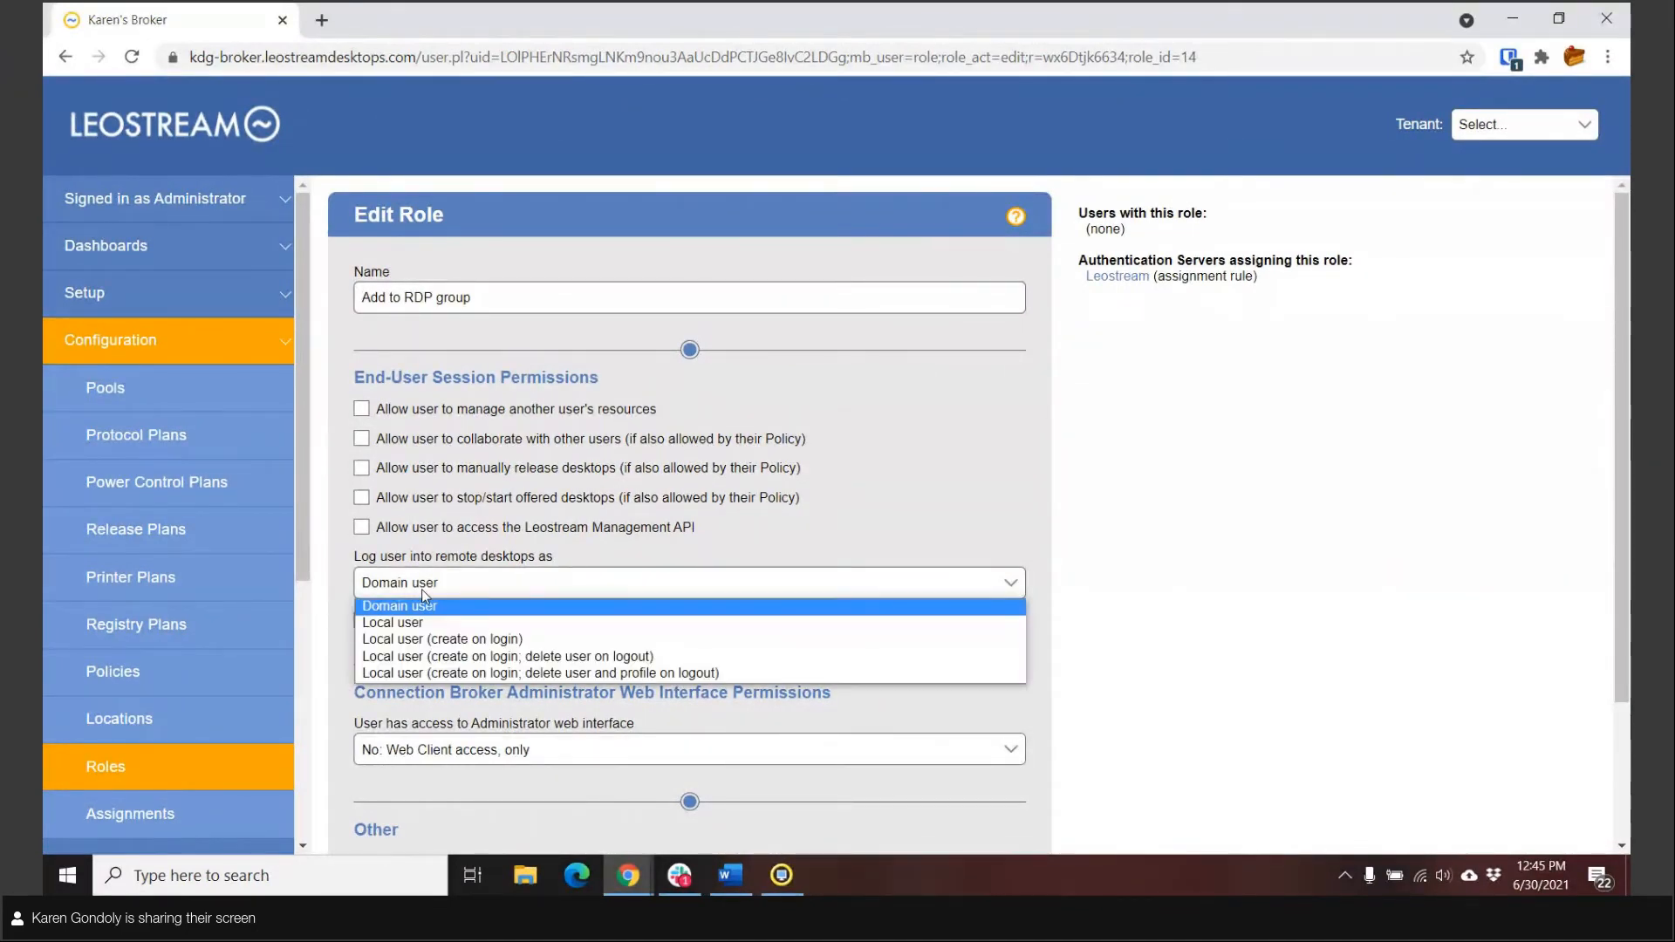
click(422, 589)
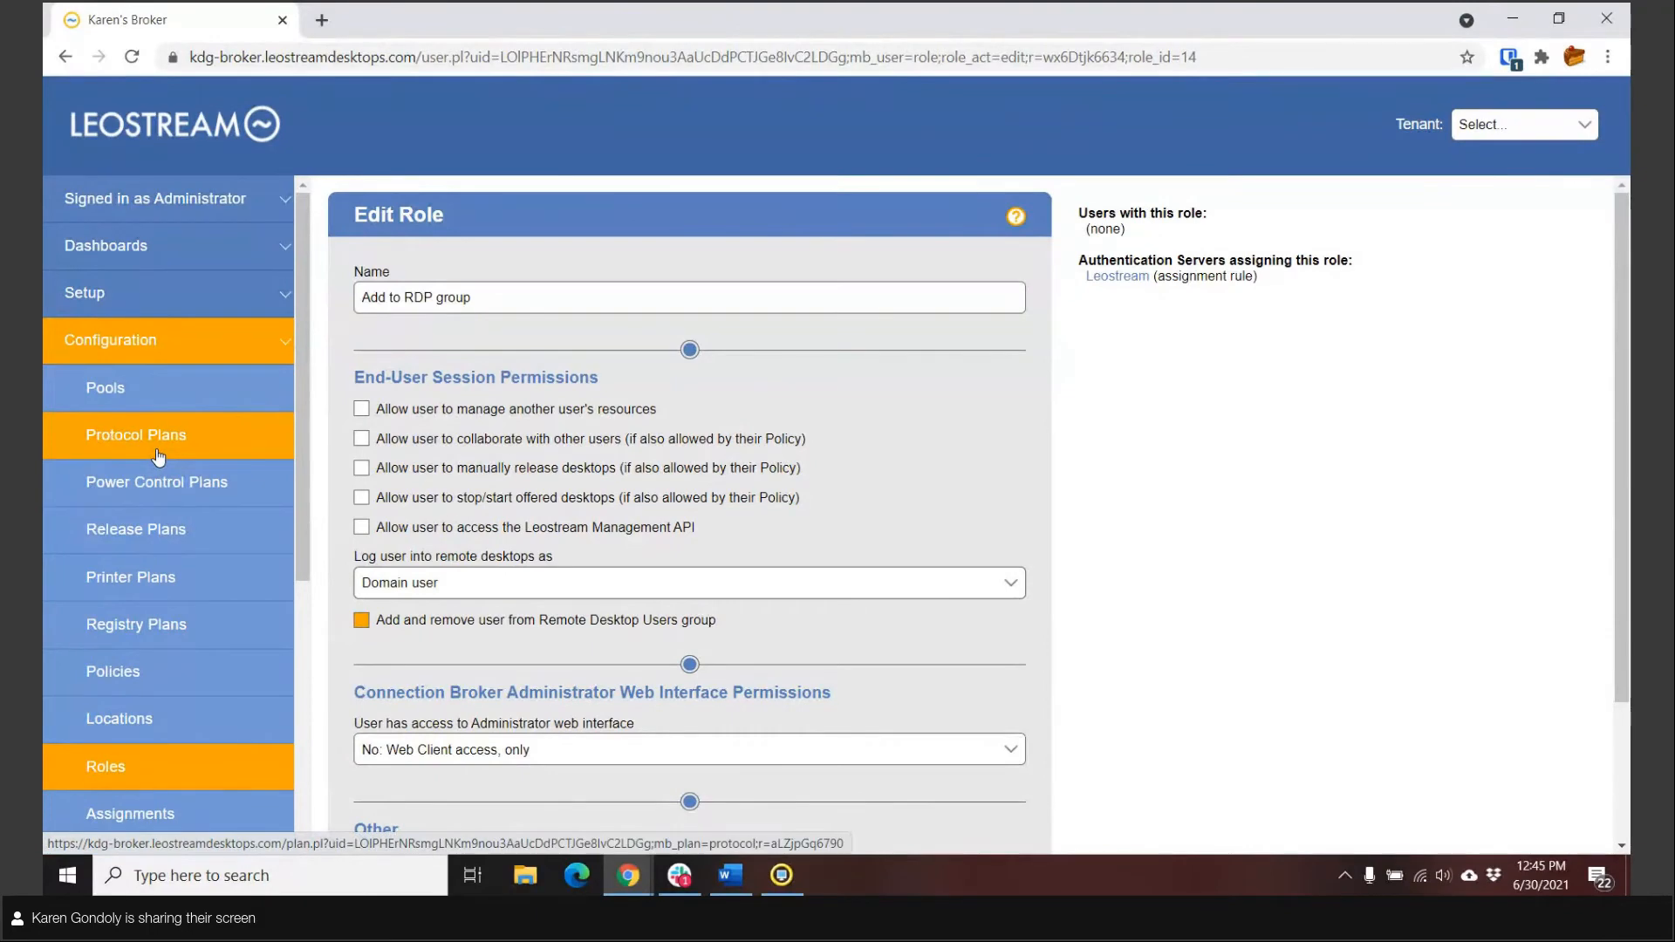
Step: Open the pools overview, inspect which desktops belong to the "Agent Registered Machnes" pool and close that list
click(109, 388)
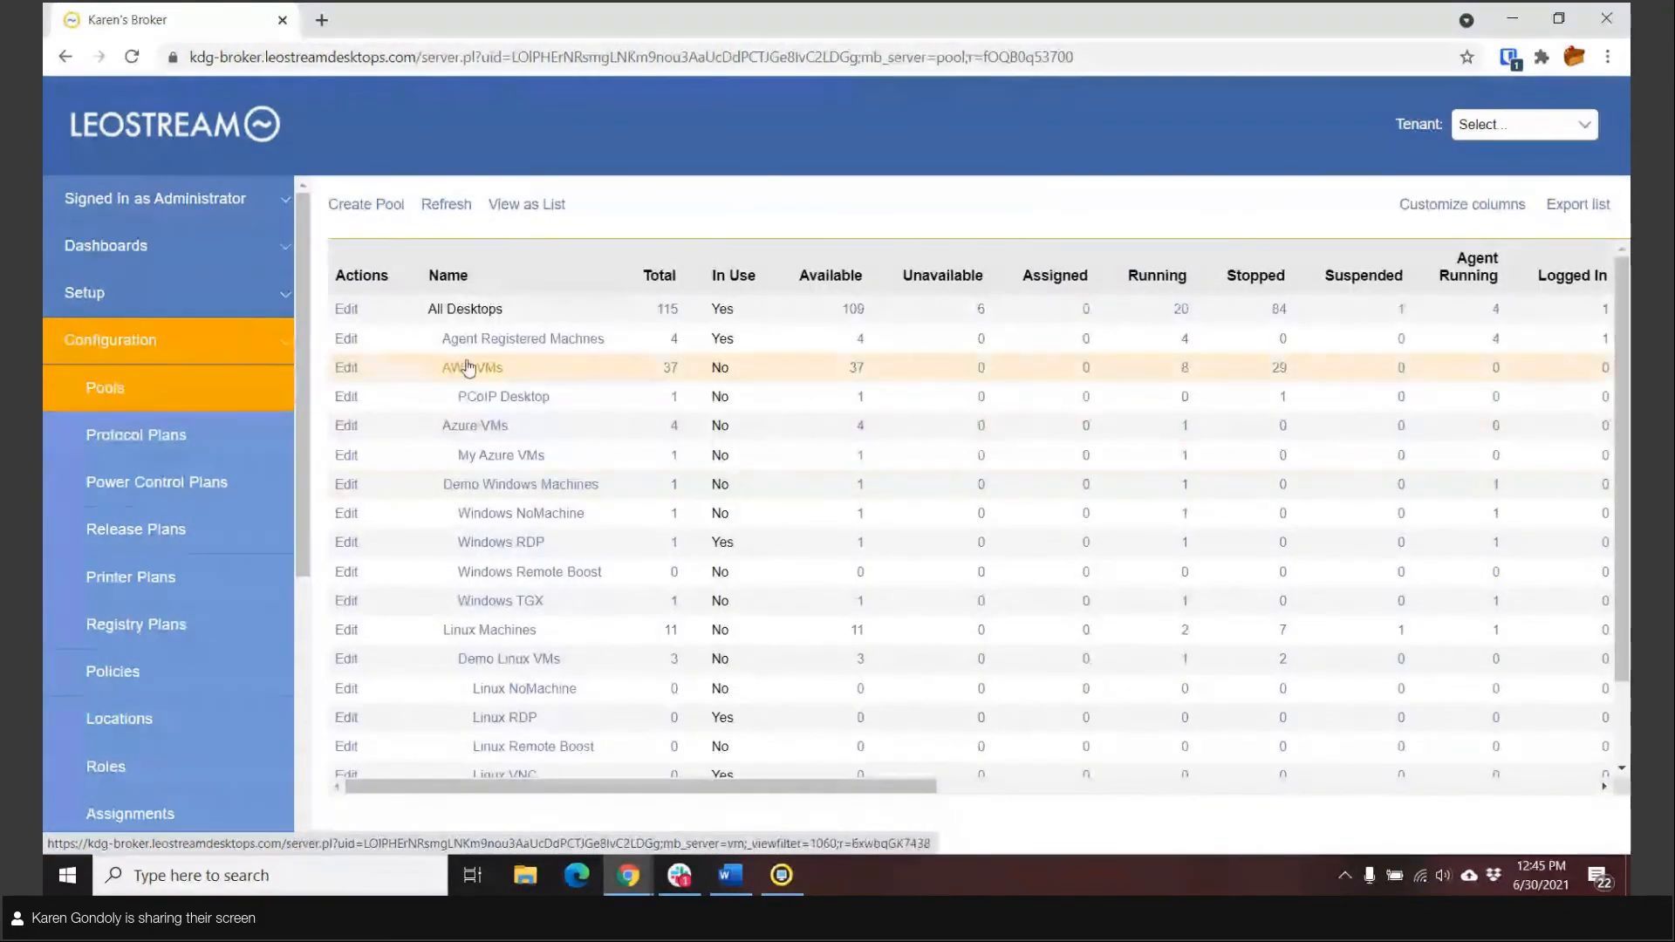
click(677, 342)
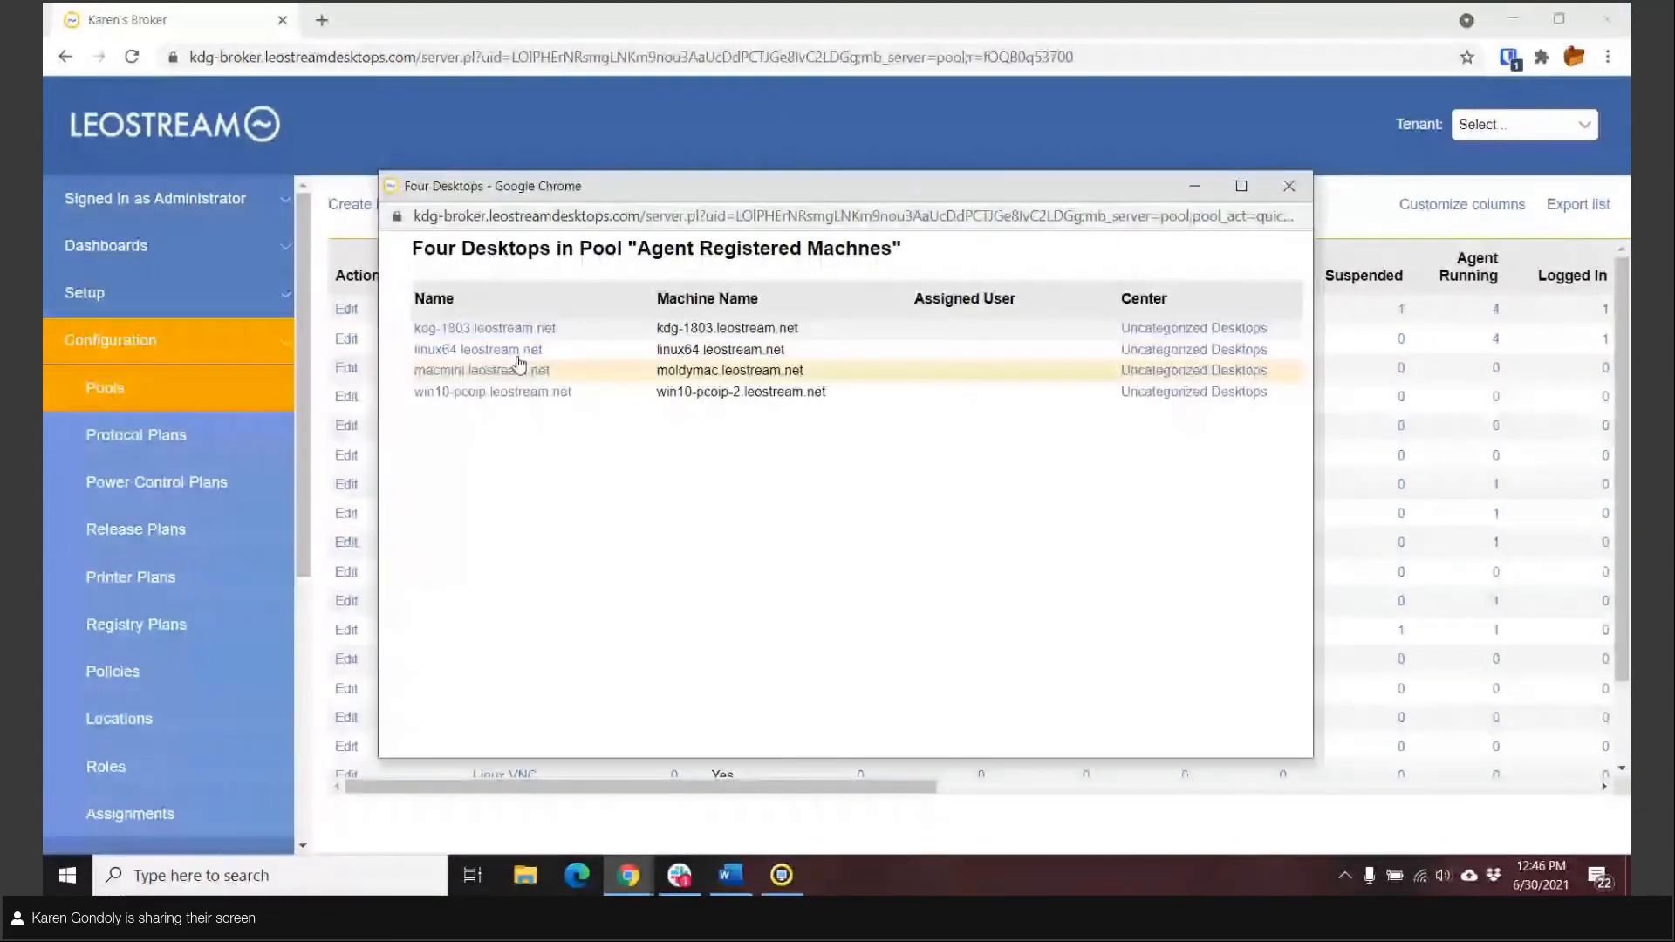
click(1289, 186)
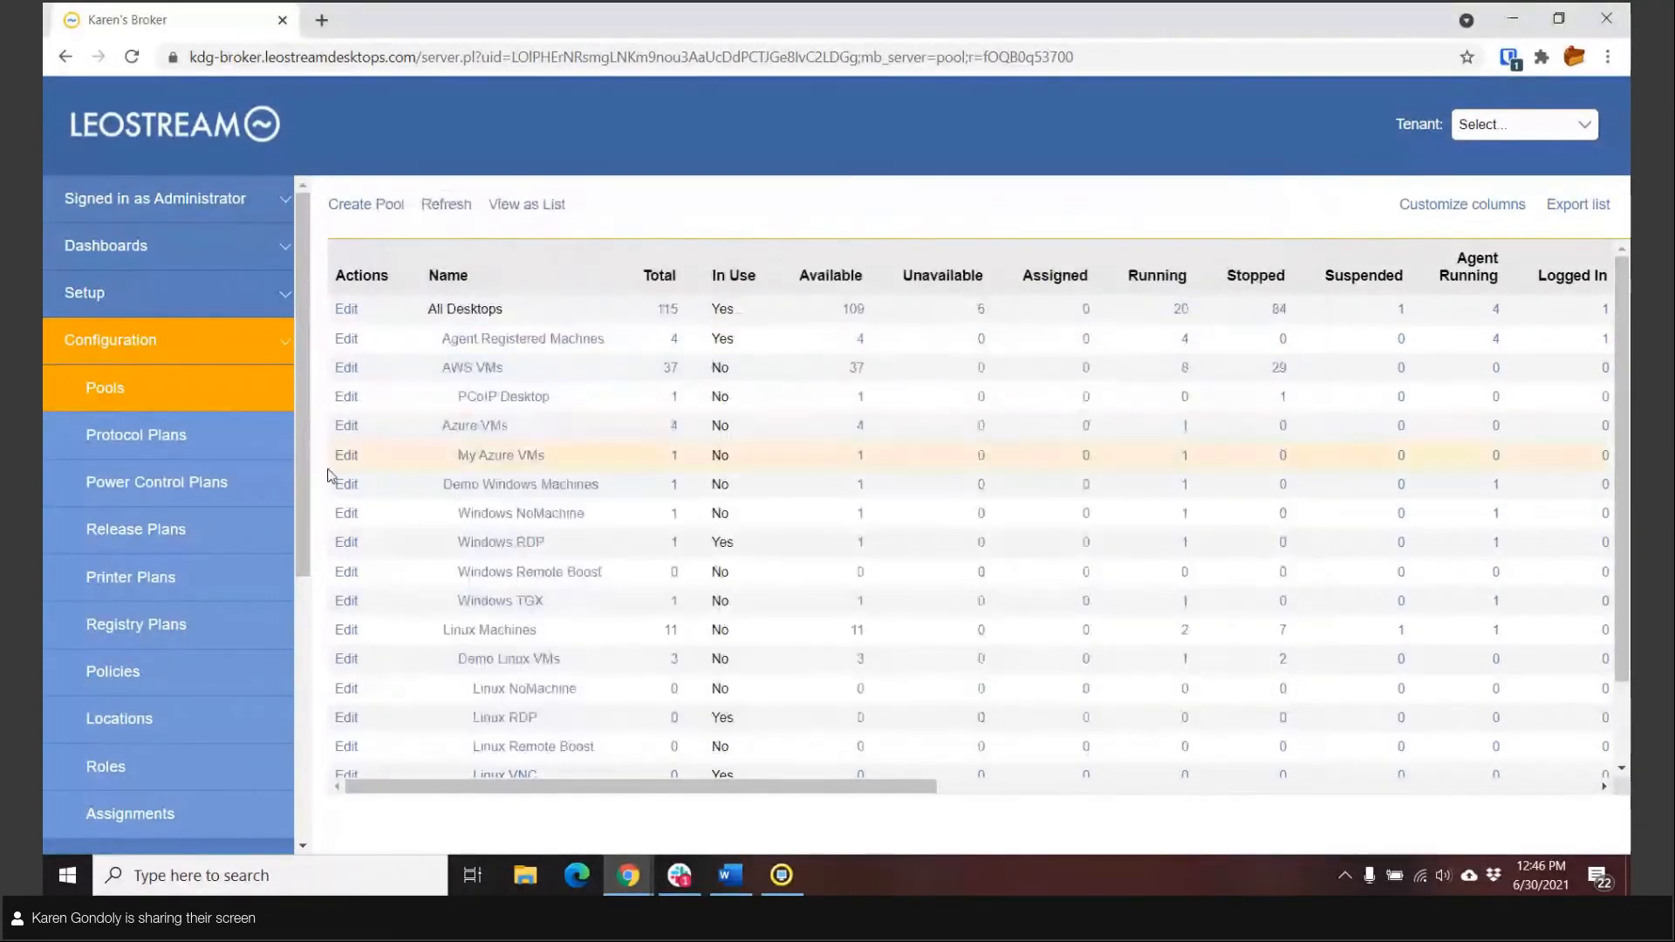
Step: Open the Default protocol plan, enlarge its RDP configuration file and examine the redirection and login entries, including redirectprinters
click(149, 445)
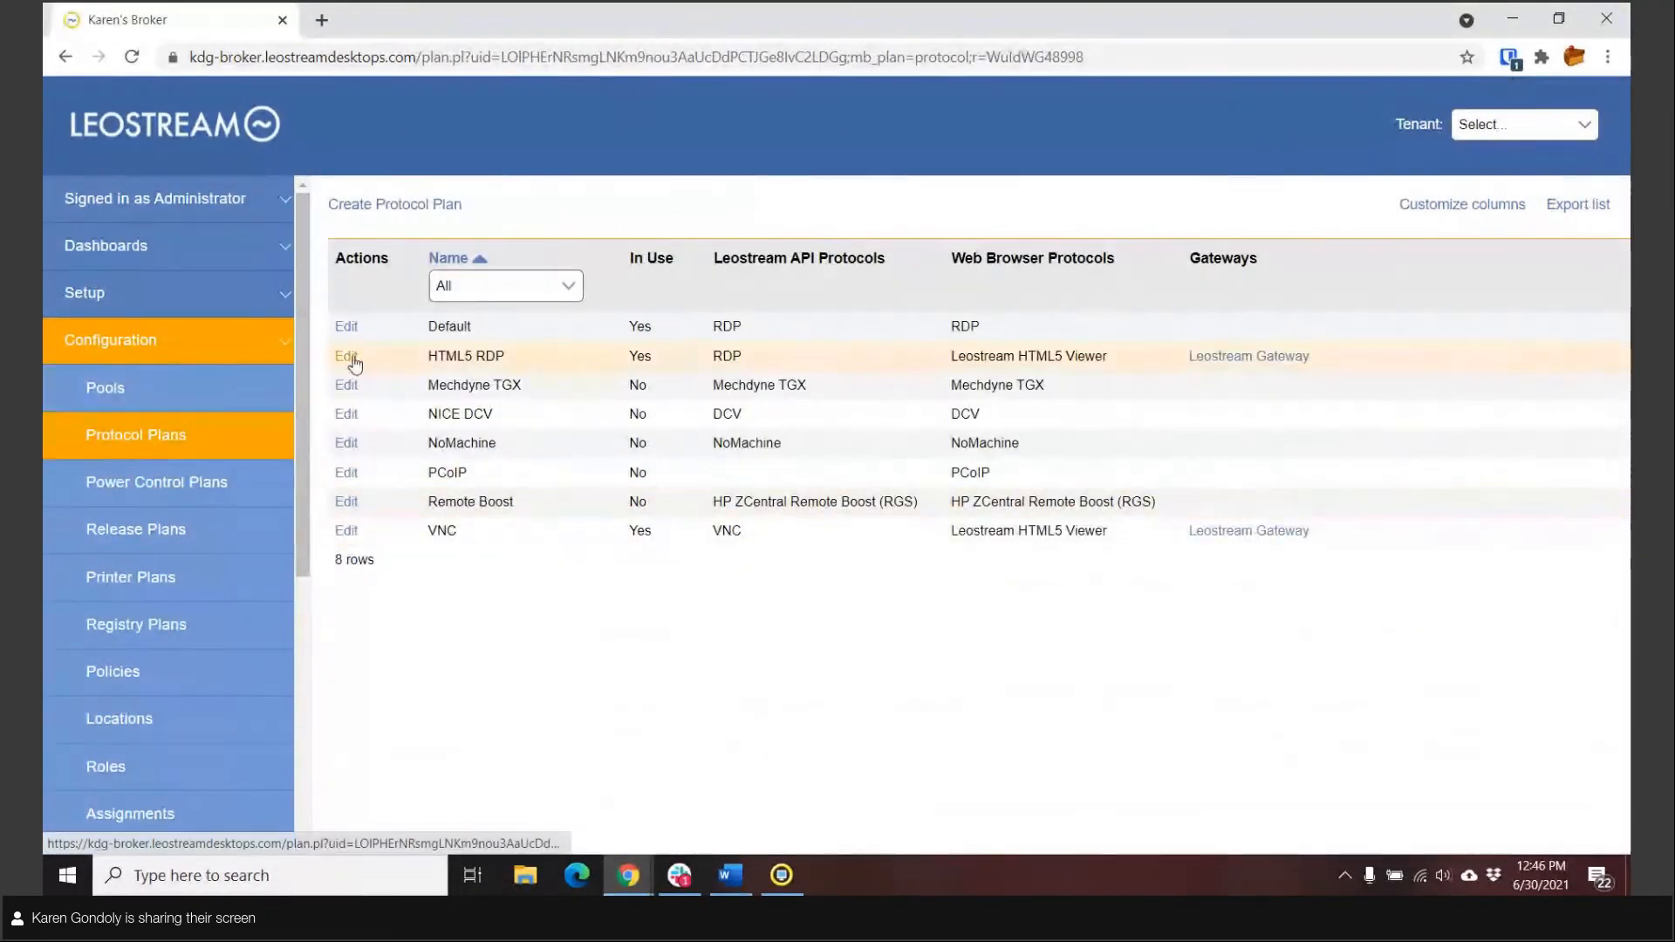
click(345, 328)
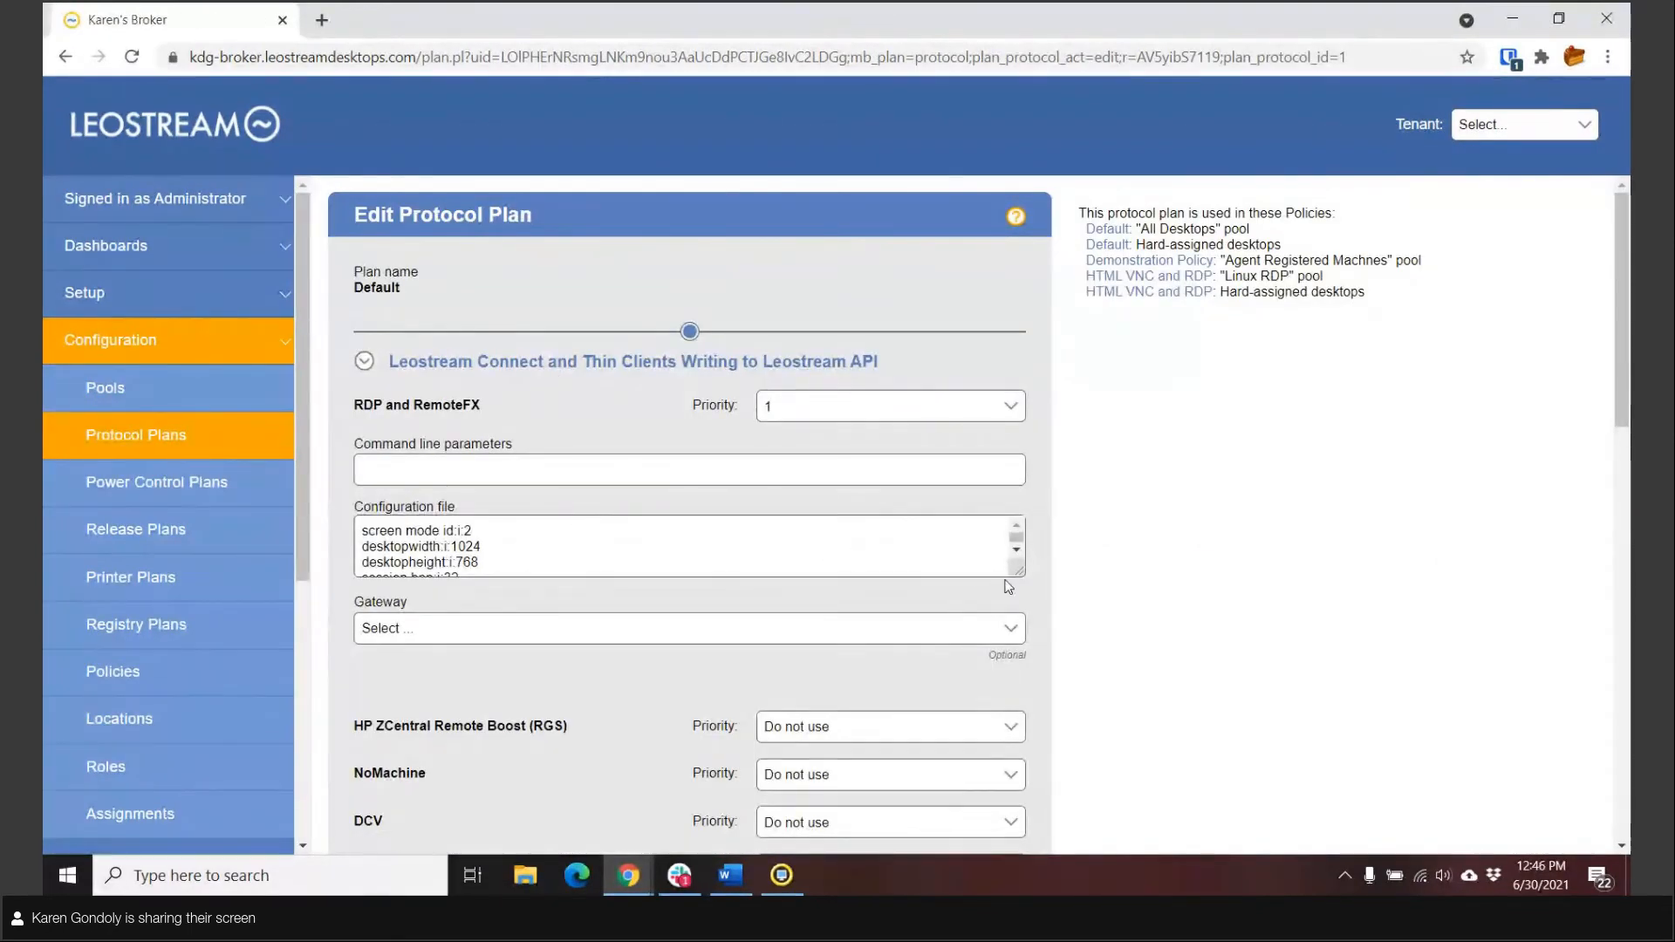
drag(1015, 571, 1090, 775)
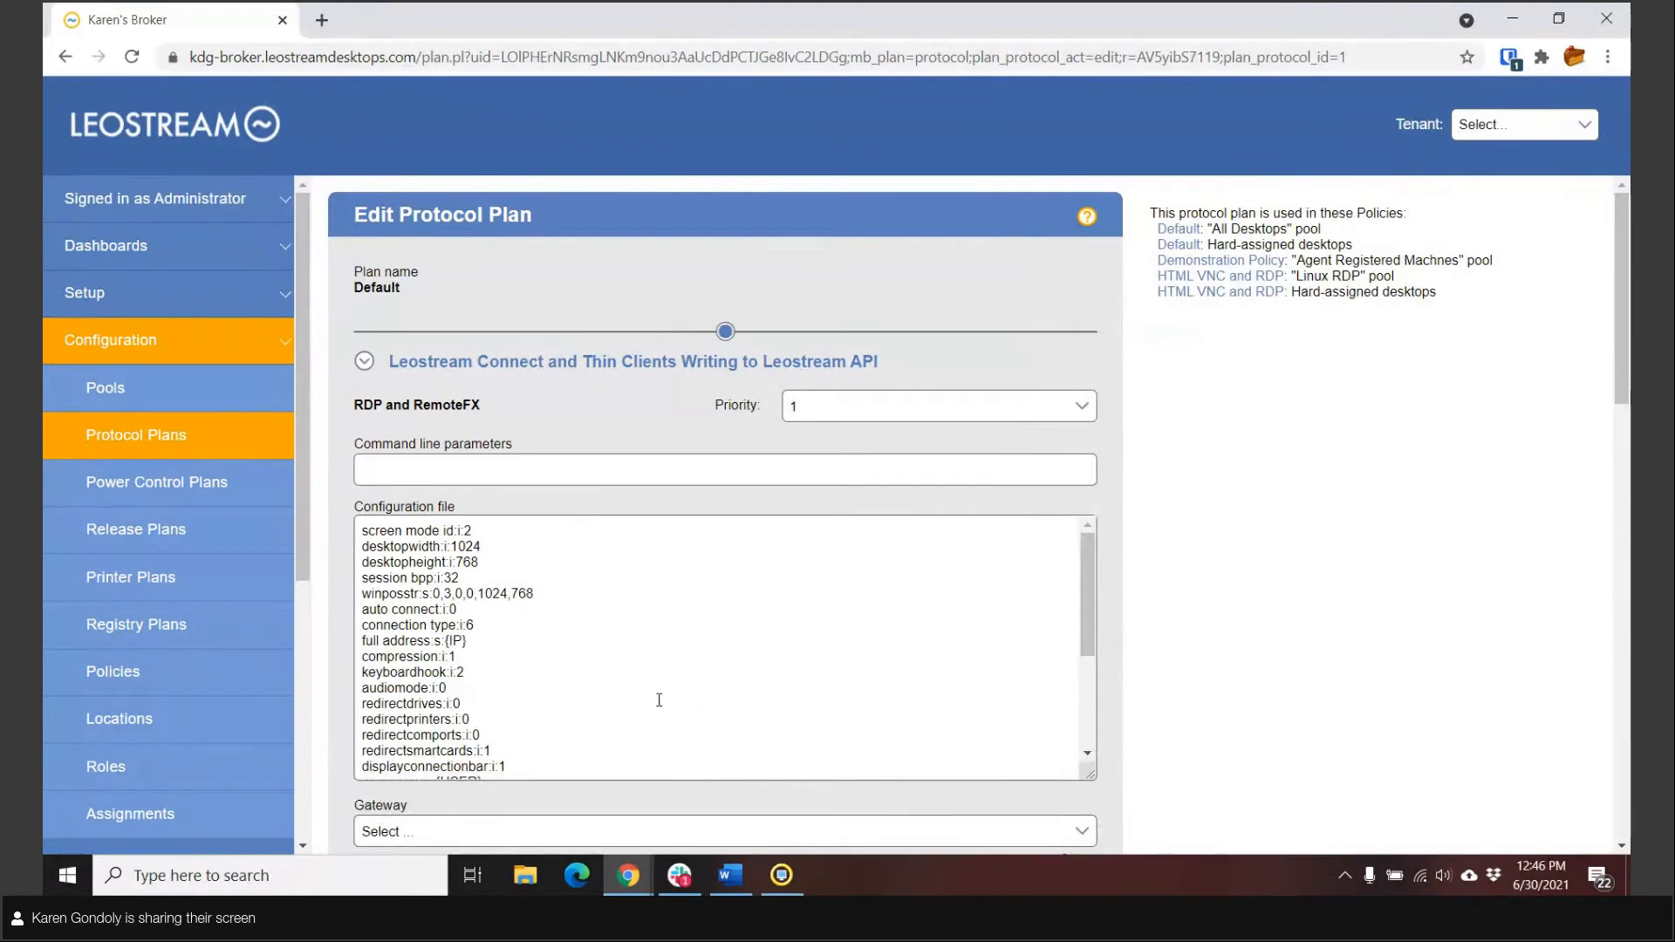
drag(497, 719, 363, 721)
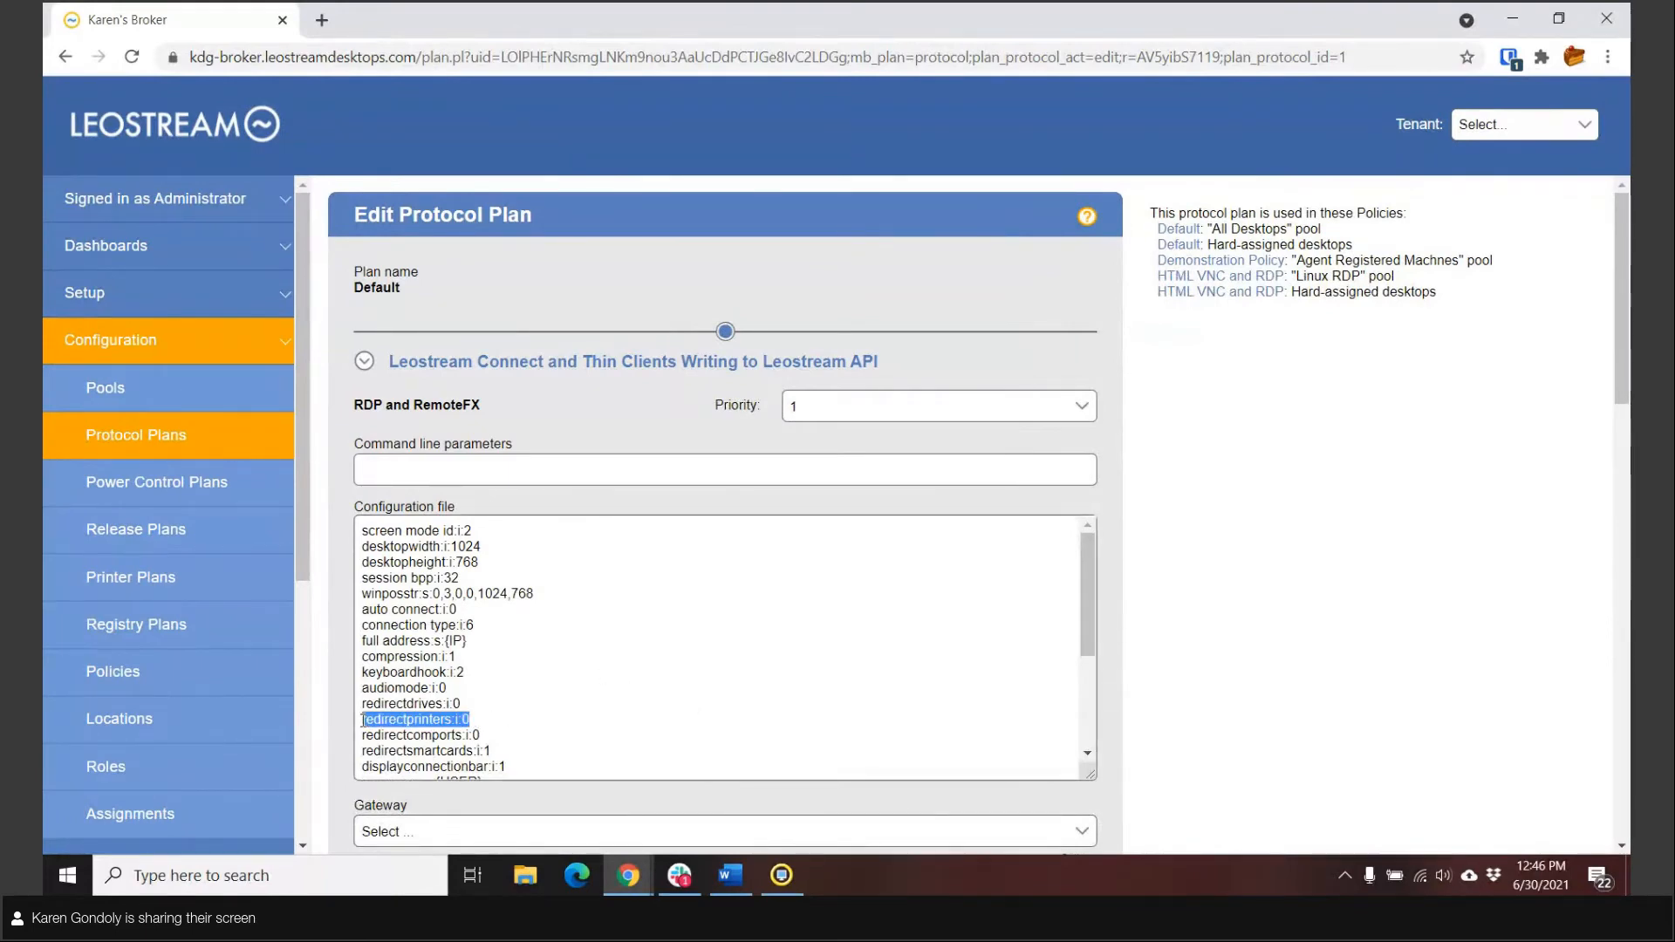
click(530, 720)
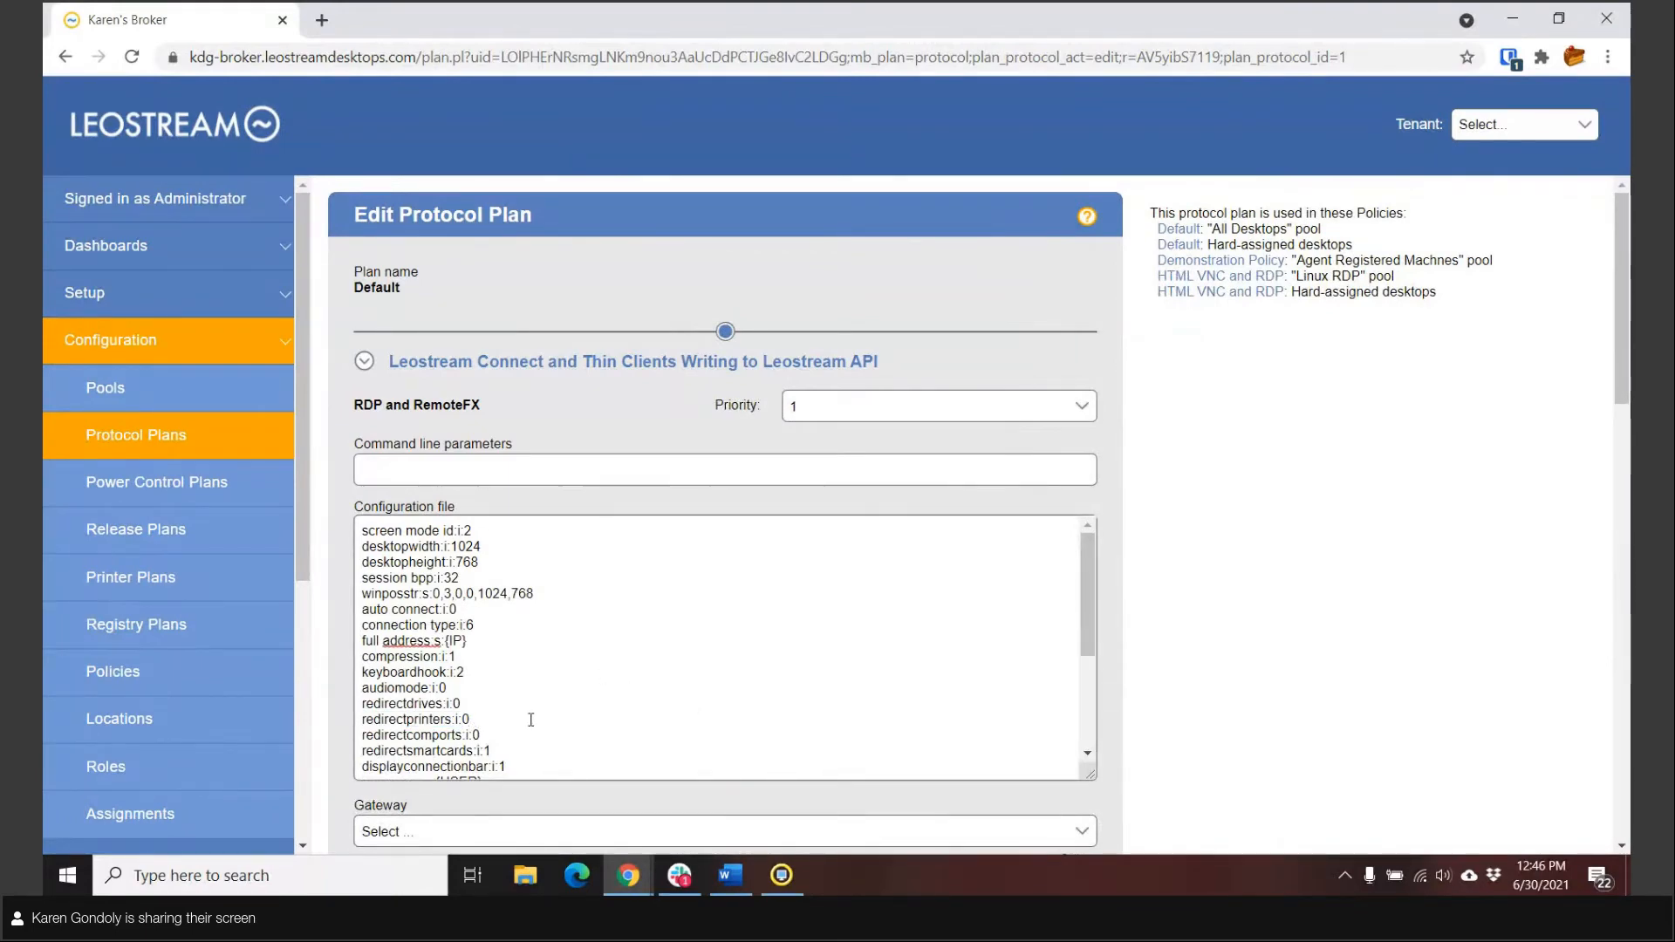
scroll(531, 720, down, 2)
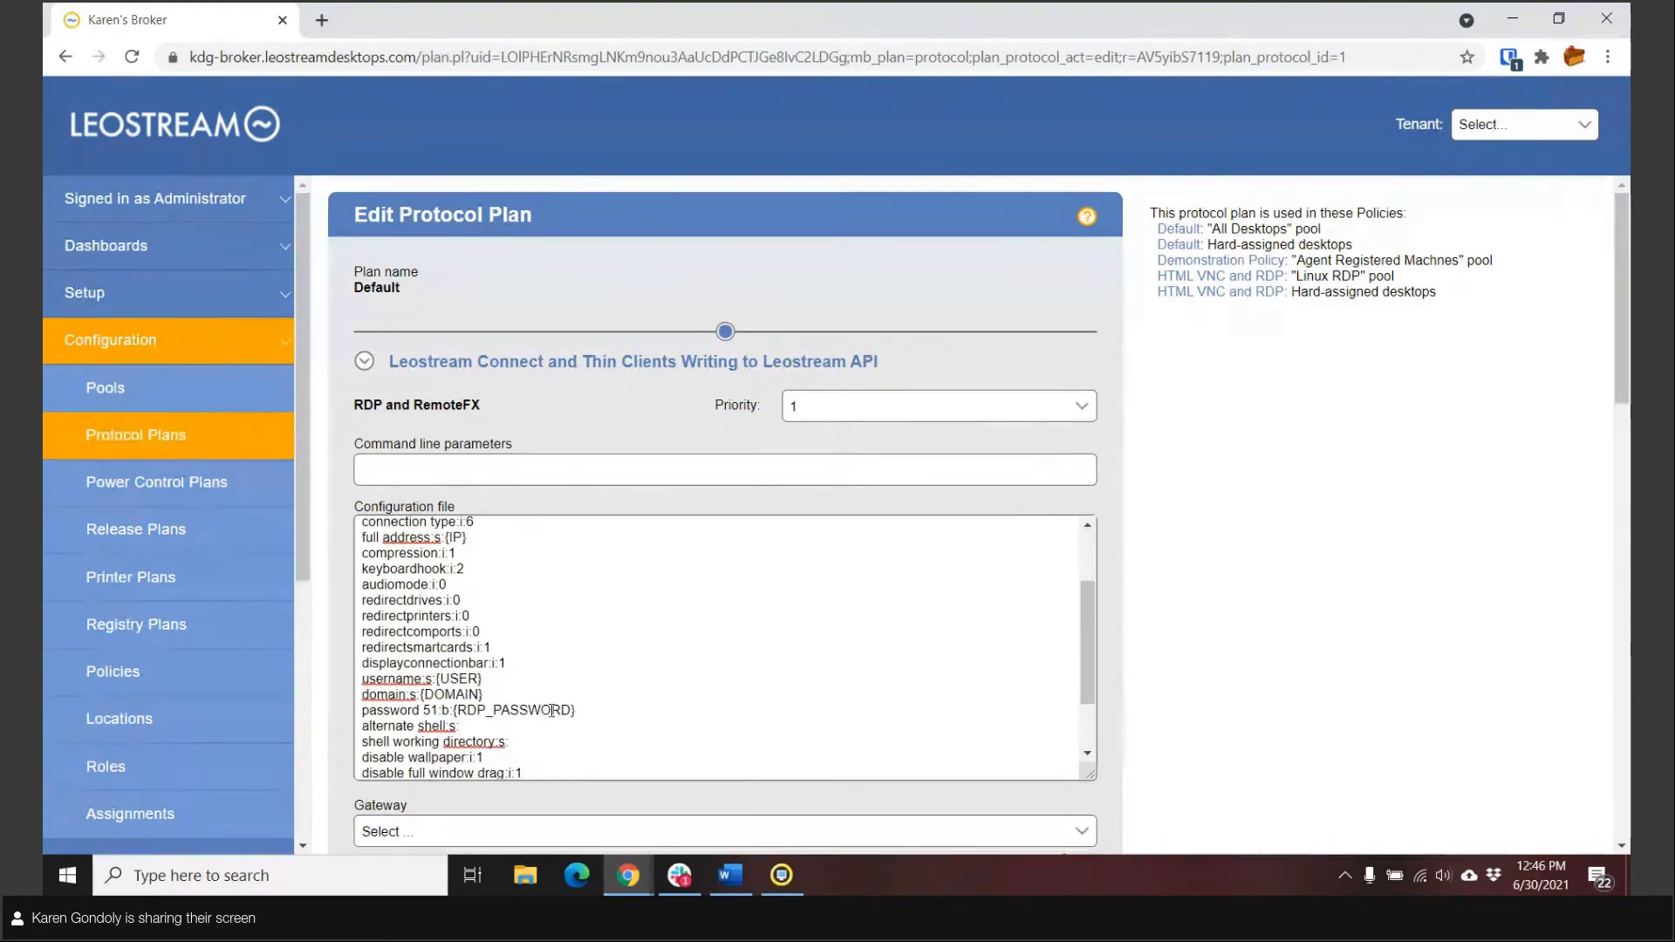
Step: View the power control plans, then open the "Disconnect on Idle" release plan and examine its disconnect, logout and idle settings
click(186, 480)
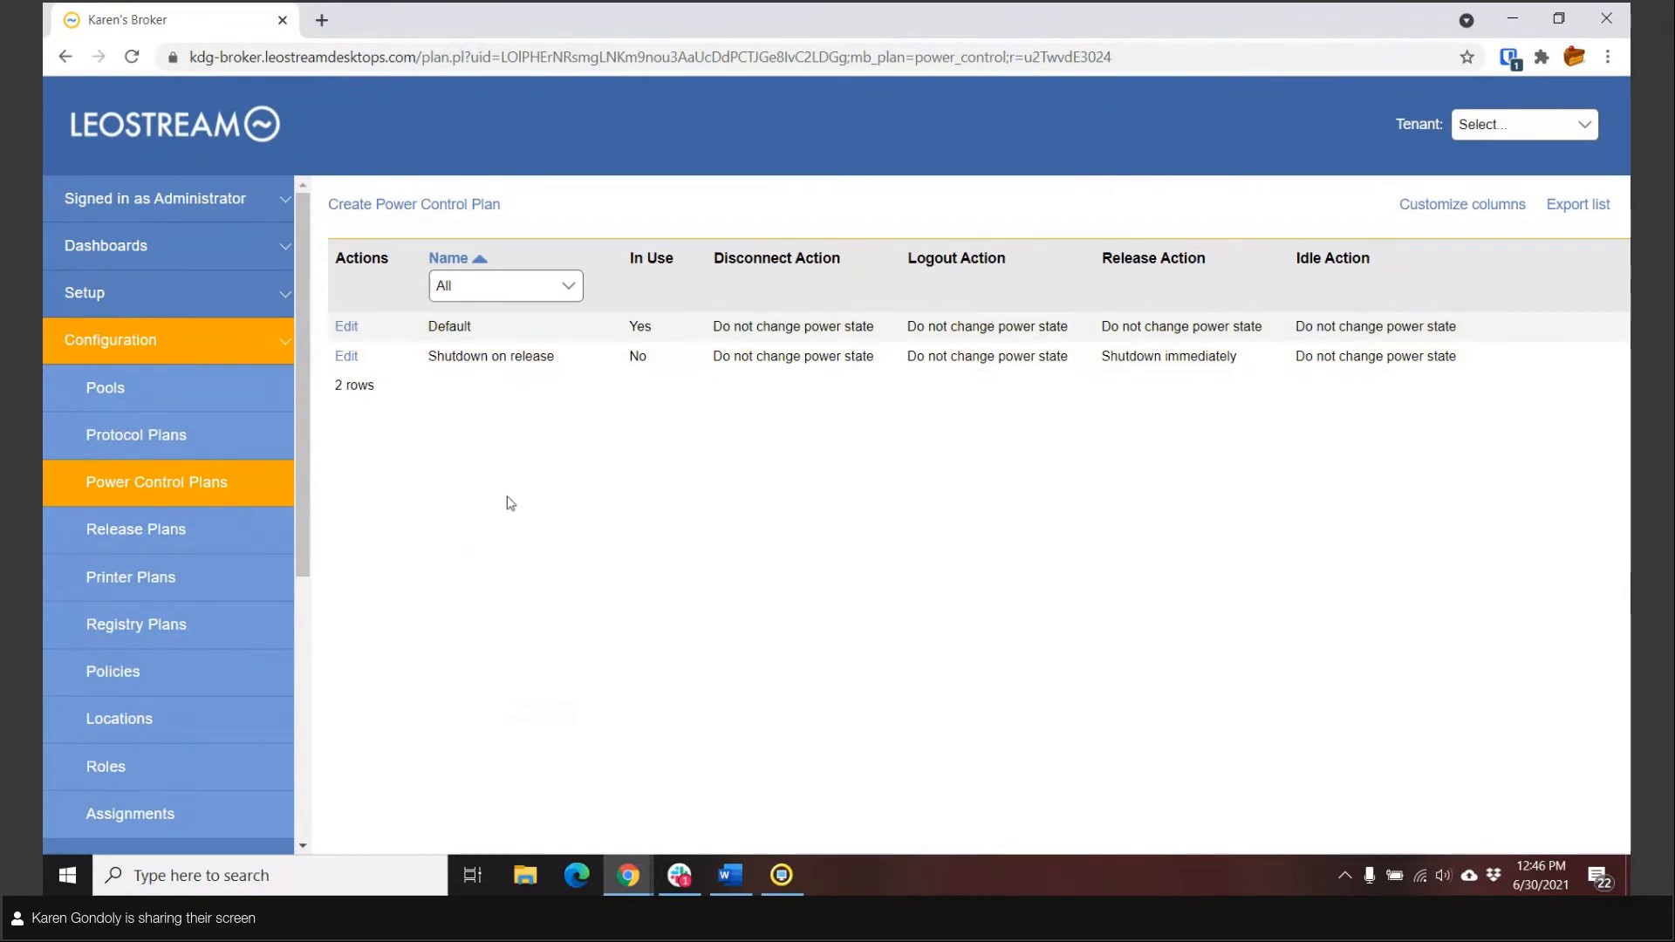
click(159, 532)
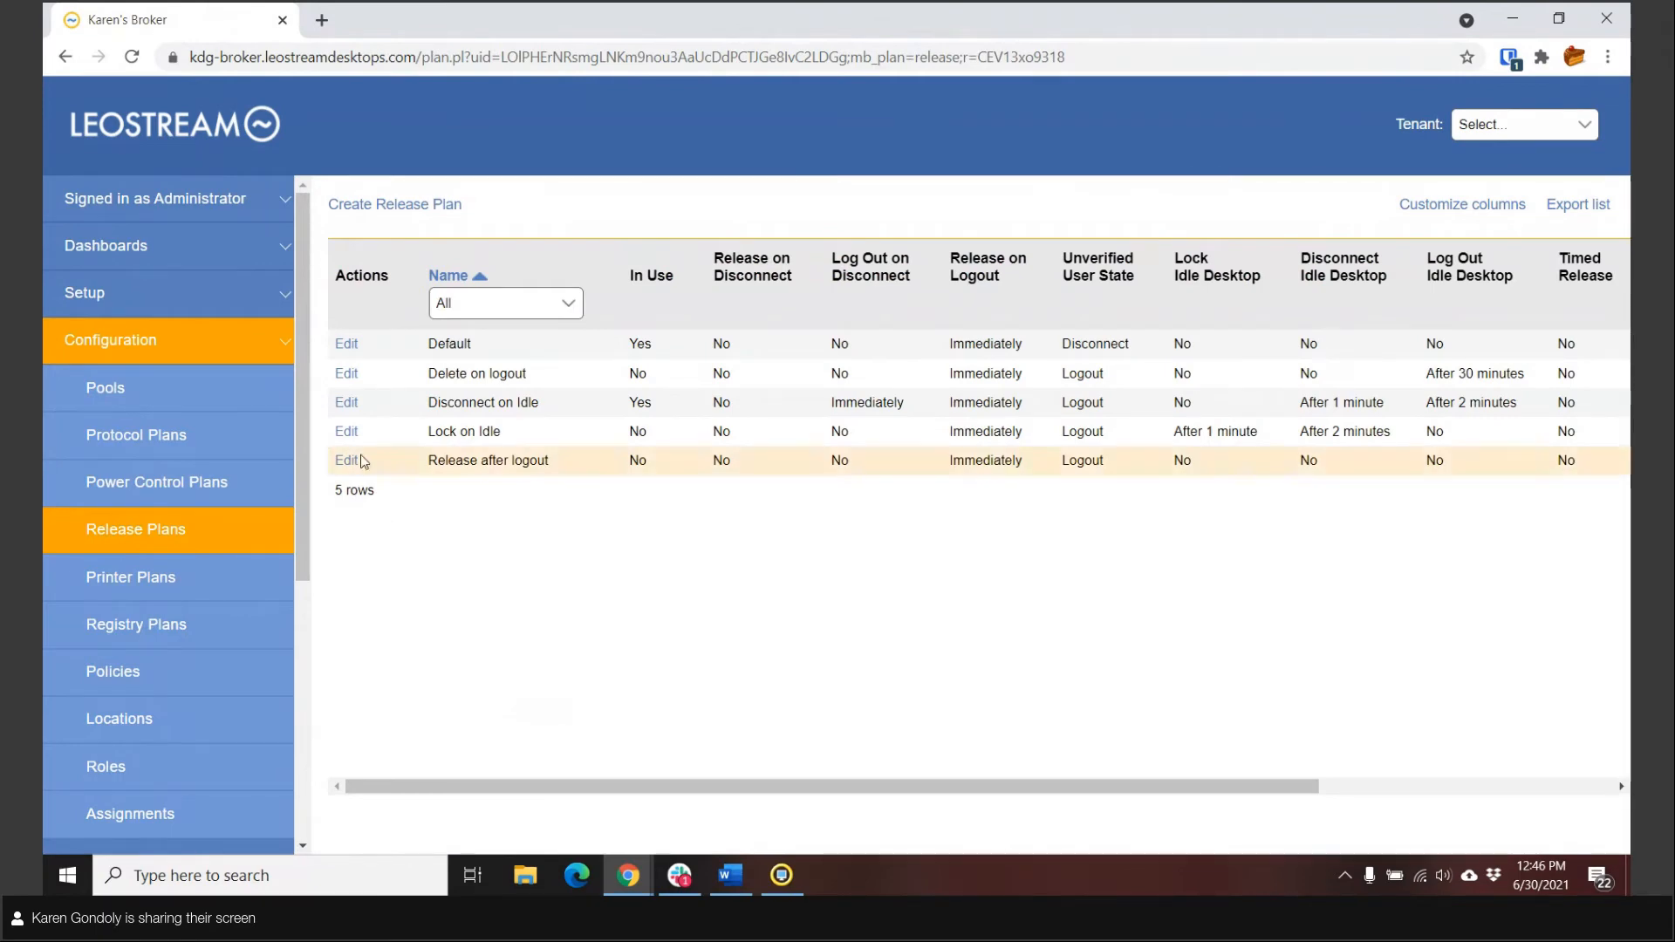
click(347, 406)
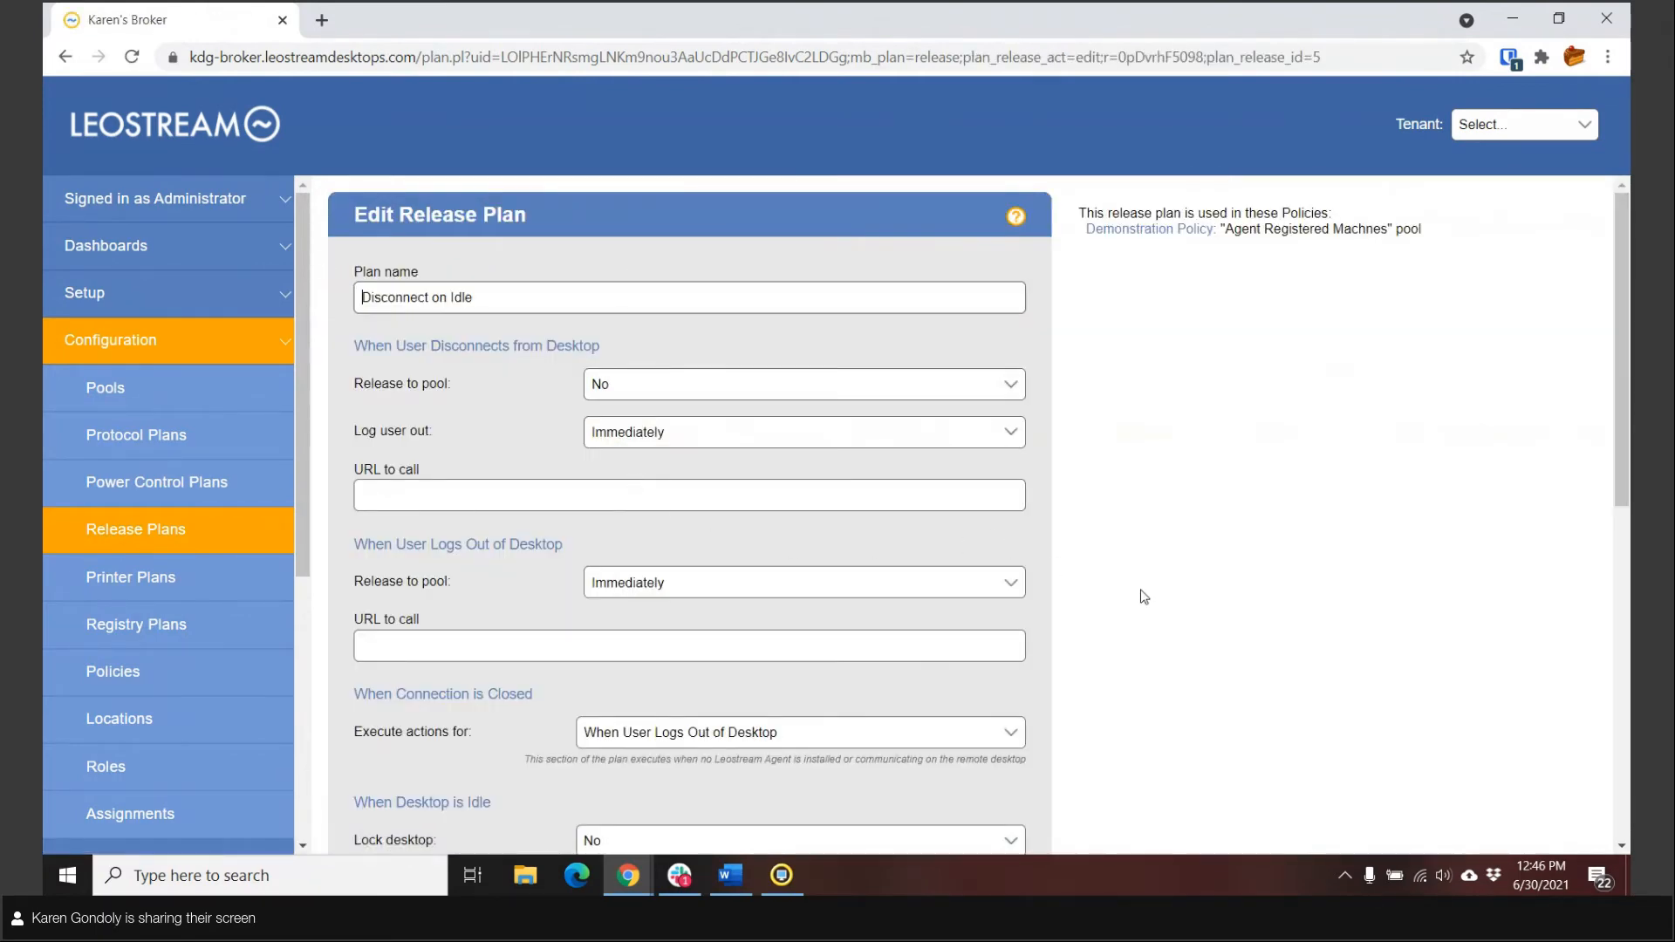
scroll(1136, 604, down, 4)
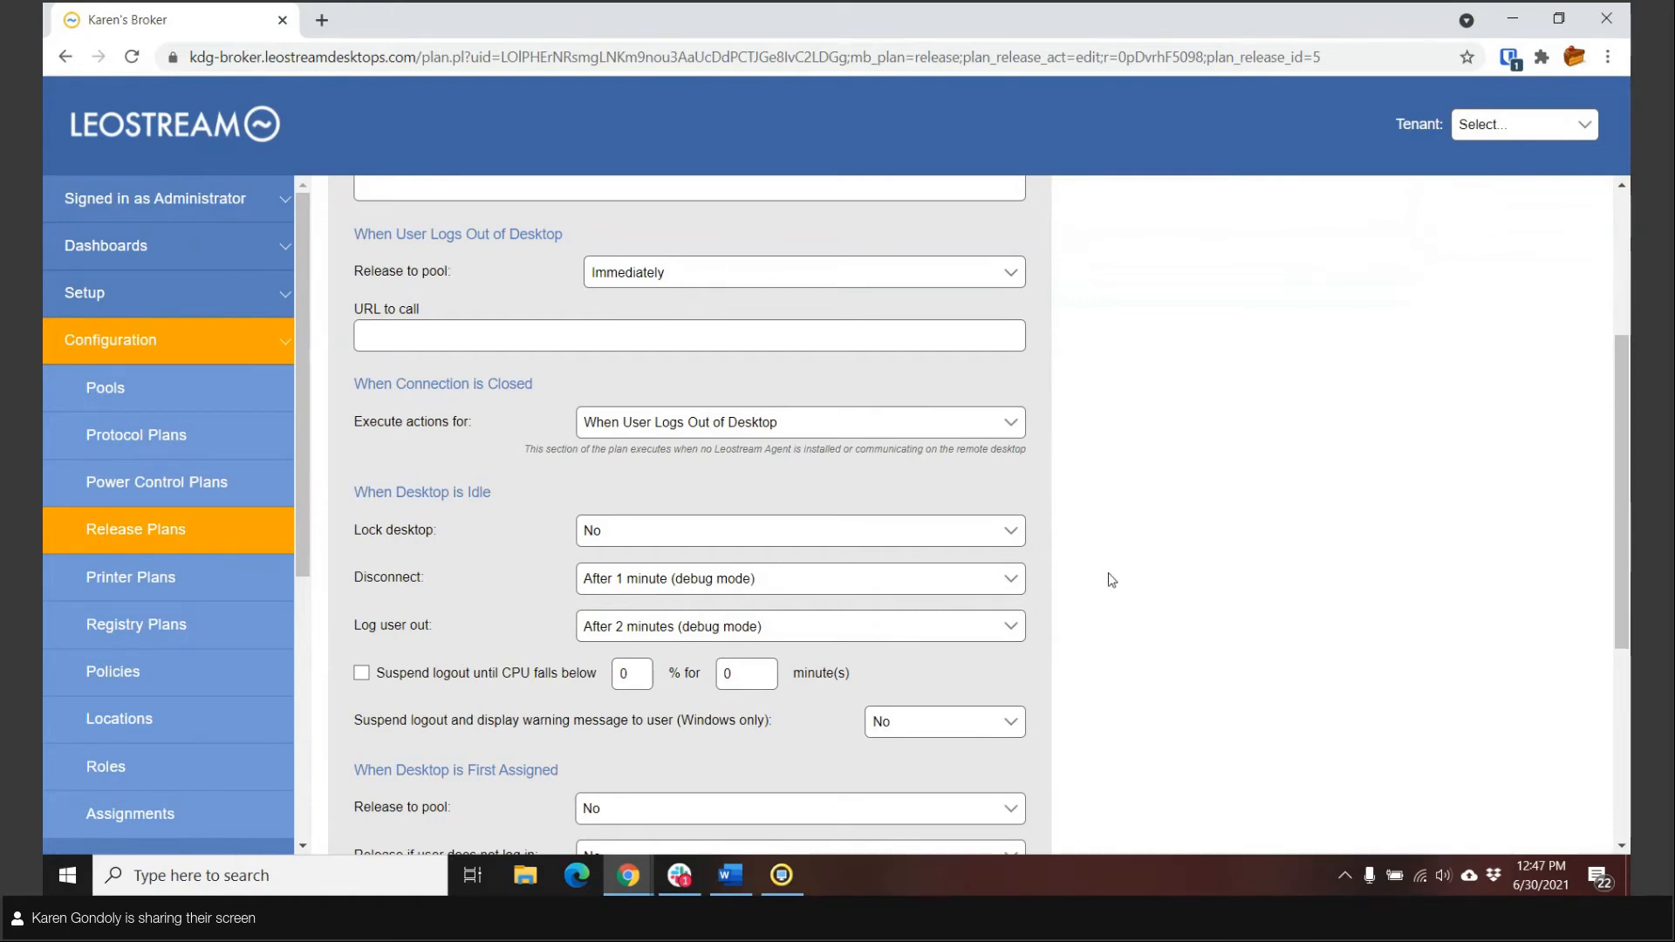
Step: Open the Demonstration Policy and examine its general properties, "Agent Registered Machnes" pool assignment, assigned plans and pool filter
click(150, 677)
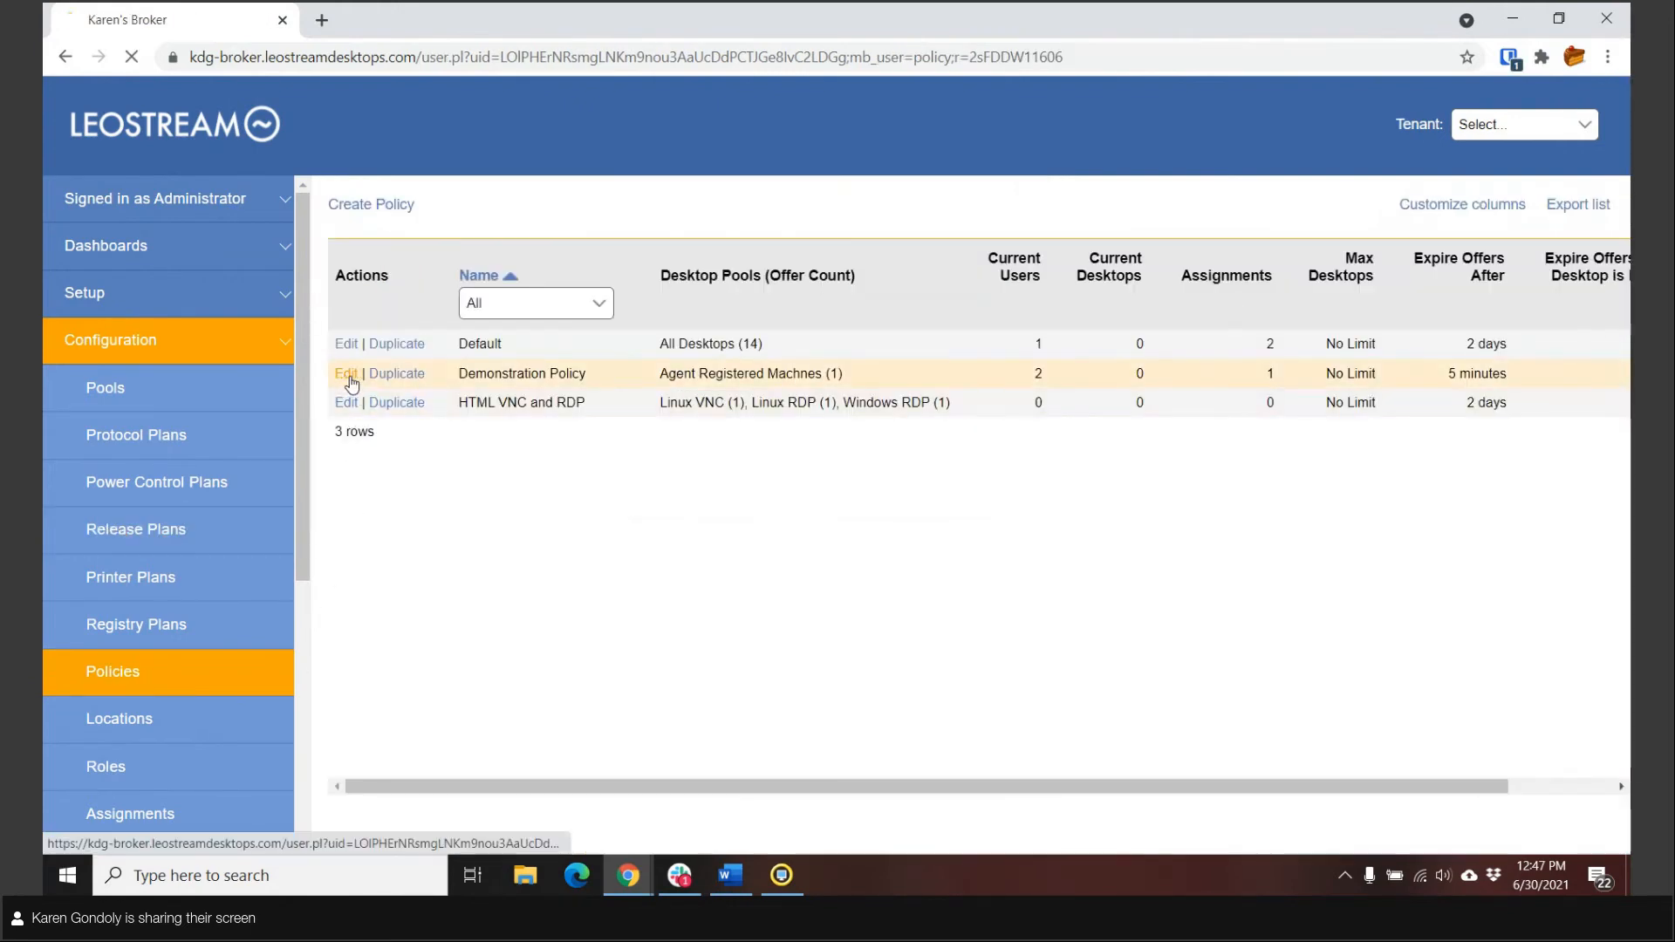
click(347, 374)
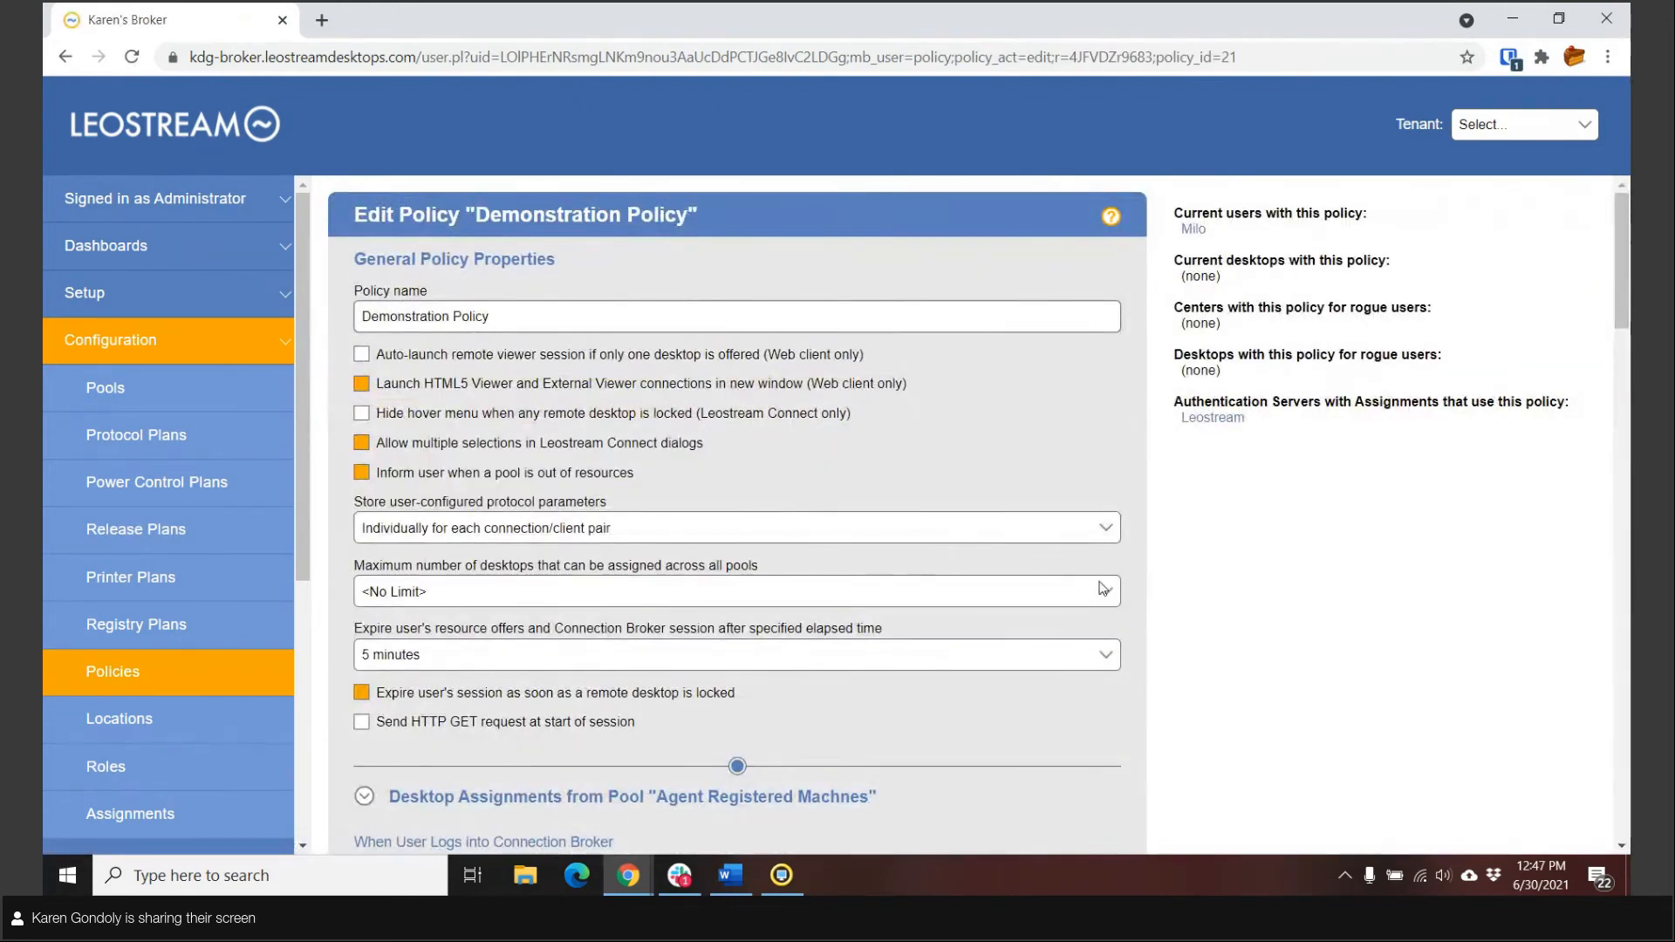
scroll(1085, 576, down, 6)
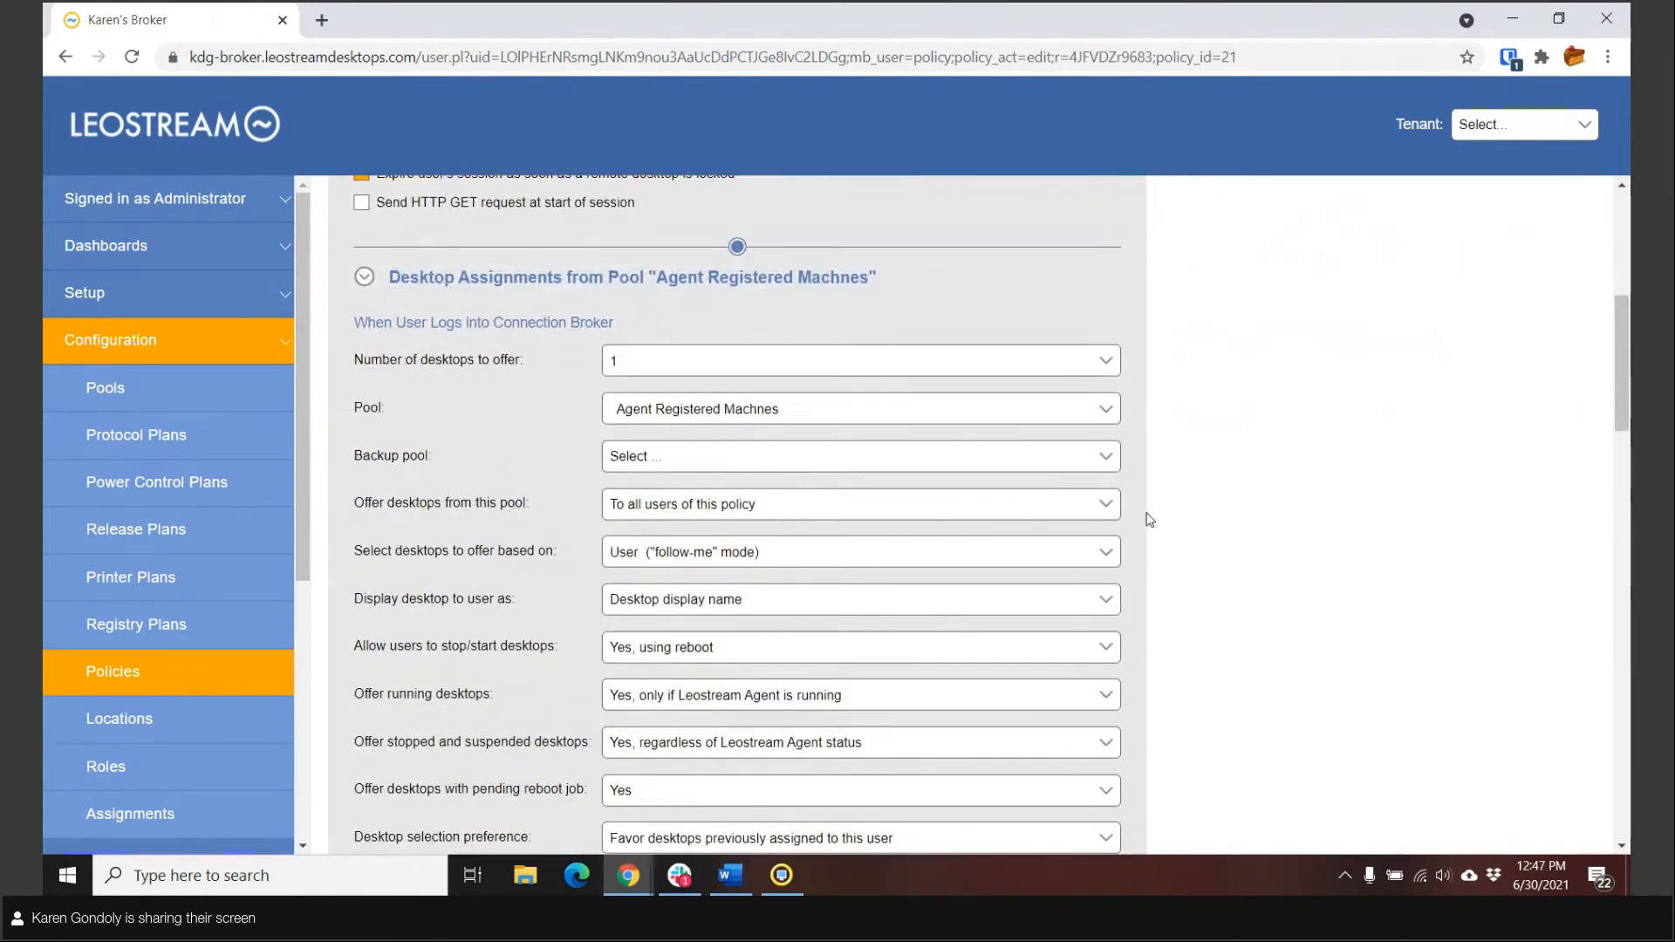
scroll(1148, 520, down, 6)
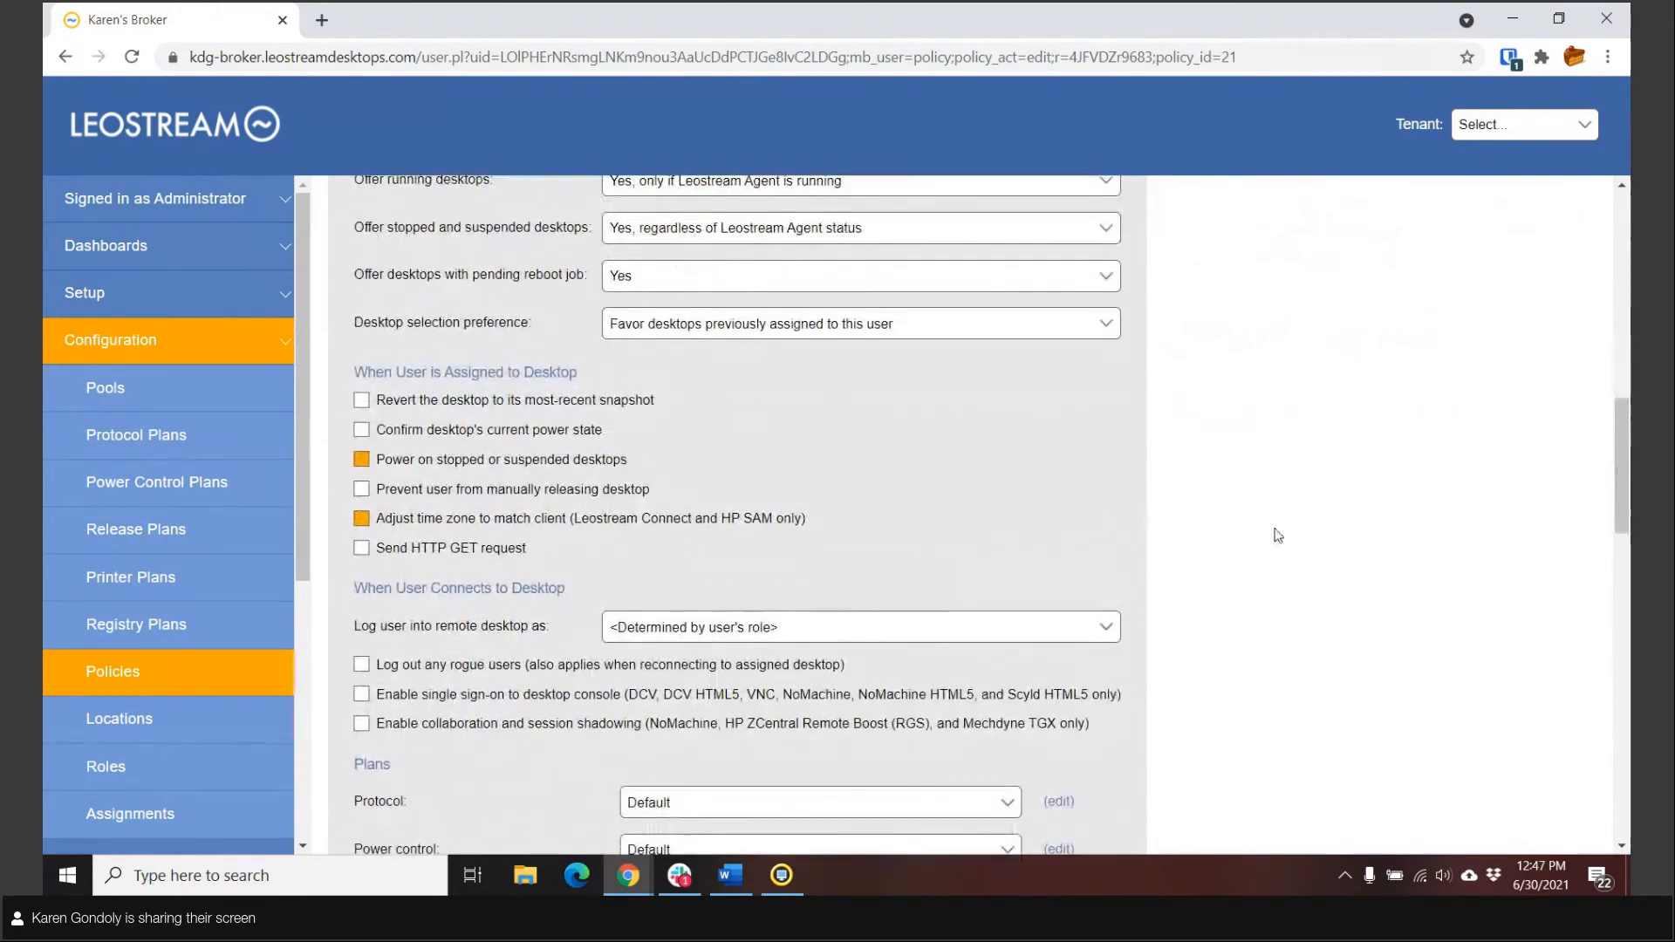
scroll(732, 617, down, 3)
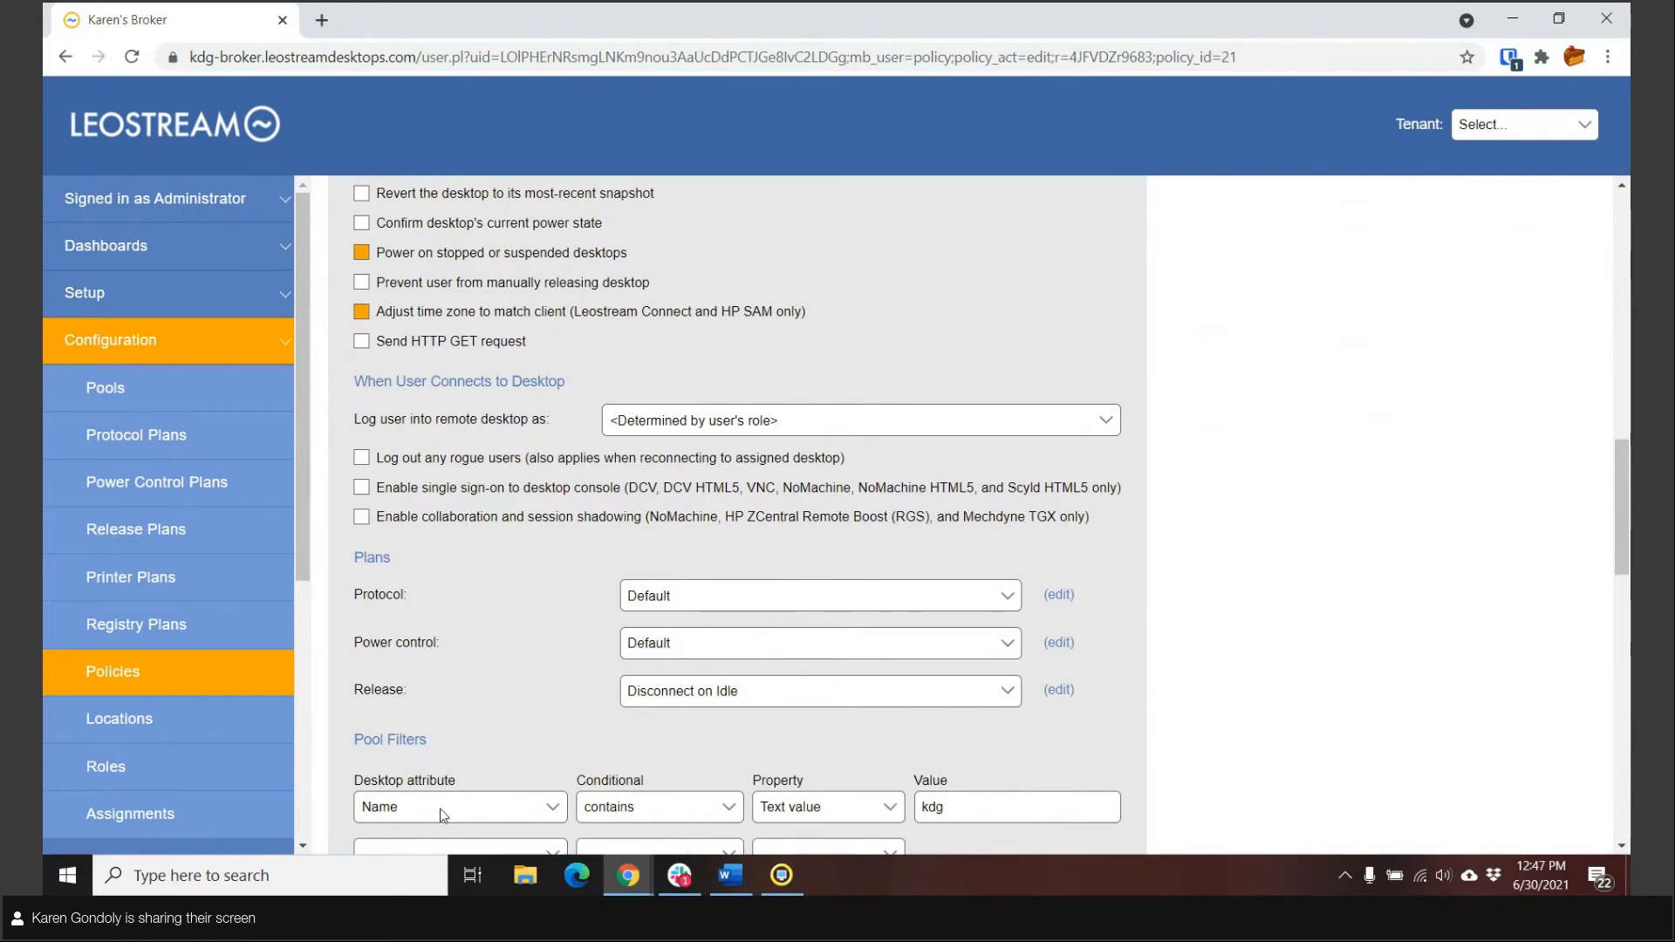
scroll(586, 698, down, 1)
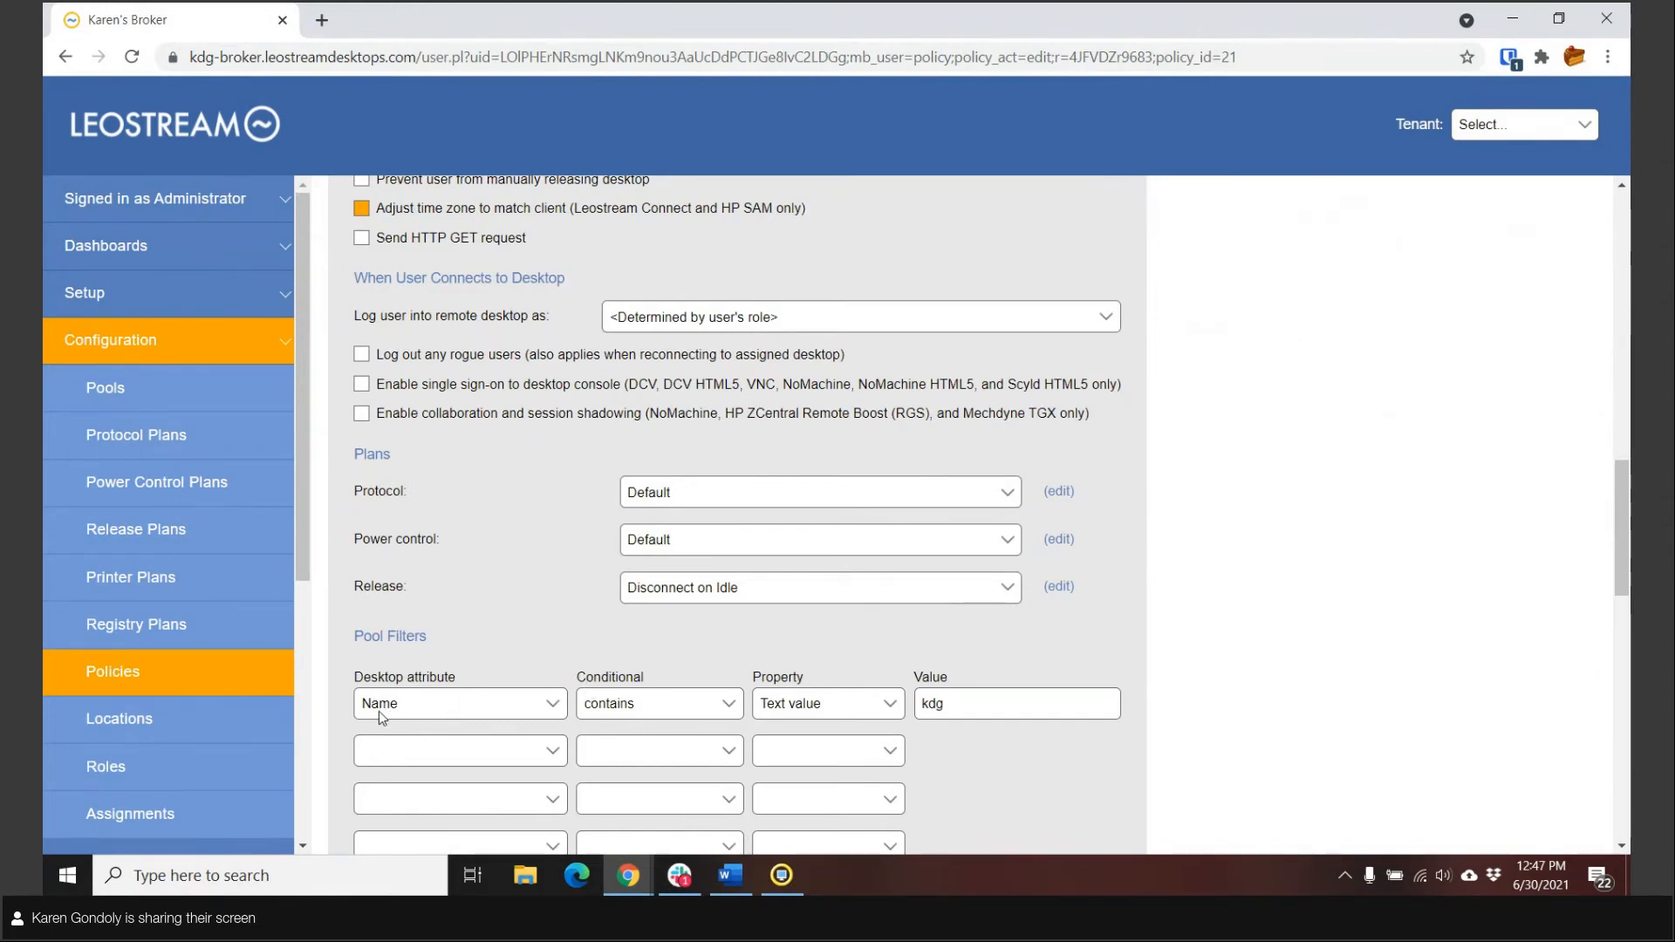
double_click(941, 703)
Step: Examine the Demonstration Policy's USB Device Management section and the device classes available for USB passthrough
scroll(1183, 678, down, 7)
scroll(1184, 677, down, 6)
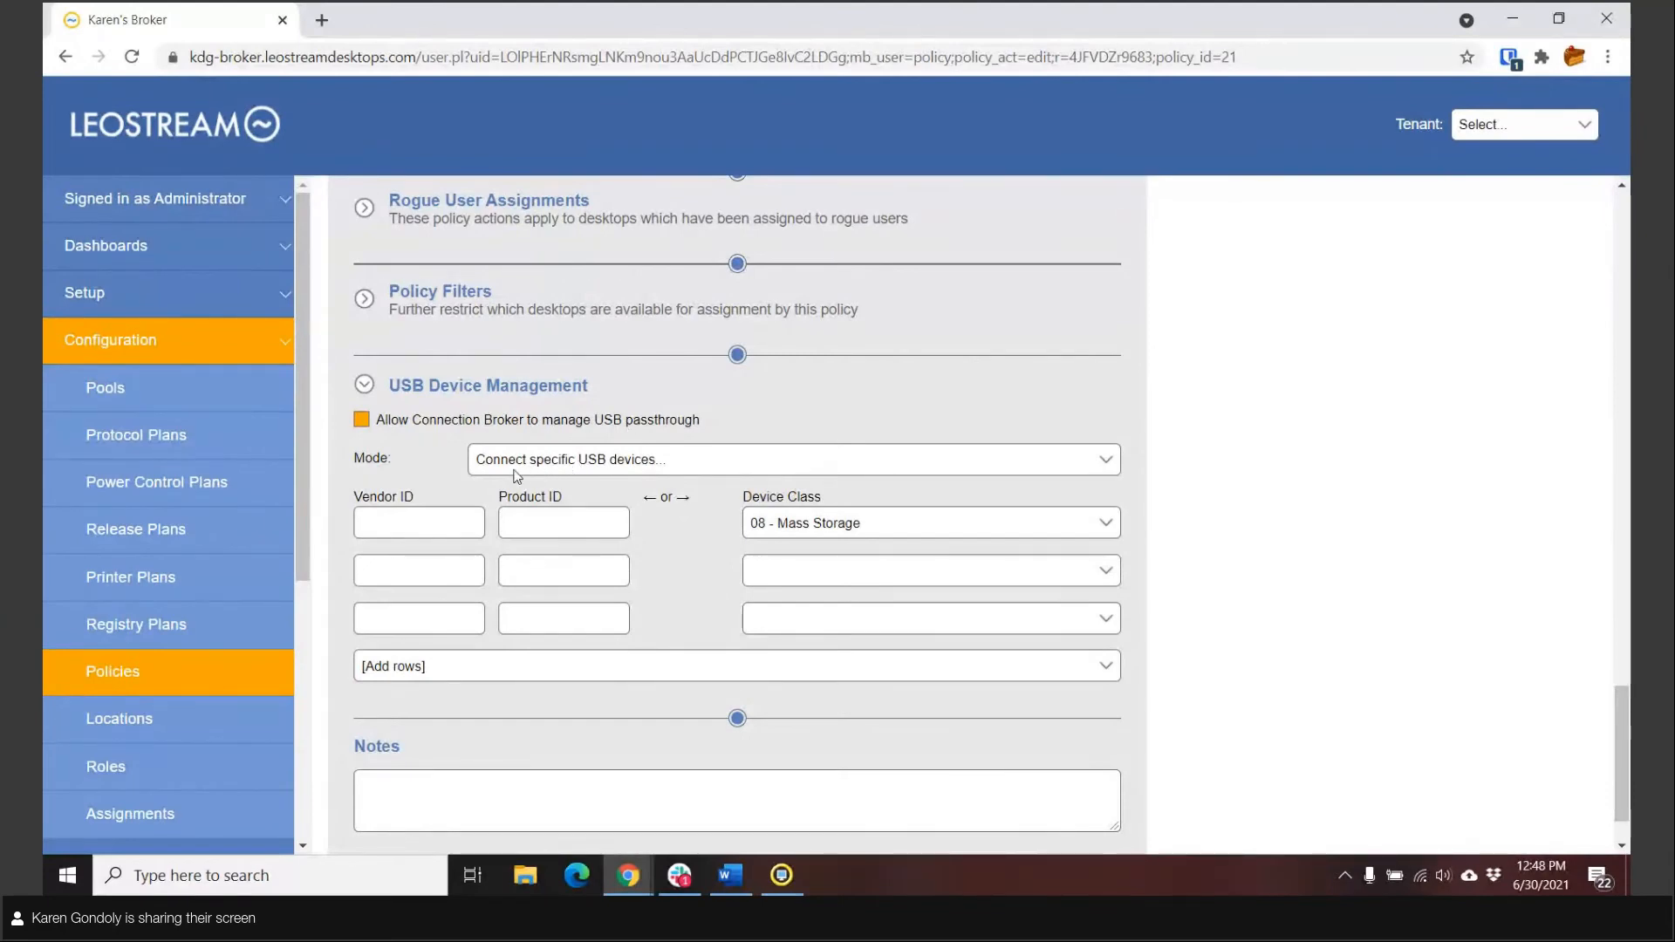
click(789, 530)
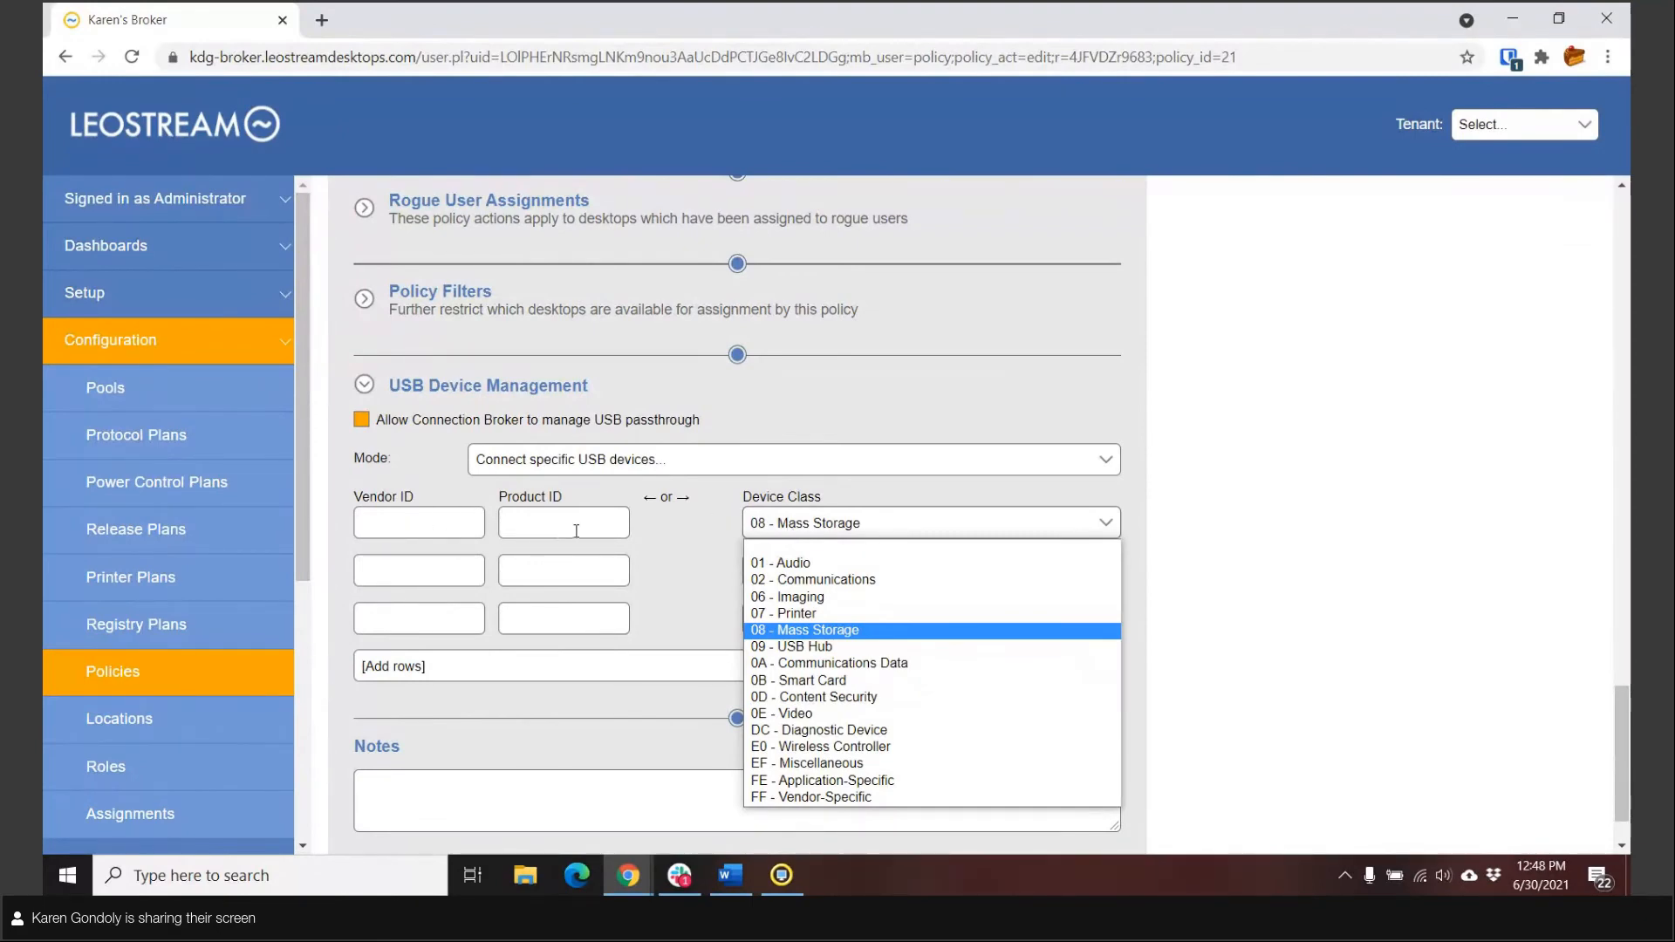
click(1181, 453)
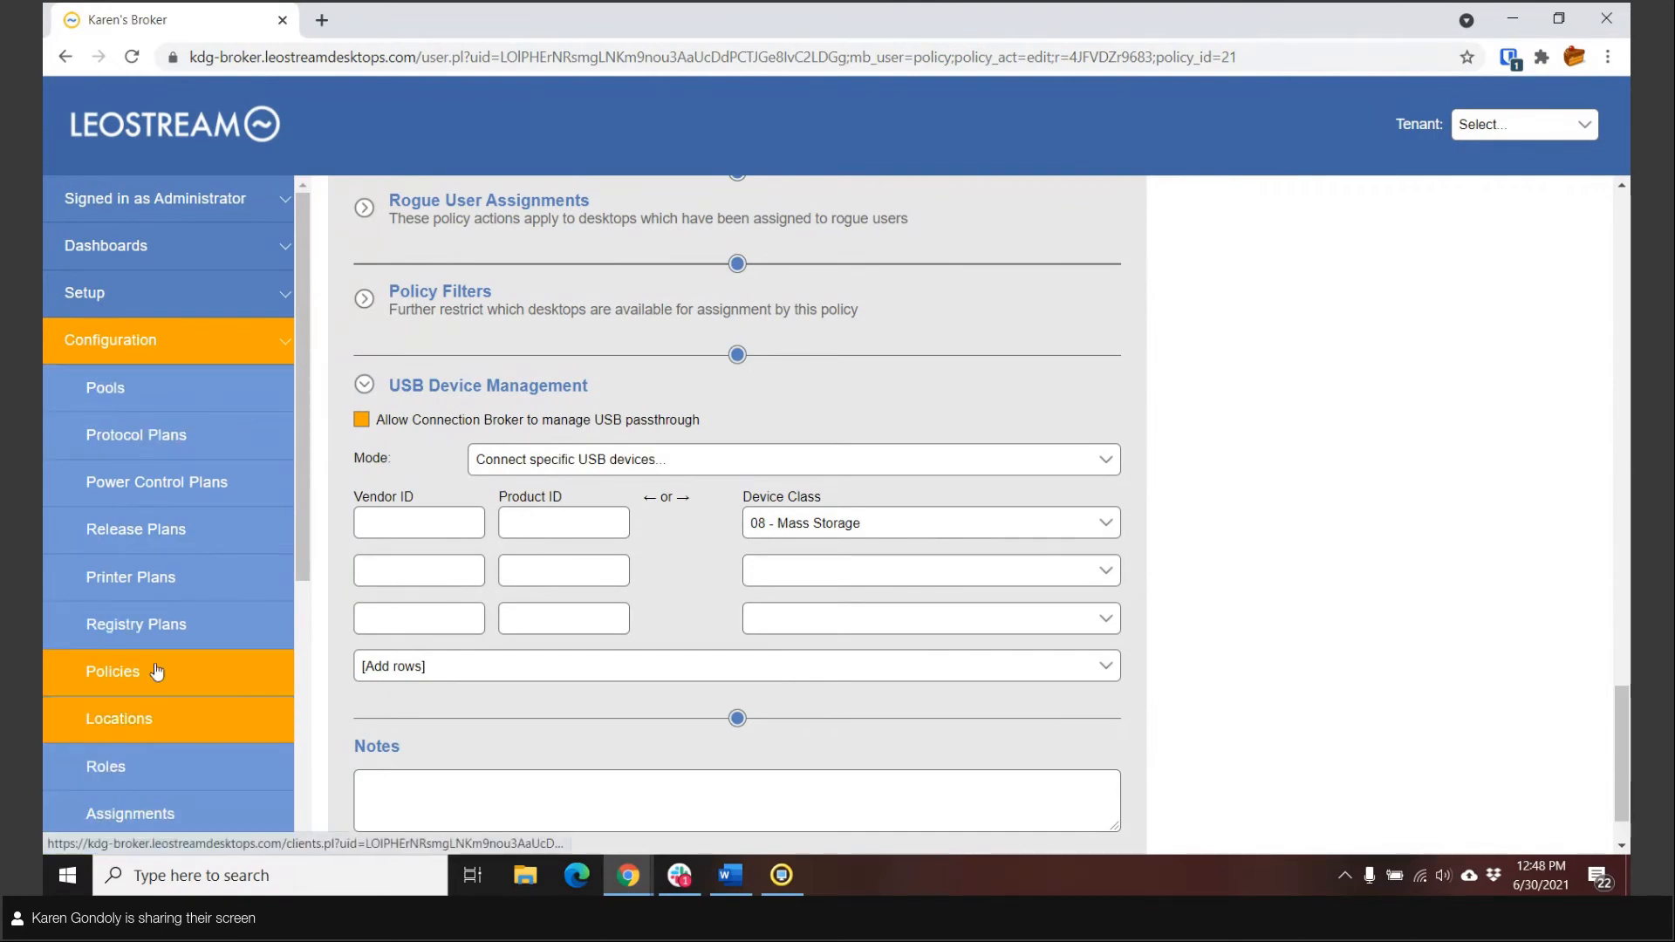
Step: Run a test login for the domain user and examine the matched assignment rule, policy, plans and offered desktop
click(144, 339)
click(142, 387)
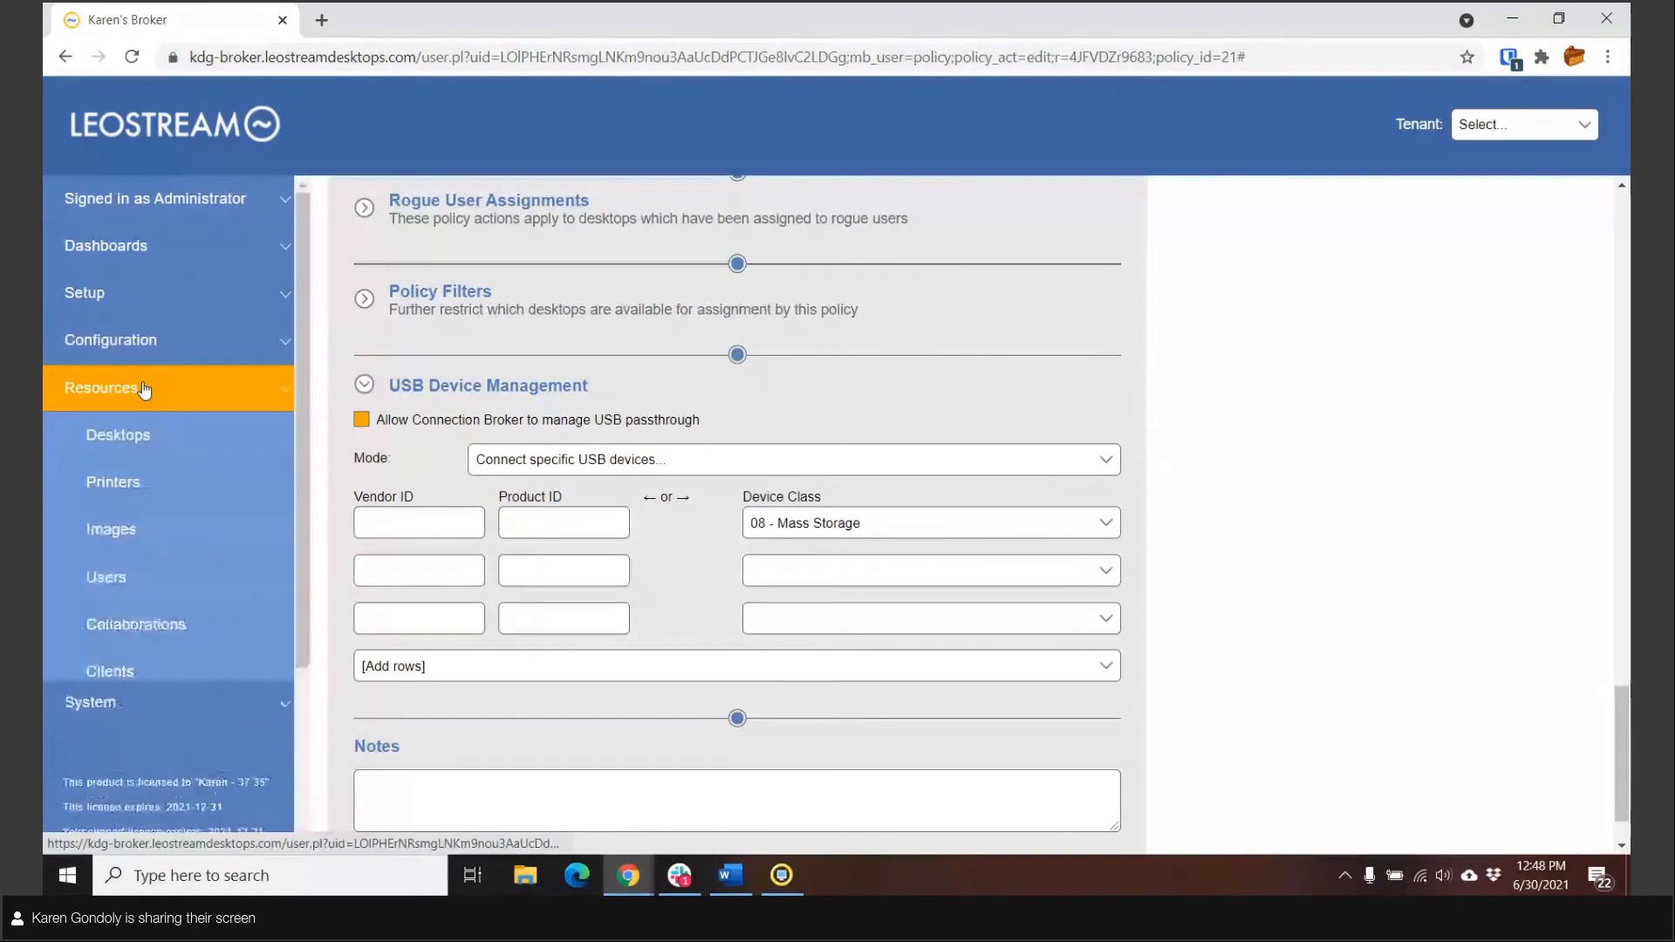
click(138, 580)
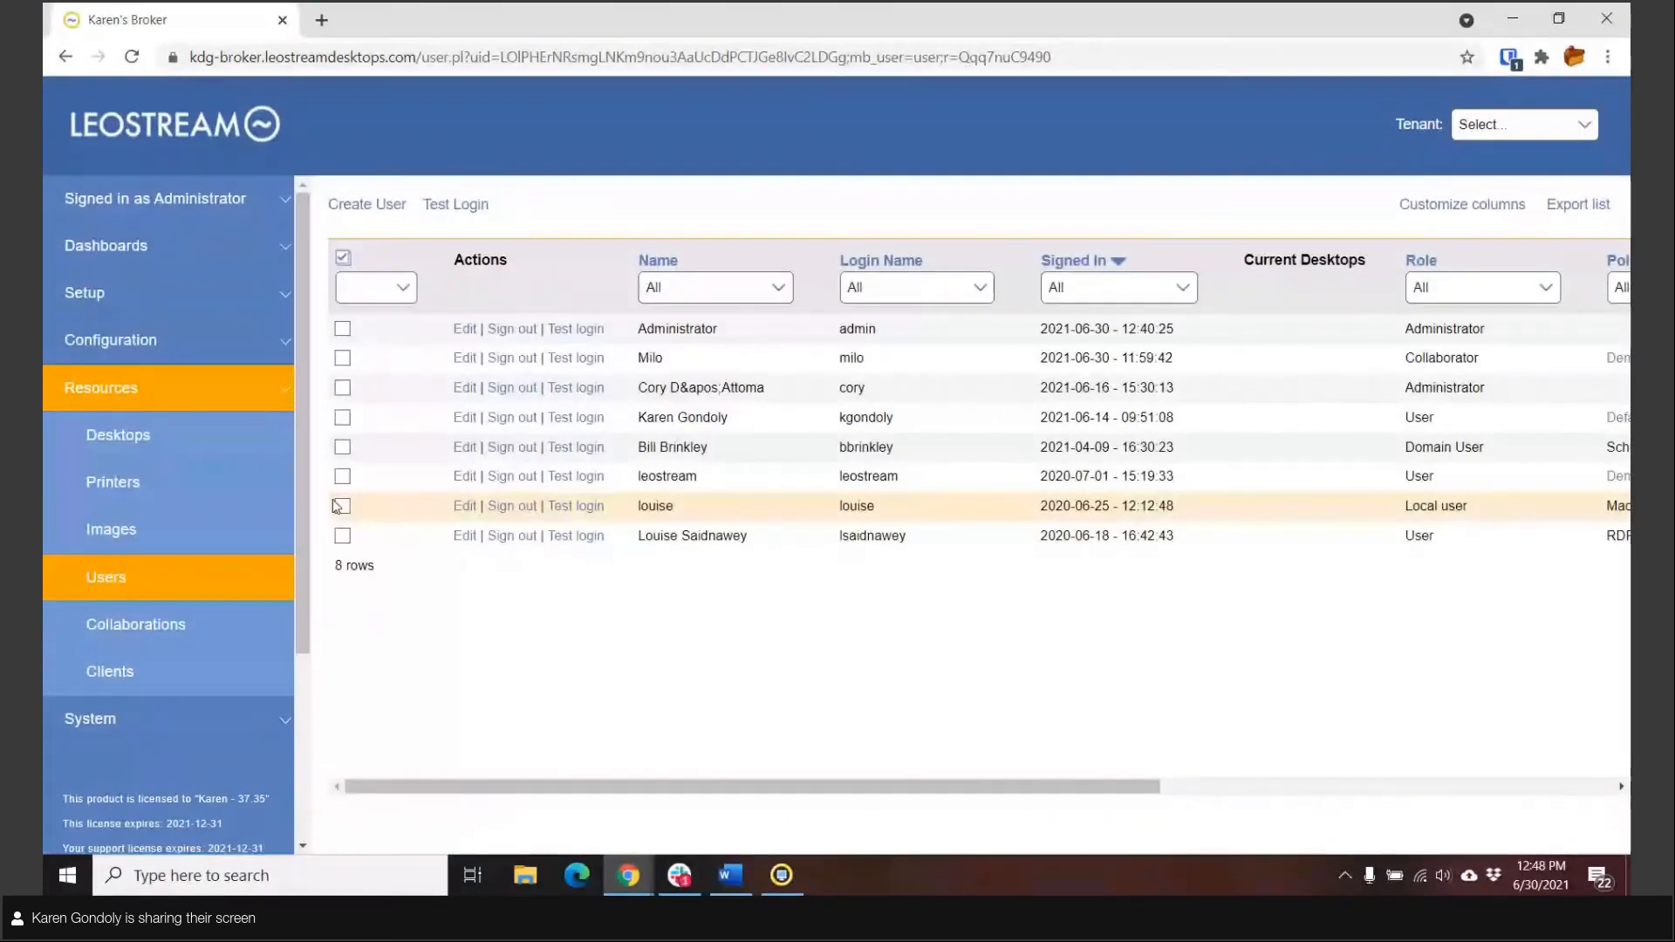
click(449, 213)
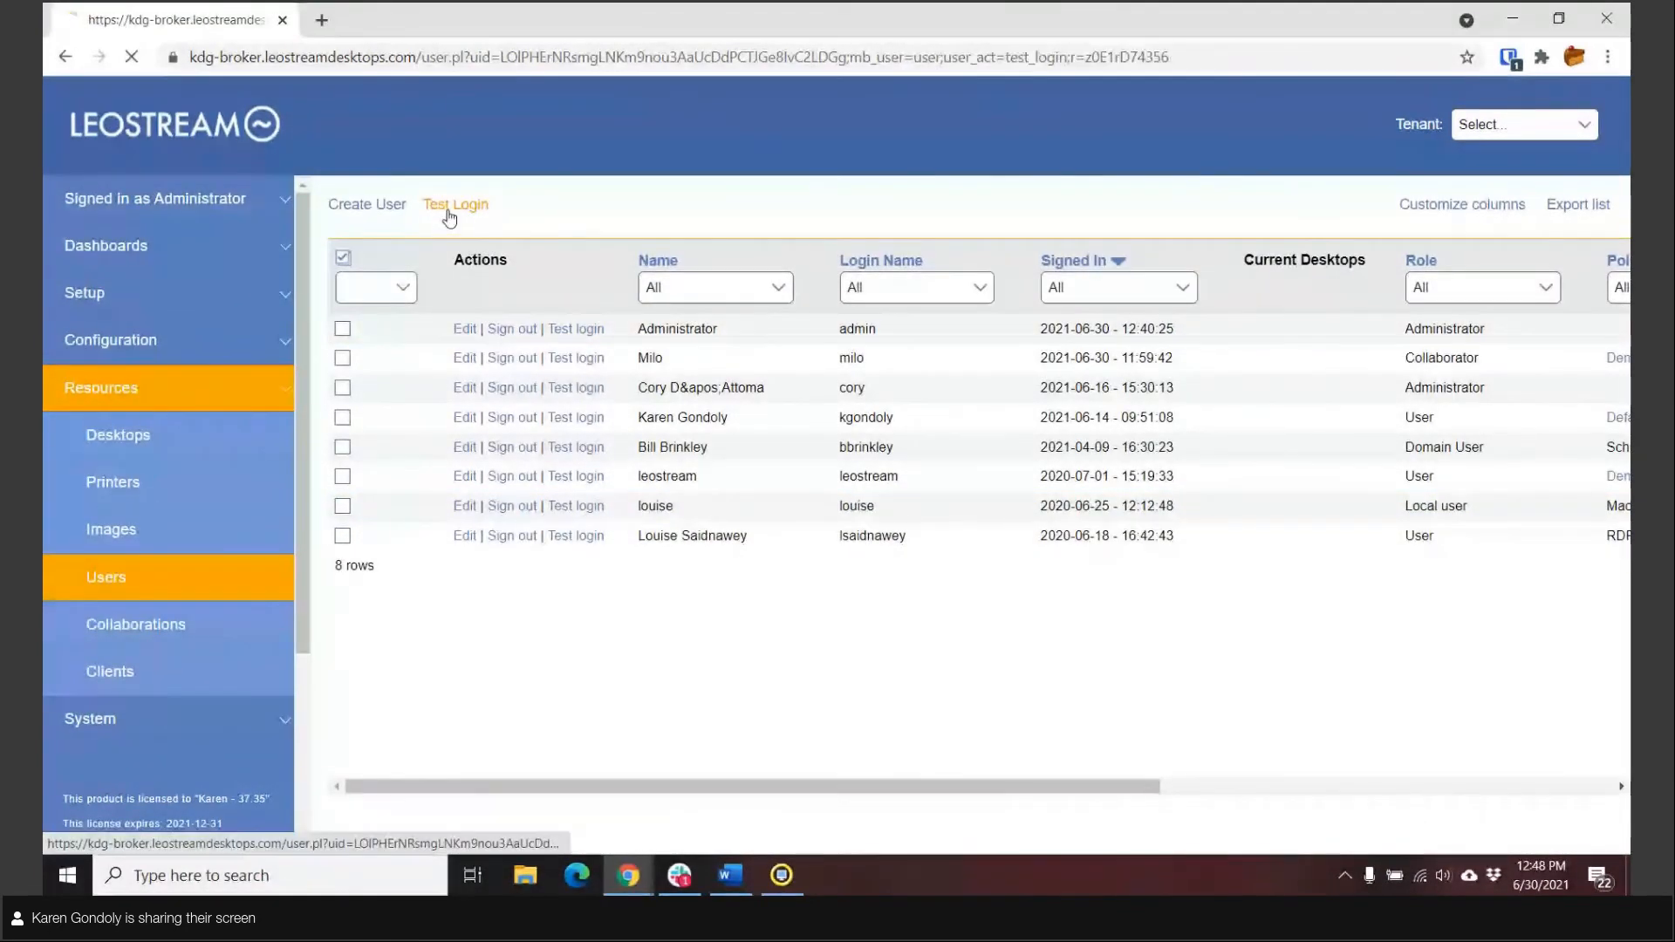
text(milo)
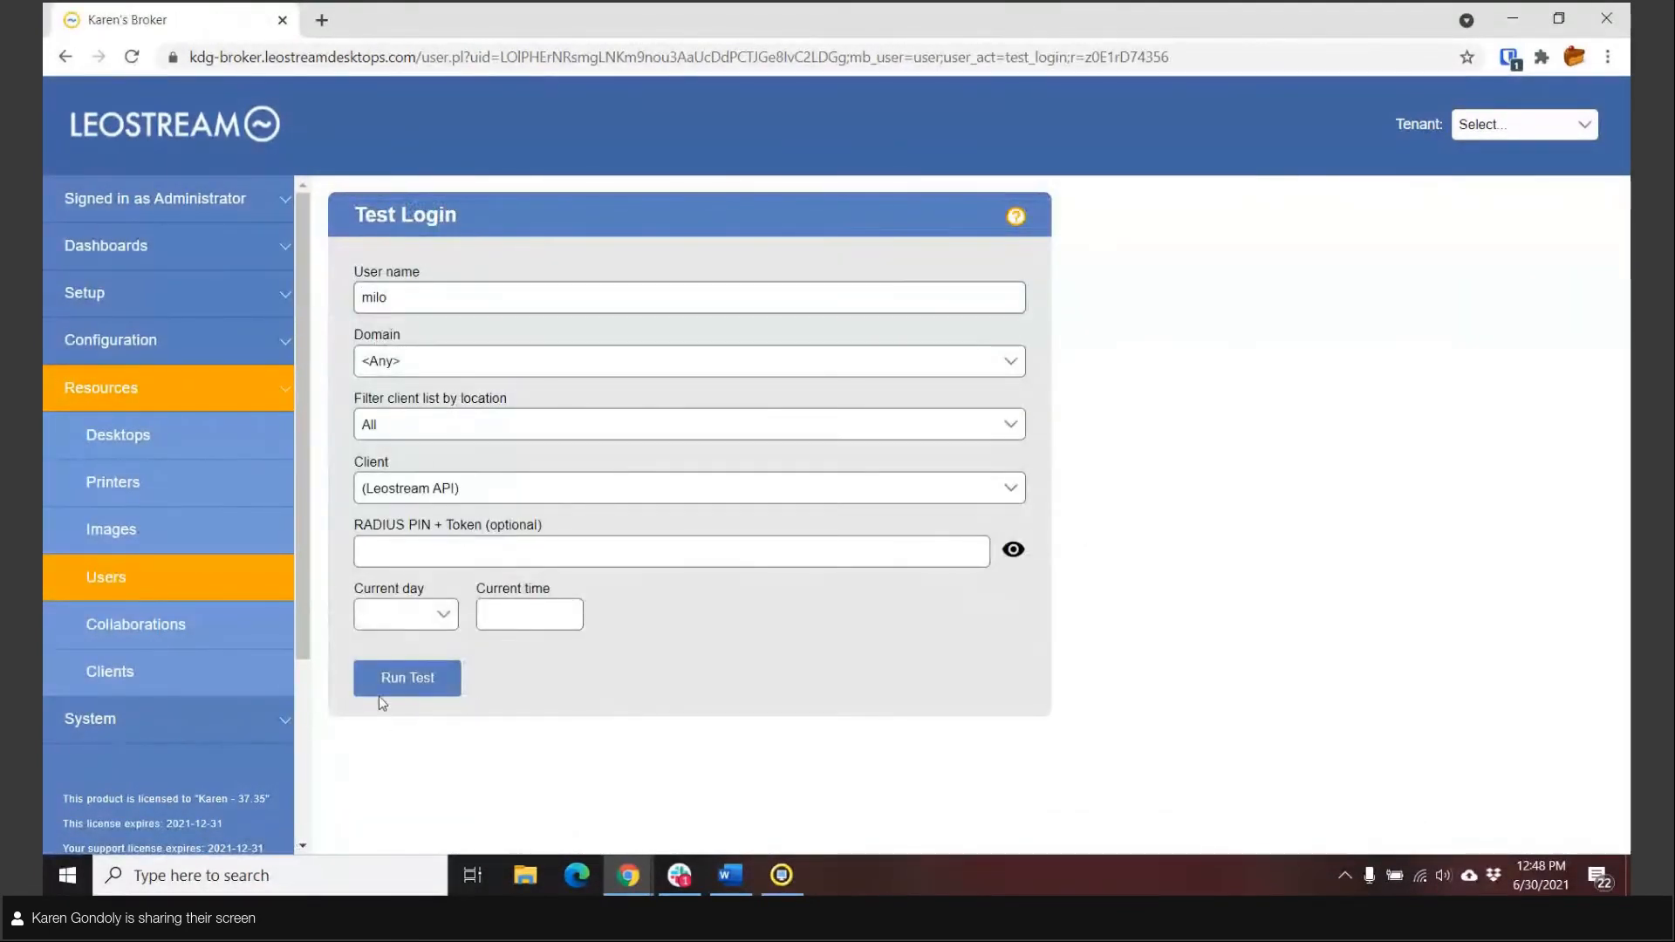
click(375, 679)
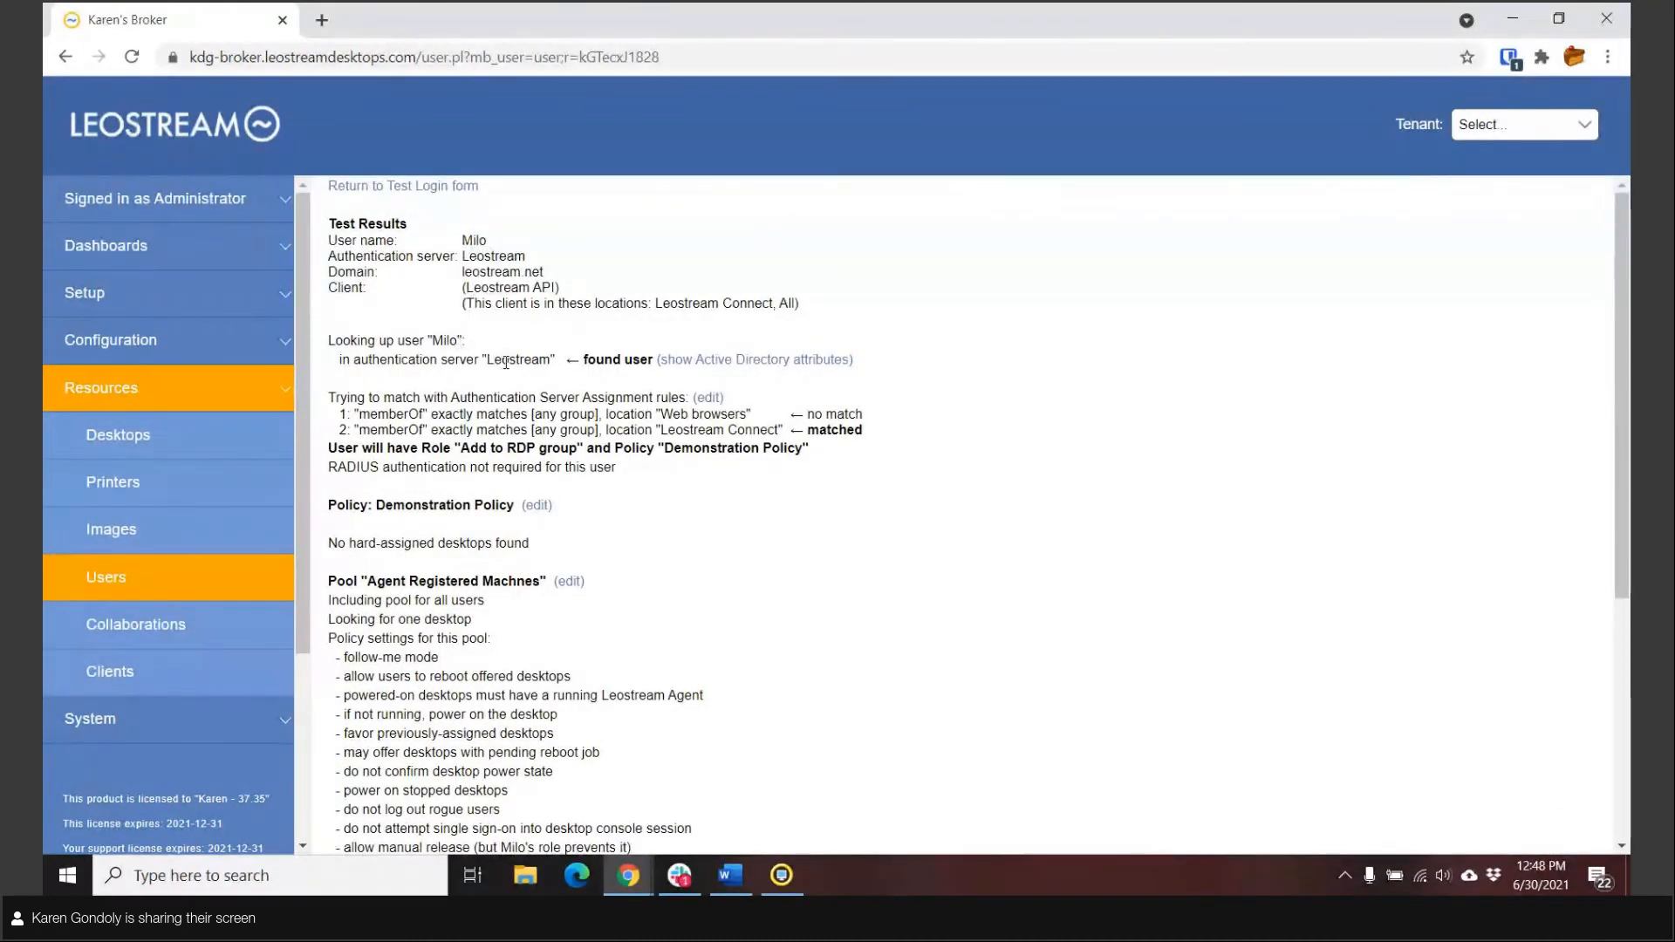
double_click(507, 362)
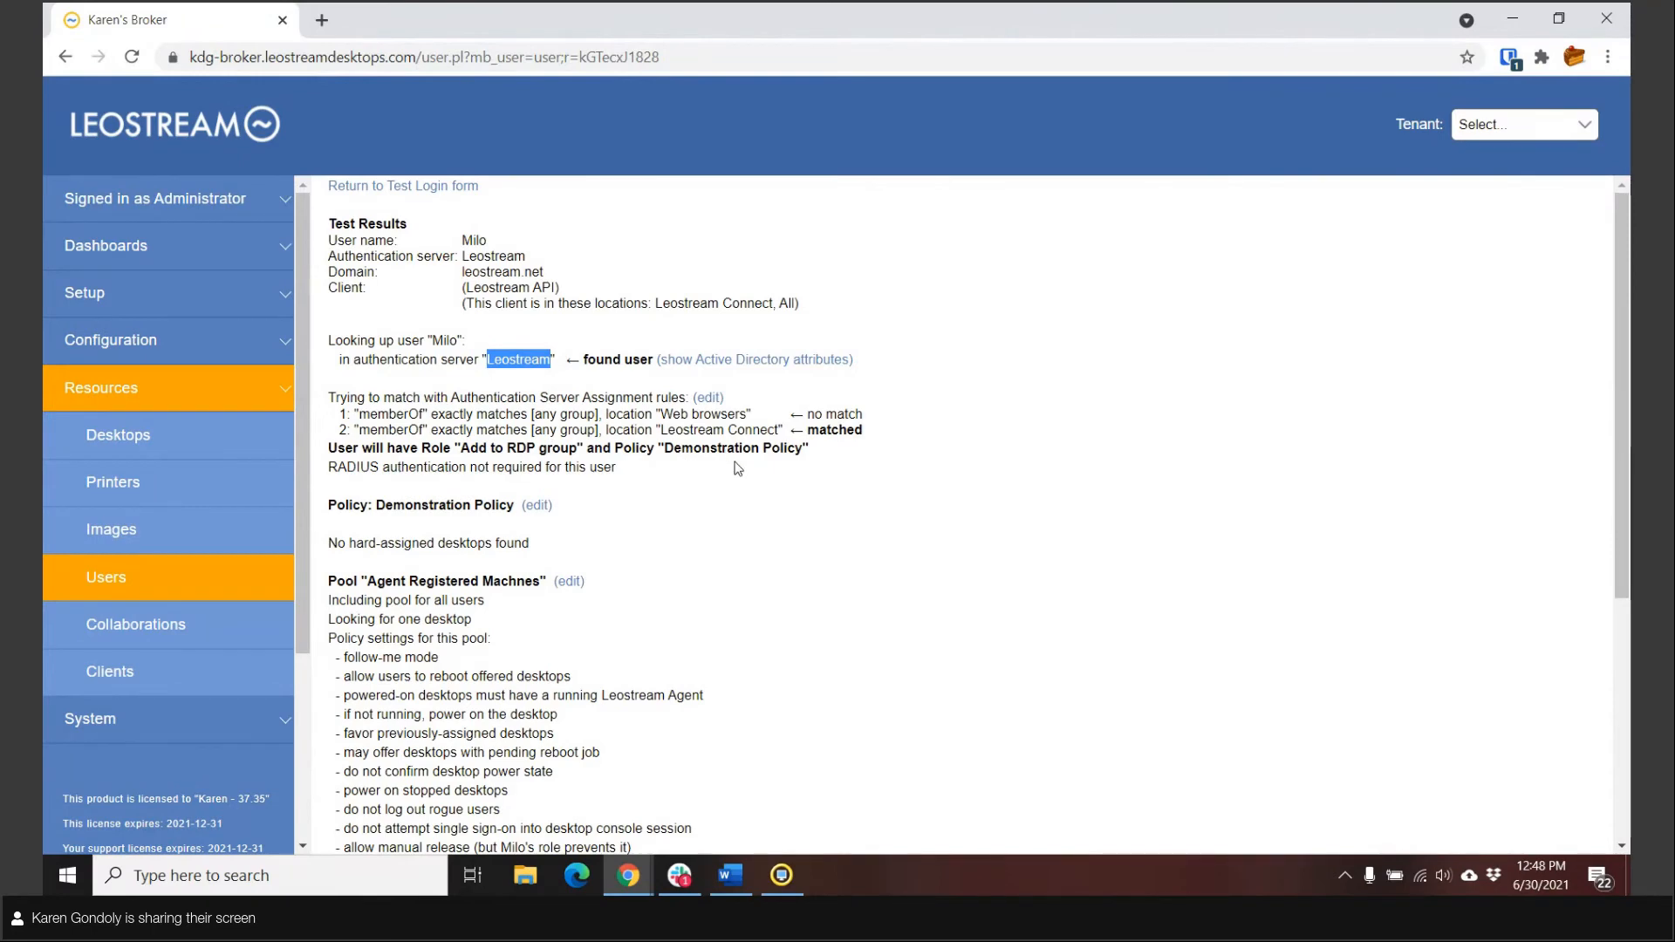
scroll(785, 506, down, 5)
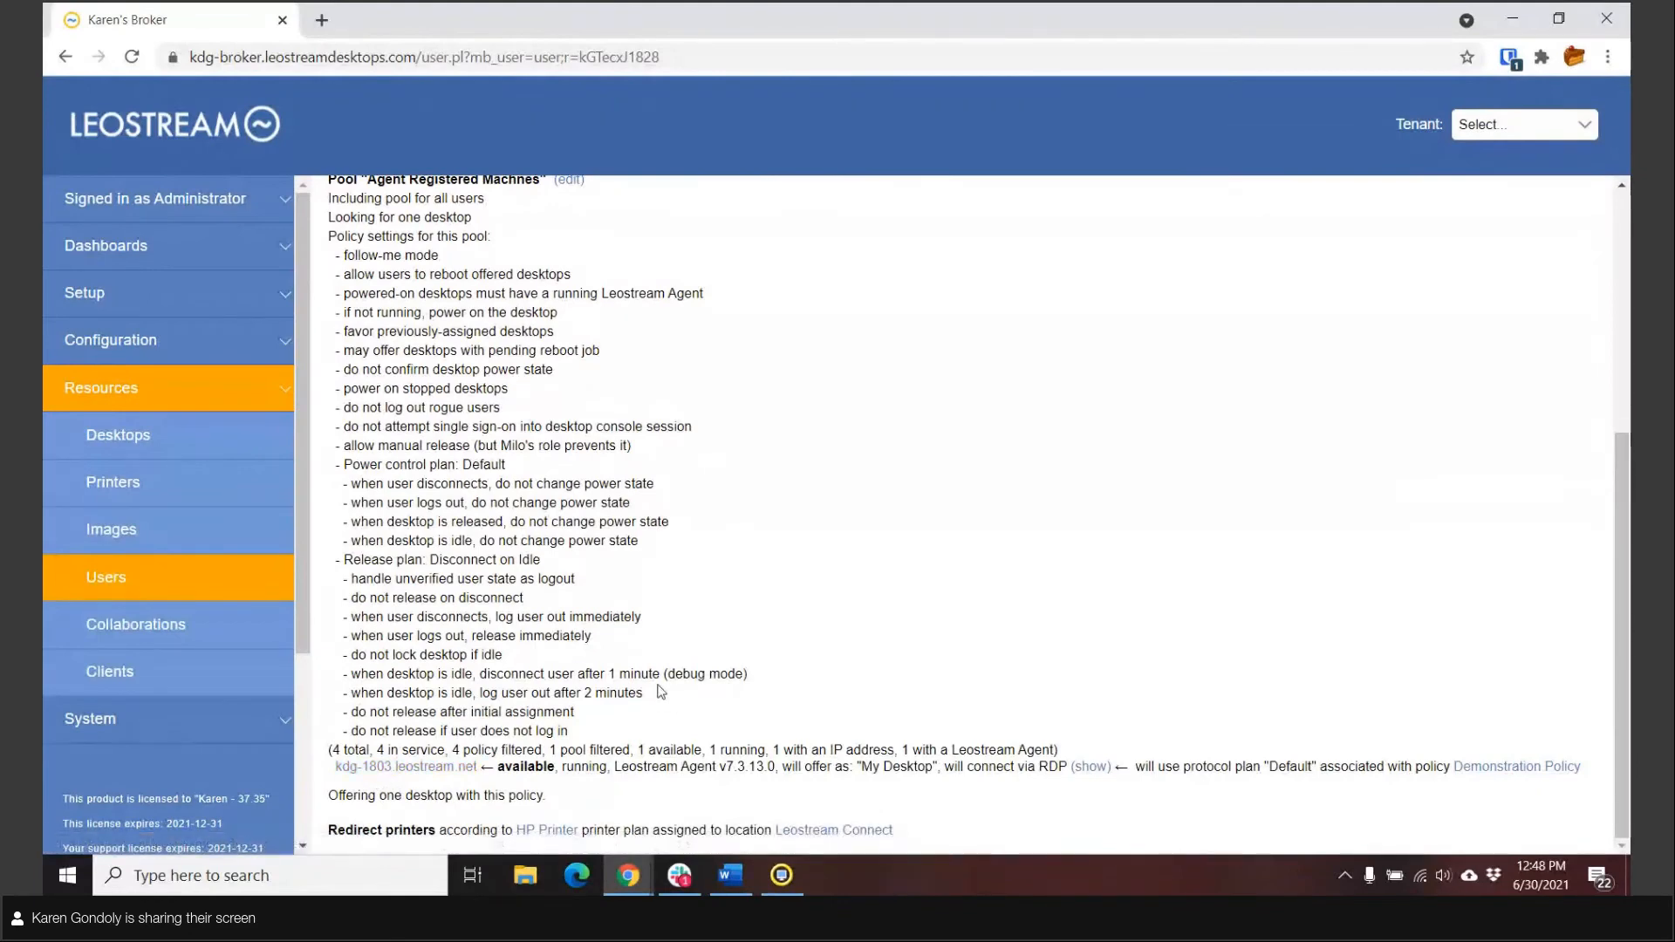
Step: Switch to Leostream Connect and log in to the leostream.net domain with the user name and account password
click(782, 876)
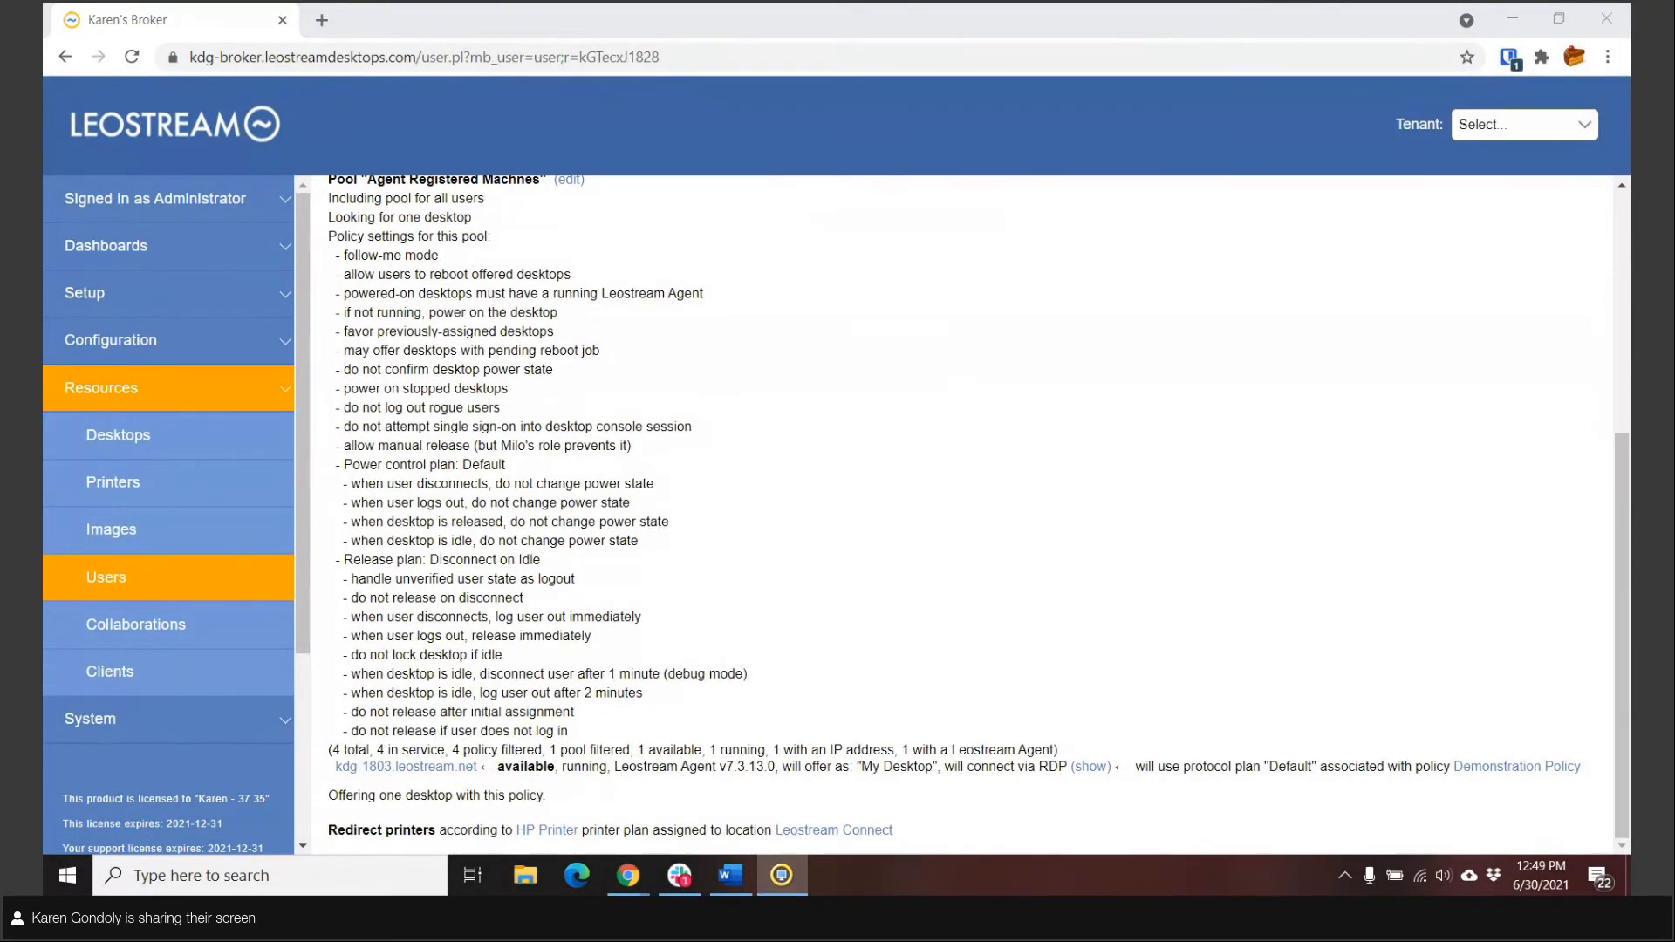
drag(821, 507, 843, 388)
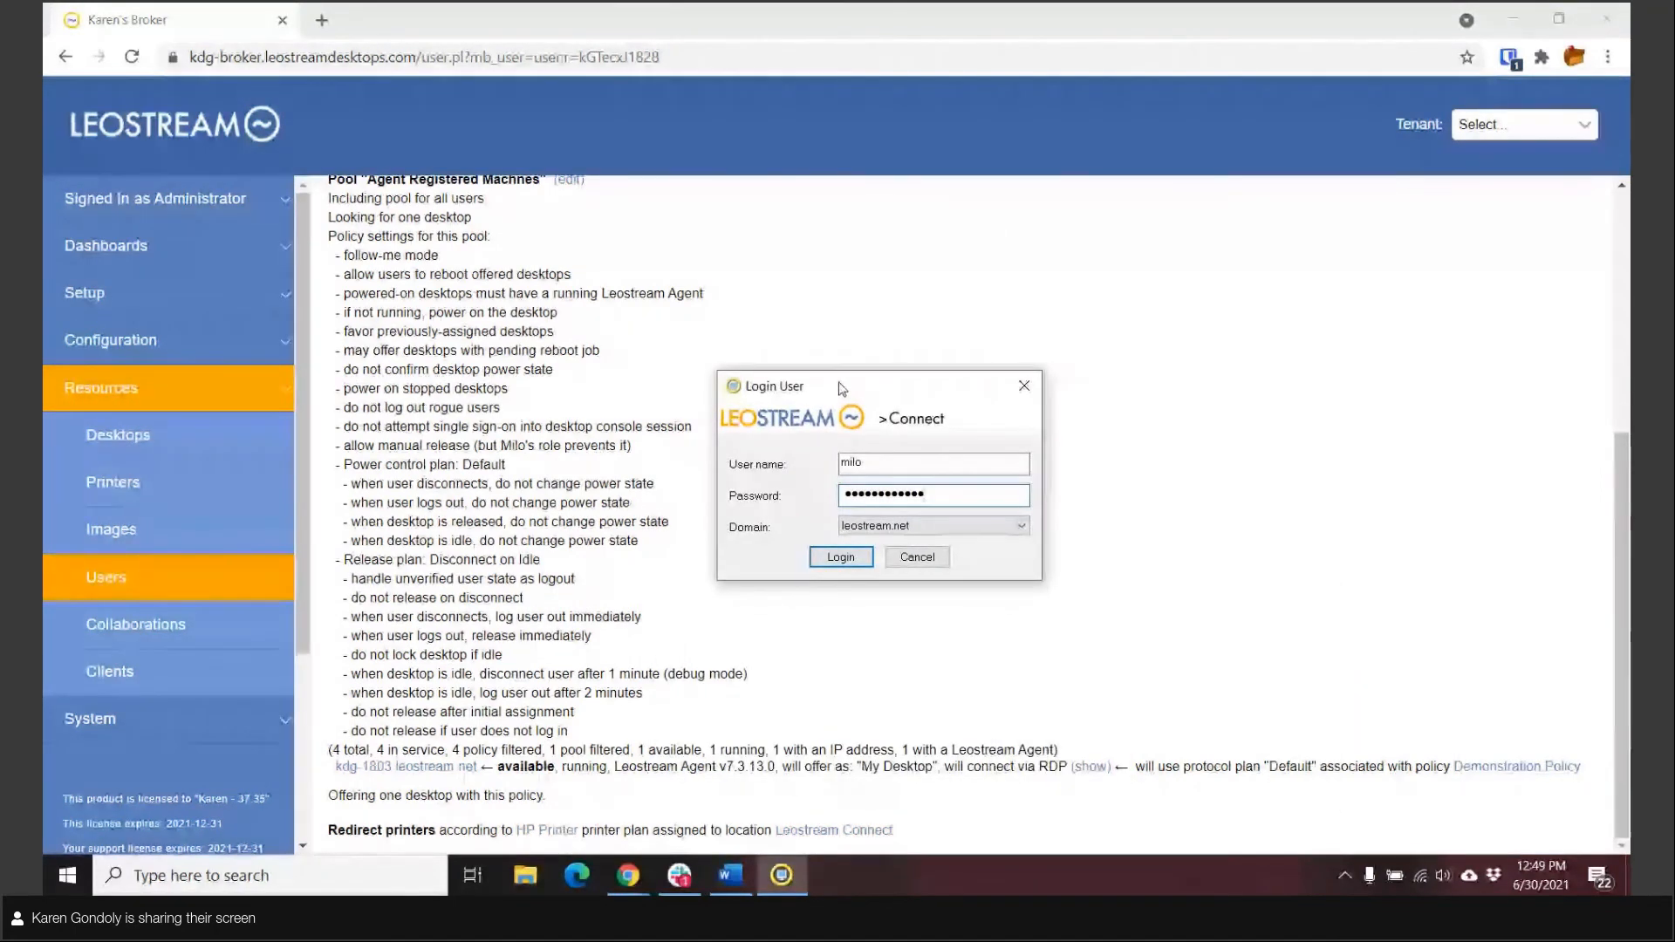
click(841, 559)
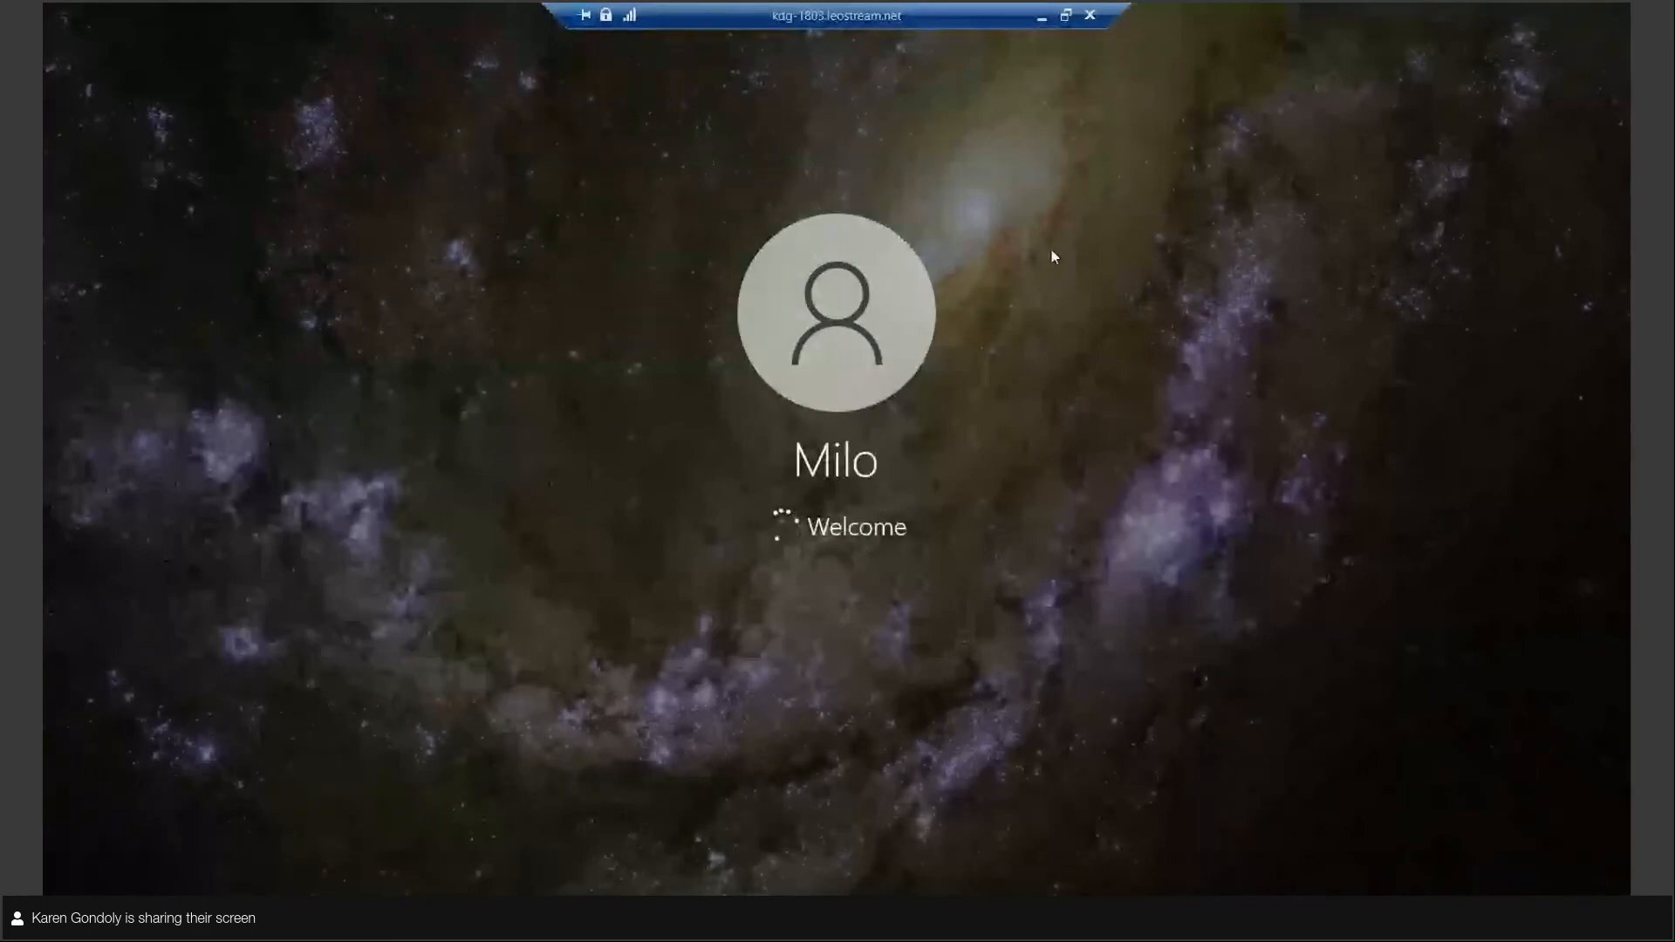
Step: Minimize the remote session and open the Connection Broker's system log to examine the login and desktop assignment events
click(1043, 21)
click(131, 735)
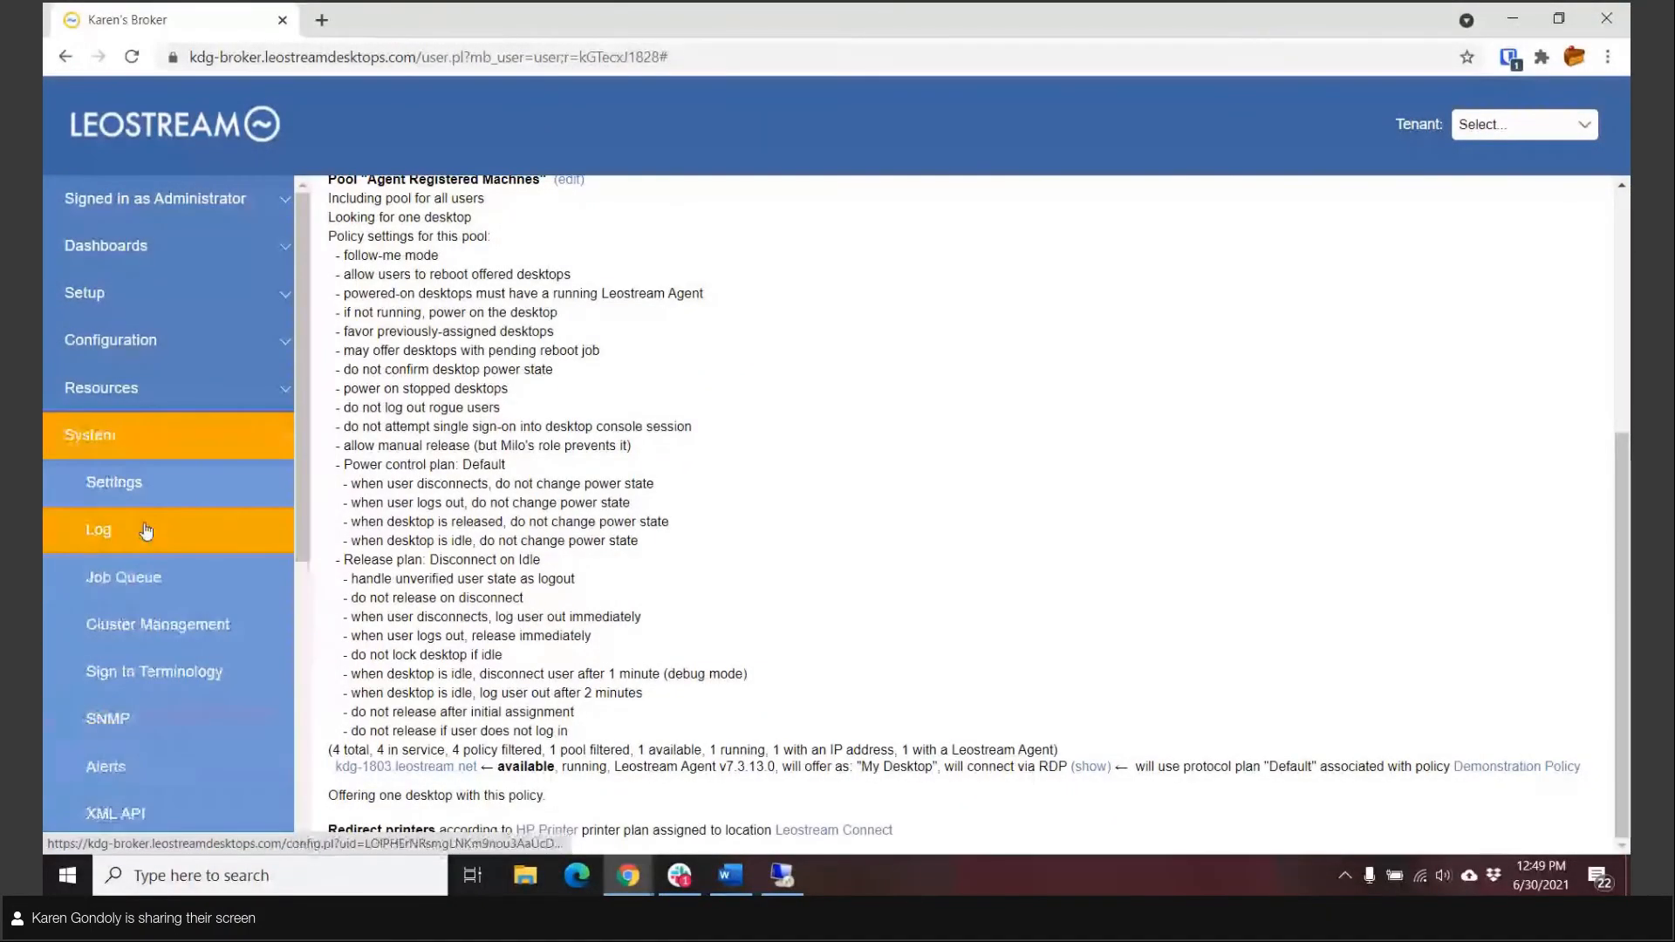
click(146, 530)
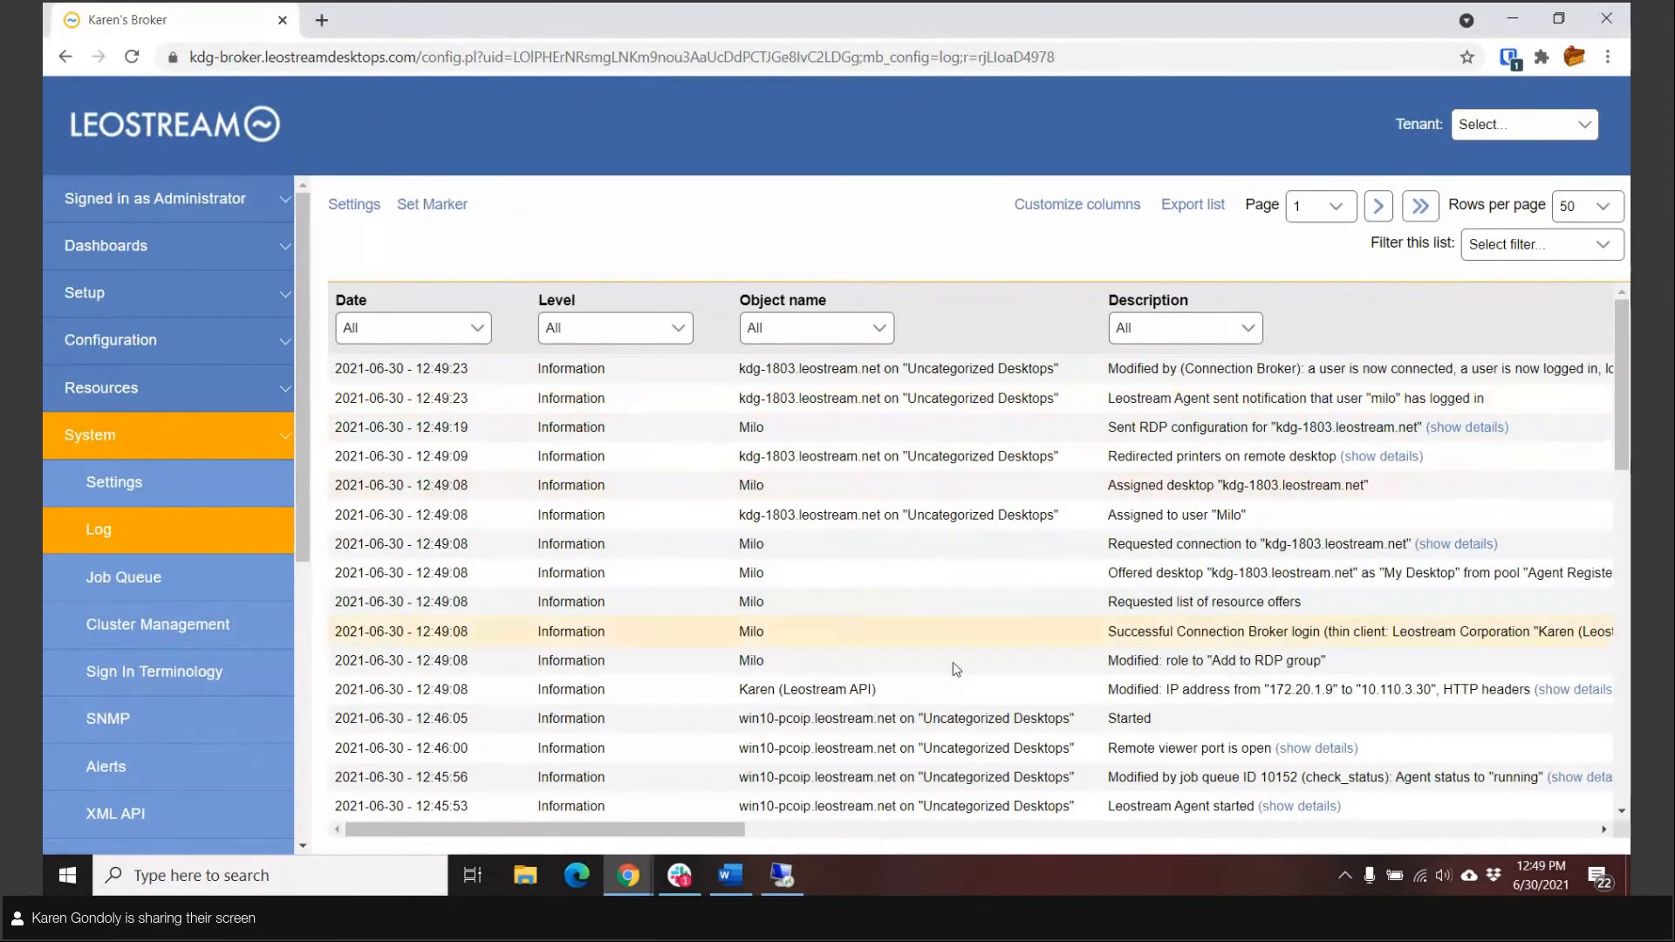
Step: Return to the kdg-1803 remote desktop, check its Printers & scanners settings for the redirected printer and minimize the session
click(789, 879)
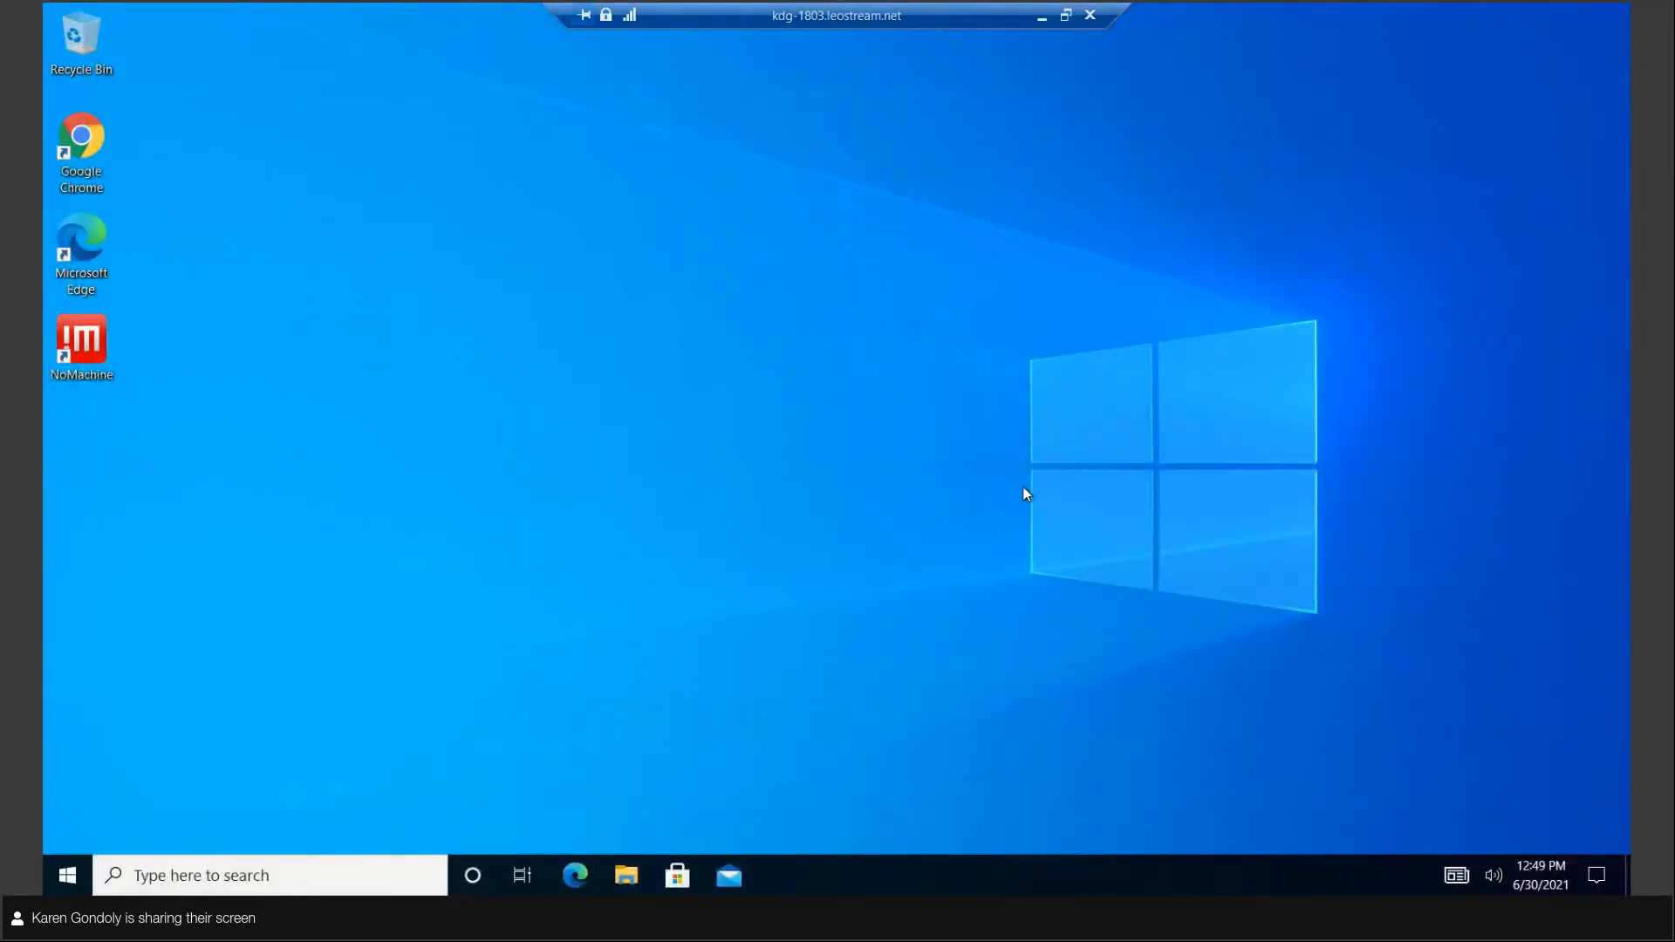
click(61, 875)
text(printer)
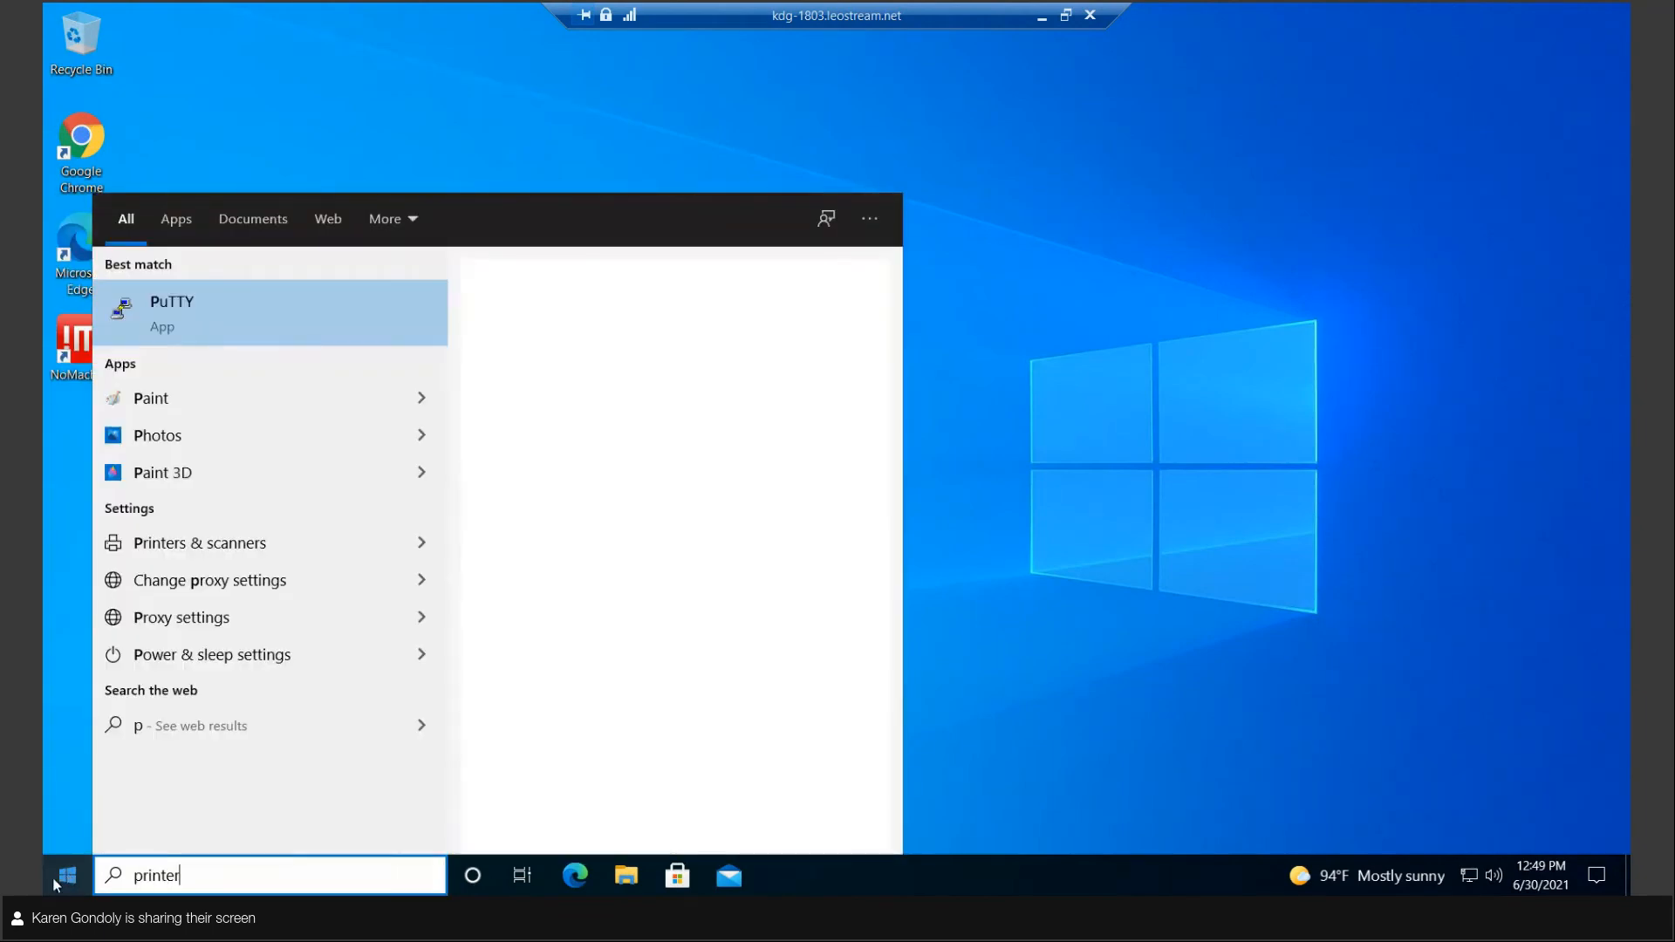
click(230, 328)
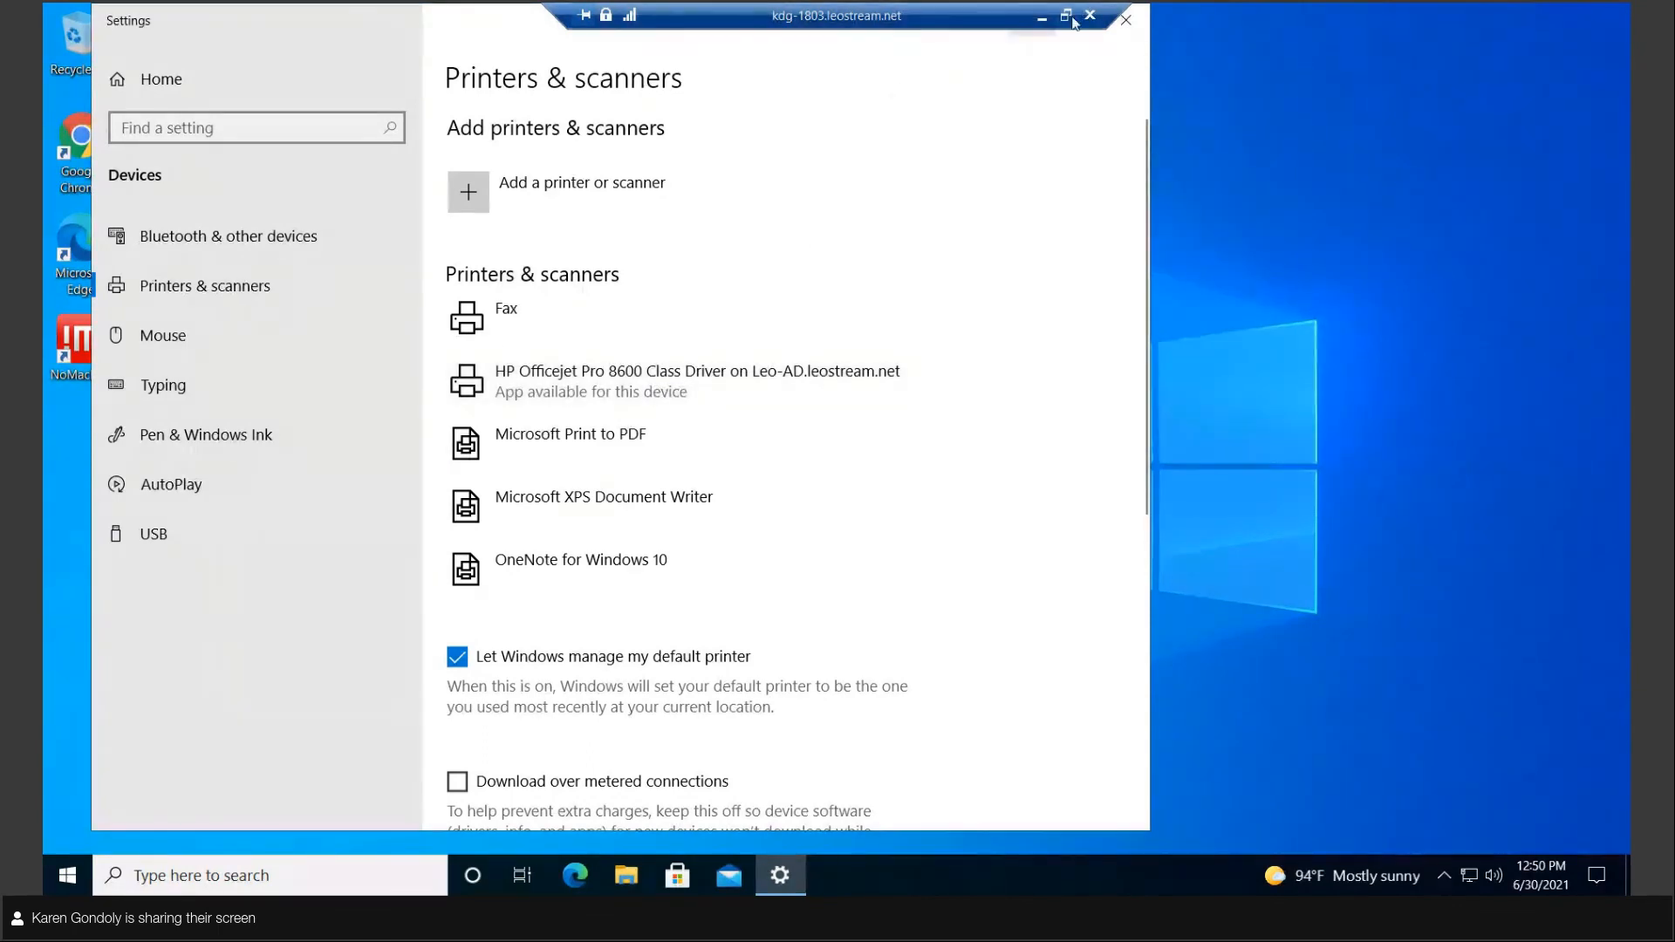
click(1042, 18)
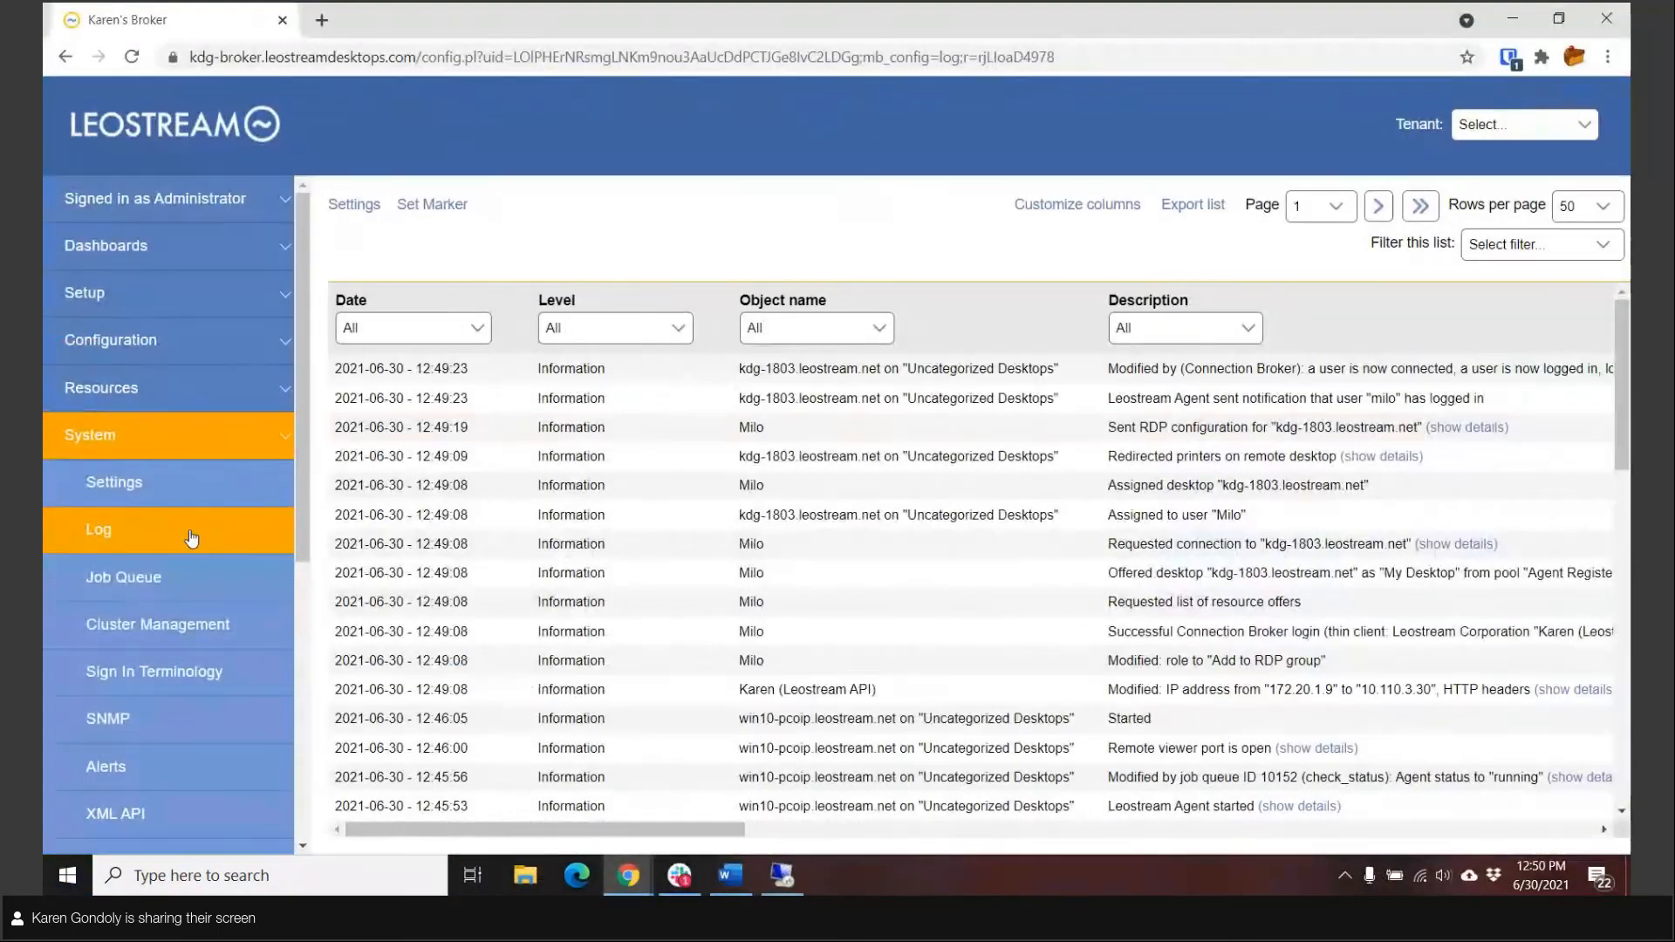
Step: Open the HP Printer plan in the Connection Broker's printer plans and examine its selected printers and default printer
click(192, 538)
click(92, 394)
click(110, 339)
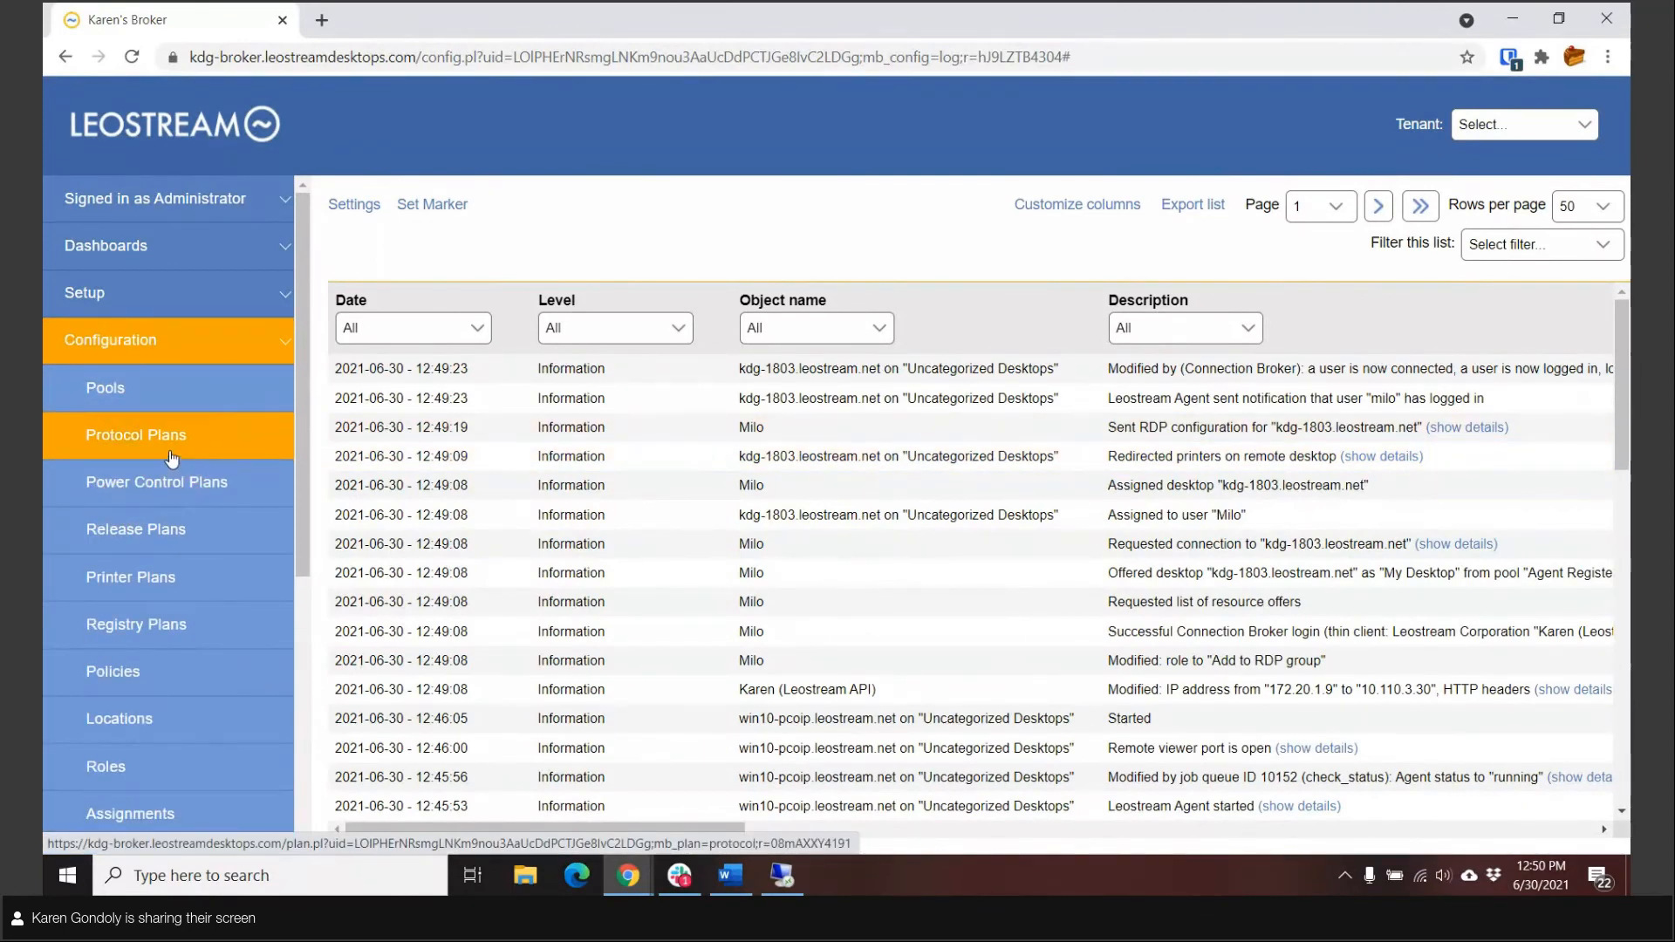
click(160, 583)
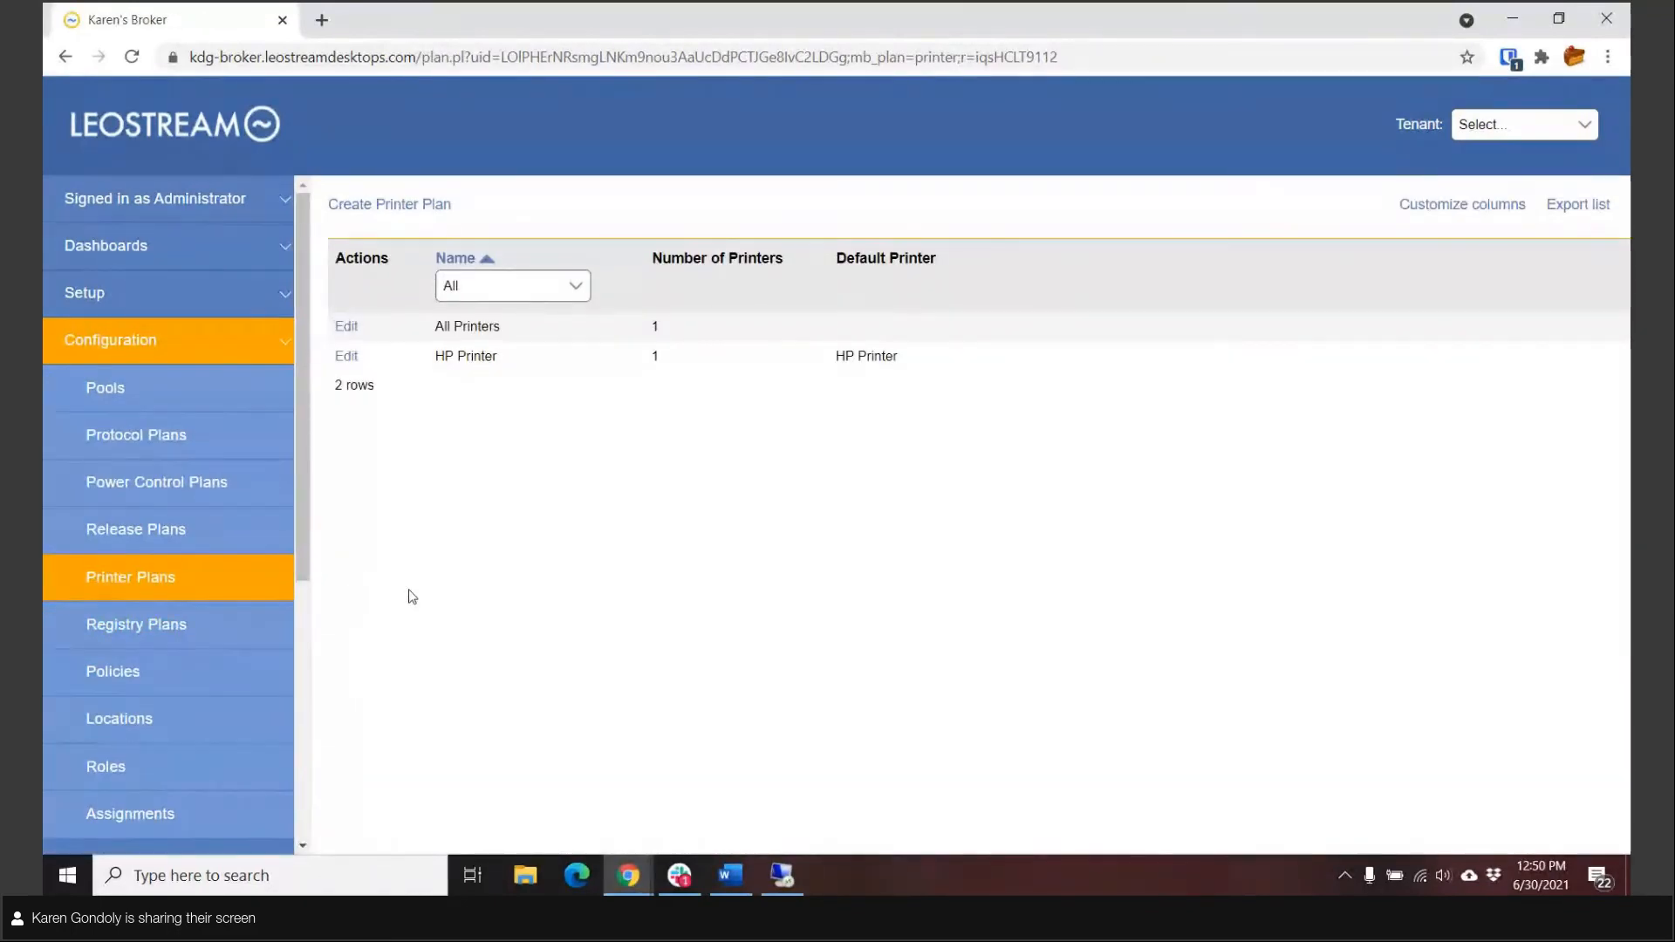
click(346, 356)
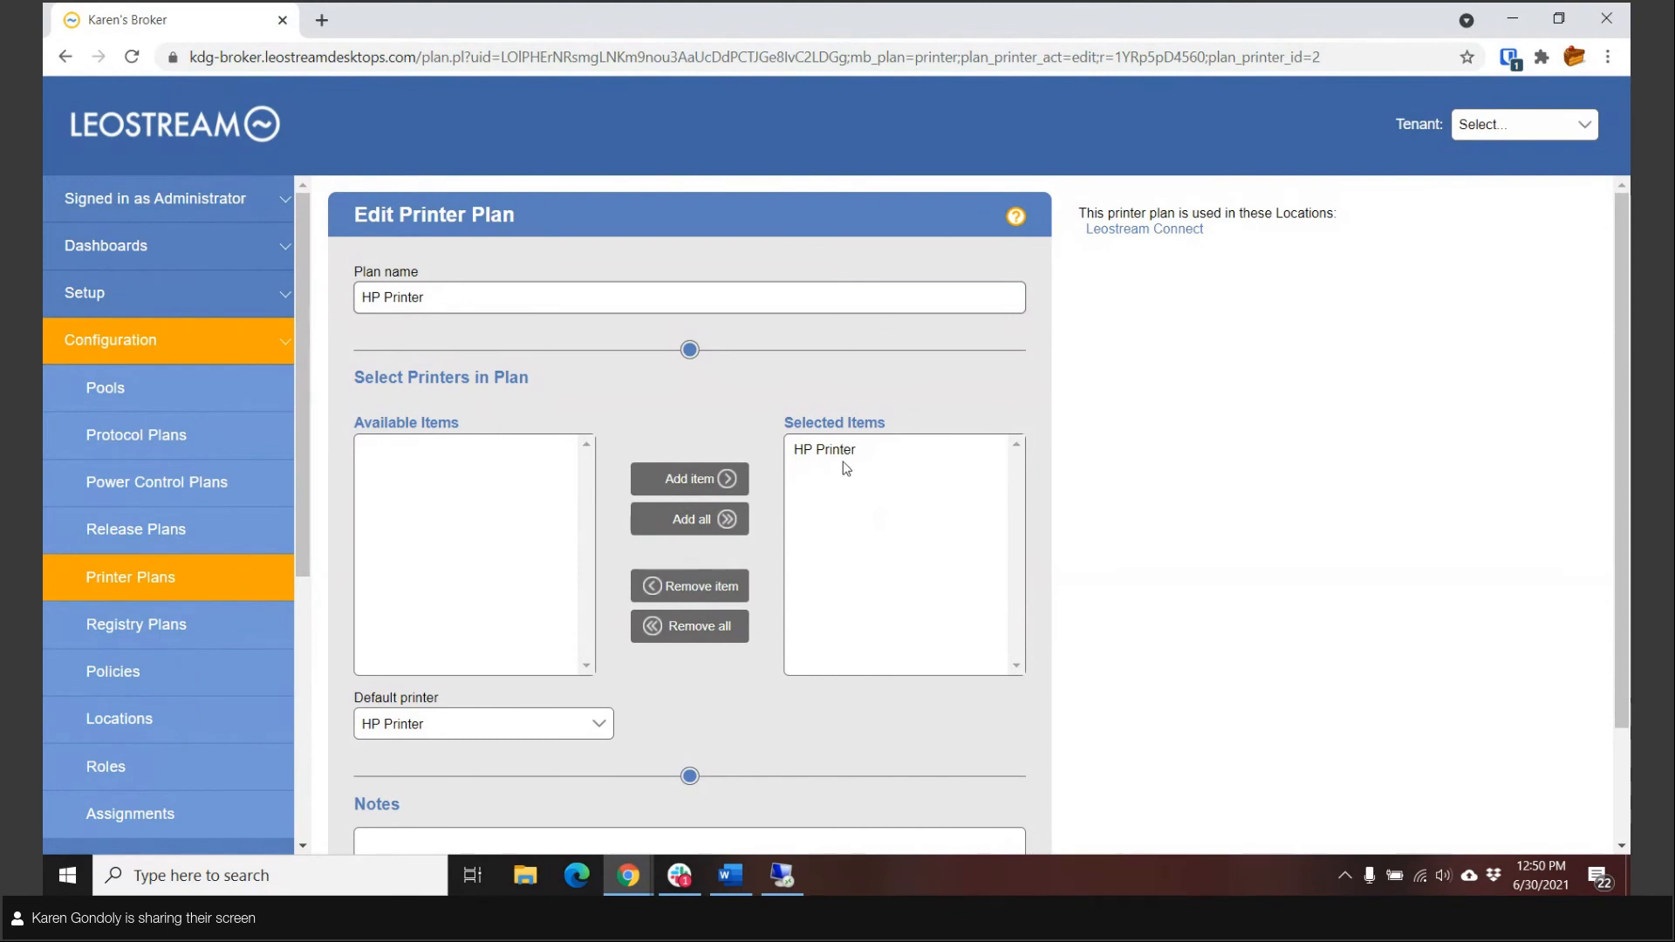
click(134, 580)
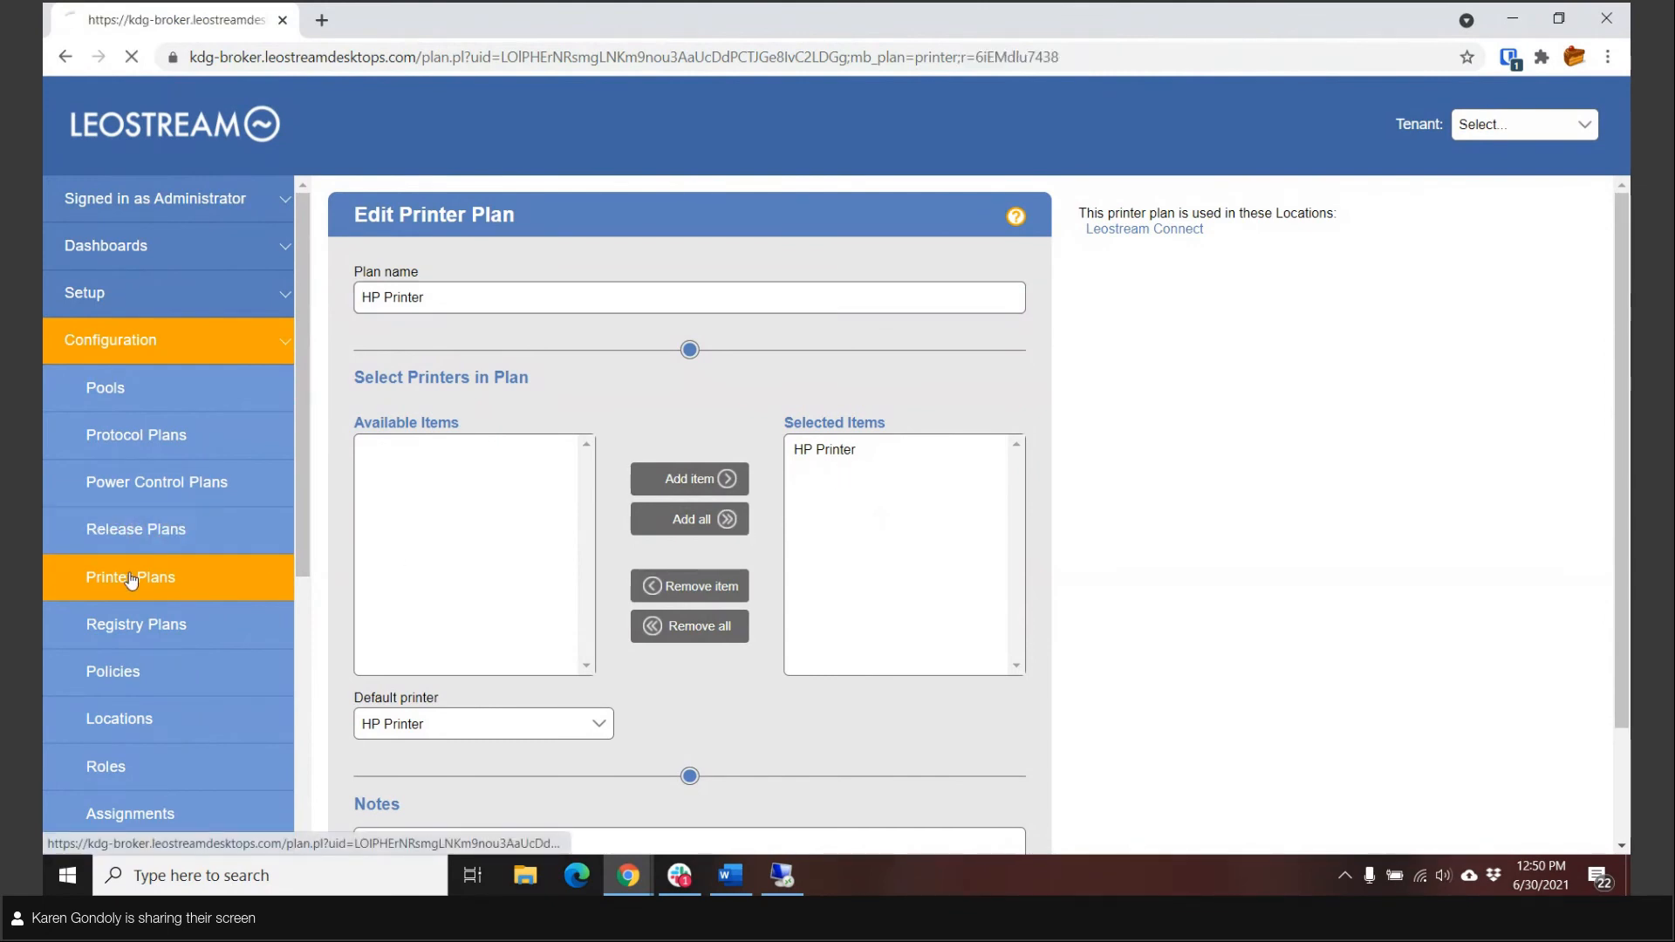
Step: Open a blank registry plan form and examine the root options available for Key 1
click(137, 623)
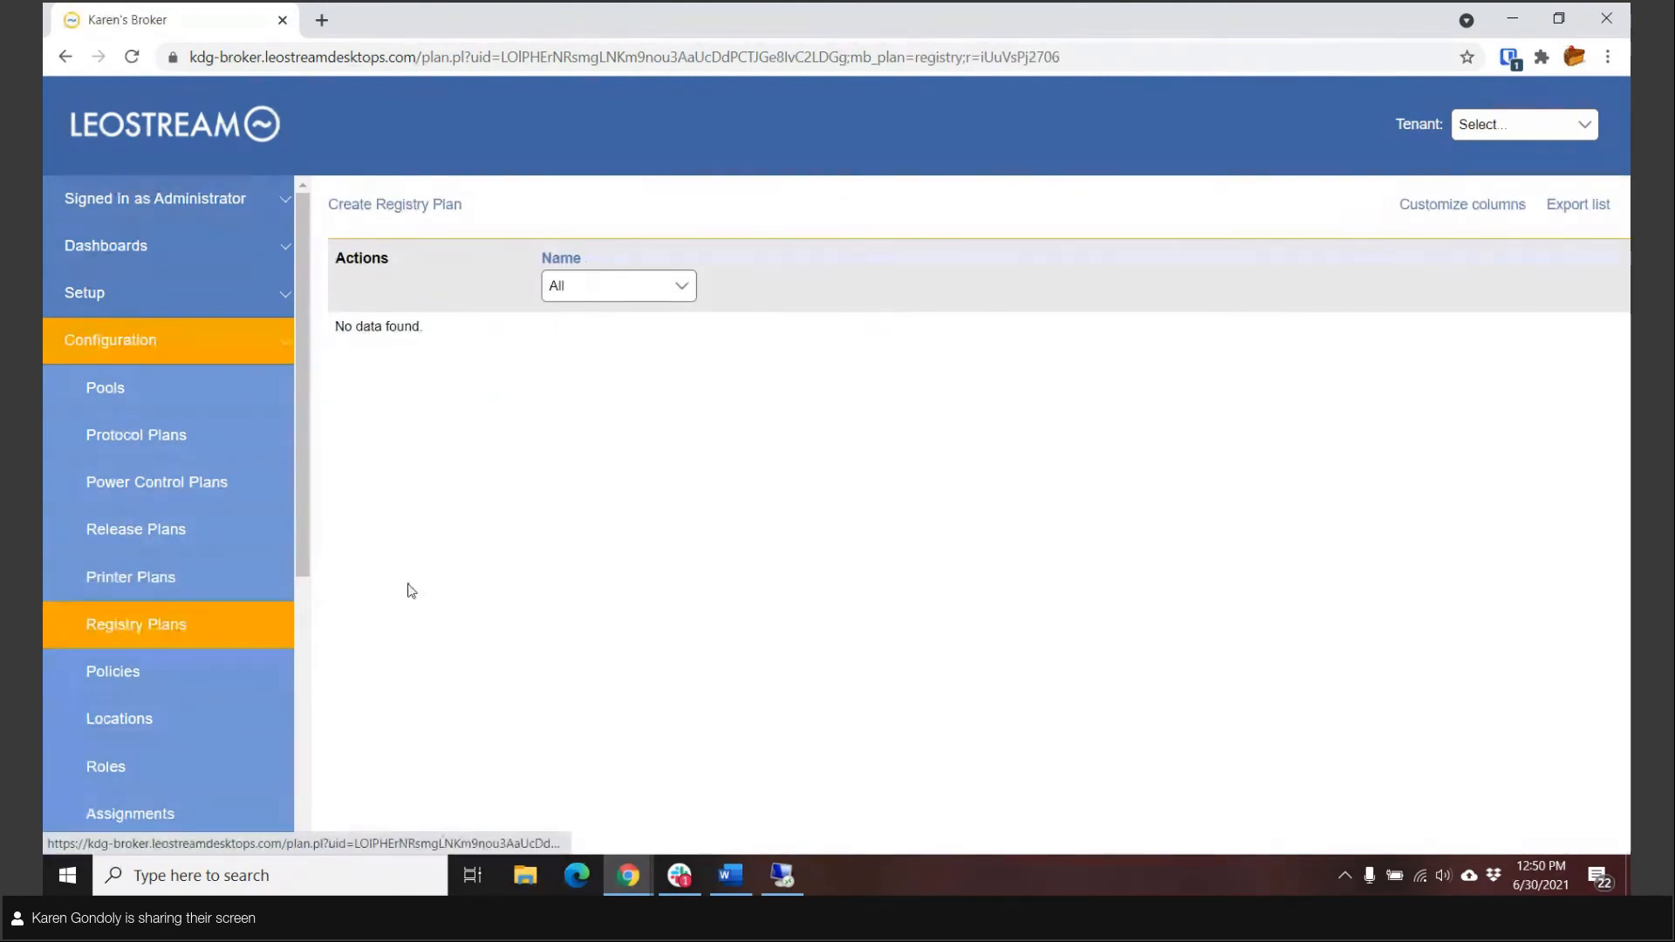
click(415, 206)
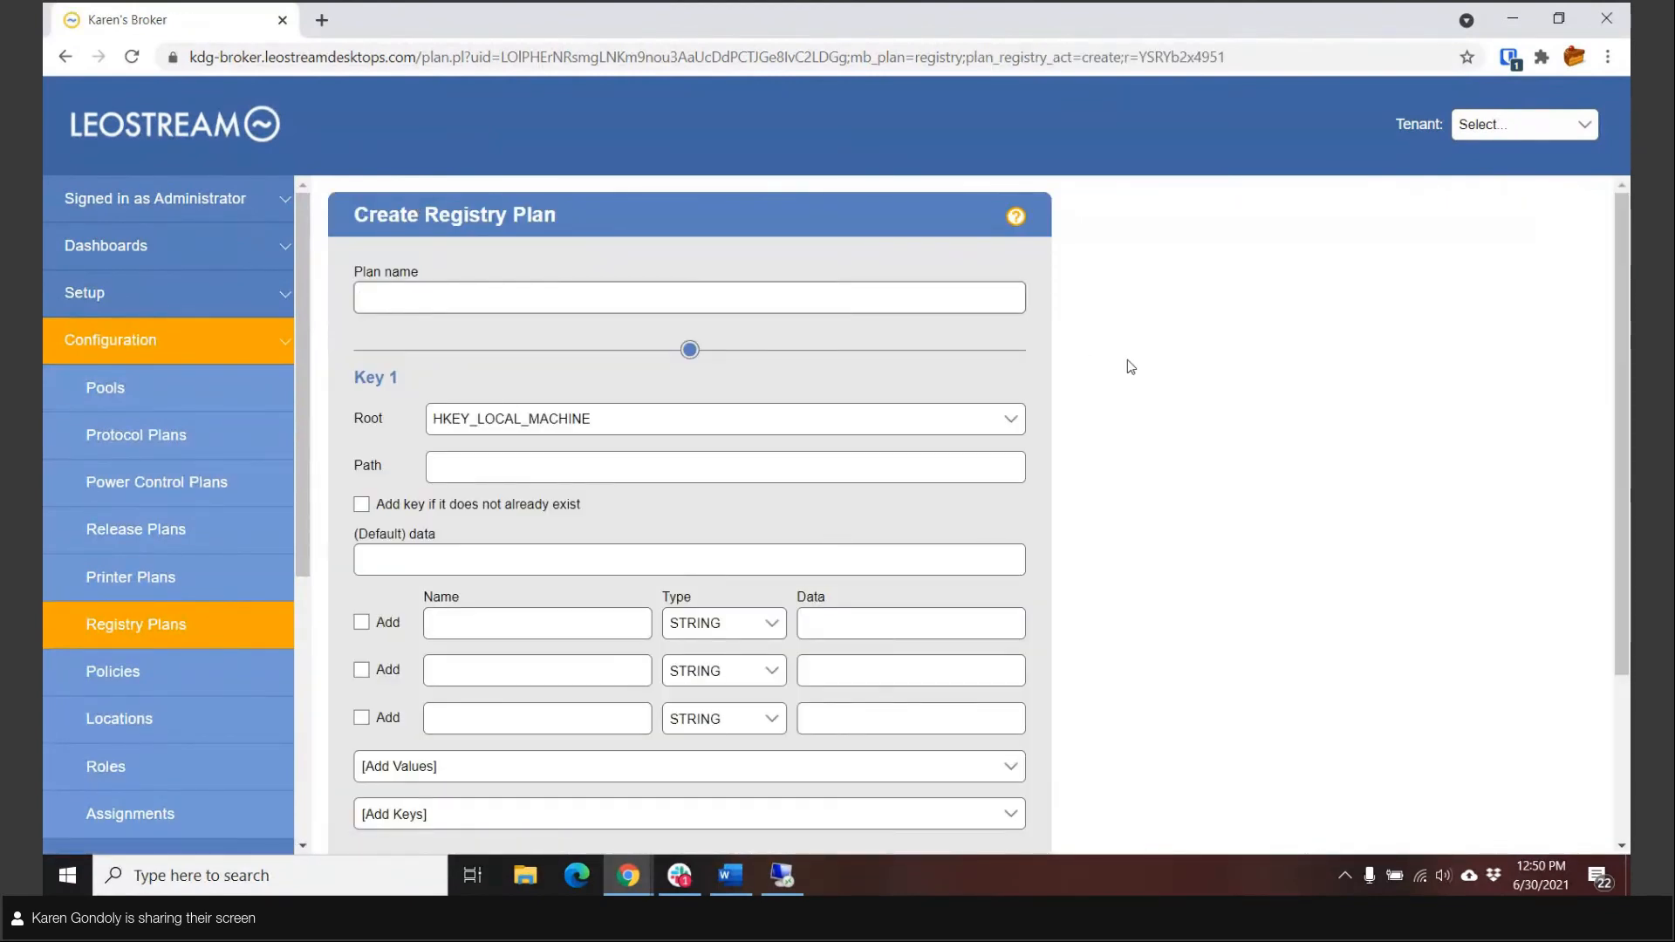
click(634, 418)
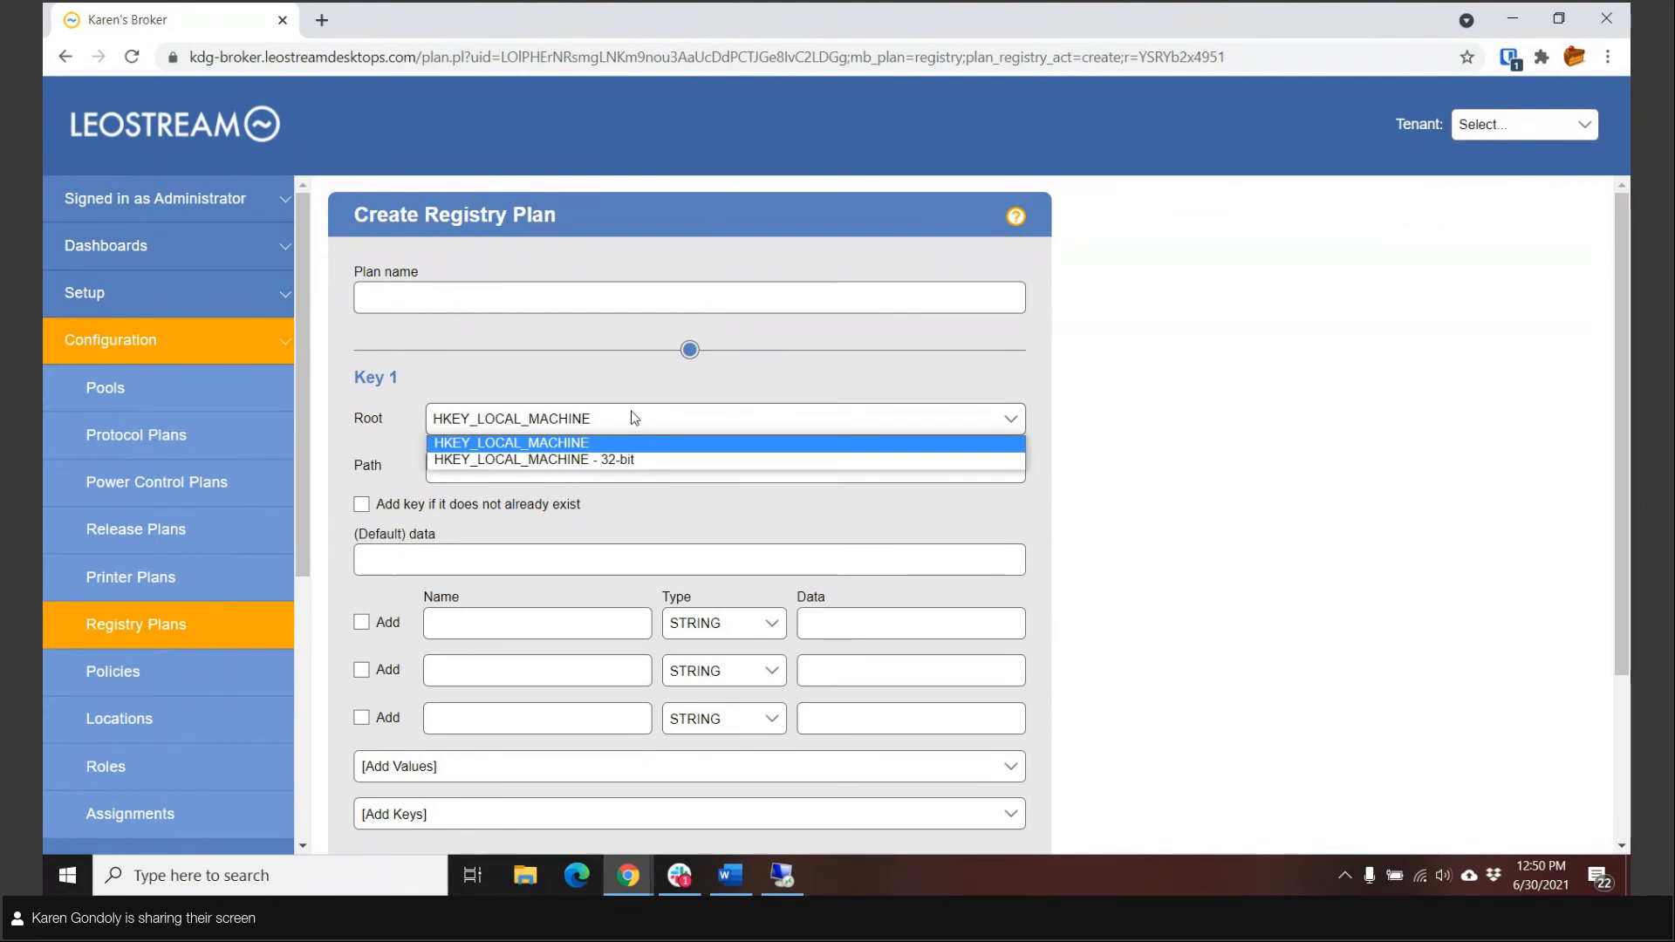
click(614, 382)
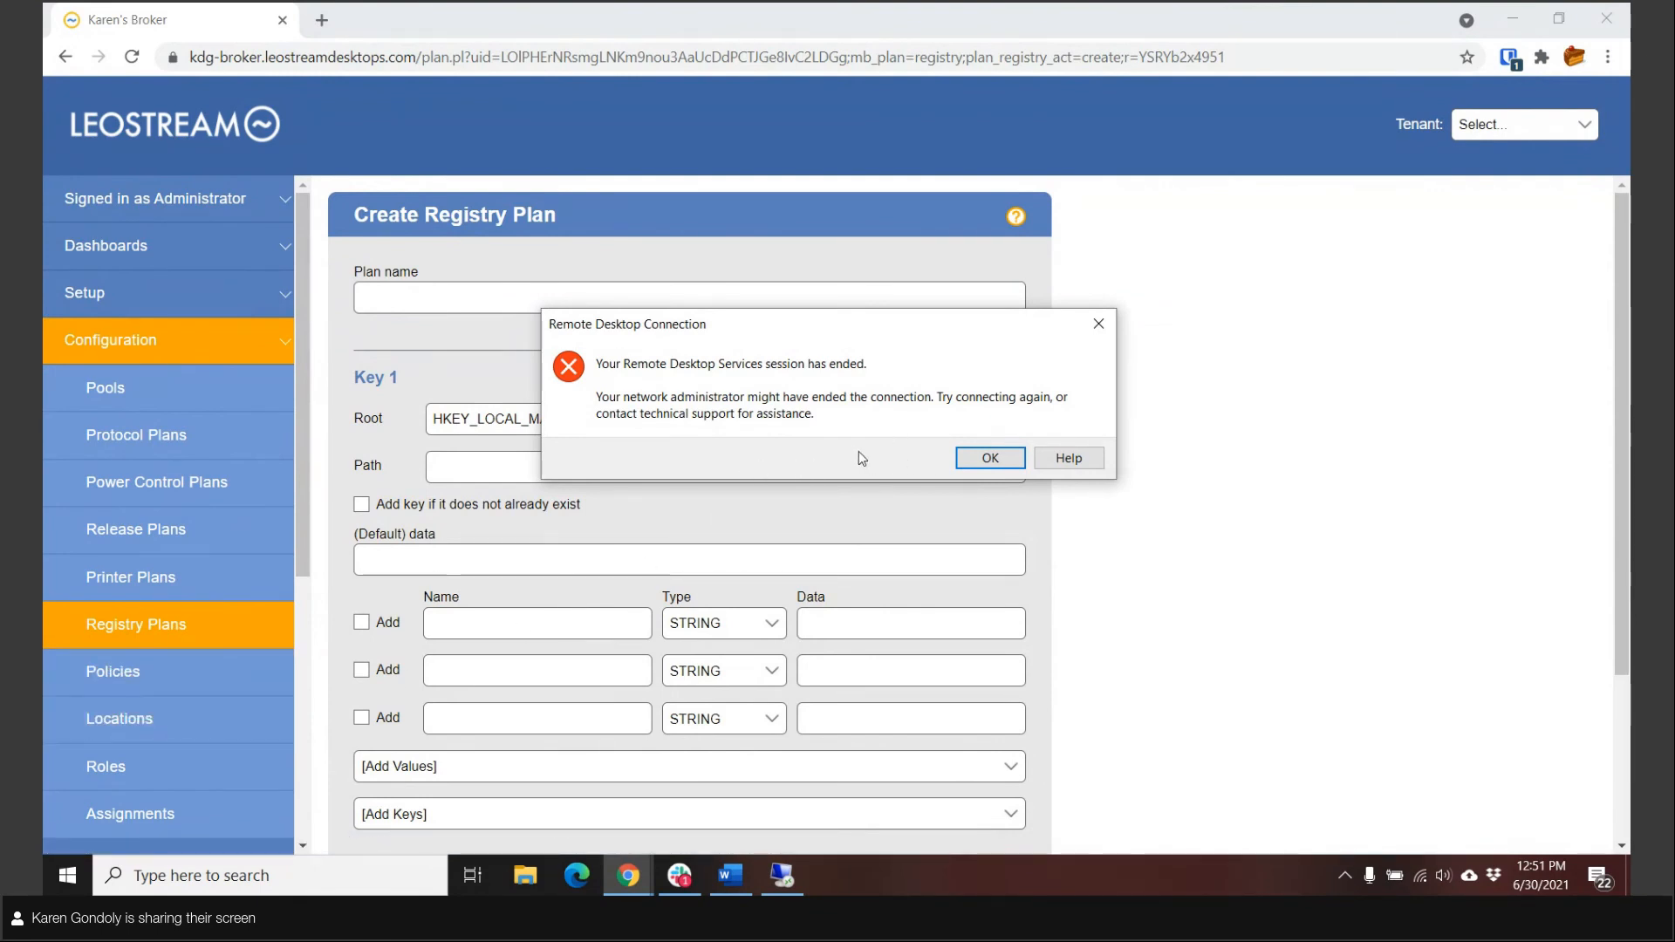
Step: Dismiss the Remote Desktop session message and open the system log to examine the idle-time and disconnect events
click(983, 458)
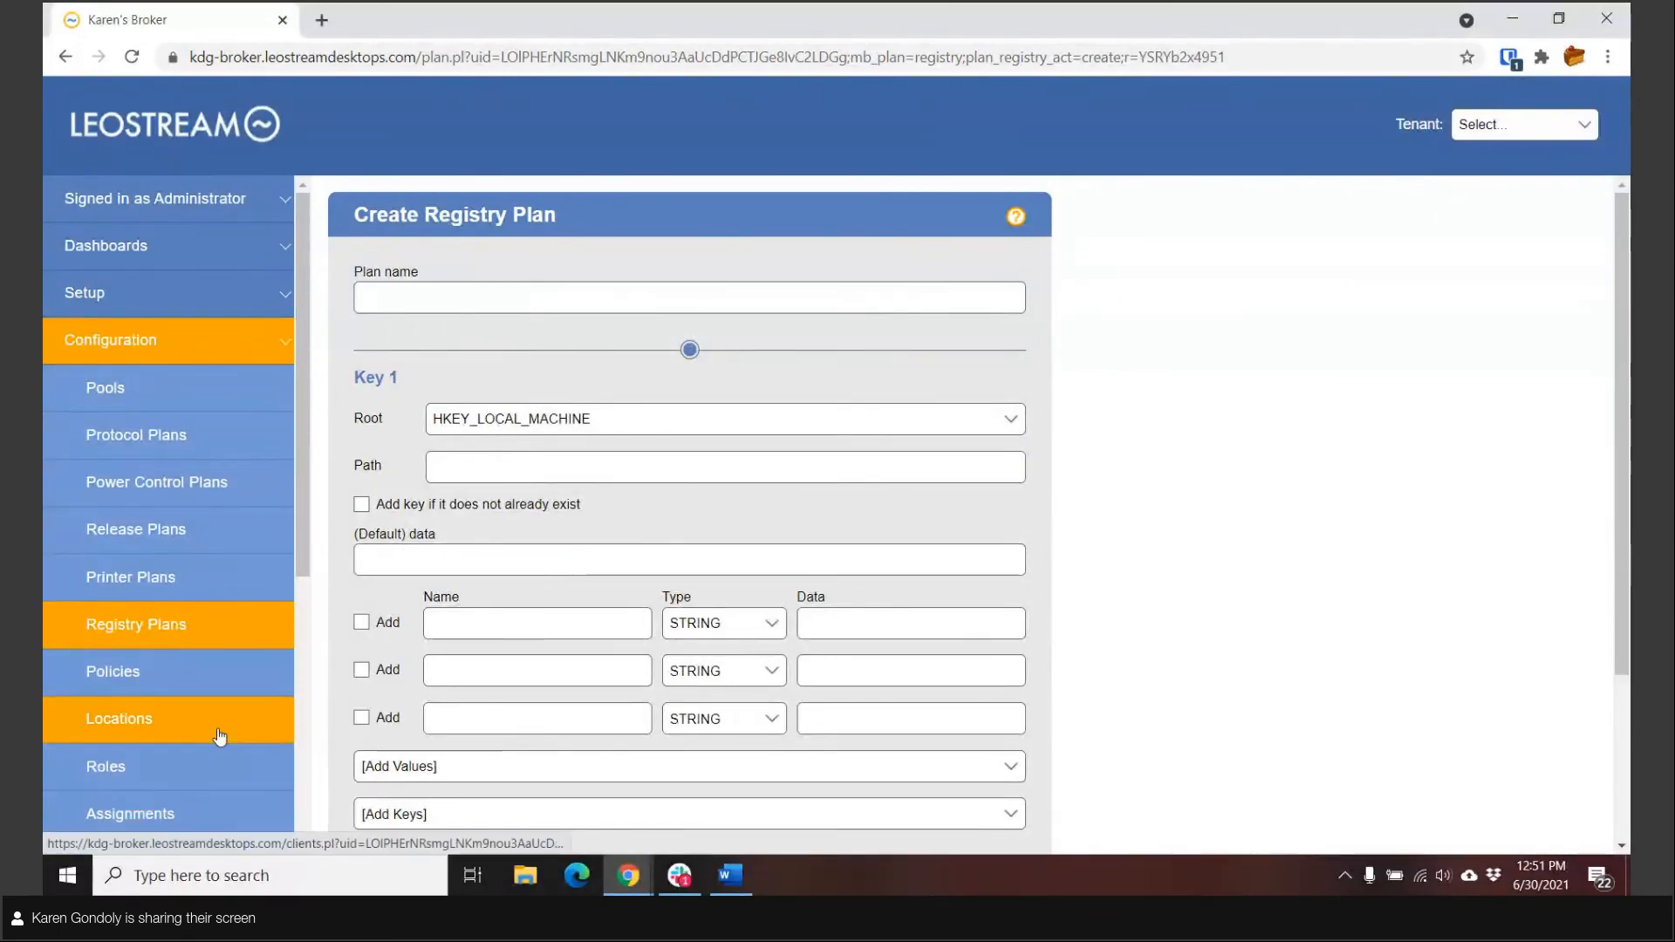
scroll(191, 706, down, 3)
click(179, 706)
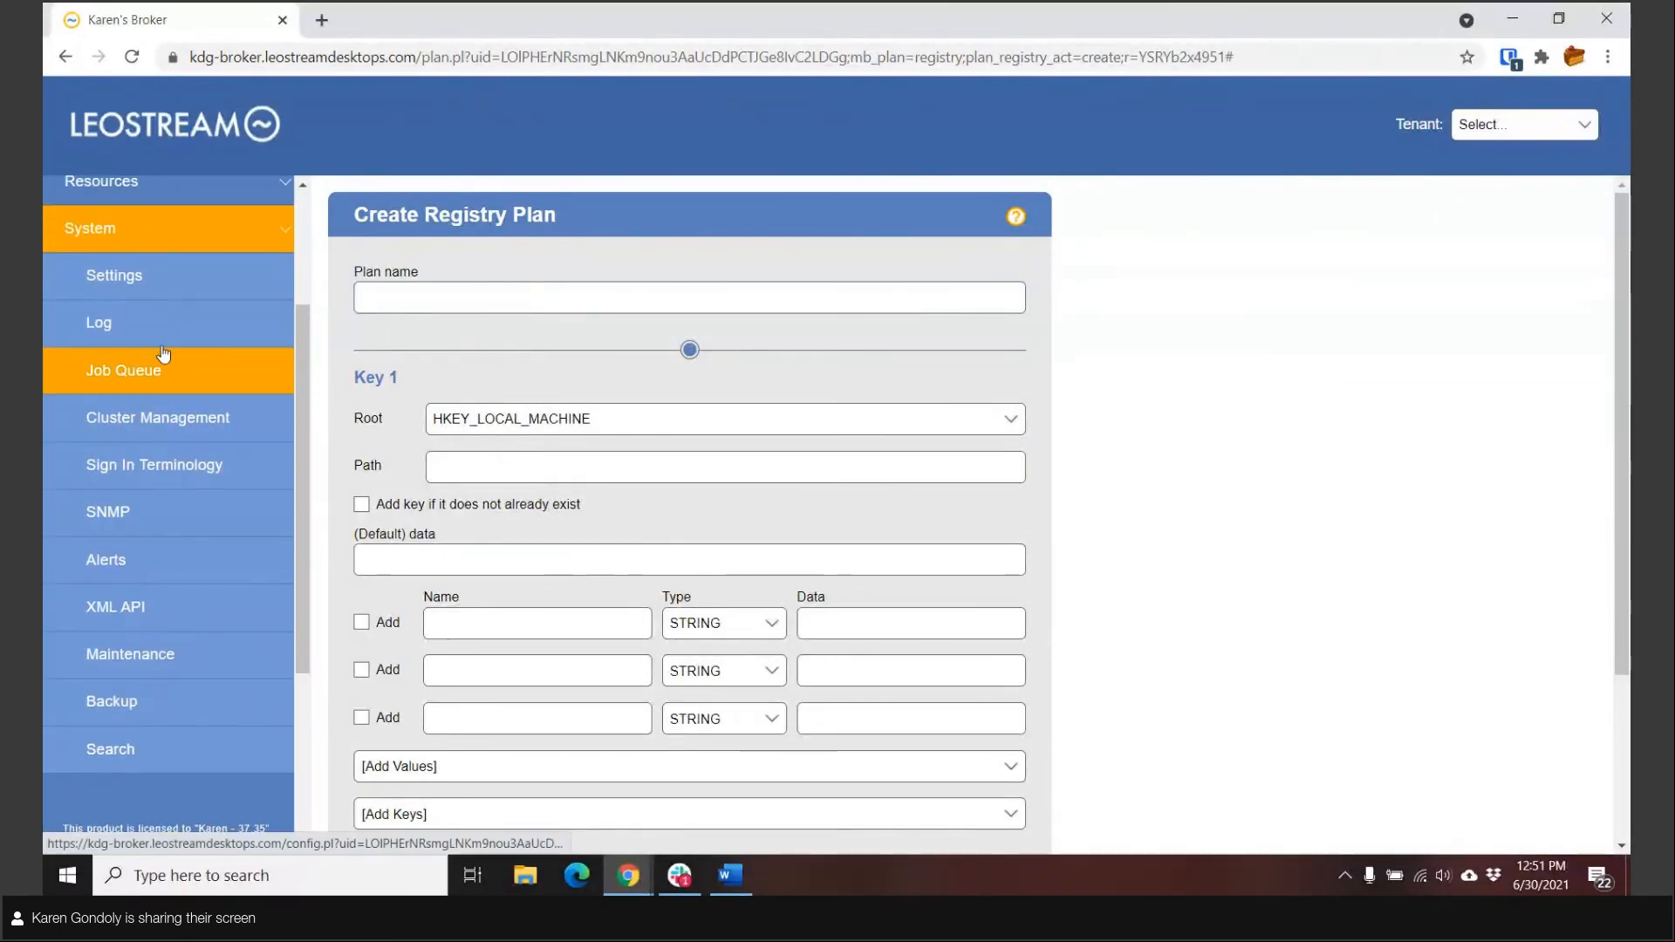
click(145, 329)
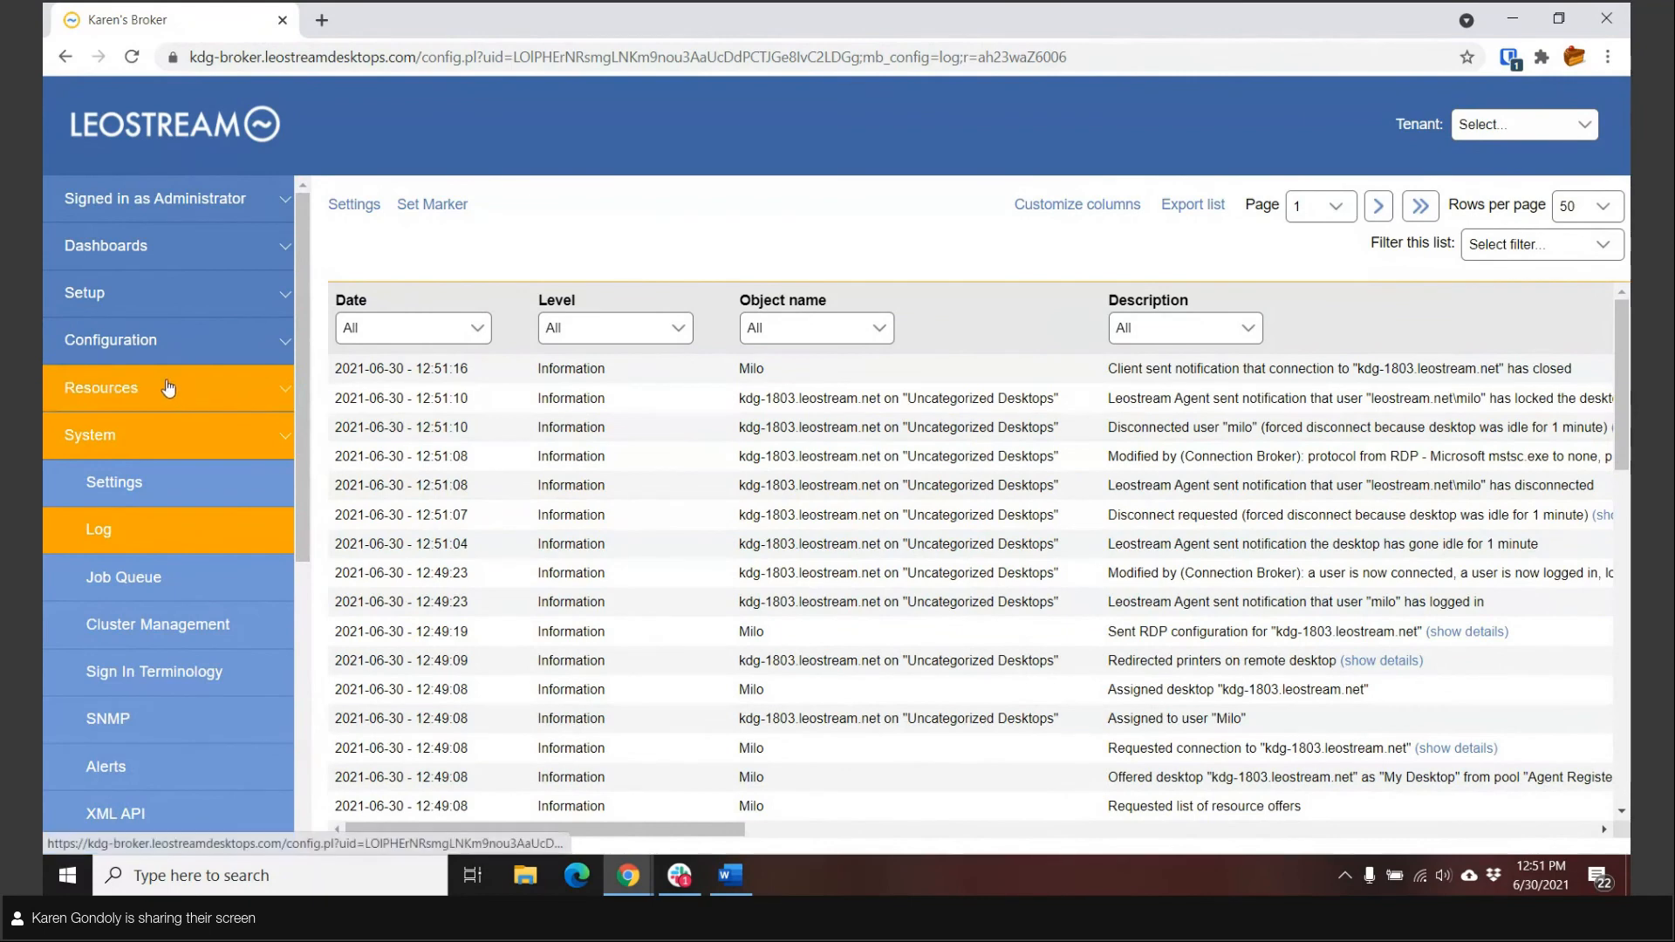
Step: Check the session status of the kdg-1803.leostream.net desktop in the desktop resources
click(114, 394)
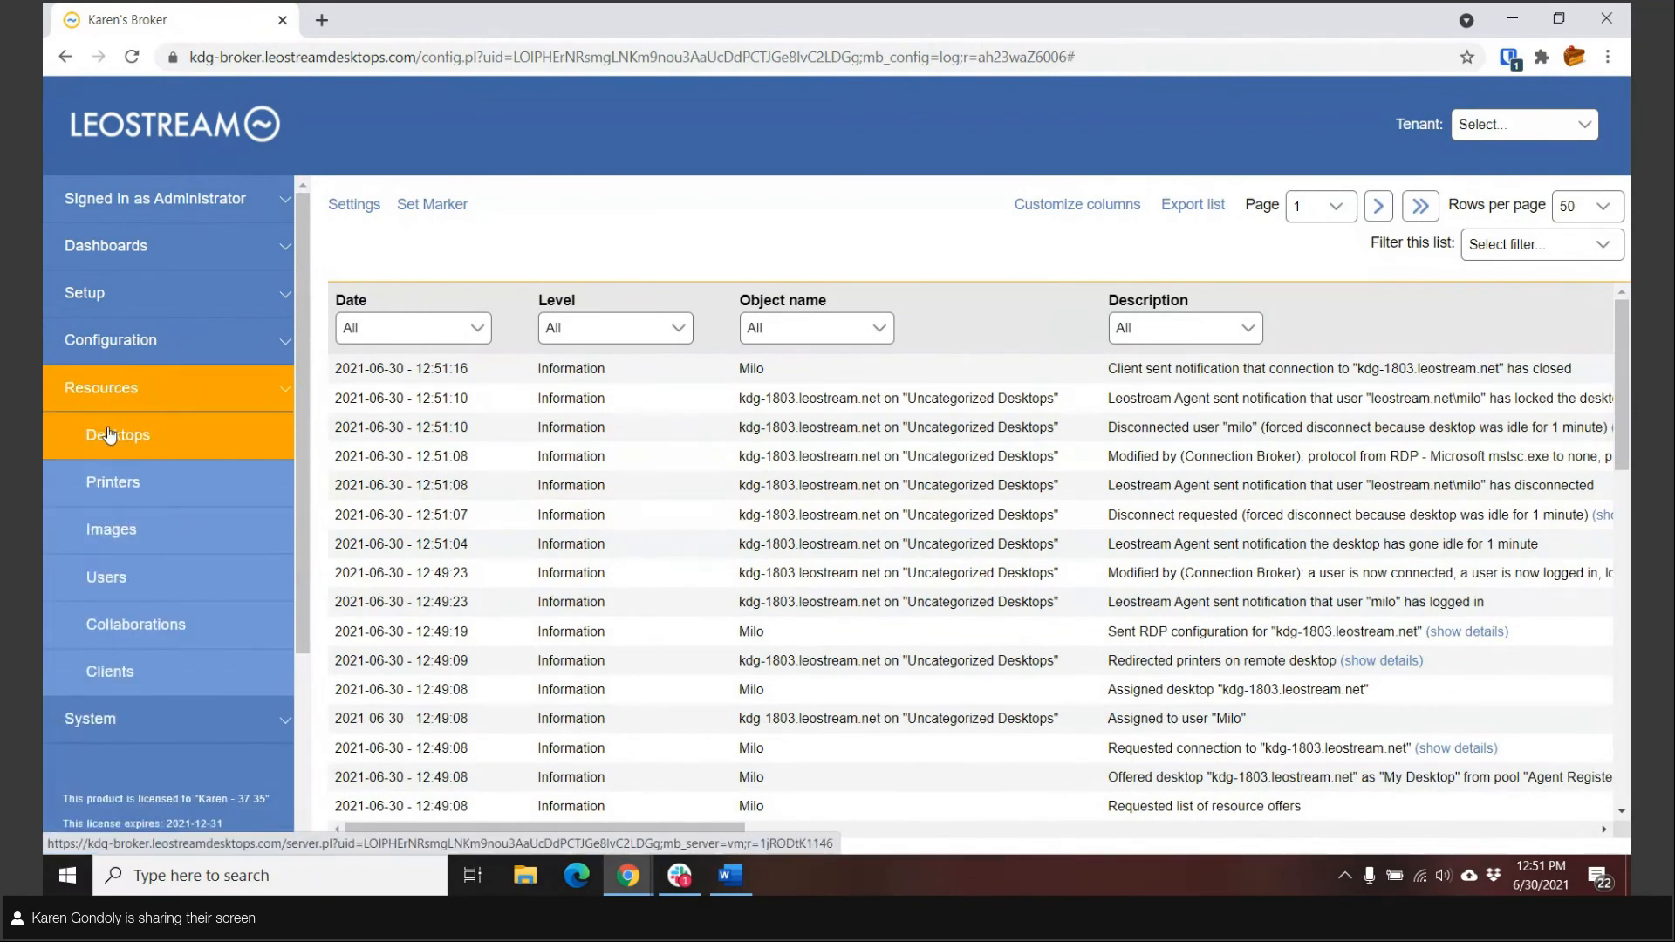
click(111, 435)
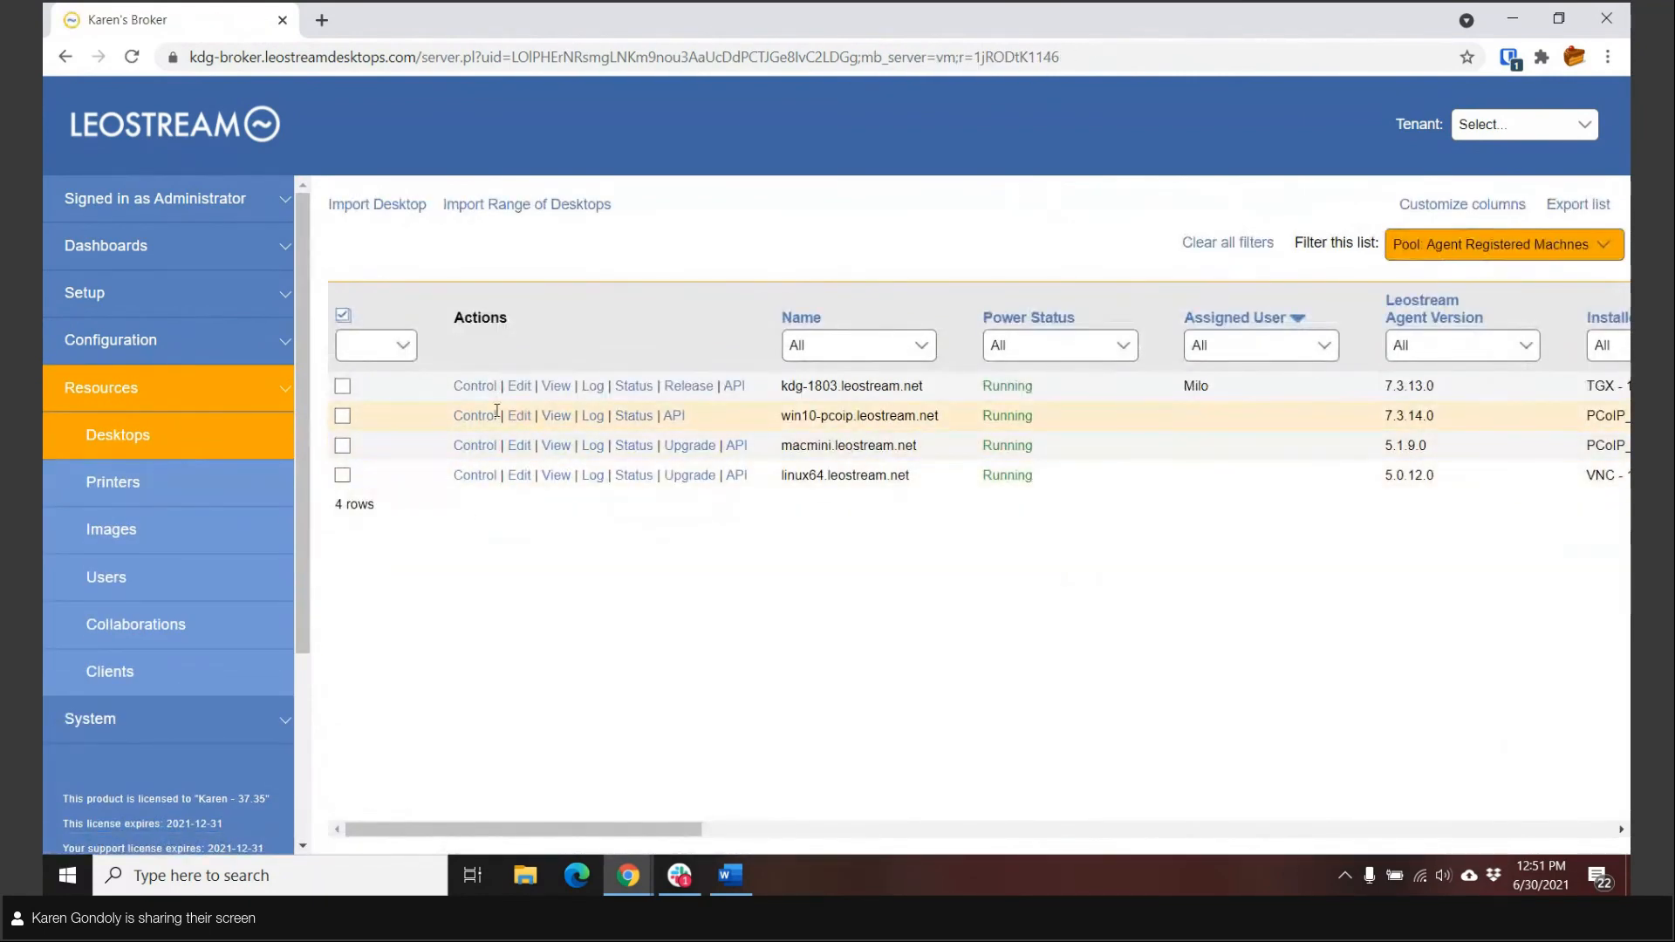
click(637, 388)
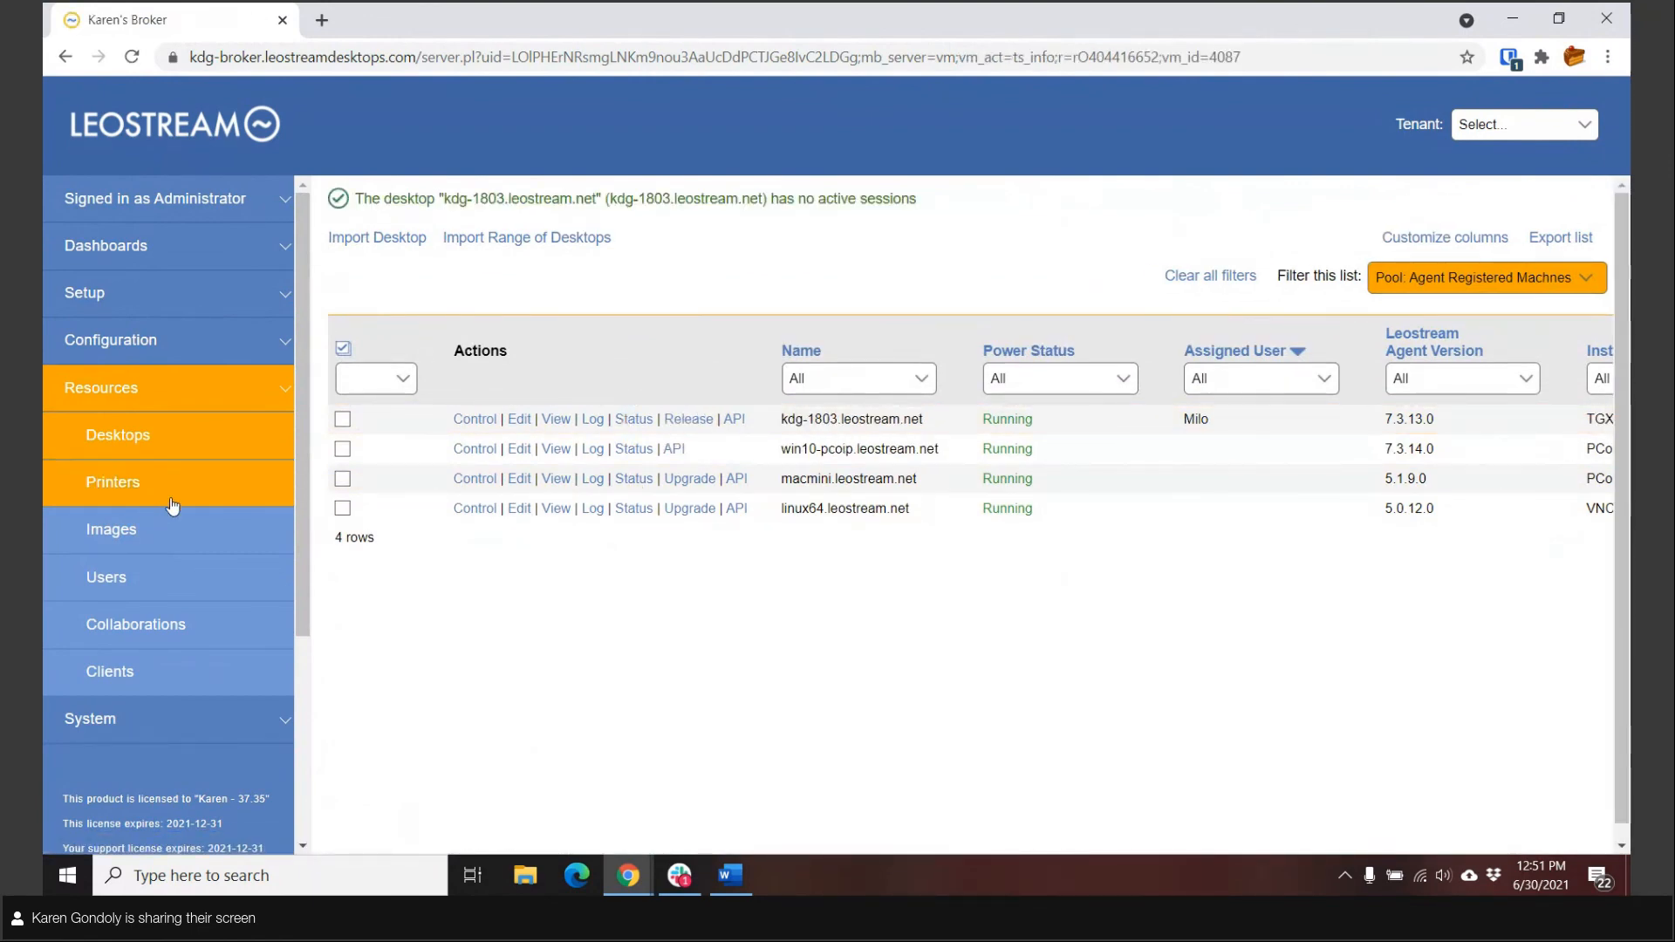
Step: Open the Leostream Connect location and examine its client attribute options and assigned printer, protocol and registry plans
click(136, 340)
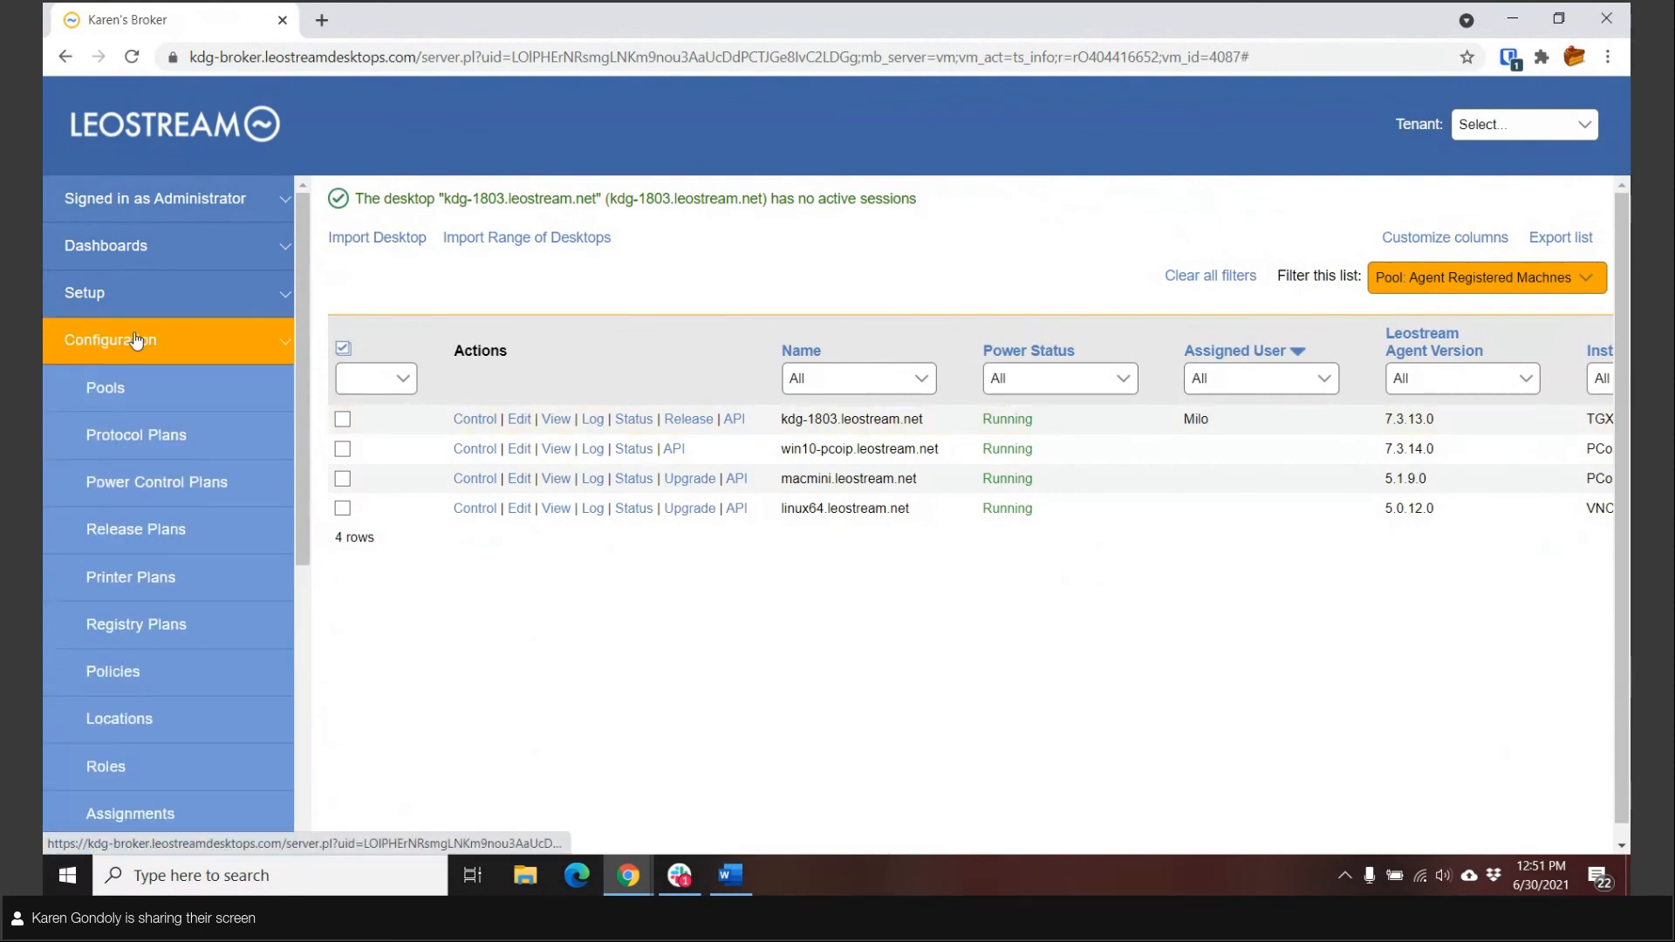
click(132, 717)
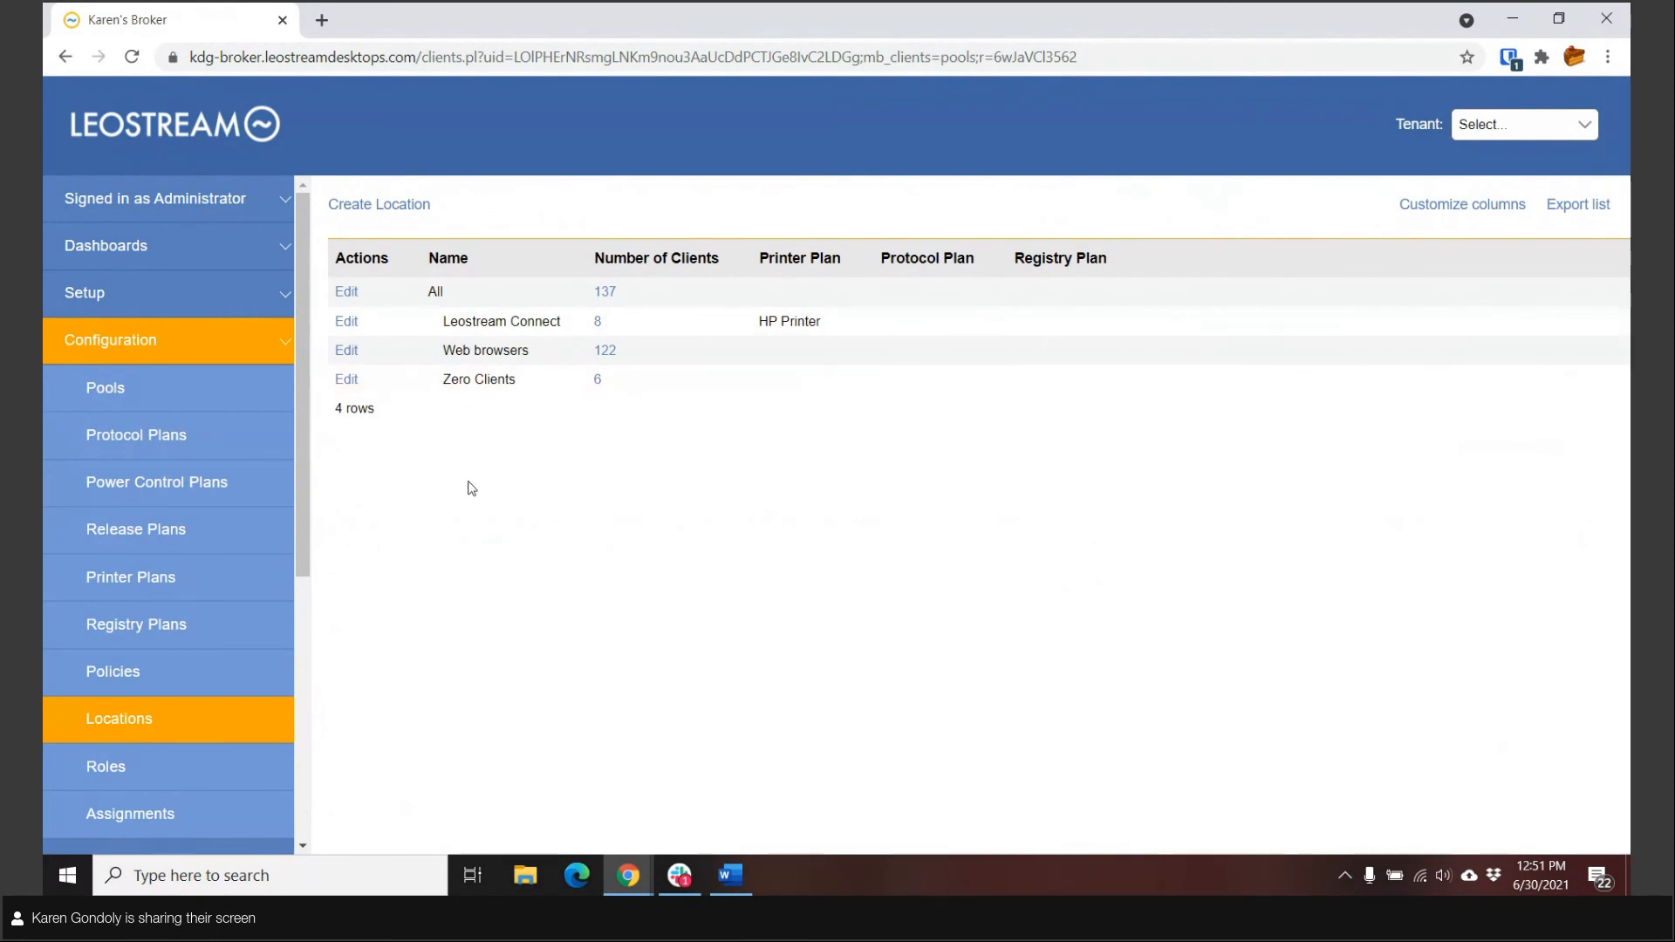
click(349, 323)
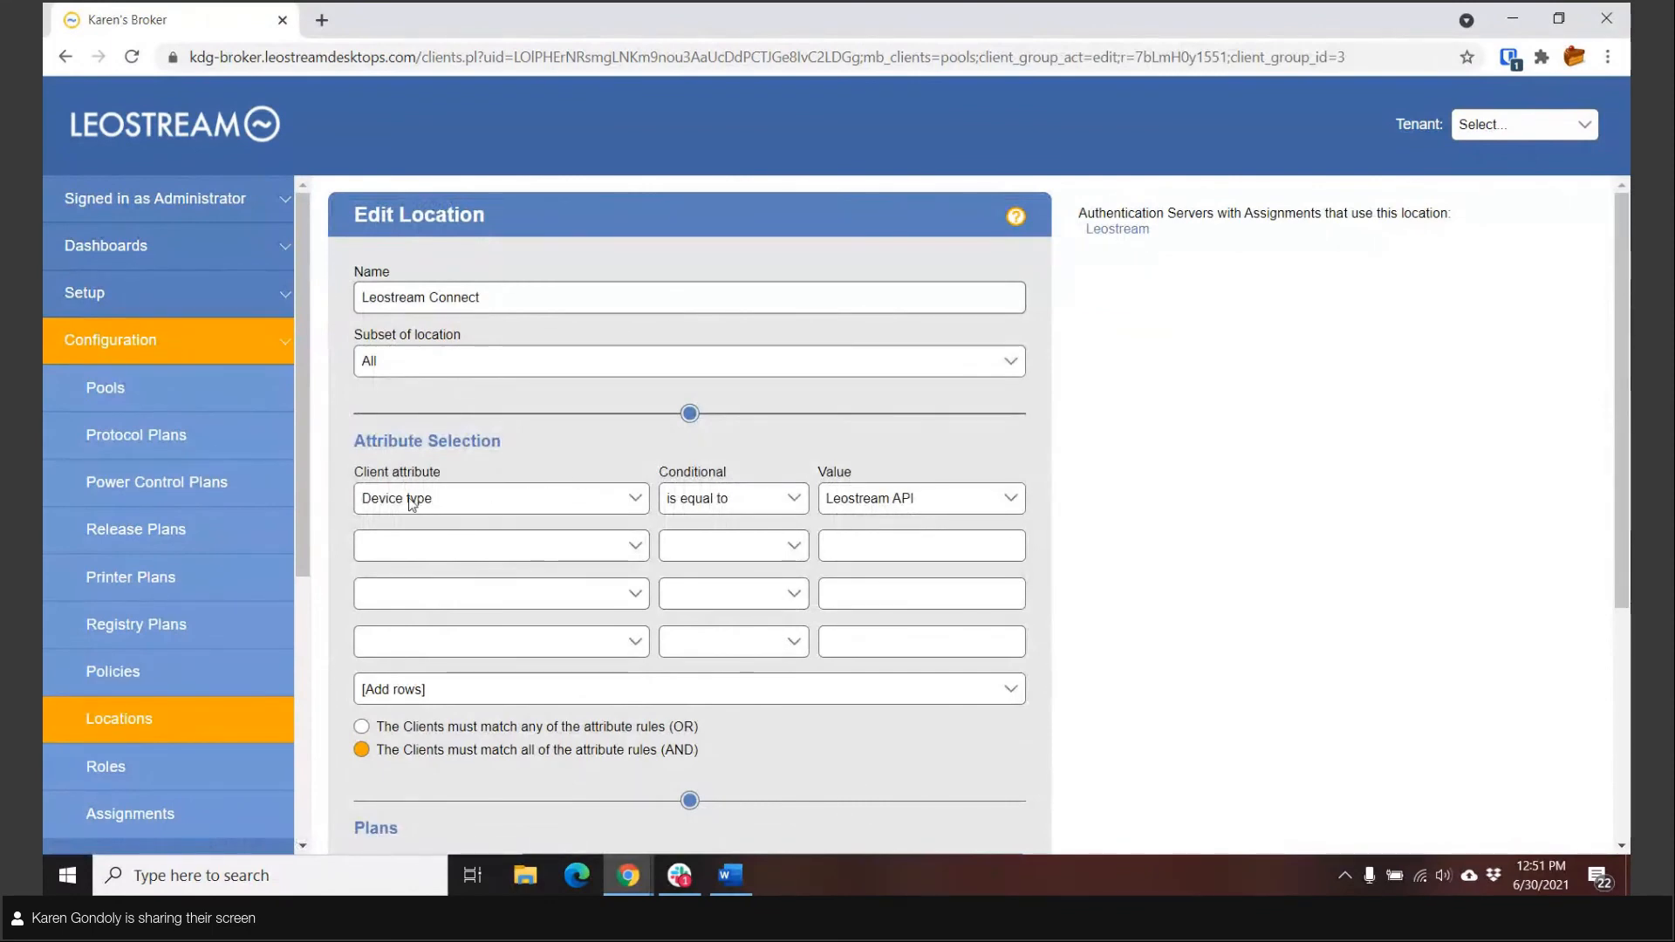
click(454, 502)
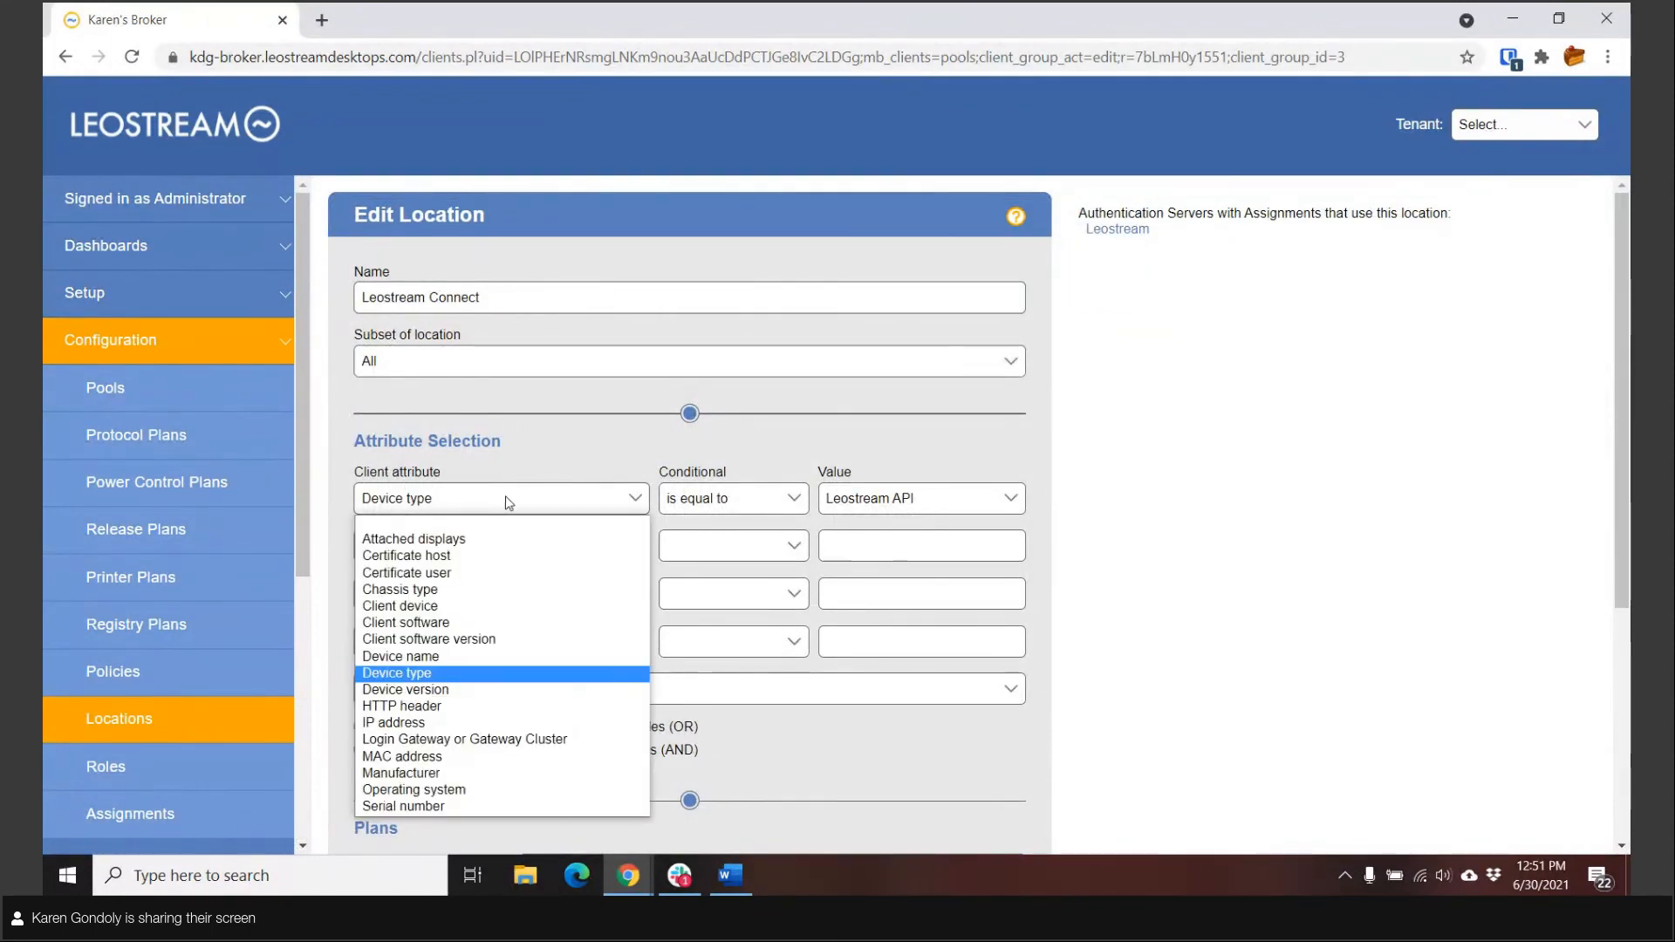
click(557, 505)
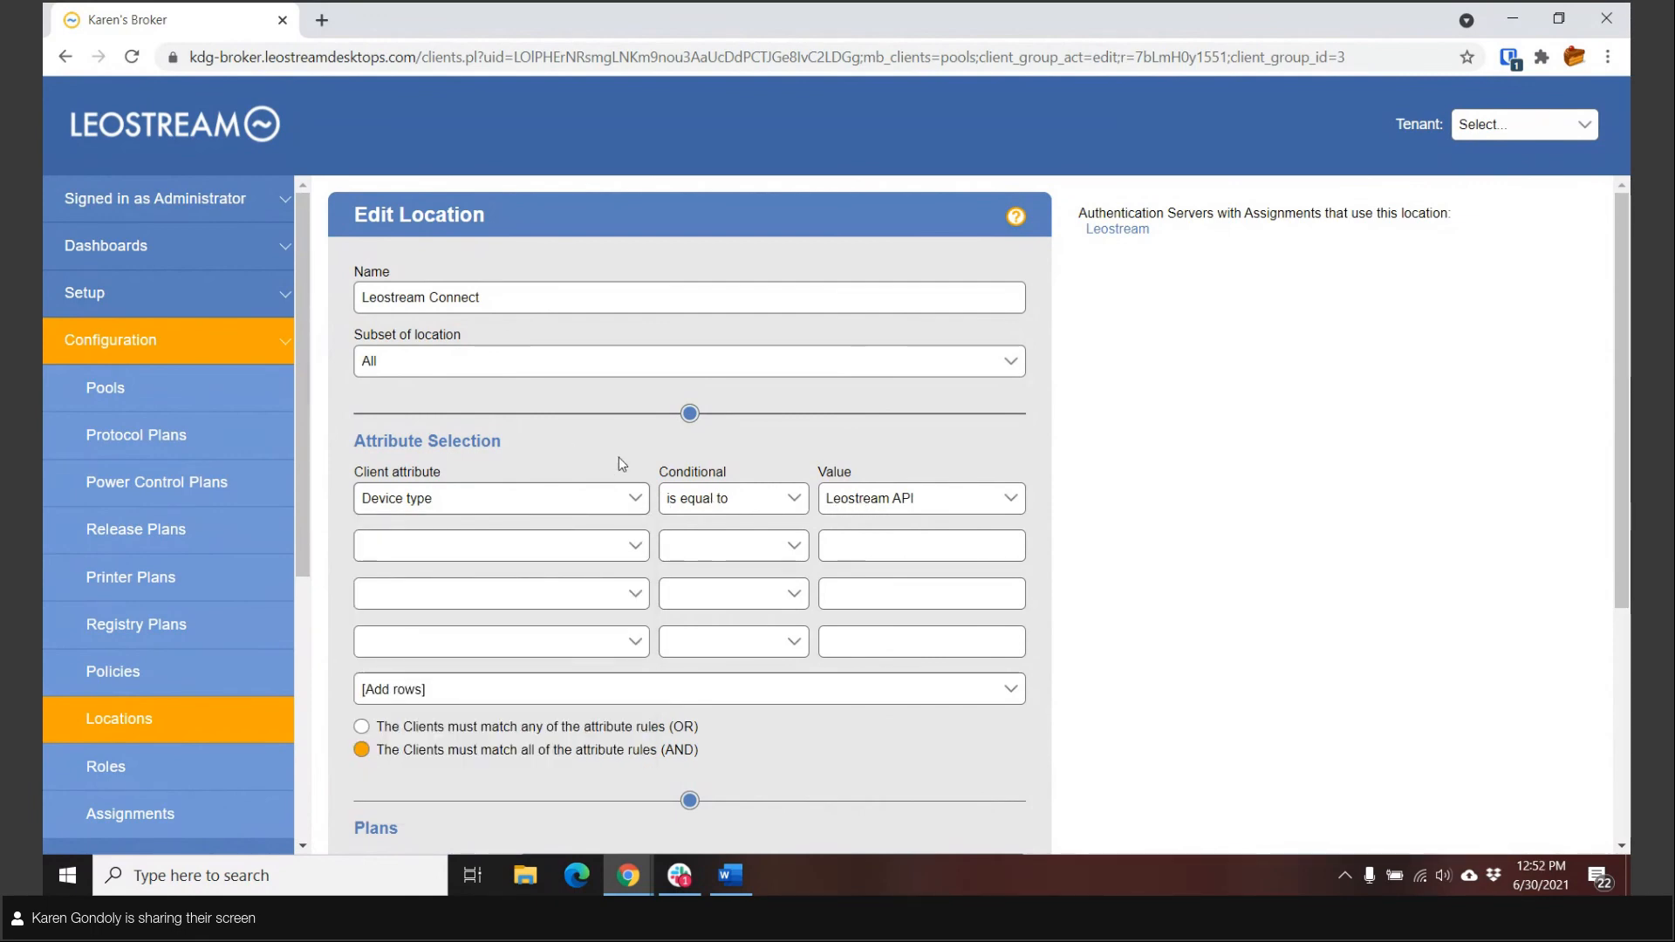
scroll(621, 463, down, 4)
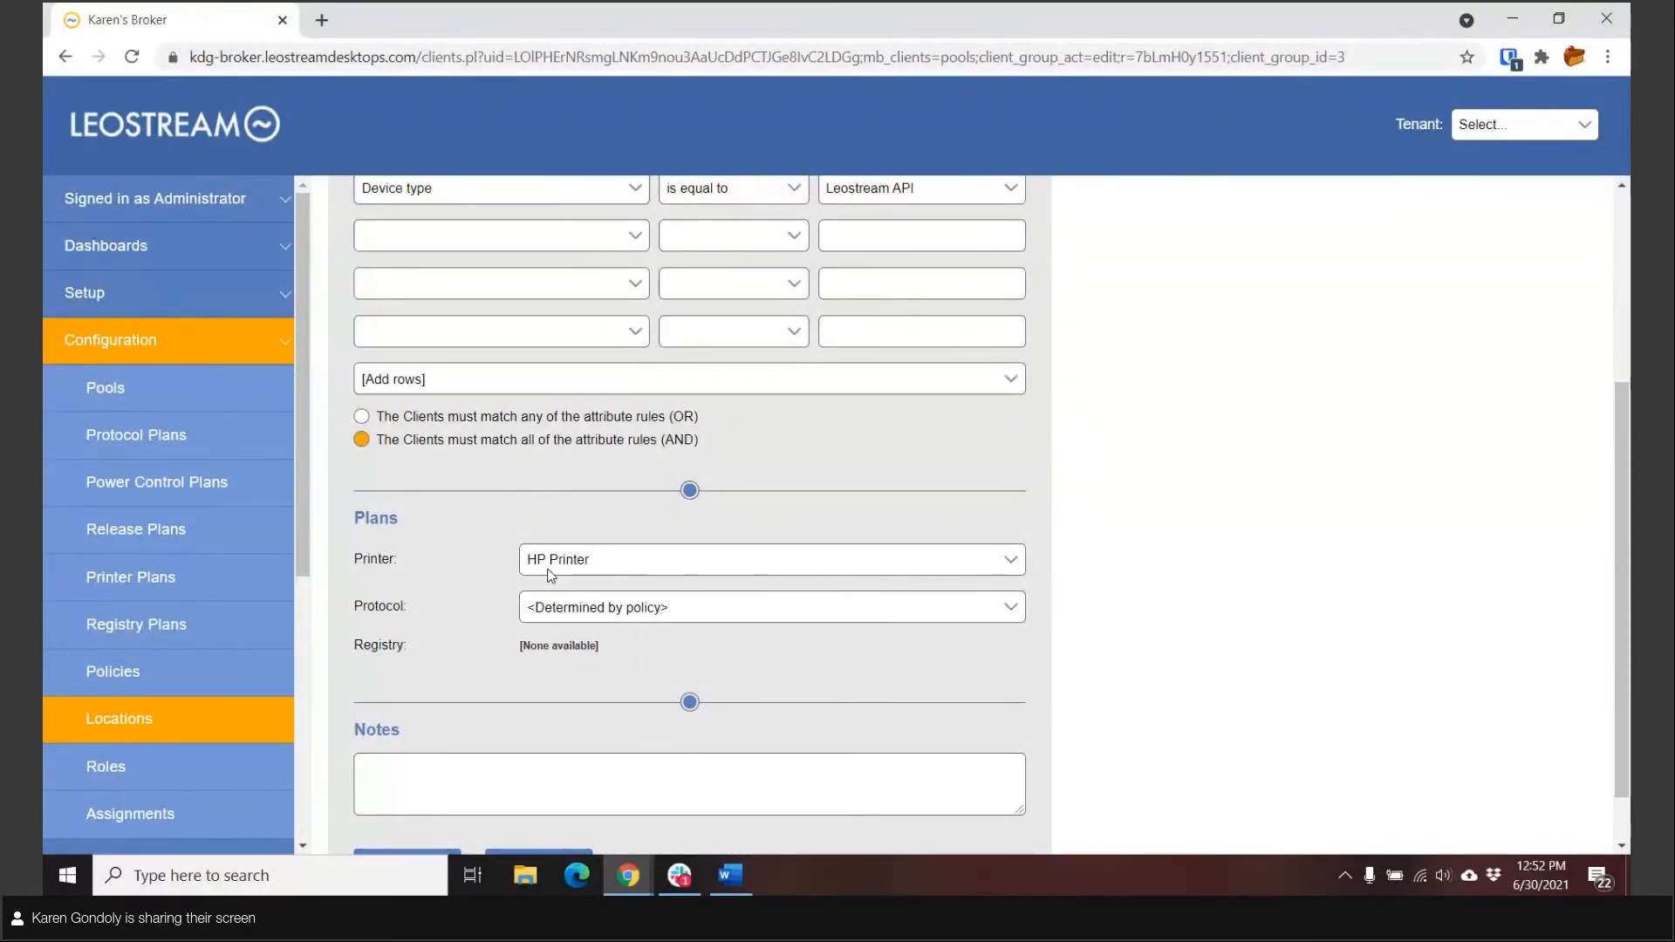
Step: Reopen the system log to examine the user's logout and desktop release events
scroll(169, 815, down, 3)
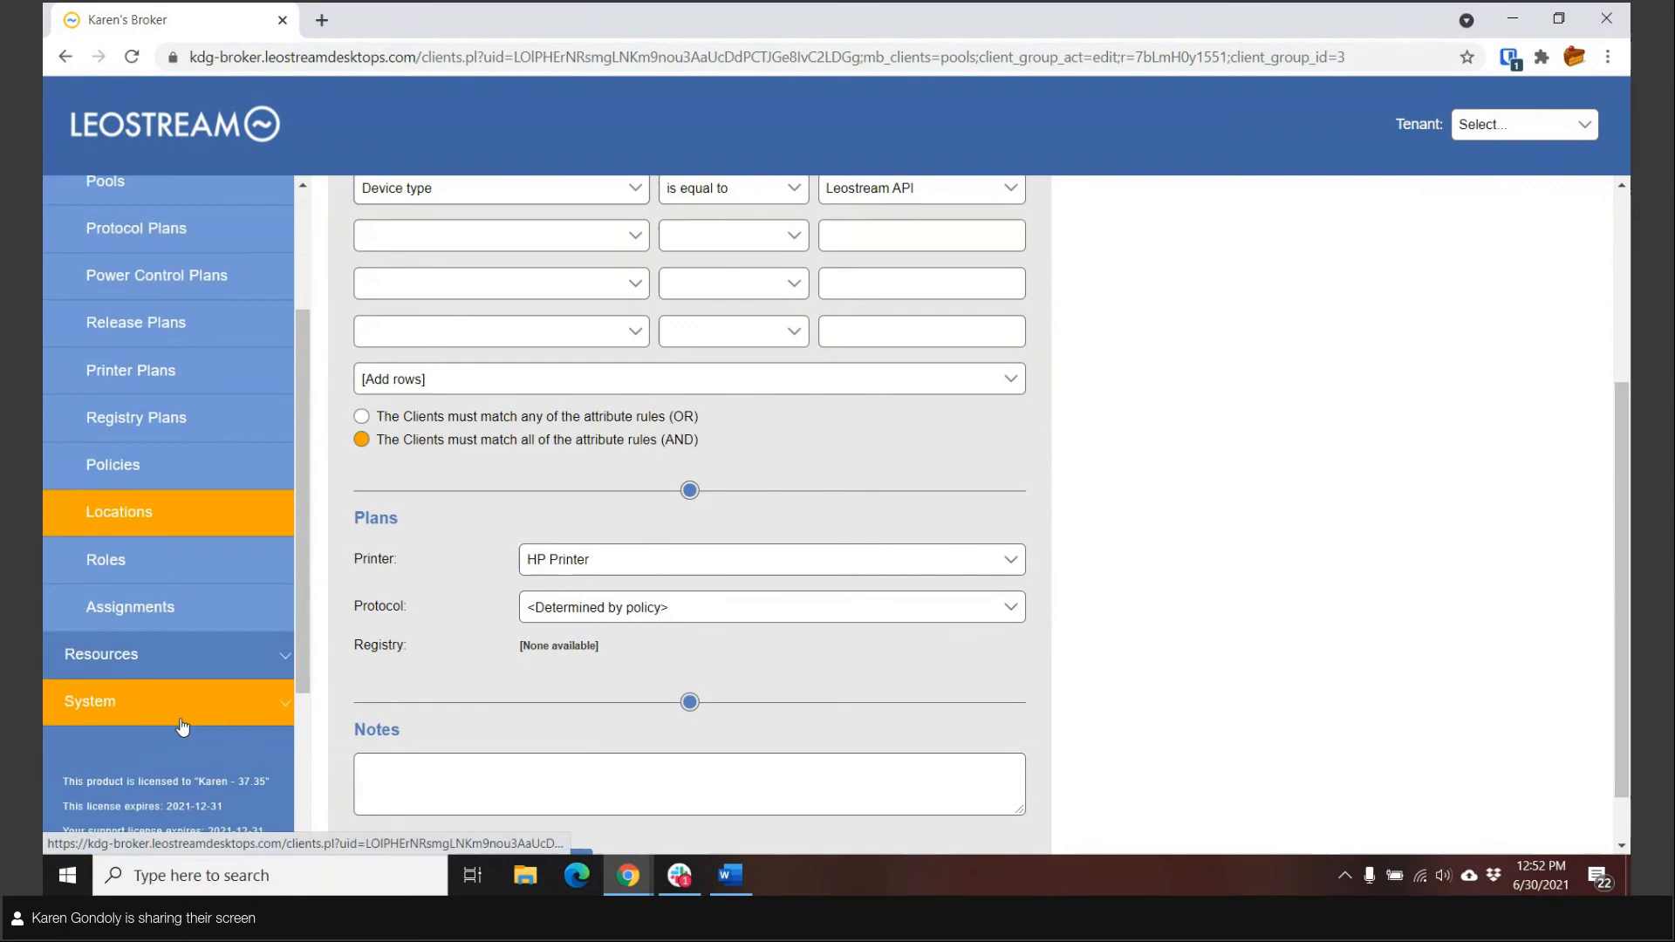
click(141, 699)
click(132, 340)
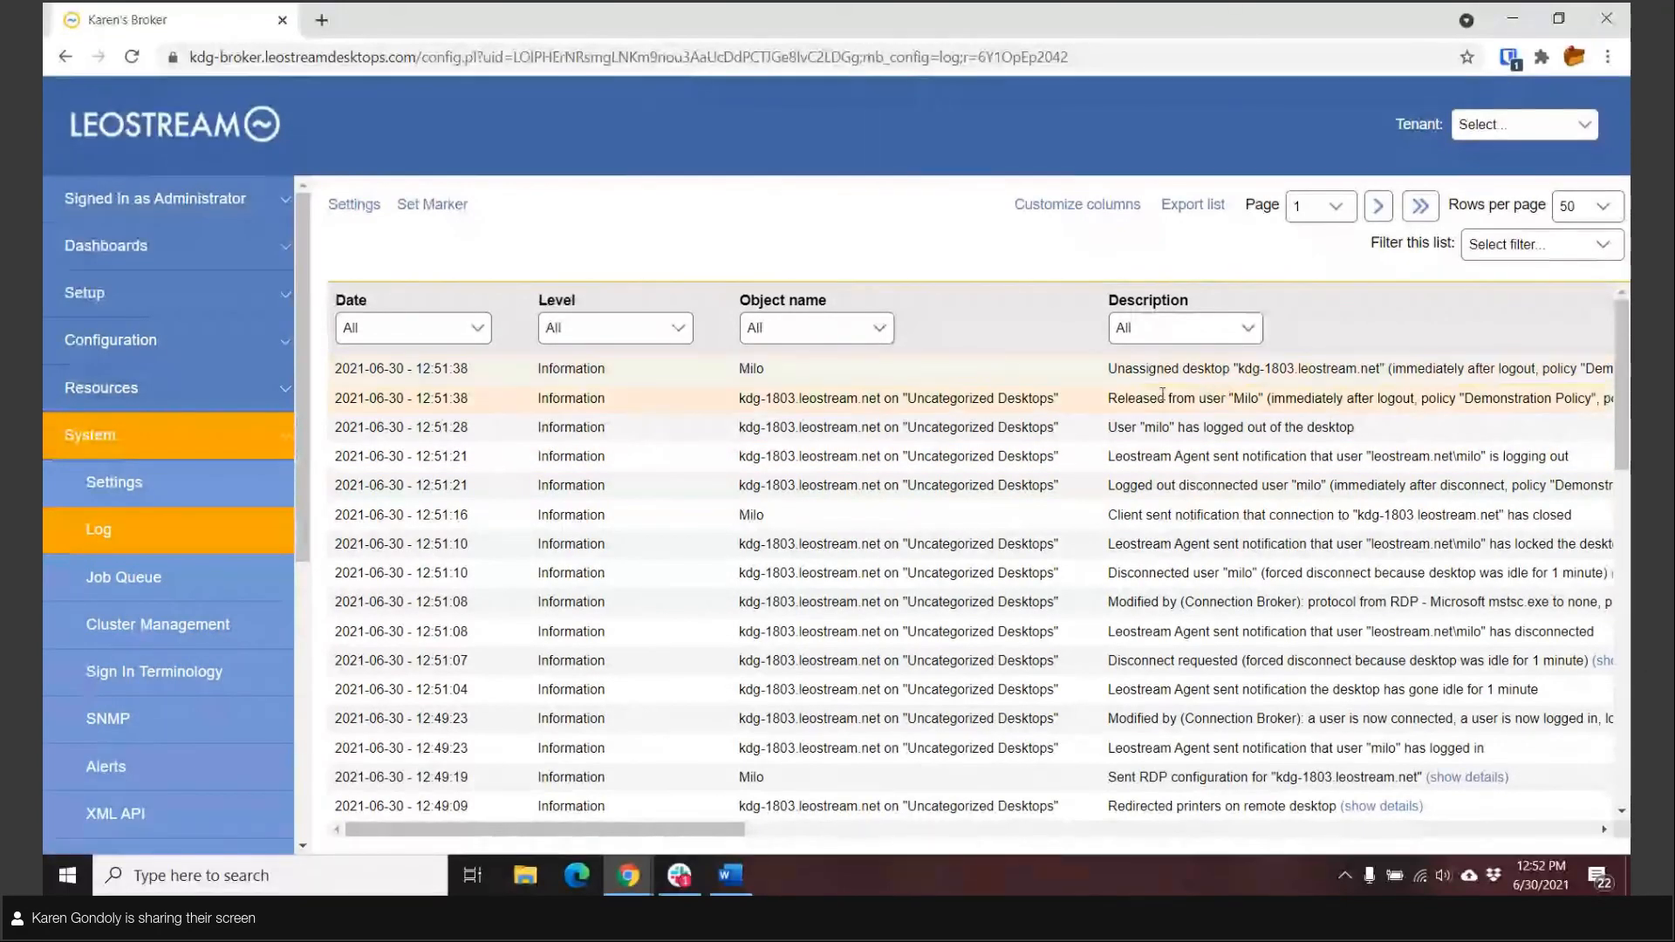
Step: Launch Remote Desktop Connection and start a direct connection to kdg-1803.leostream.net
click(56, 876)
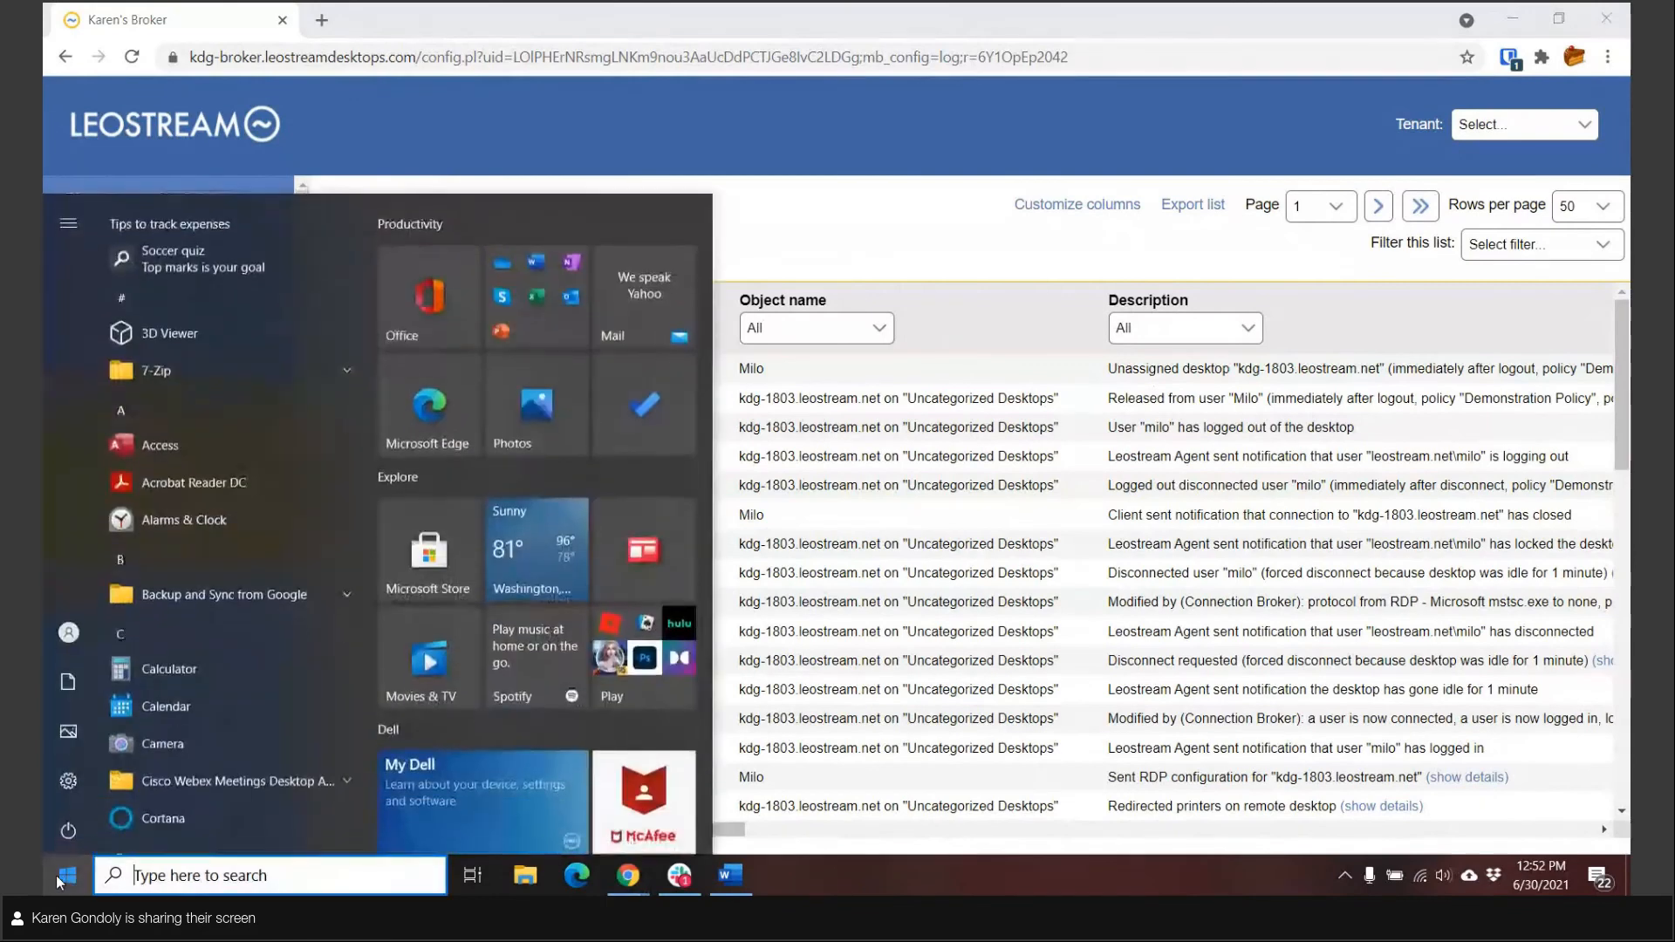
click(261, 875)
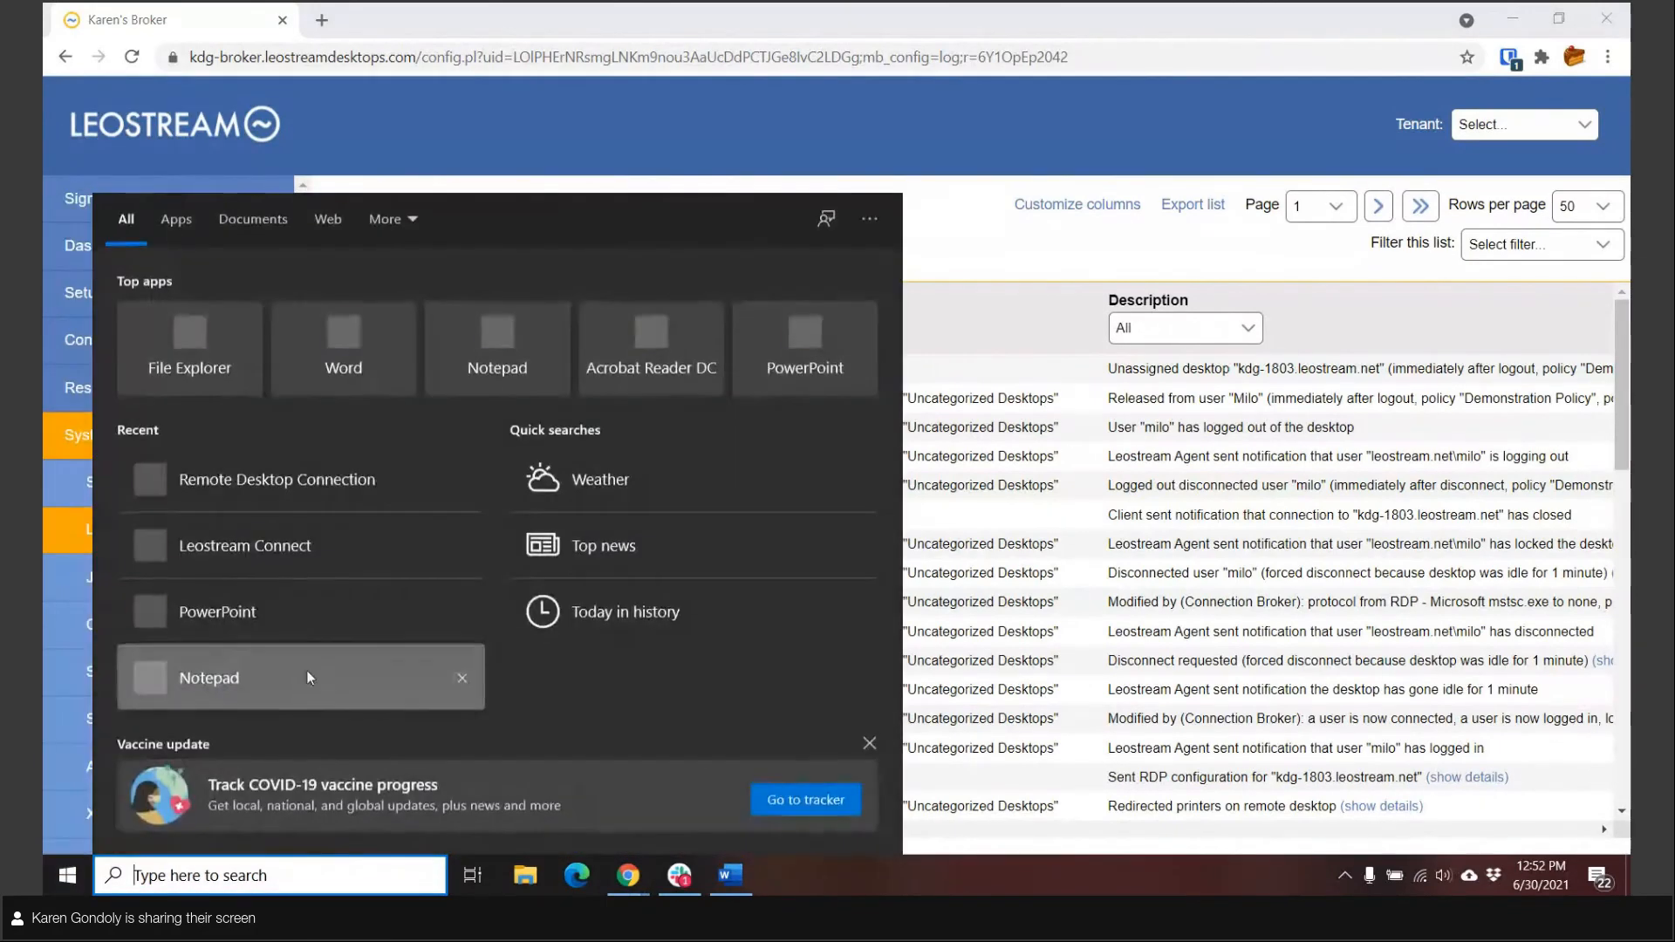
click(263, 489)
click(932, 373)
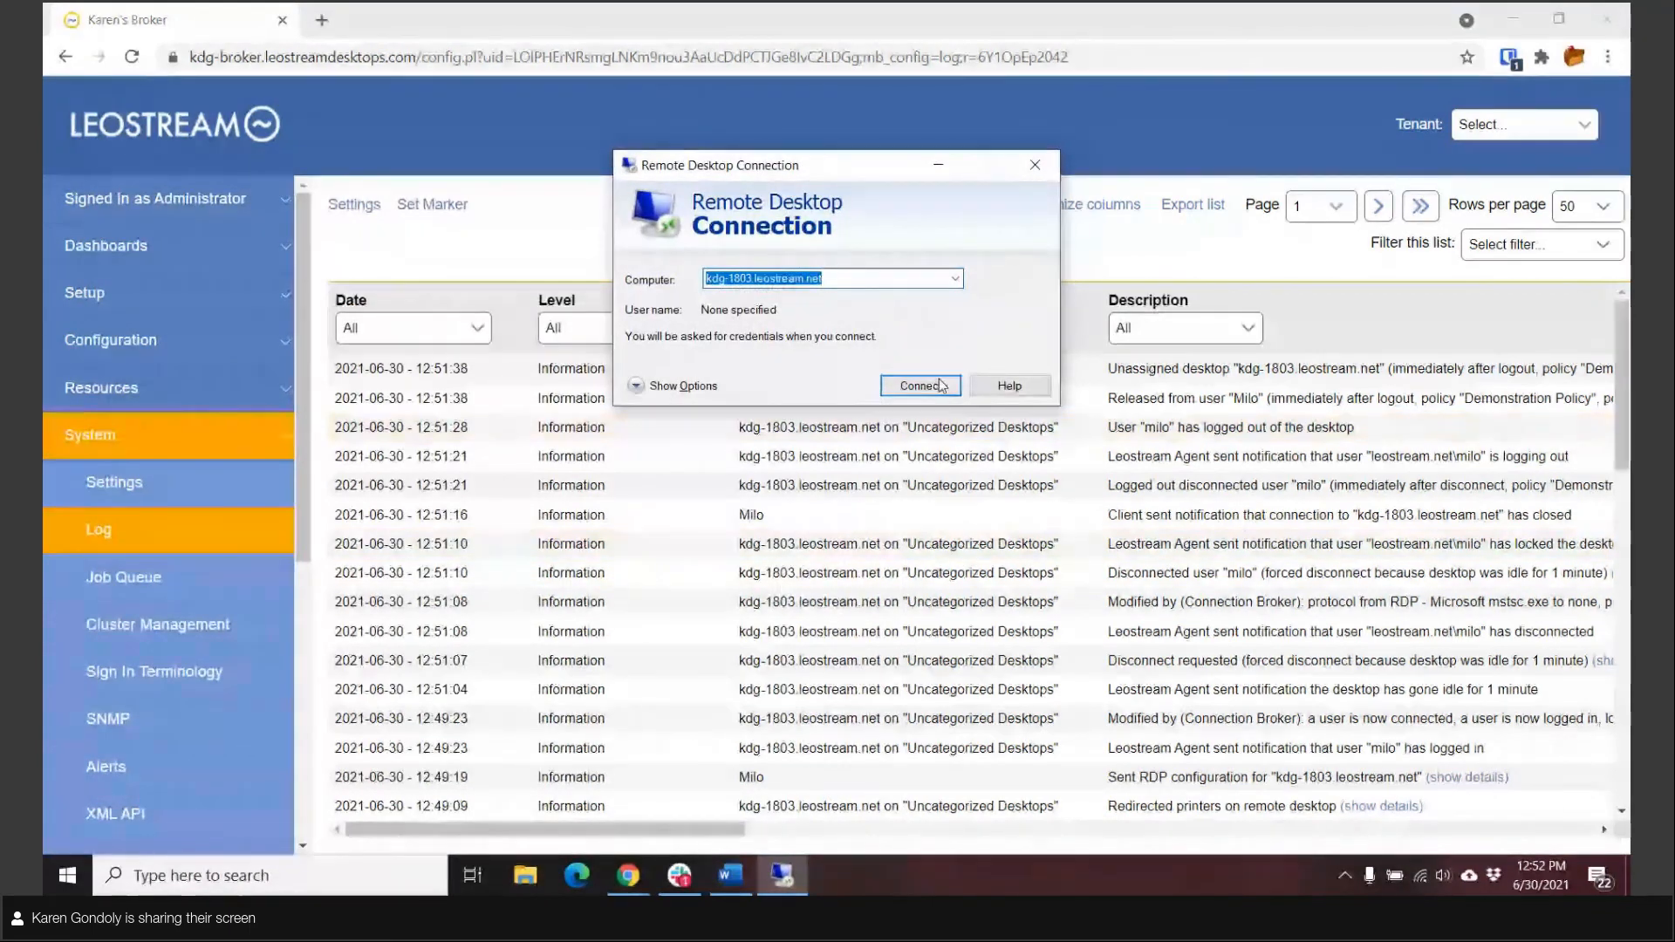
Step: Try to sign in to kdg-1803.leostream.net with the leostream domain user name and account password, and close Remote Desktop Connection
text(ad)
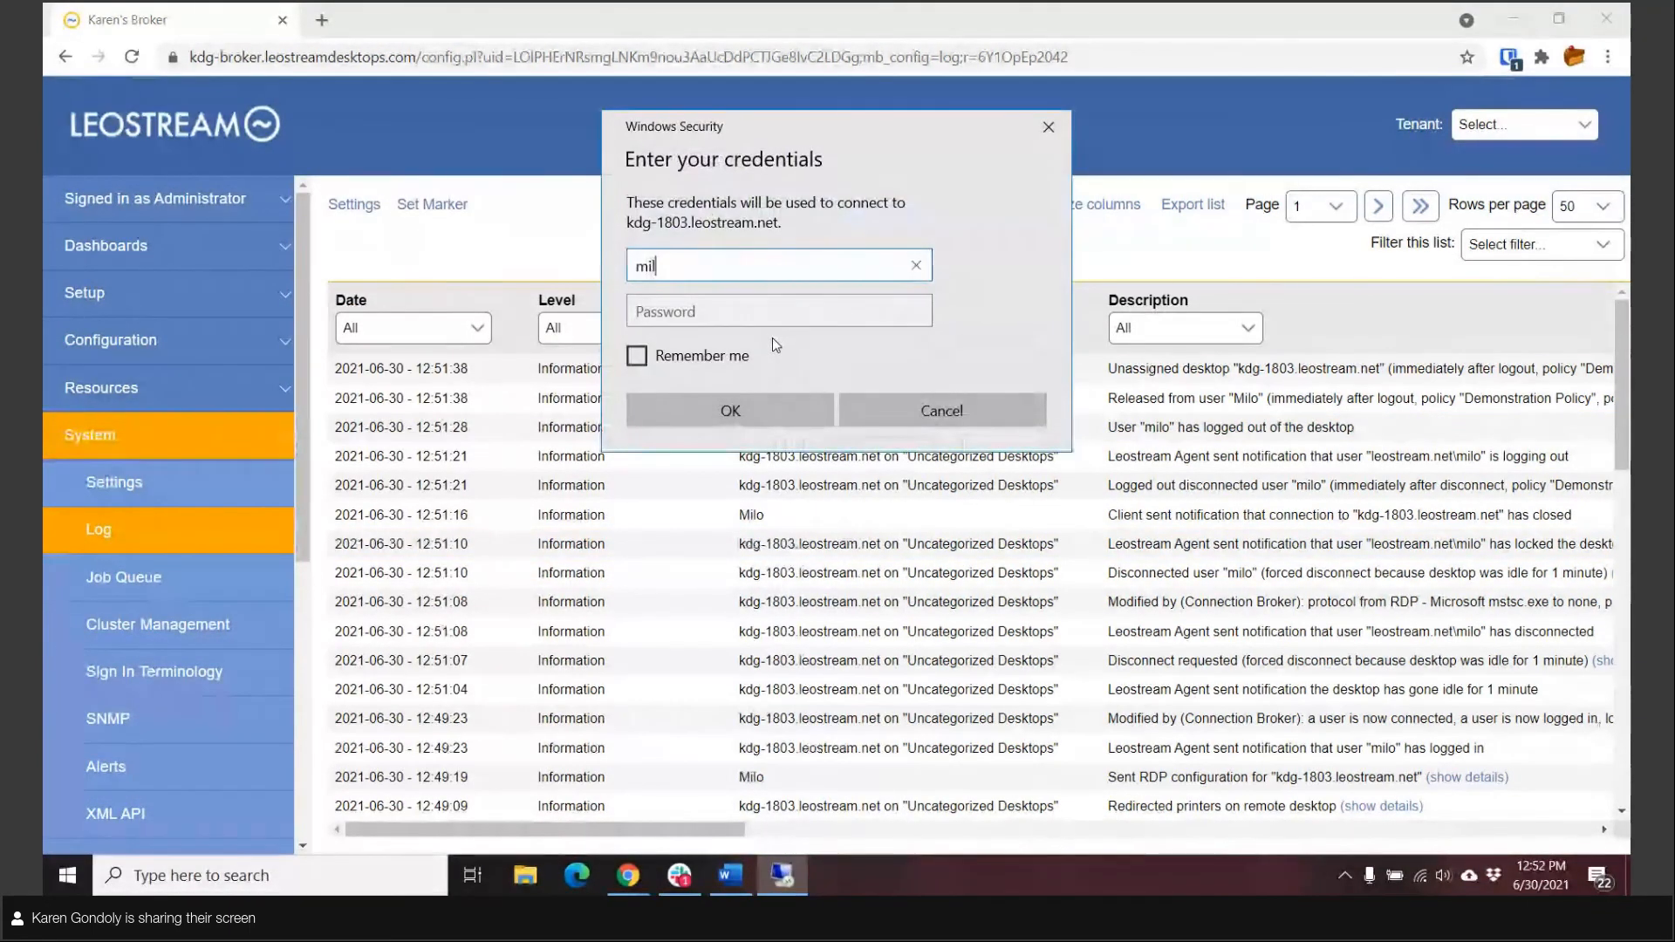
key(BackSpace)
key(BackSpace)
text(leostream\milo)
key(Tab)
text(•••••••••••)
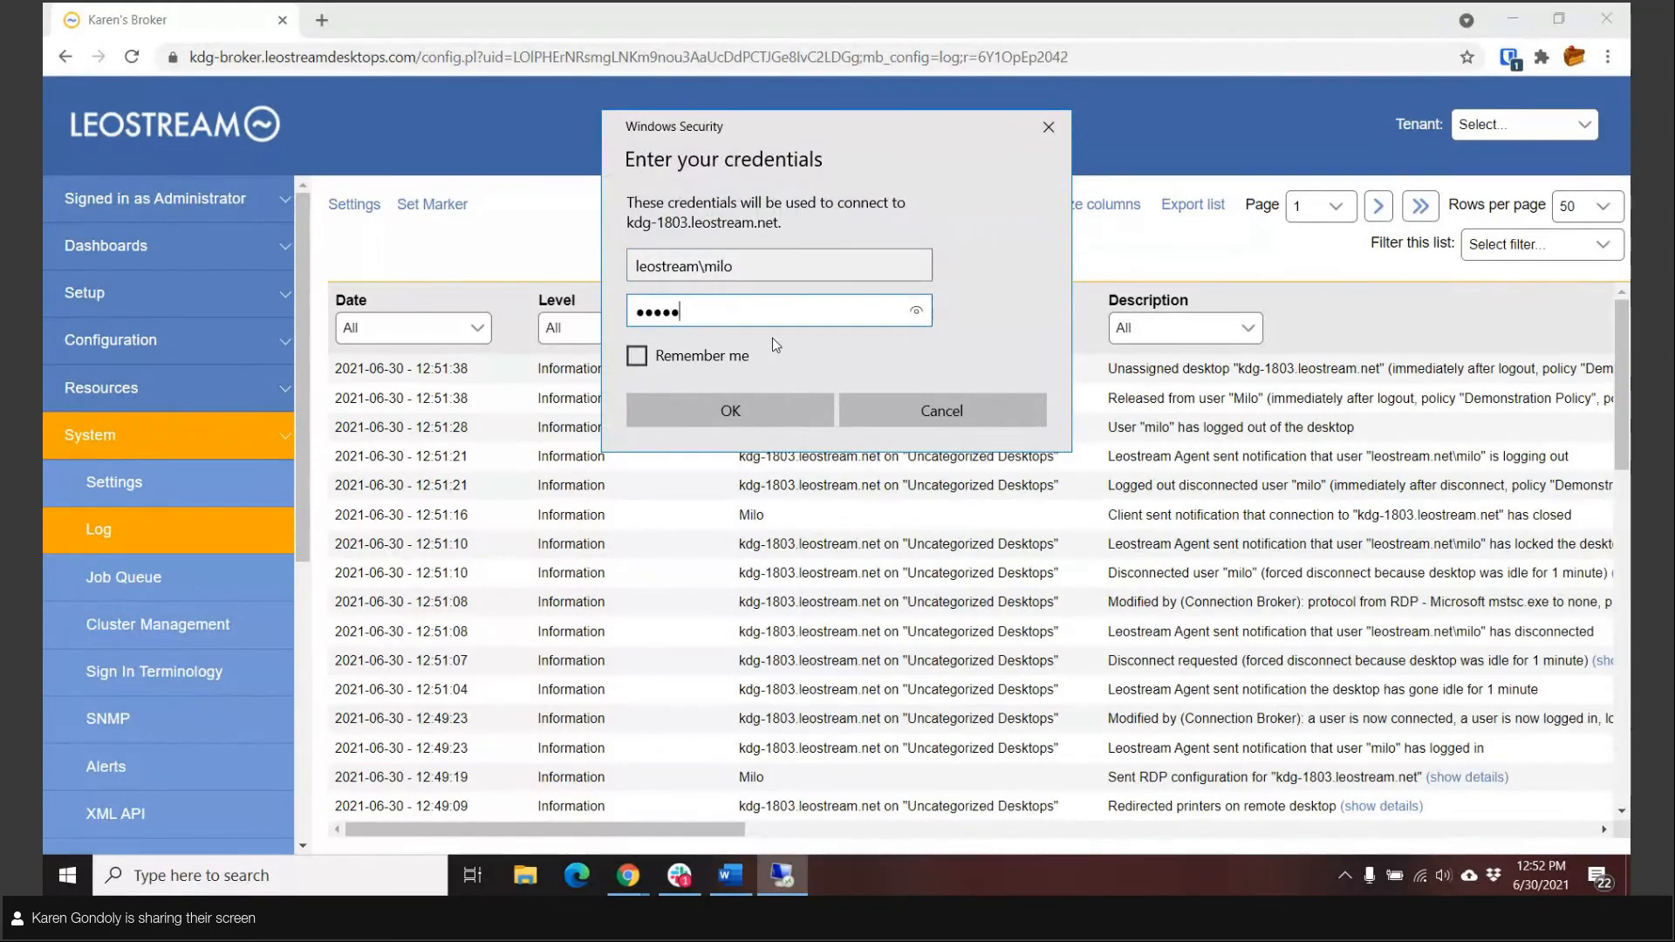
key(Return)
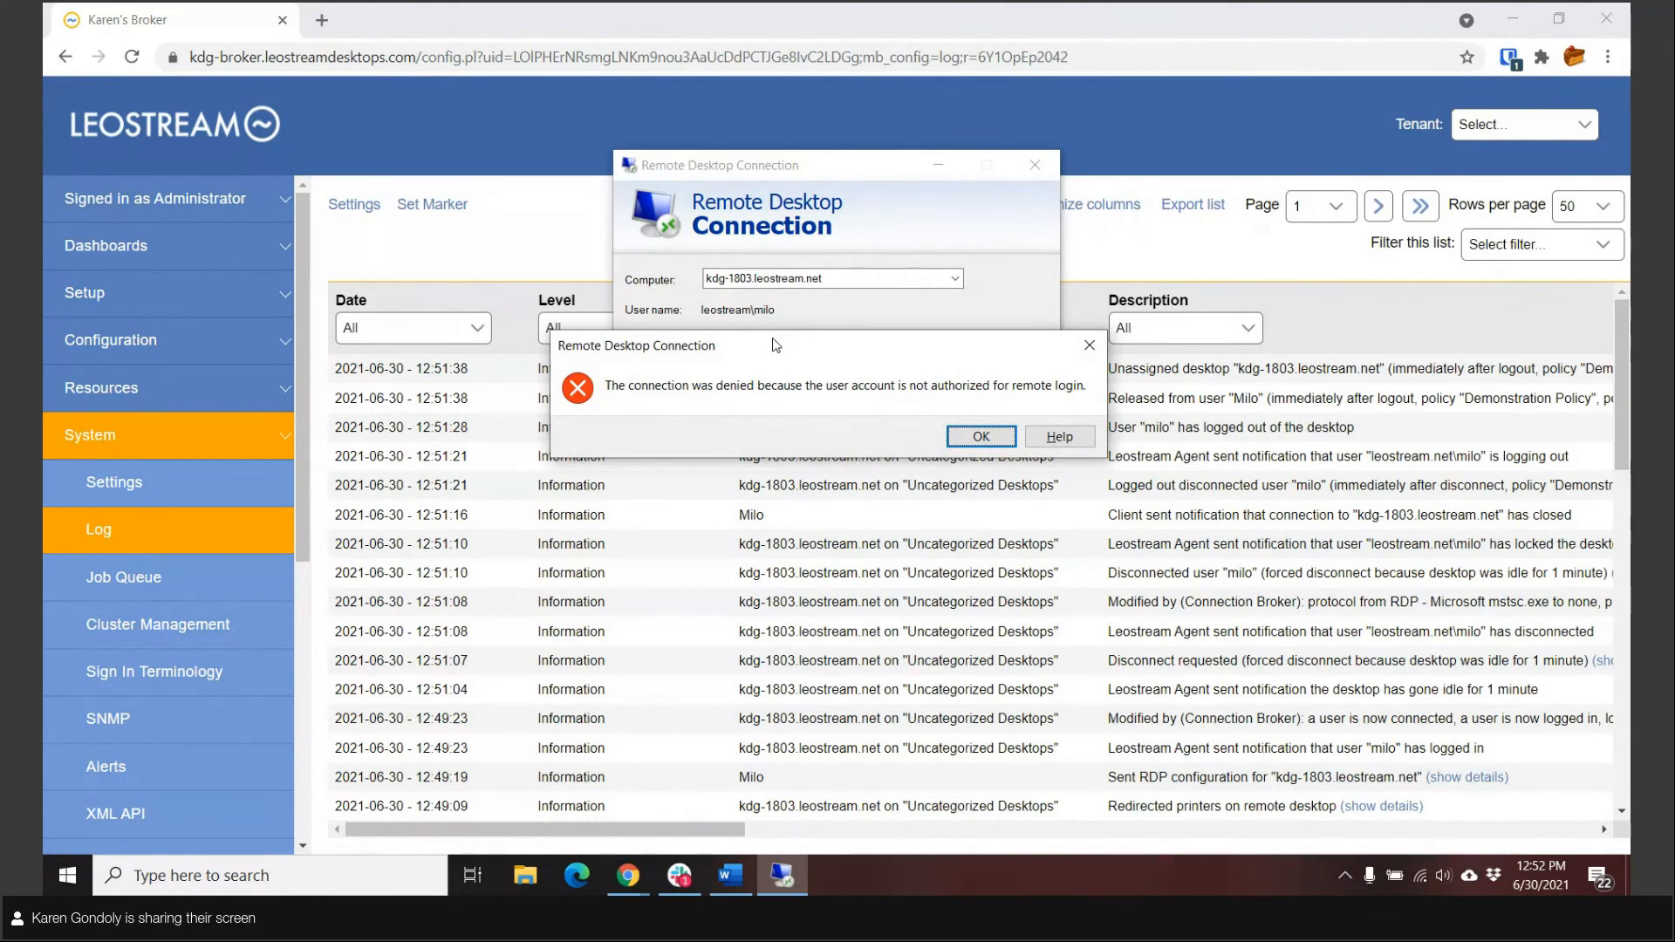
click(982, 436)
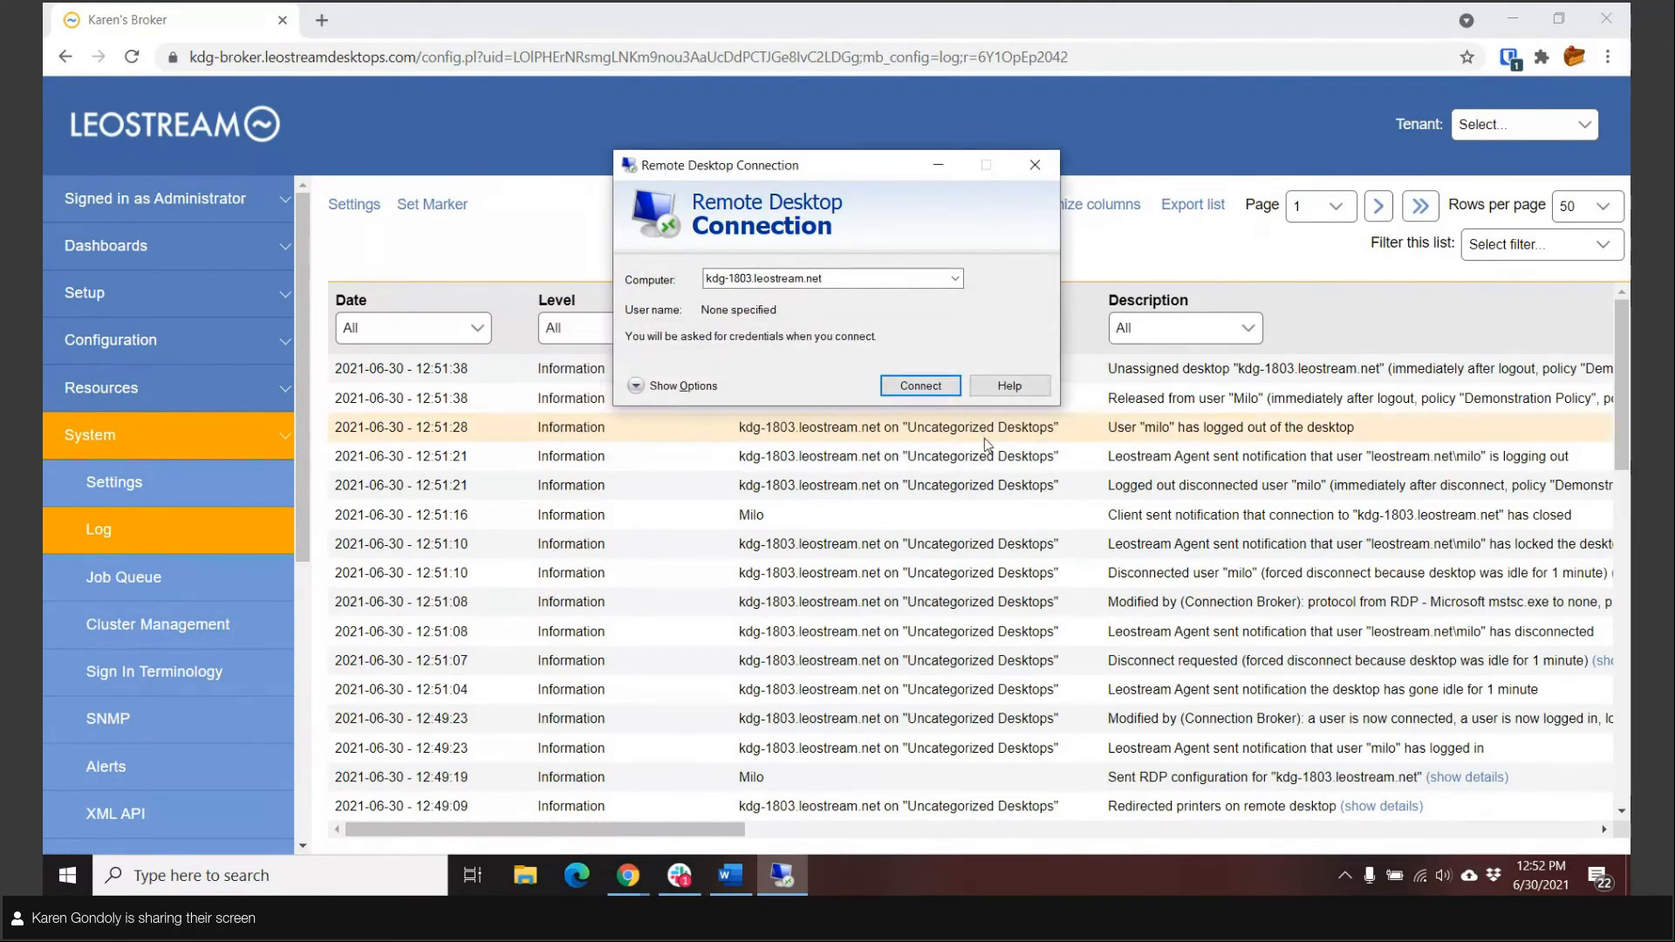
click(1042, 174)
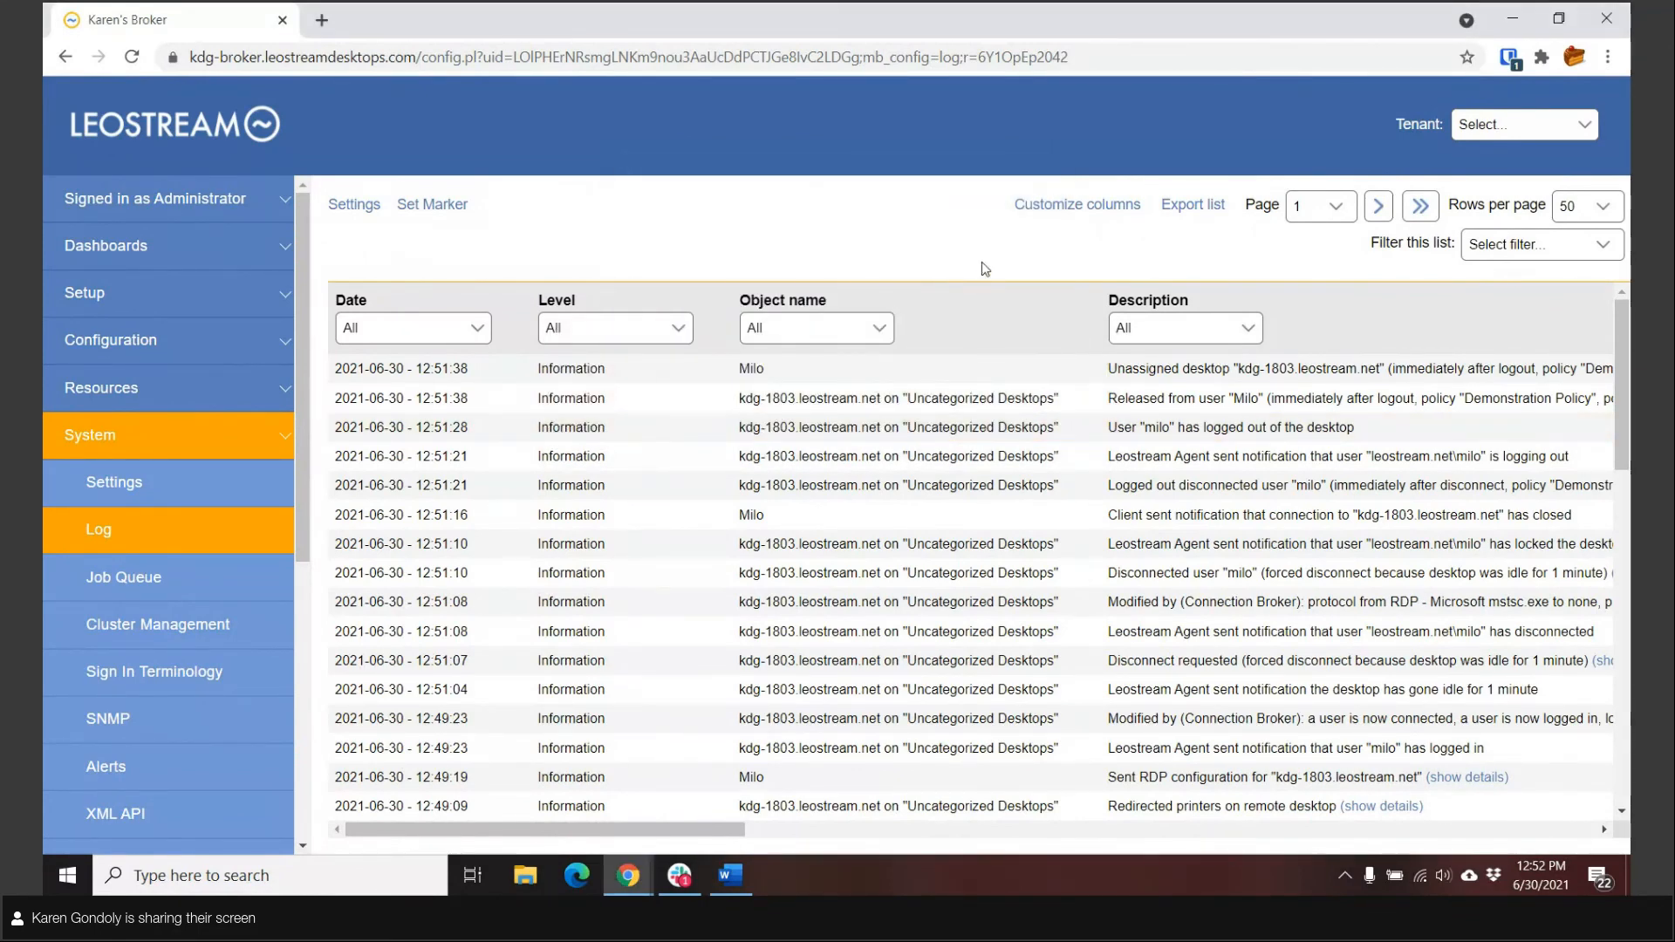